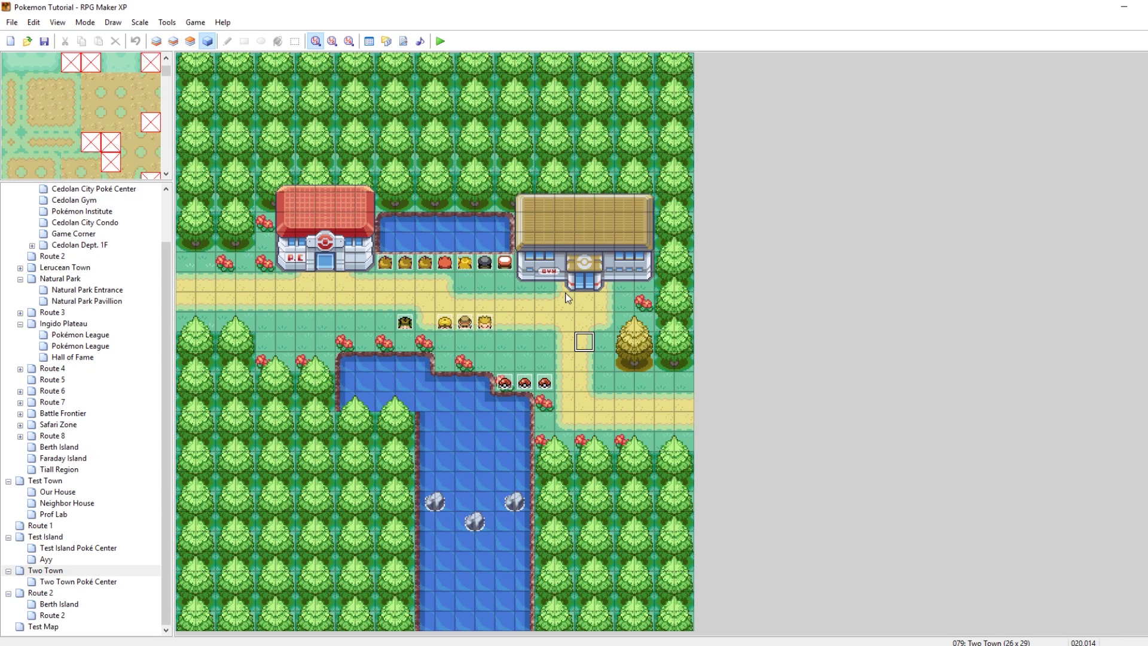
Check the row of trainer events in Two Town and view the commands of the gym leader Surge event.
{"action": "left_click", "coordinate": [444, 323]}
{"action": "left_click", "coordinate": [465, 323]}
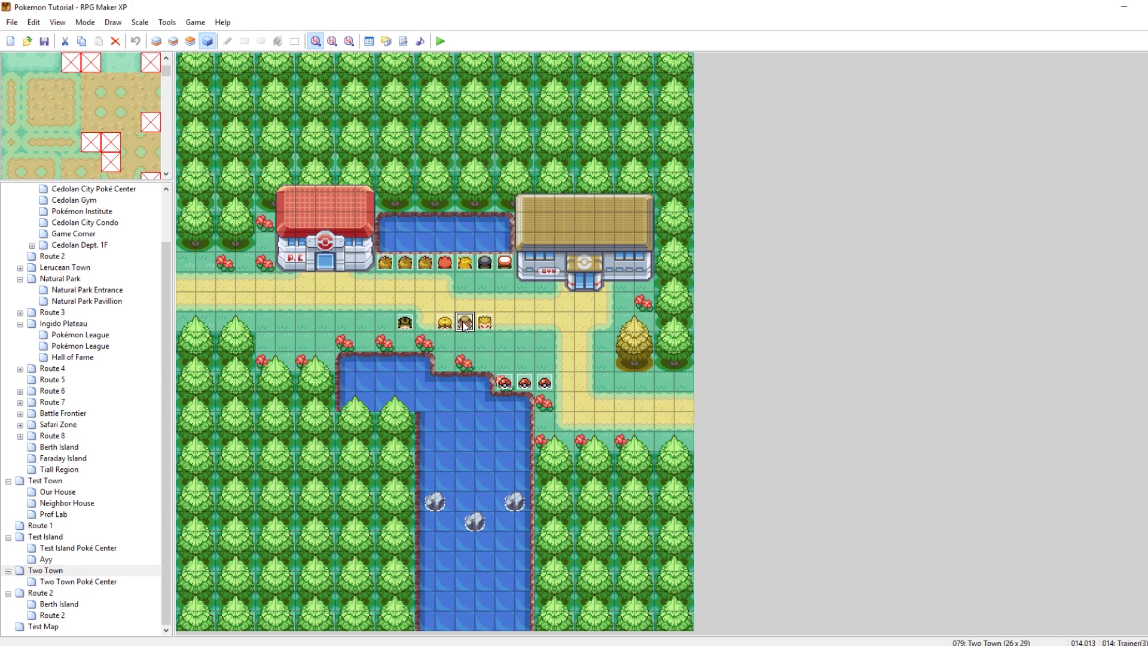
{"action": "left_click", "coordinate": [485, 324]}
{"action": "double_click", "coordinate": [483, 326]}
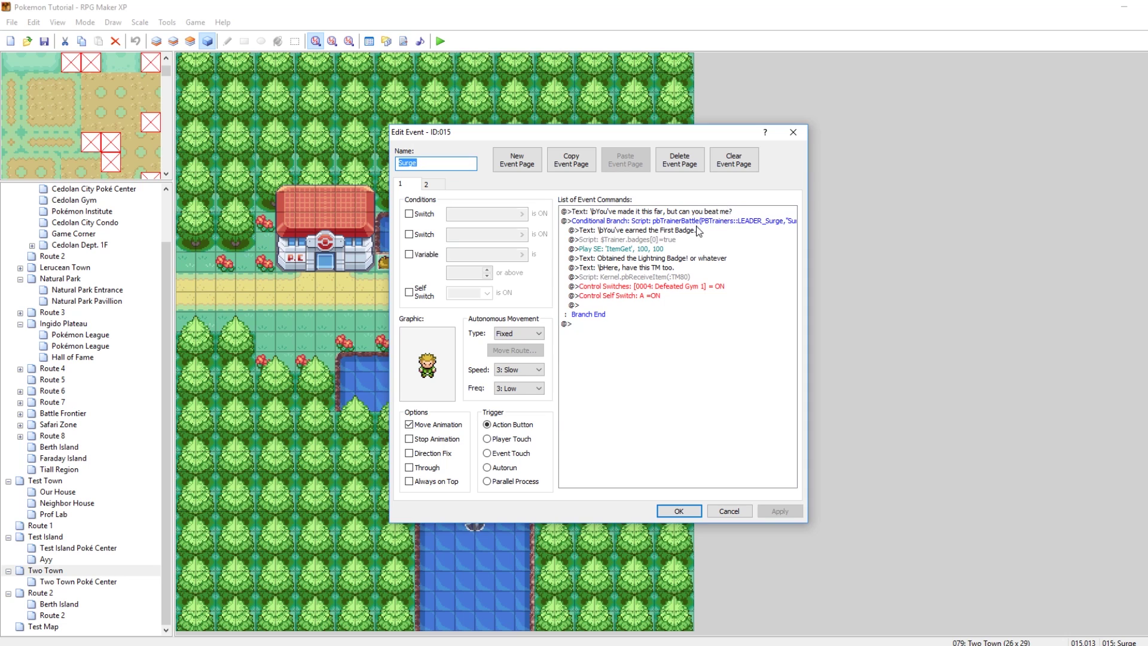
{"action": "left_click", "coordinate": [793, 132]}
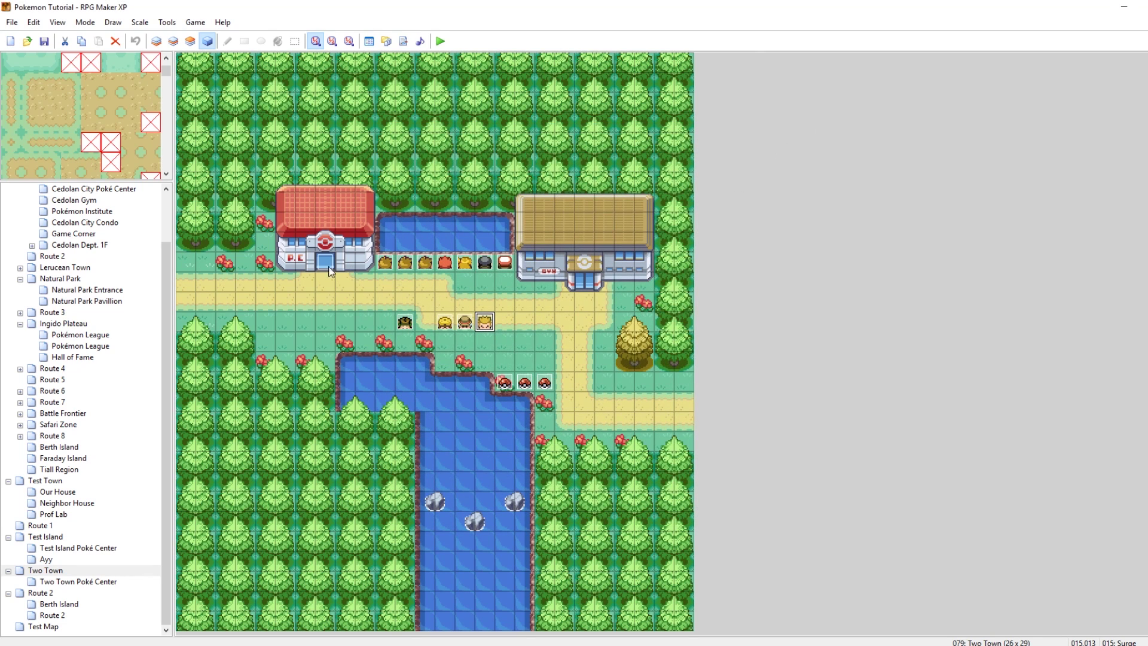
Open the Cedolan Gym map and view the event of its gym leader Brock.
{"action": "scroll", "coordinate": [79, 320], "scroll_direction": "up", "scroll_amount": 2}
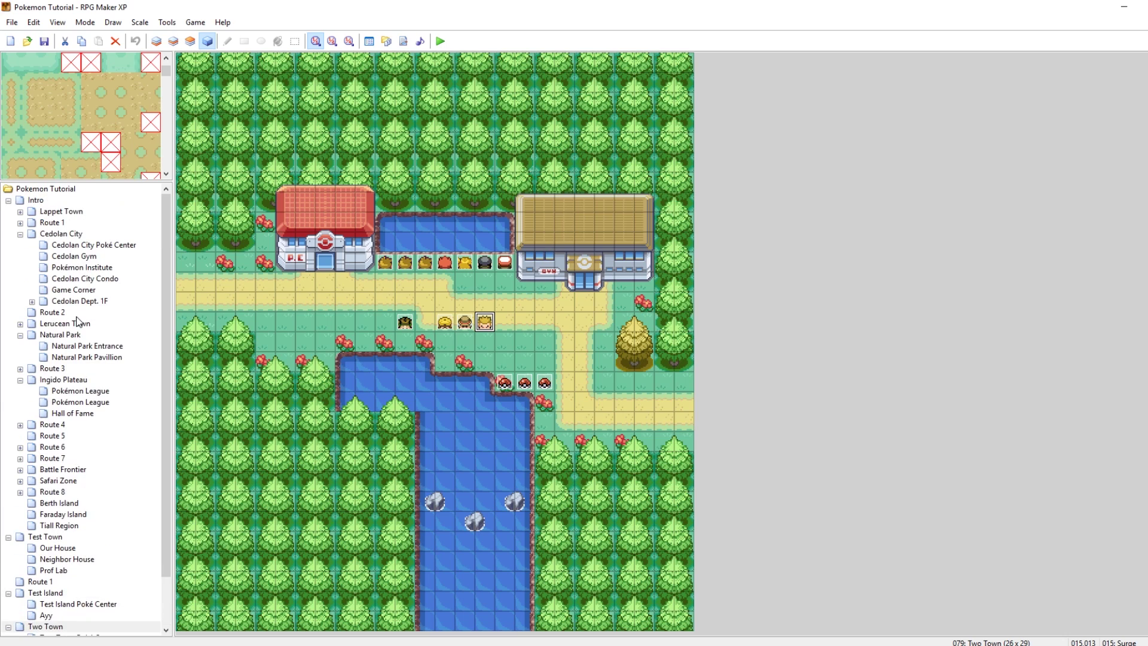
{"action": "left_click", "coordinate": [75, 256]}
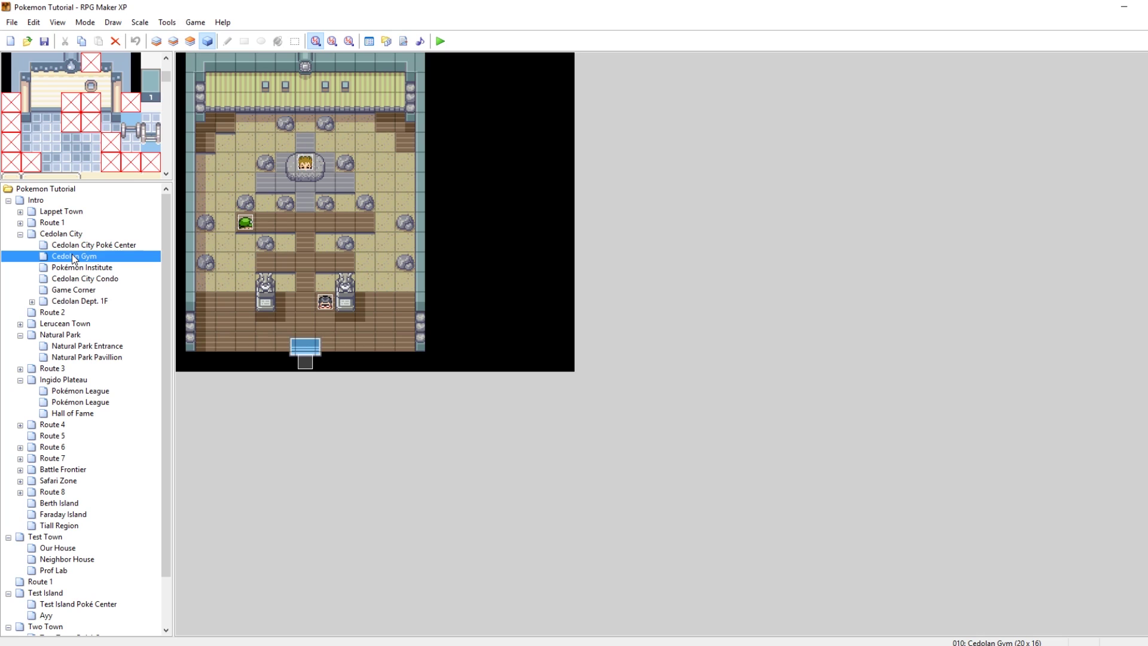
{"action": "left_click", "coordinate": [305, 162]}
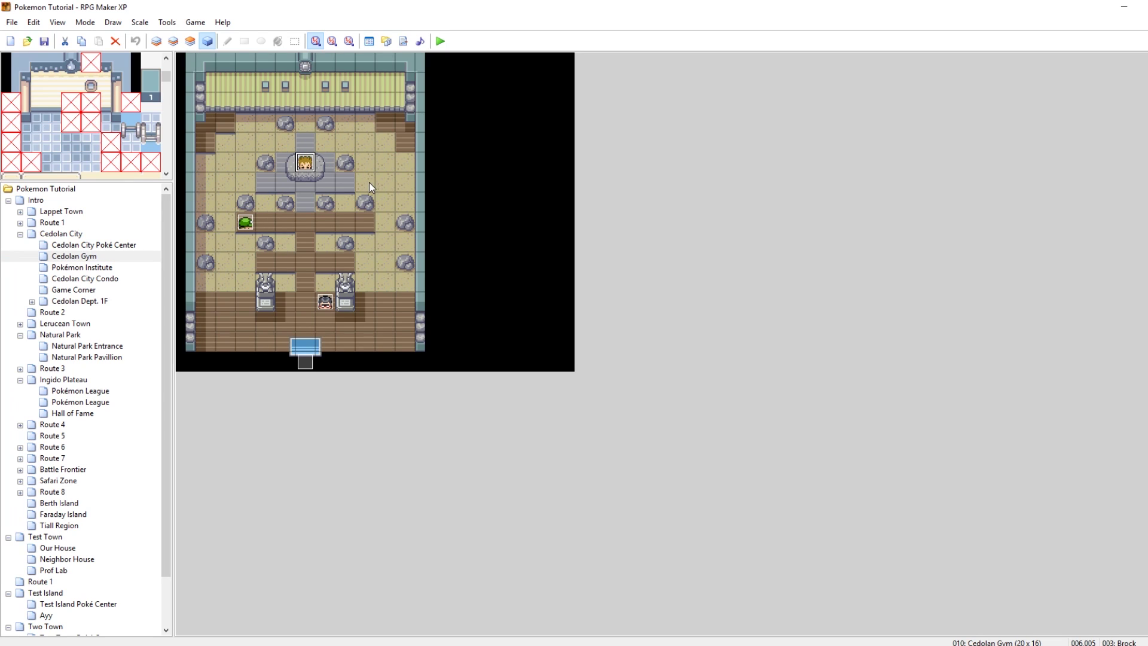
{"action": "double_click", "coordinate": [314, 168]}
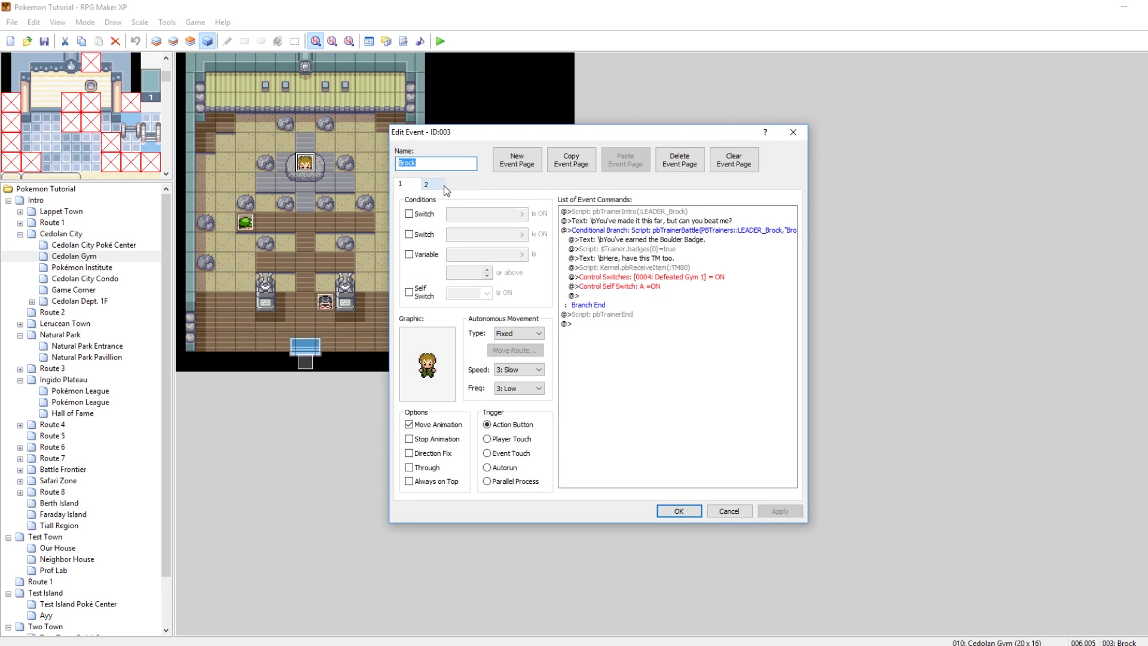
{"action": "left_click", "coordinate": [794, 138]}
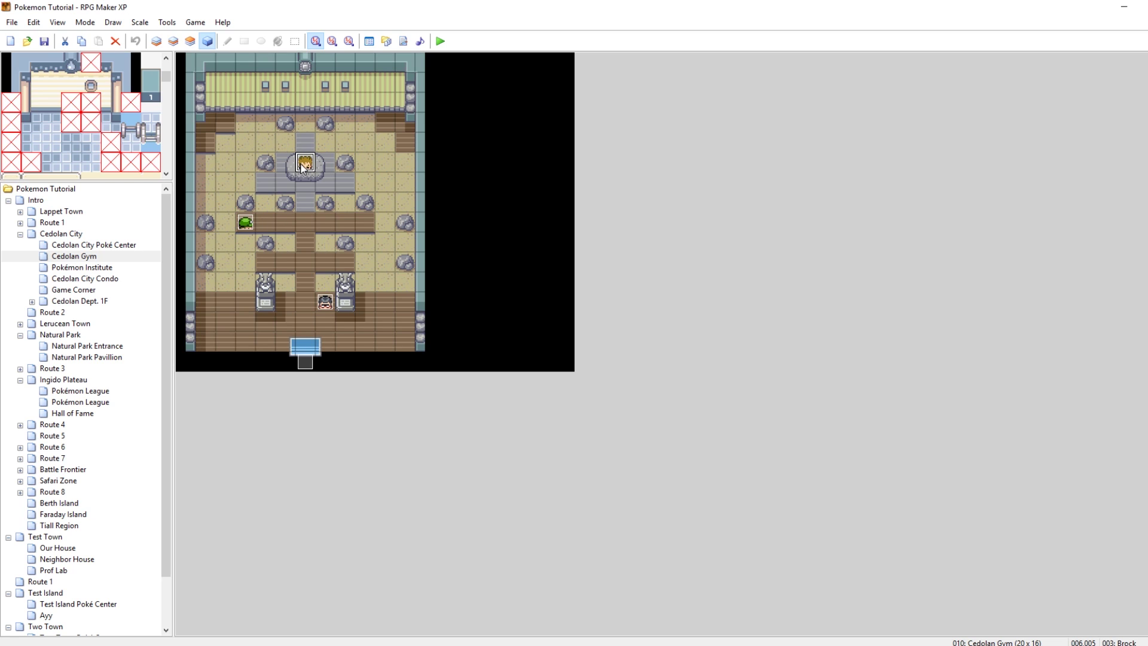
Open the pbTrainerBattle conditional branch in Brock's event and examine the LEADER_Brock trainer type in its script.
{"action": "double_click", "coordinate": [304, 166]}
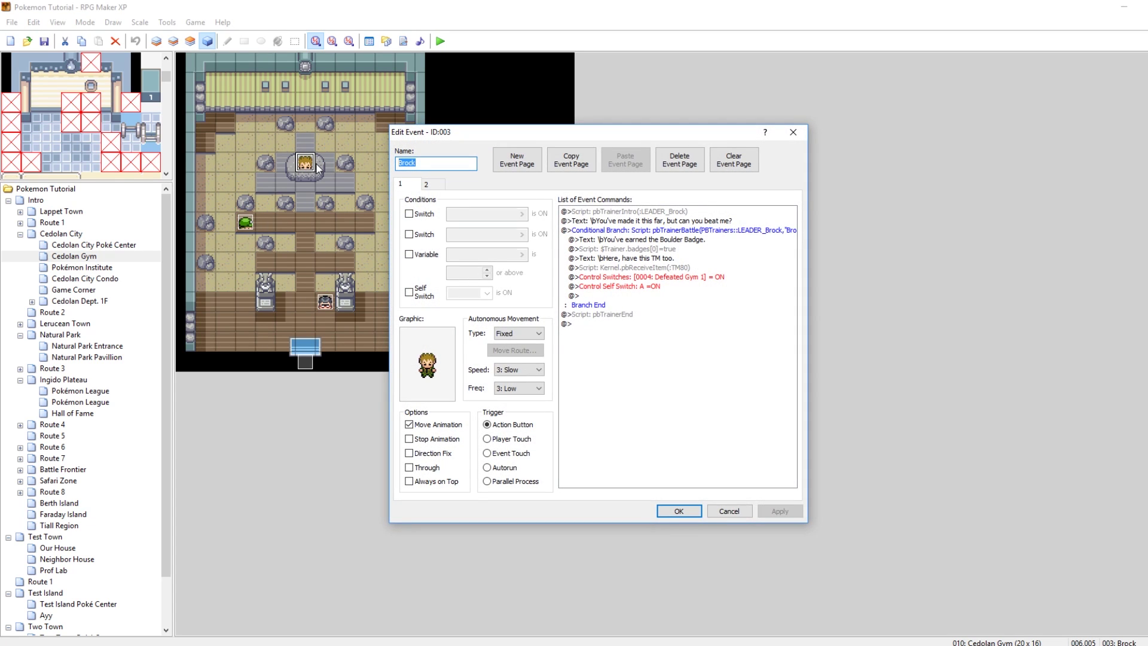
{"action": "left_click", "coordinate": [694, 233]}
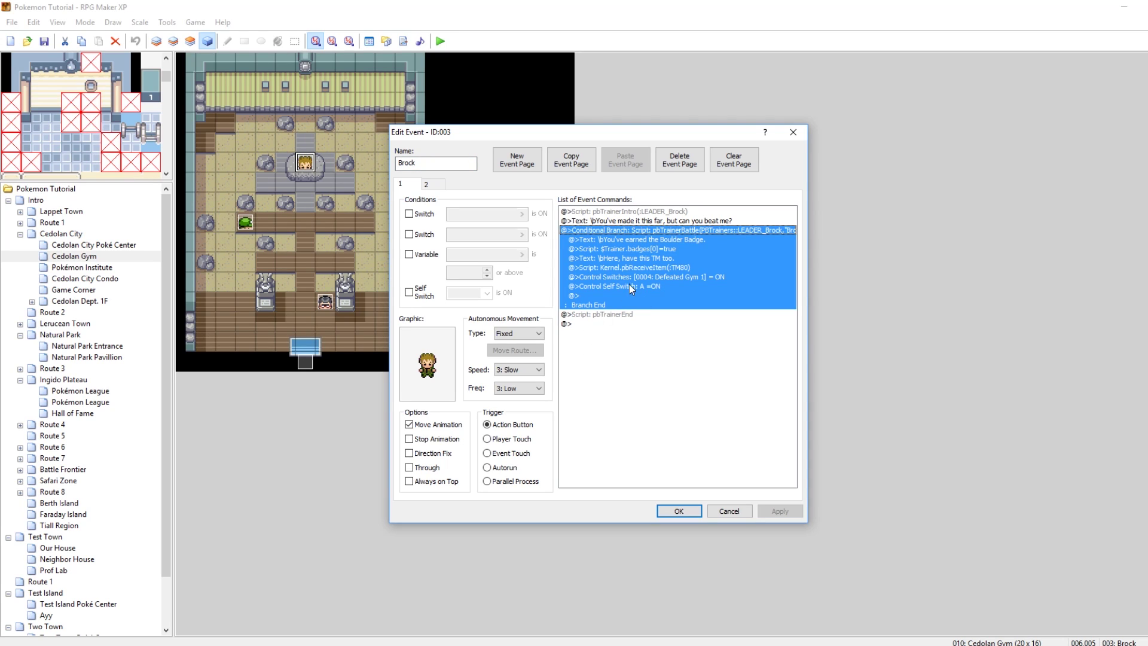
{"action": "right_click", "coordinate": [657, 229]}
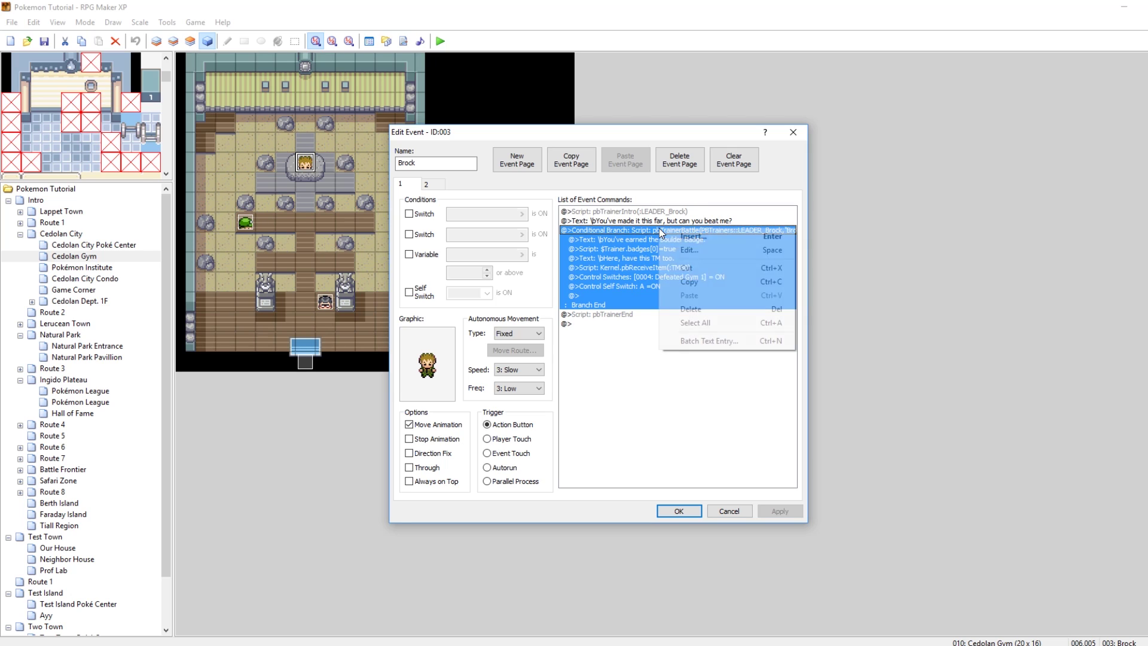
{"action": "left_click", "coordinate": [688, 248]}
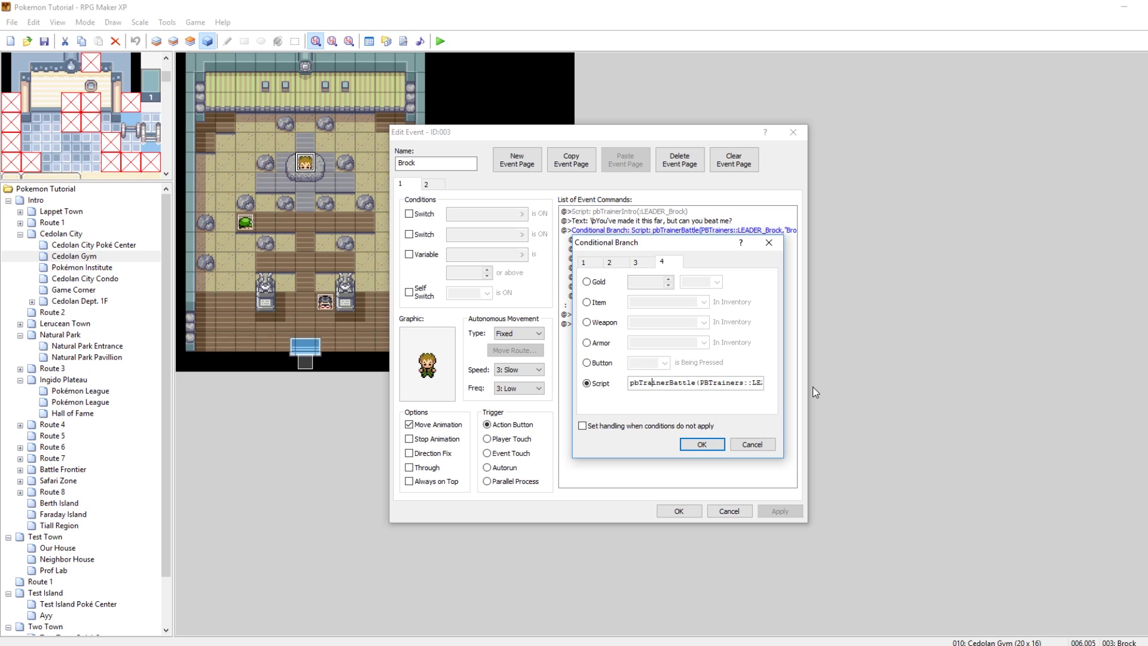
{"action": "key", "text": "Right"}
{"action": "key", "text": "Right"}
{"action": "key", "text": "Right"}
{"action": "key", "text": "Right"}
{"action": "key", "text": "Right"}
{"action": "key", "text": "Right"}
{"action": "key", "text": "Right"}
{"action": "key", "text": "Right"}
{"action": "key", "text": "Right"}
{"action": "key", "text": "Right"}
{"action": "key", "text": "Right"}
{"action": "key", "text": "Right"}
{"action": "key", "text": "Left"}
{"action": "key", "text": "Left"}
{"action": "key", "text": "Left"}
{"action": "key", "text": "Left"}
{"action": "key", "text": "Left"}
{"action": "key", "text": "Left"}
{"action": "key", "text": "Left"}
{"action": "left_click_drag", "start_coordinate": [679, 383], "coordinate": [732, 385]}
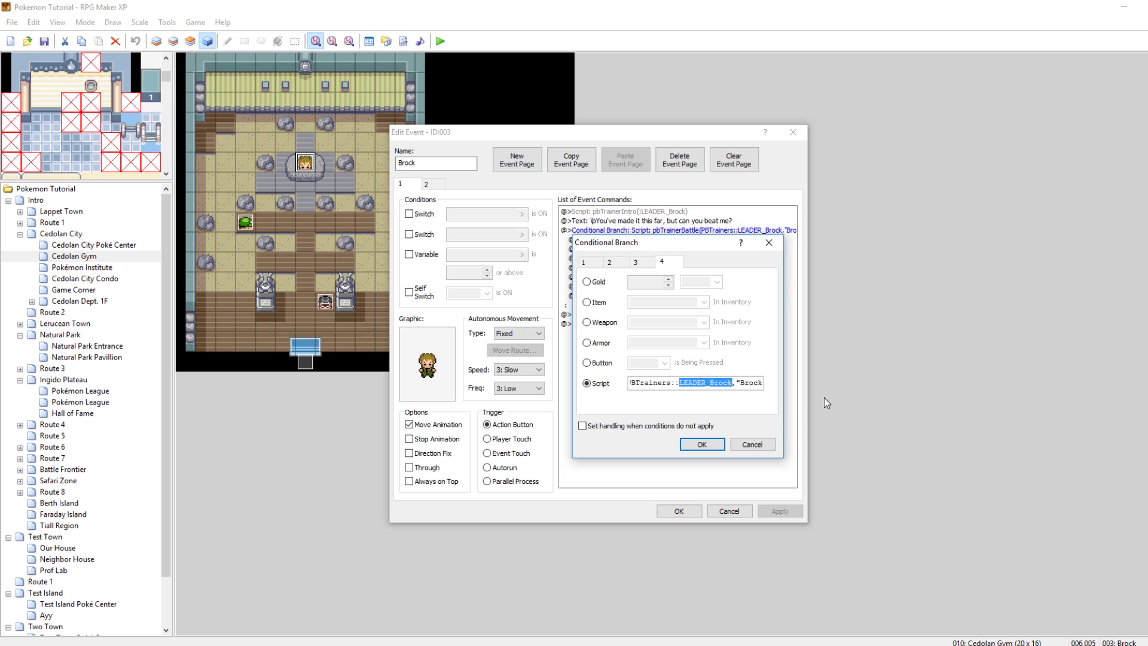
Switch to trainertypes.txt in Notepad++ and look over the gym leader trainer type entries.
{"action": "key", "text": "alt+Tab"}
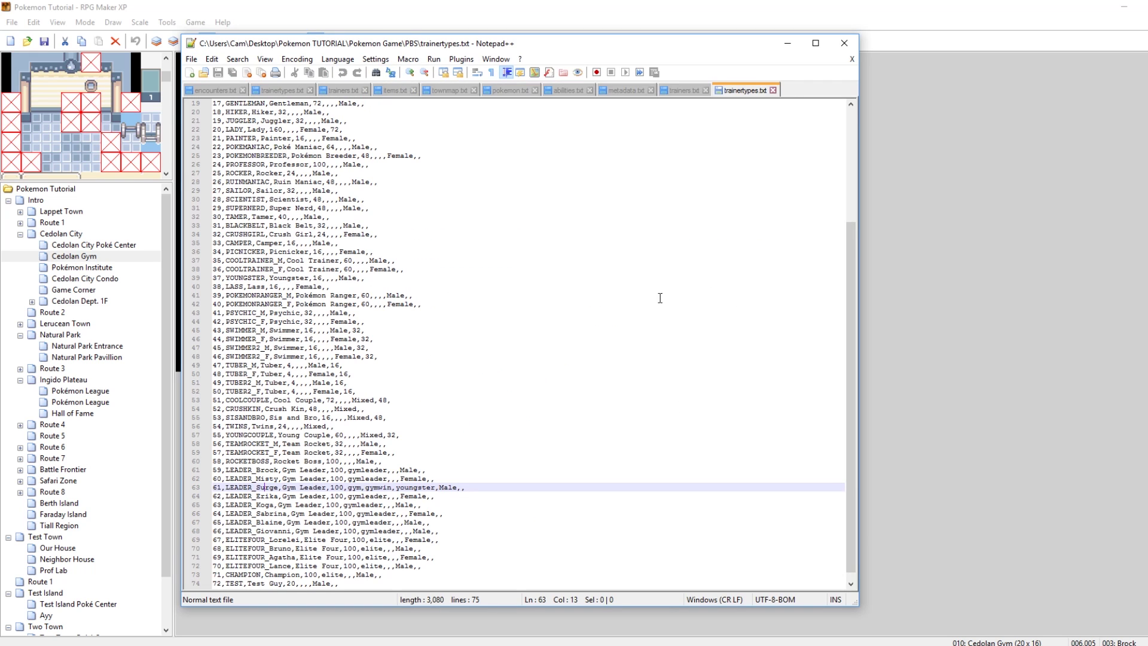
{"action": "scroll", "coordinate": [506, 314], "scroll_direction": "down", "scroll_amount": 1}
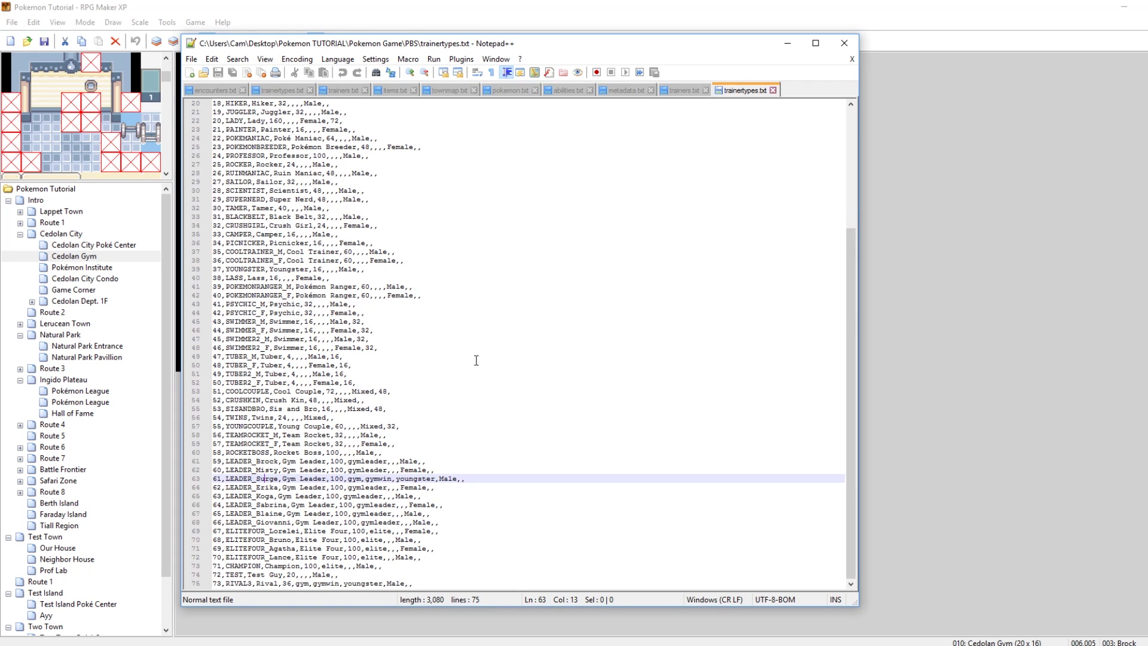
{"action": "left_click", "coordinate": [245, 470]}
{"action": "left_click", "coordinate": [266, 479]}
{"action": "left_click", "coordinate": [269, 487]}
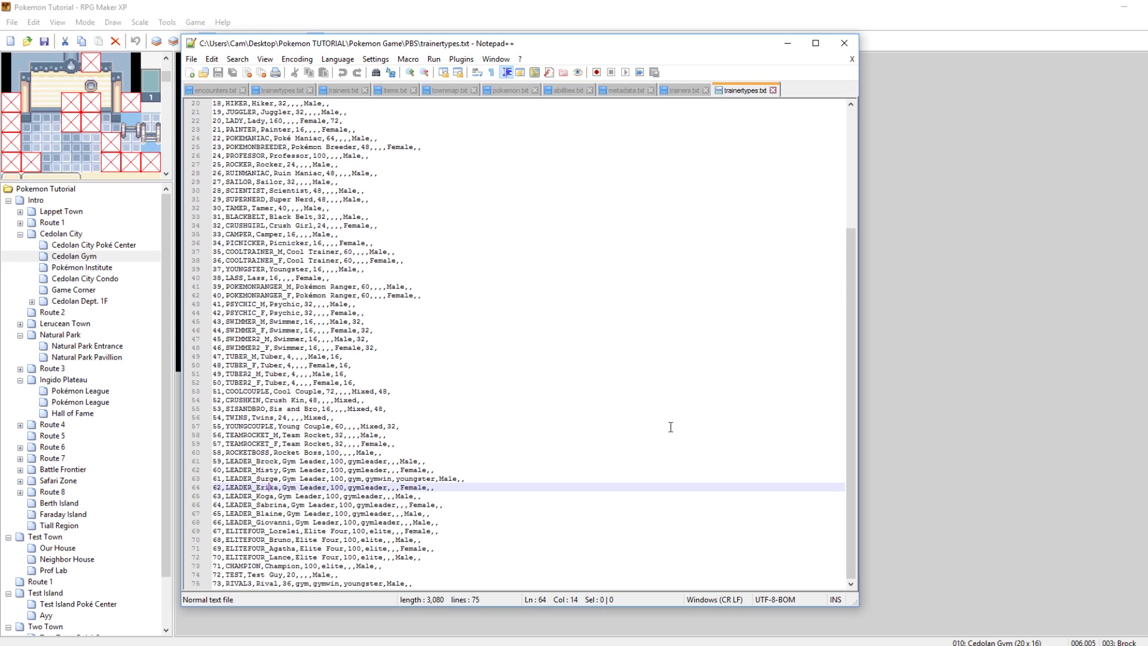
{"action": "left_click", "coordinate": [696, 6]}
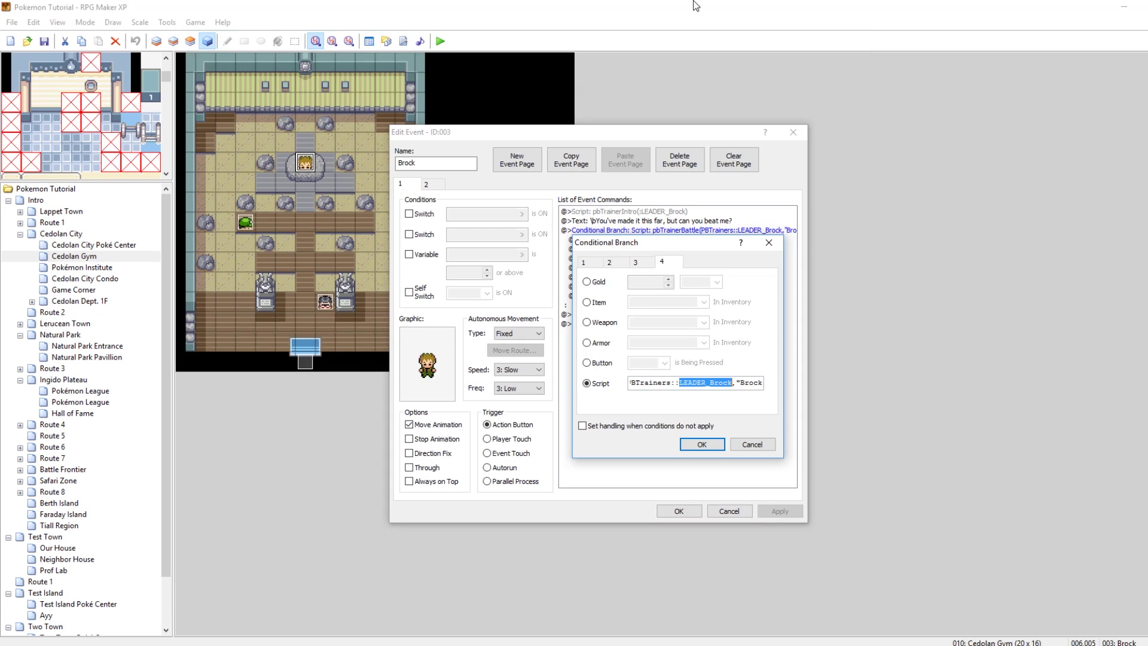
Examine the trainer name argument that follows LEADER_Brock in the conditional branch script.
{"action": "left_click", "coordinate": [694, 384]}
{"action": "key", "text": "Right"}
{"action": "key", "text": "Right"}
{"action": "key", "text": "Right"}
{"action": "key", "text": "Right"}
{"action": "key", "text": "Right"}
{"action": "key", "text": "Right"}
{"action": "key", "text": "Right"}
{"action": "key", "text": "Right"}
{"action": "key", "text": "Right"}
{"action": "key", "text": "Right"}
{"action": "key", "text": "Right"}
{"action": "key", "text": "Right"}
{"action": "key", "text": "Right"}
{"action": "key", "text": "Right"}
{"action": "key", "text": "Right"}
{"action": "key", "text": "Right"}
{"action": "key", "text": "Right"}
{"action": "key", "text": "Left"}
{"action": "key", "text": "Left"}
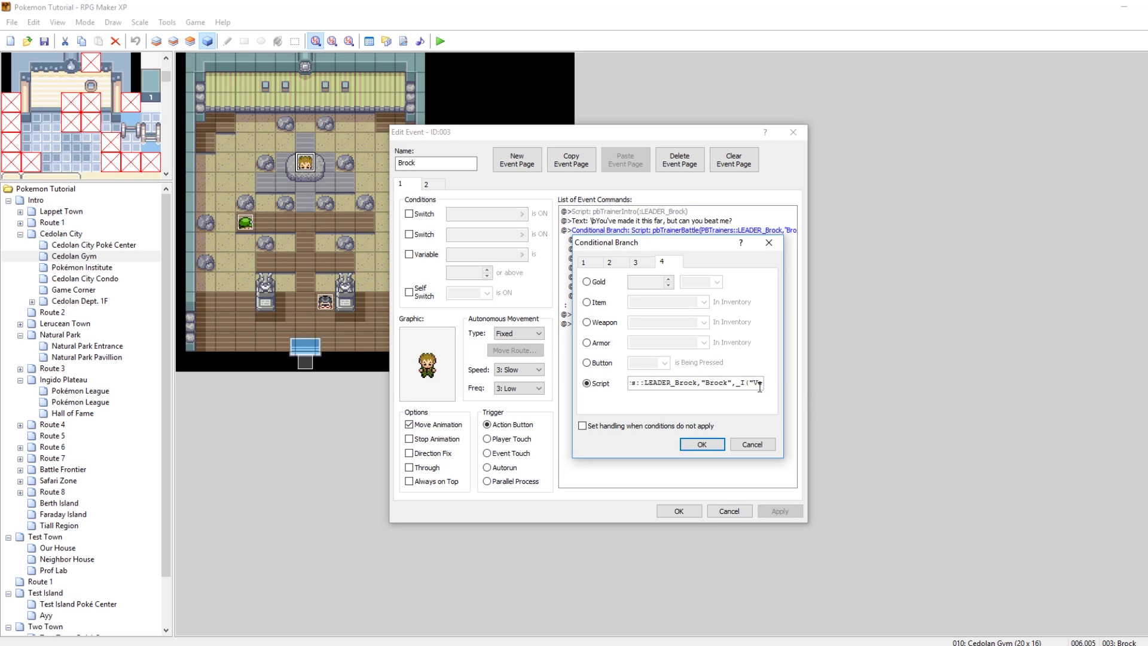
Switch to trainers.txt in Notepad++ and check the trainer type and name lines of the LEADER_Surge entry.
{"action": "key", "text": "alt+Tab"}
{"action": "left_click", "coordinate": [695, 93]}
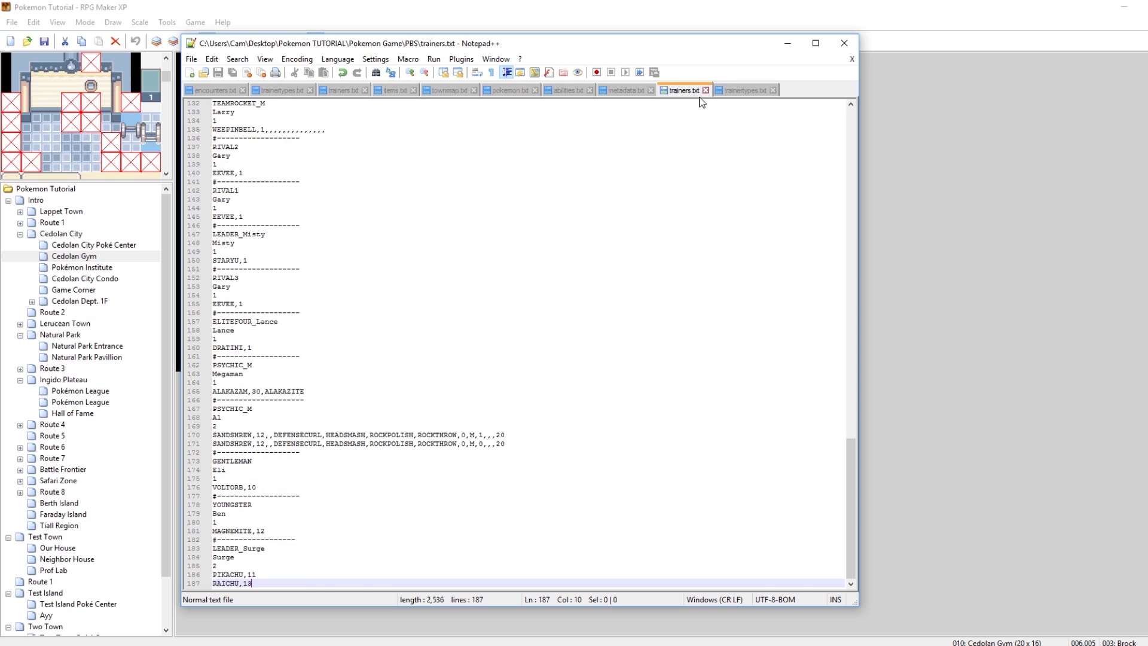
{"action": "left_click_drag", "start_coordinate": [272, 548], "coordinate": [213, 557]}
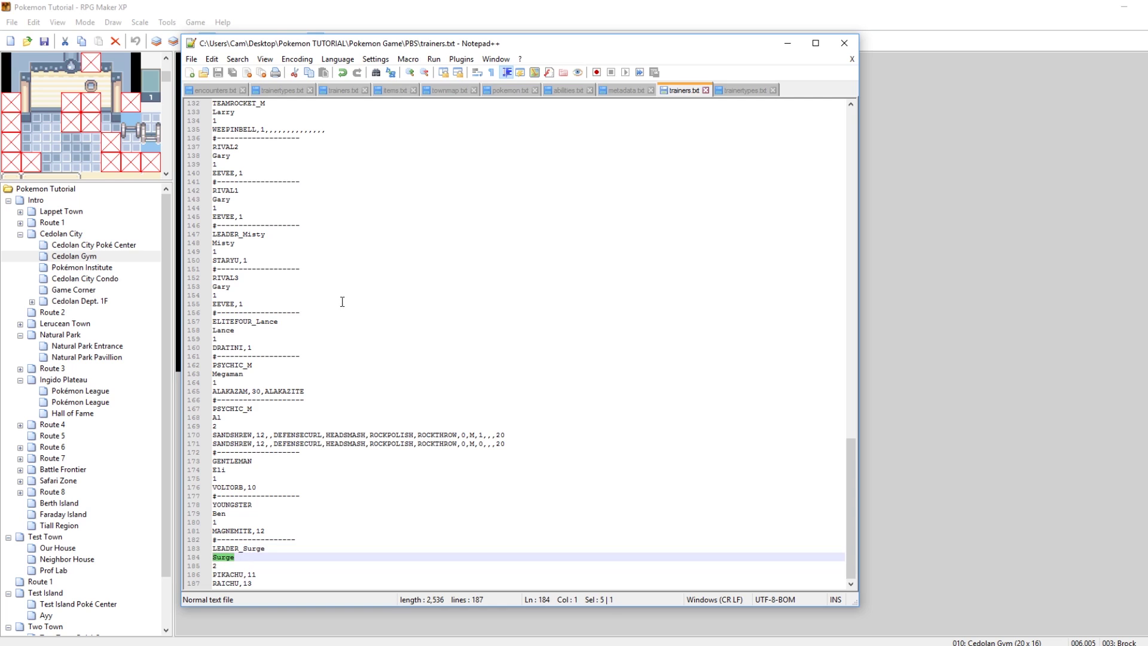
{"action": "left_click", "coordinate": [535, 3]}
Examine the trainer type, name and "Very good." defeat speech in the battle script, and dismiss the conditional branch.
{"action": "left_click_drag", "start_coordinate": [652, 382], "coordinate": [719, 382]}
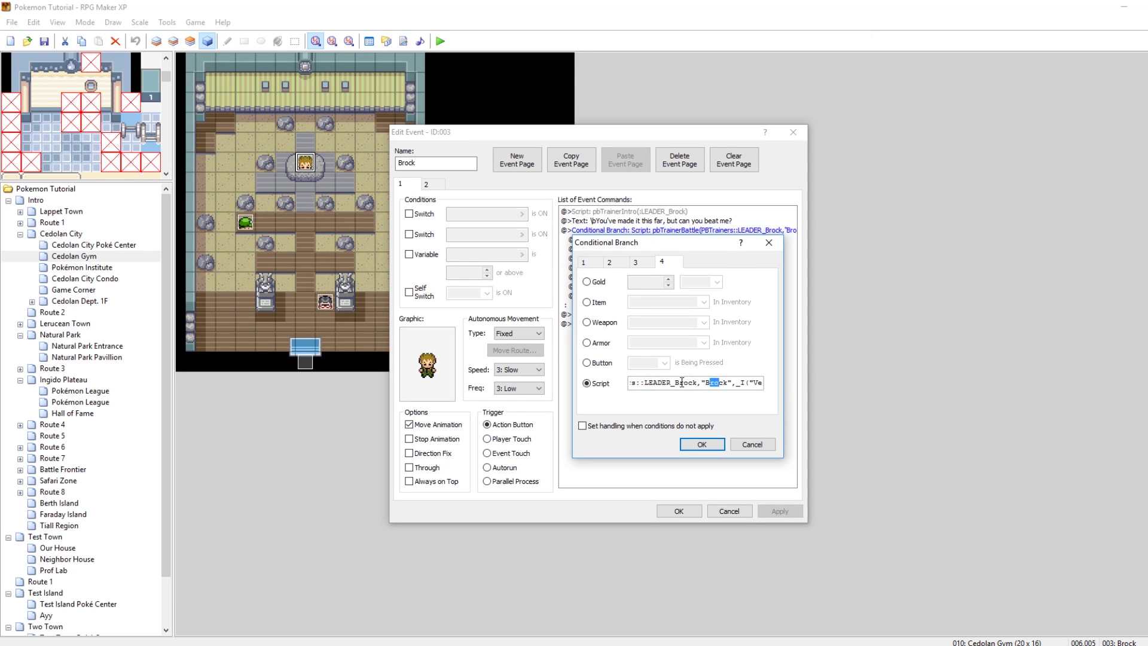
{"action": "left_click_drag", "start_coordinate": [644, 382], "coordinate": [725, 382]}
{"action": "left_click", "coordinate": [753, 382]}
{"action": "type", "text": "Very good."}
{"action": "left_click_drag", "start_coordinate": [705, 383], "coordinate": [749, 383]}
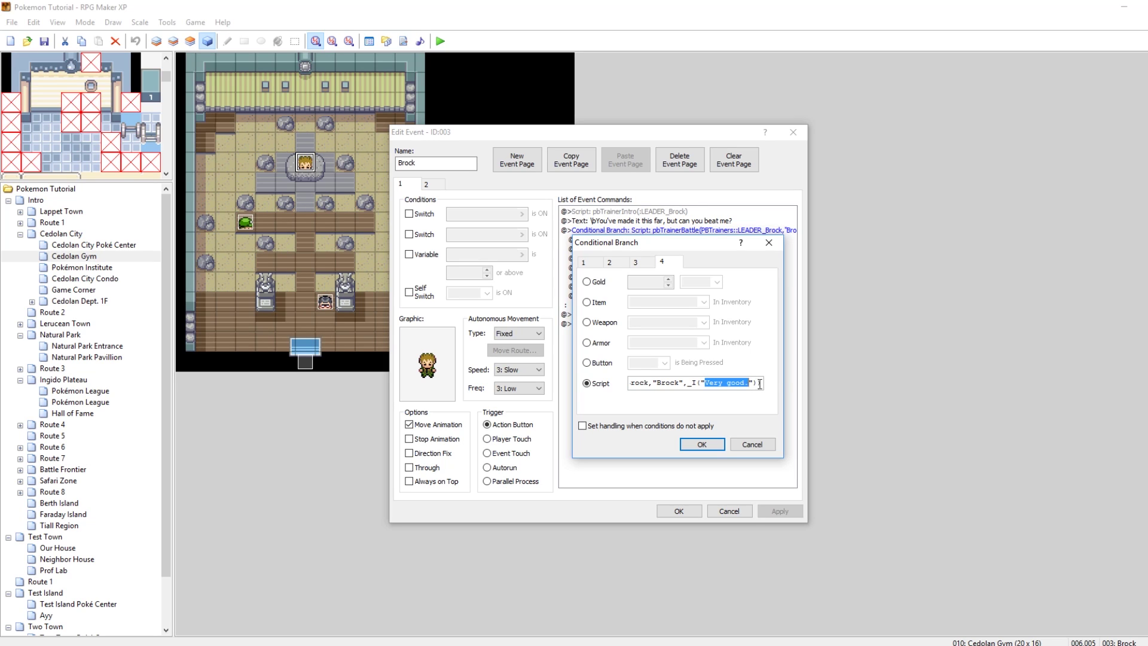
{"action": "left_click", "coordinate": [769, 242]}
Review the victory commands in Brock's event: badge text, badges[0] script, TM80 gift, Defeated Gym 1 switch and self switch A.
{"action": "left_click", "coordinate": [643, 277]}
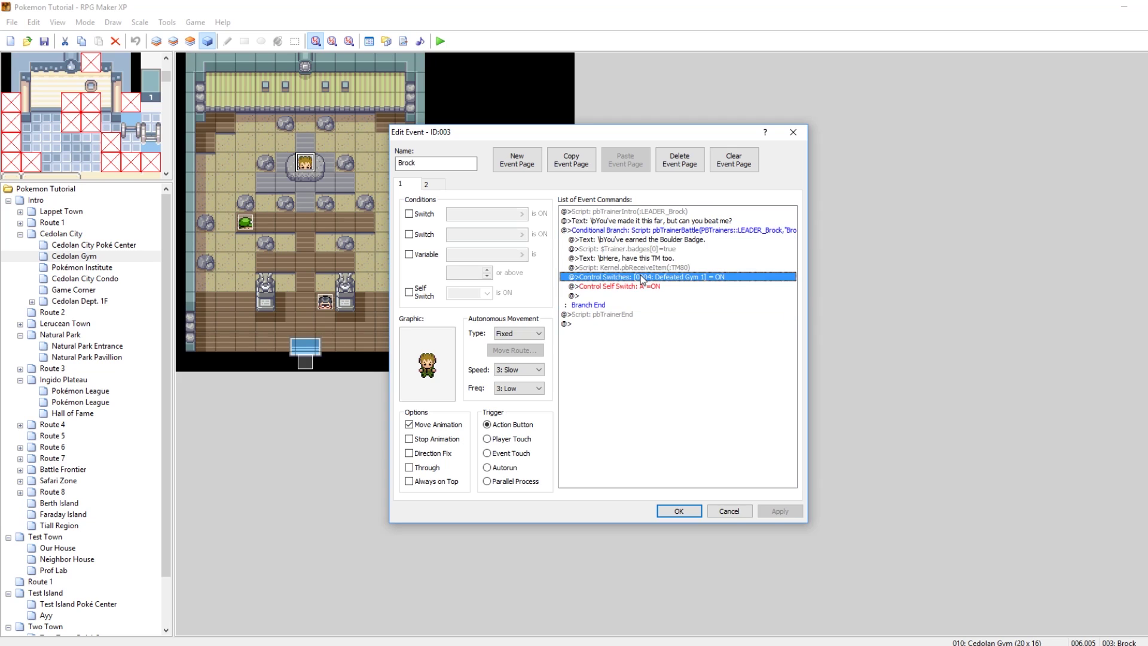
{"action": "left_click", "coordinate": [621, 240]}
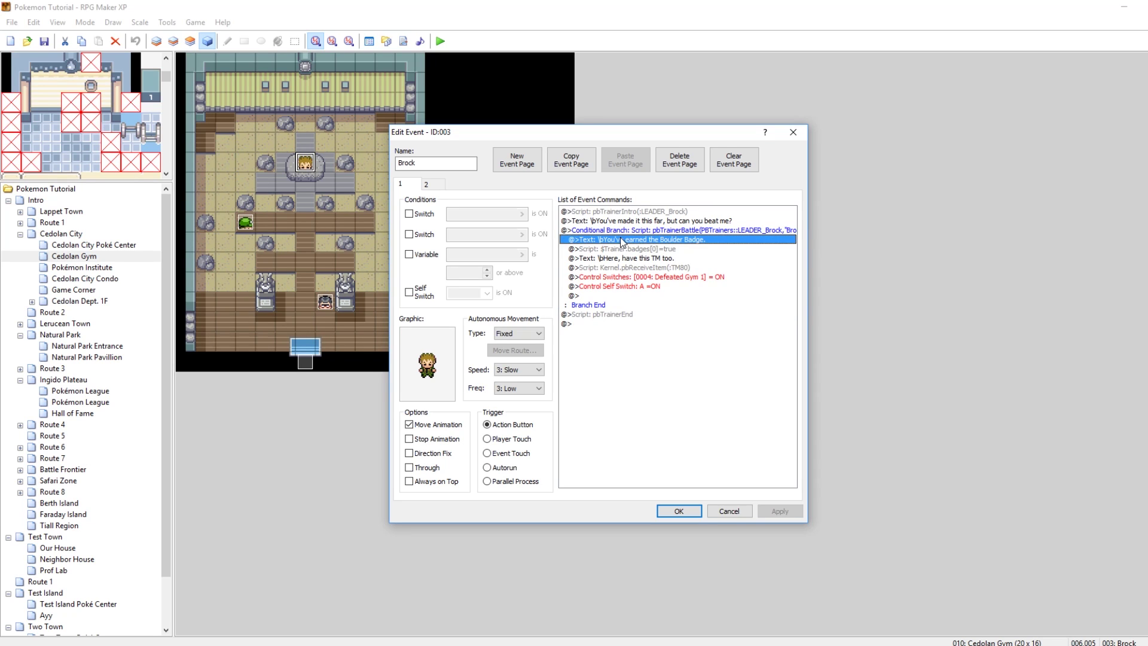
{"action": "left_click", "coordinate": [626, 248]}
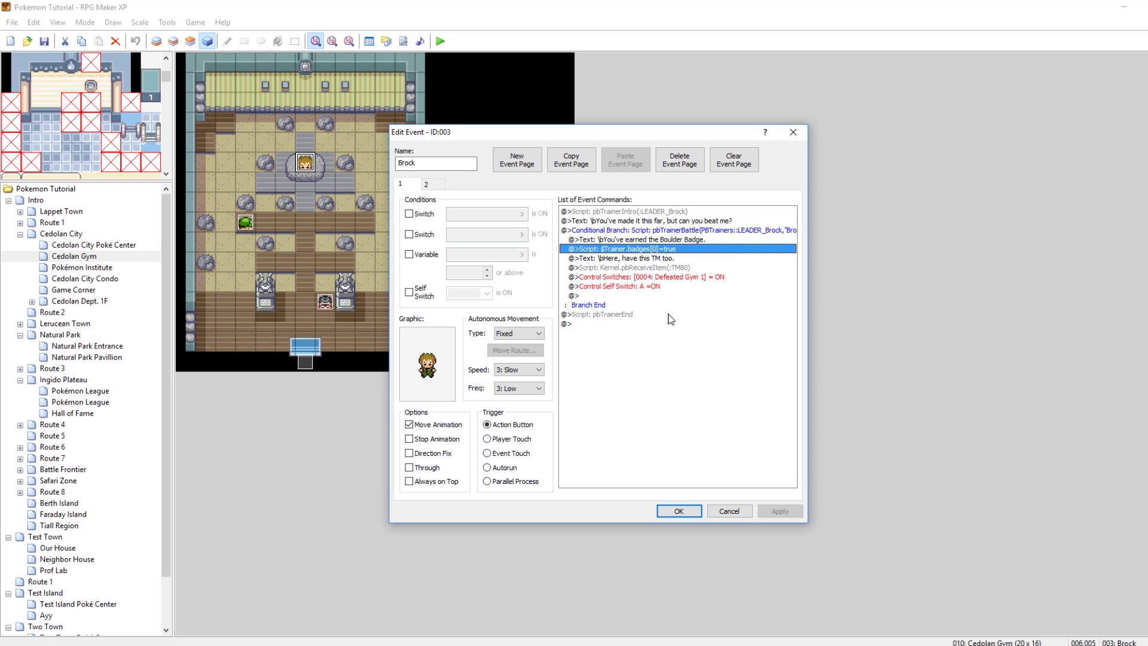
{"action": "left_click", "coordinate": [646, 258]}
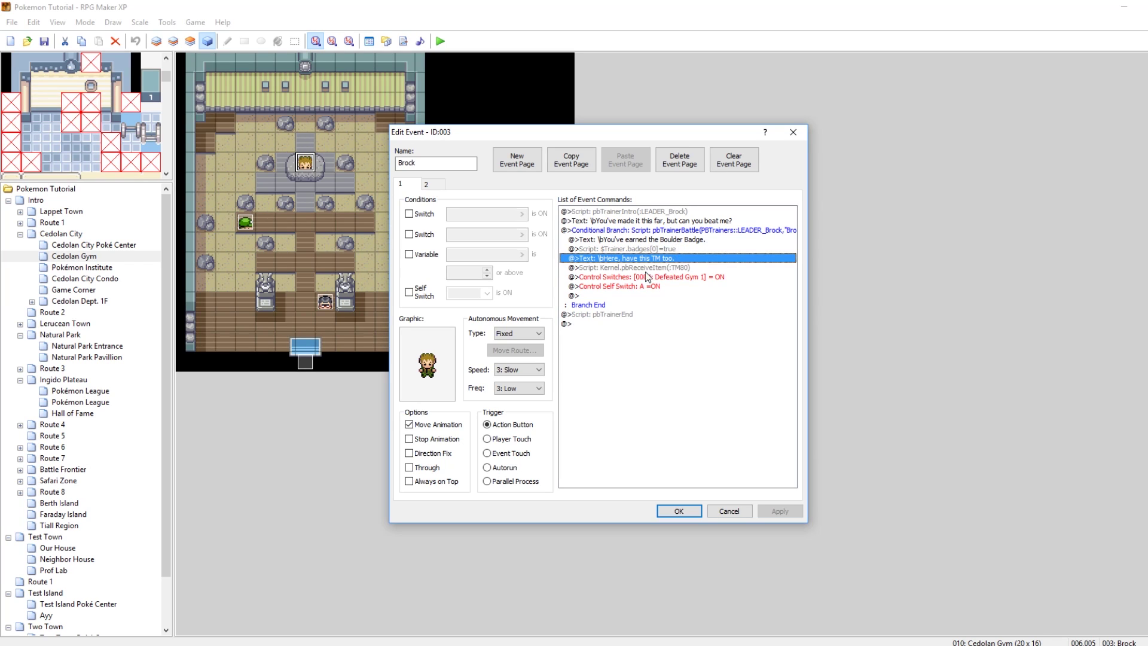
{"action": "left_click", "coordinate": [644, 268]}
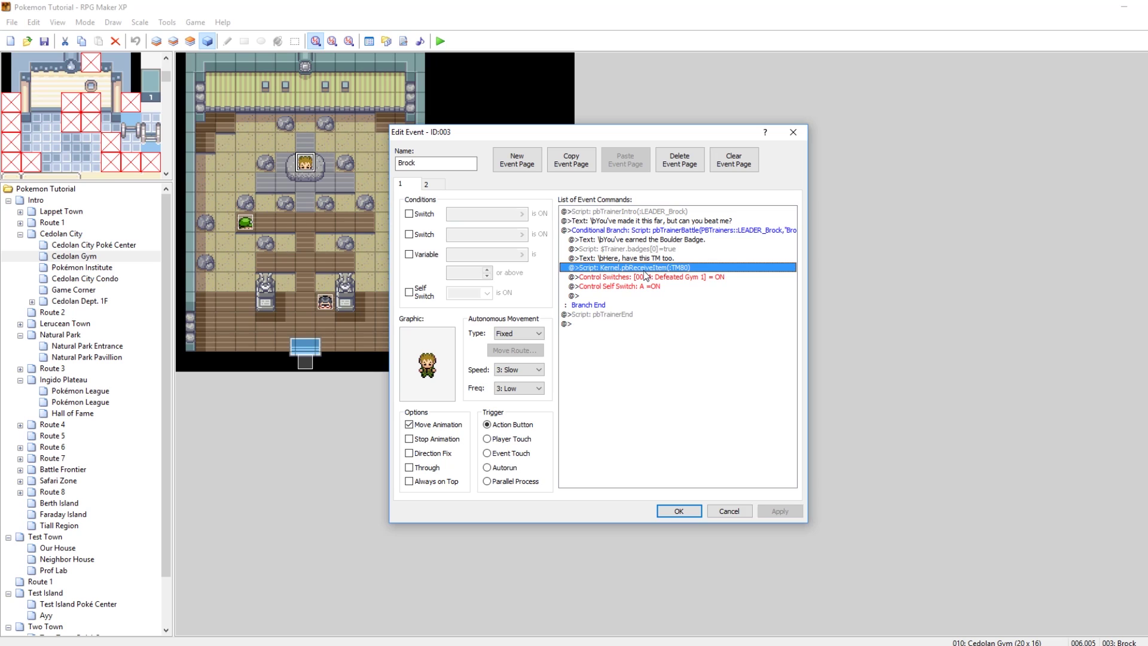
{"action": "left_click", "coordinate": [636, 286]}
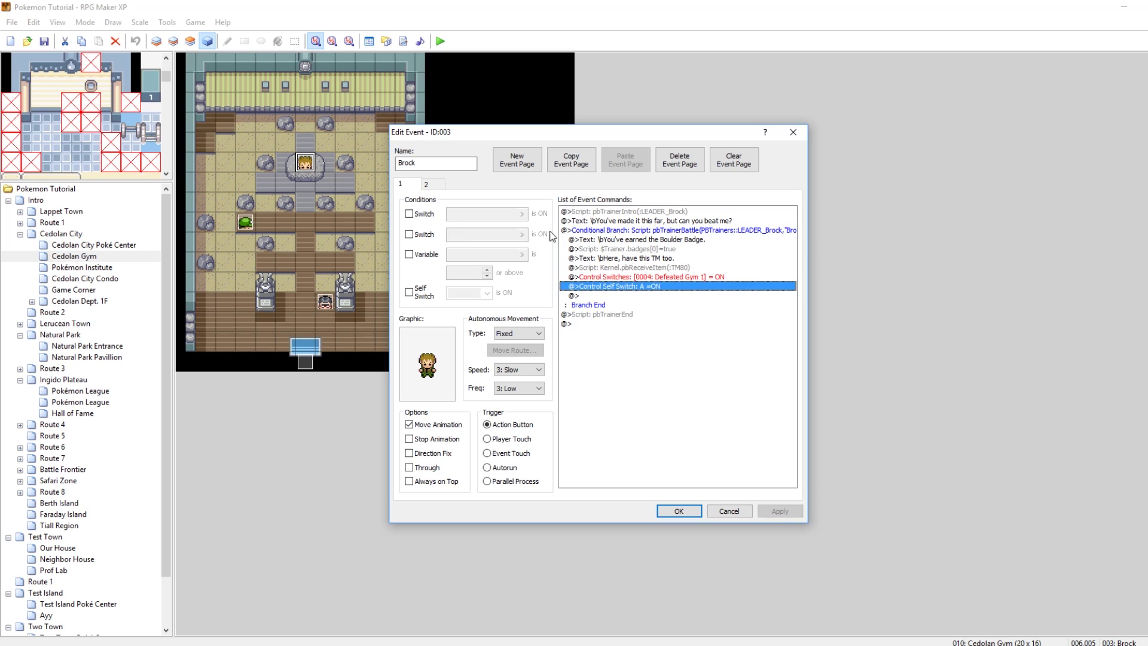
View the self switch A page of Brock's event, recheck the Defeated Gym 1 switch on page 1, and close the event.
{"action": "left_click", "coordinate": [426, 183]}
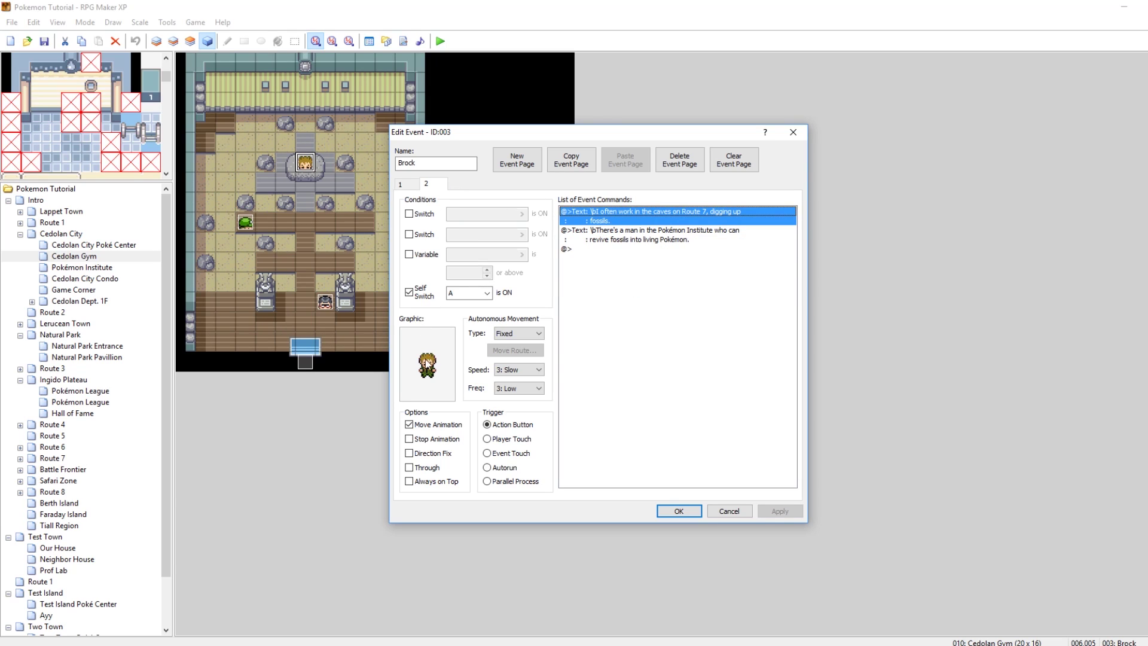
{"action": "left_click", "coordinate": [401, 184]}
{"action": "left_click", "coordinate": [670, 277]}
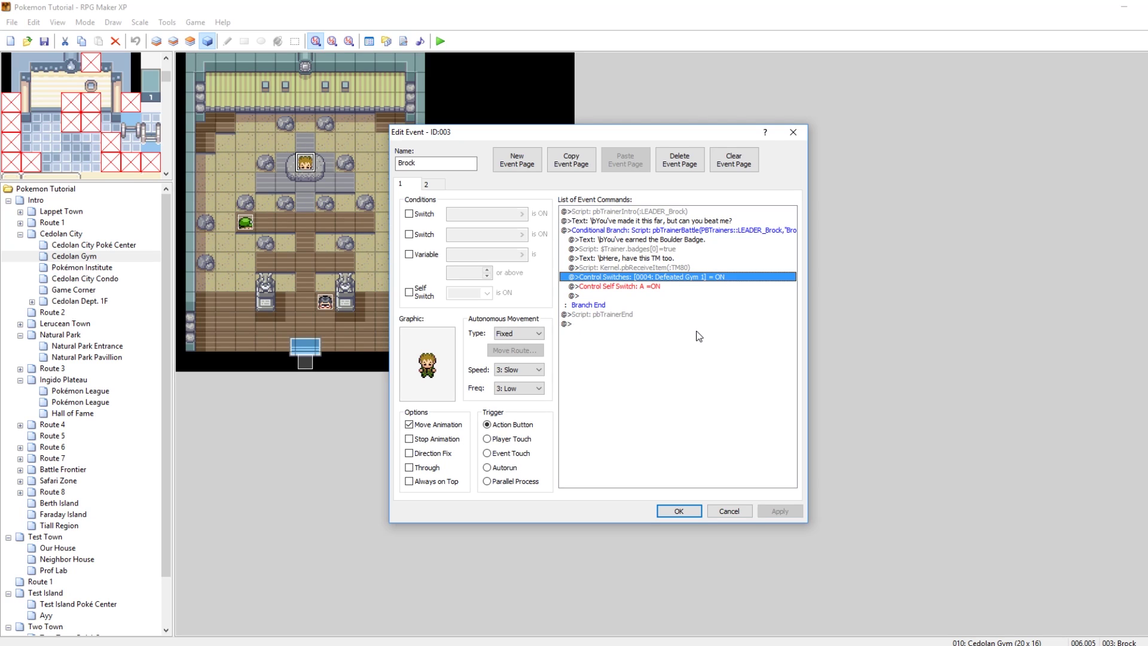
{"action": "left_click", "coordinate": [793, 132]}
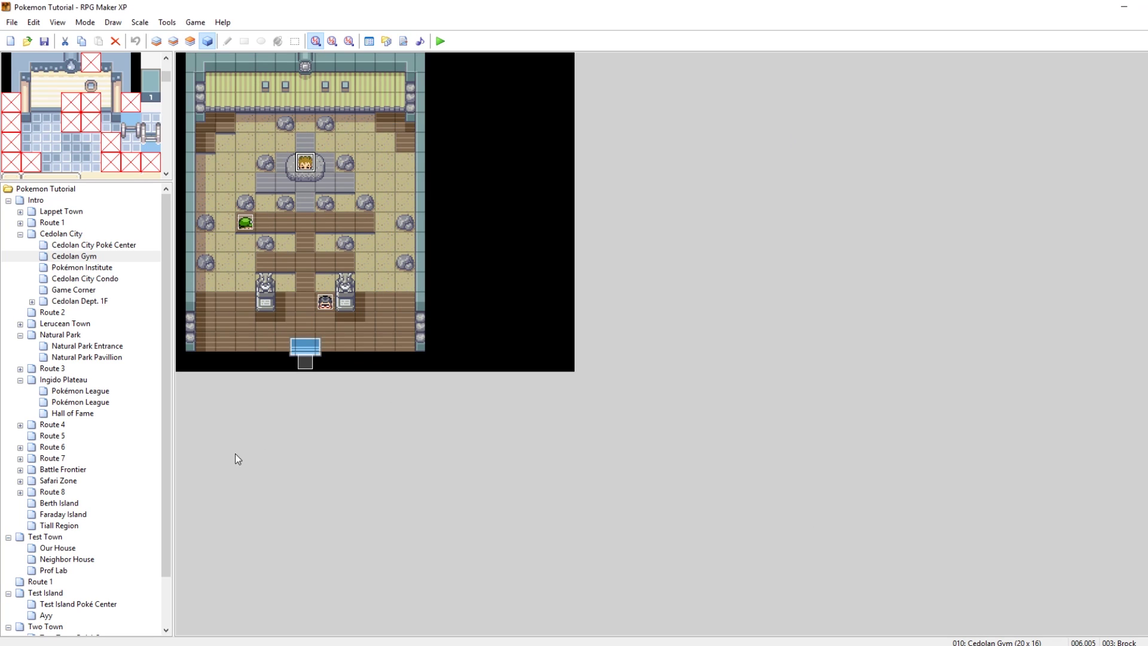
Open the Two Town map and bring up the Surge event for editing.
{"action": "scroll", "coordinate": [69, 386], "scroll_direction": "down", "scroll_amount": 2}
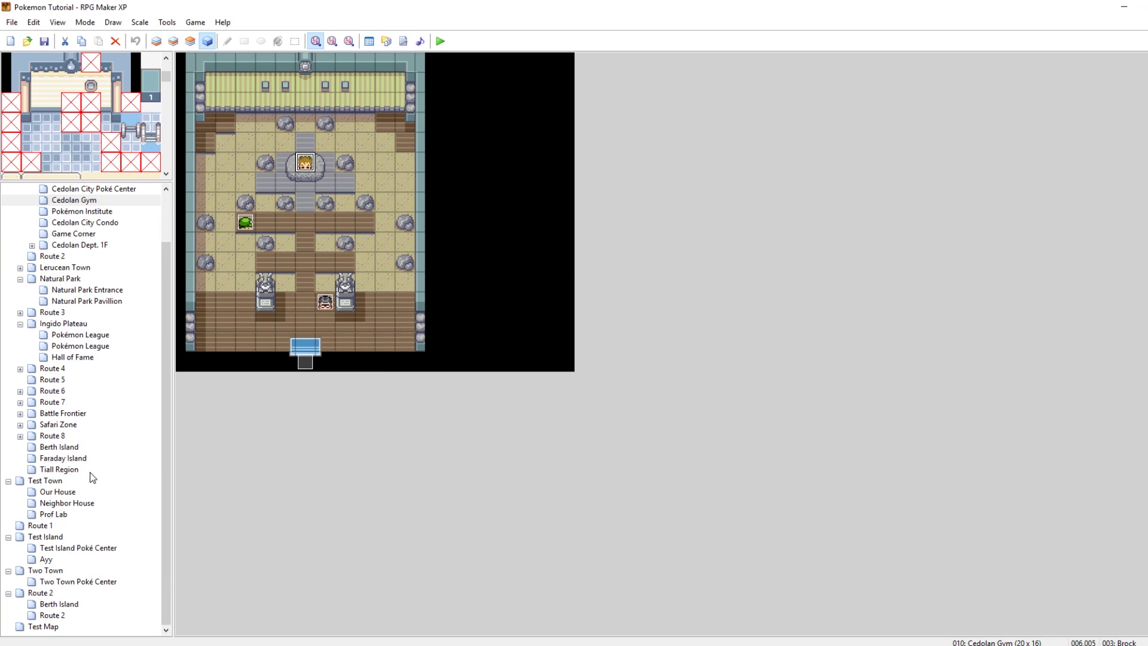
{"action": "left_click", "coordinate": [60, 571]}
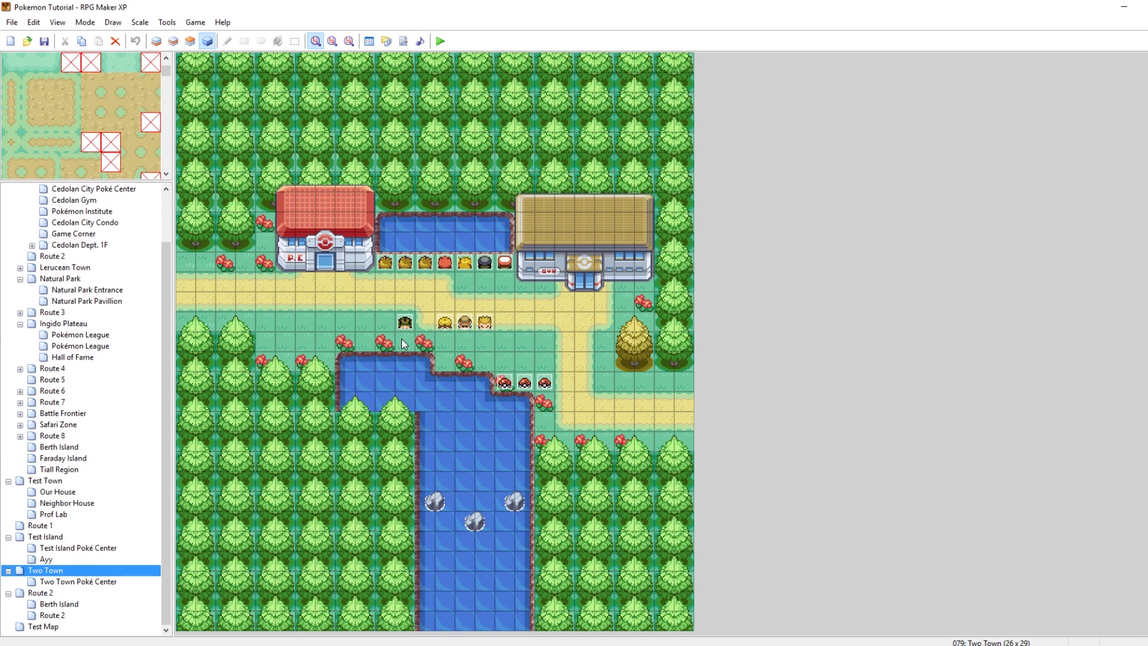
{"action": "double_click", "coordinate": [491, 326]}
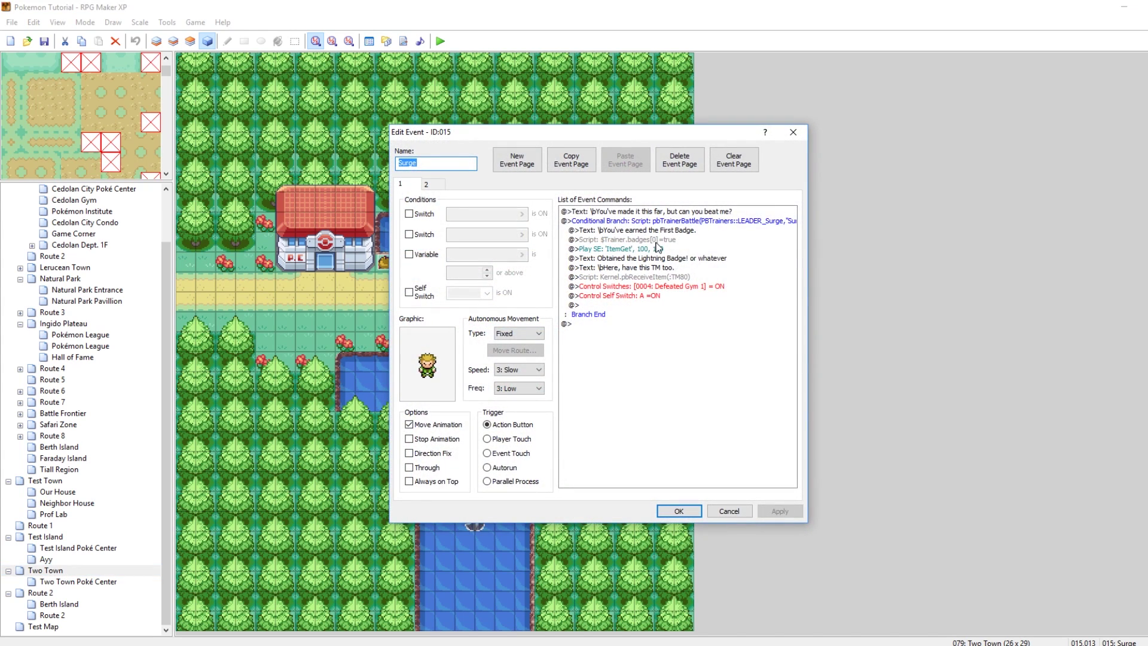
Change the badge script in Surge's victory commands to $Trainer.badges[2]=true and apply it.
{"action": "left_click", "coordinate": [648, 241]}
{"action": "right_click", "coordinate": [649, 240]}
{"action": "left_click", "coordinate": [670, 259]}
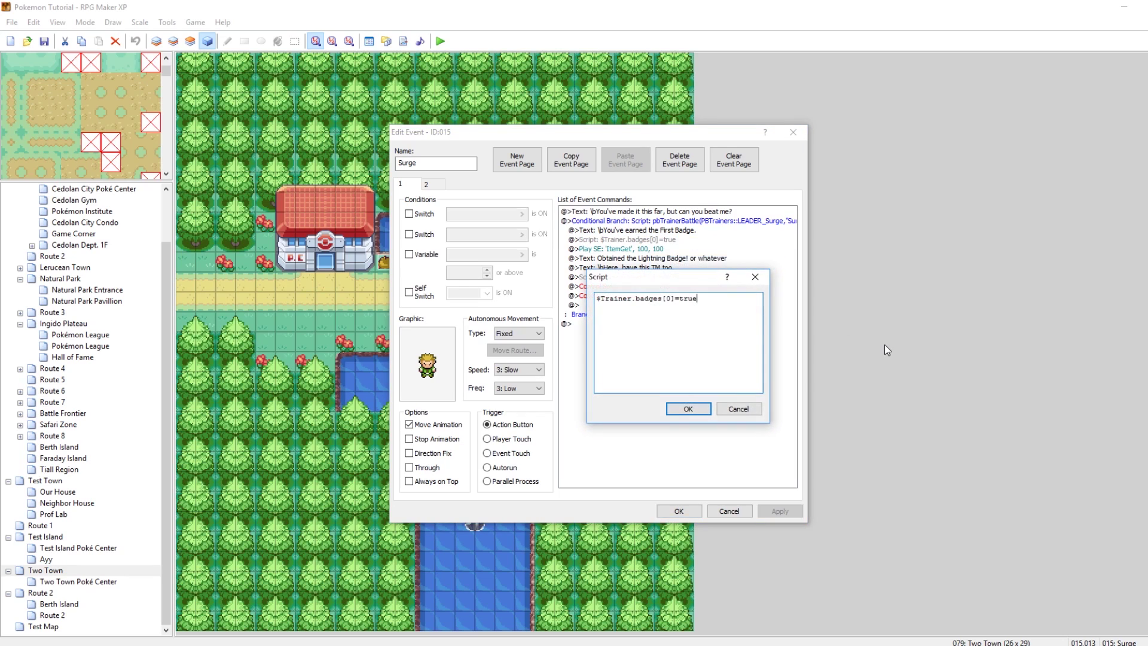
{"action": "key", "text": "BackSpace"}
{"action": "type", "text": "2"}
{"action": "left_click", "coordinate": [694, 410]}
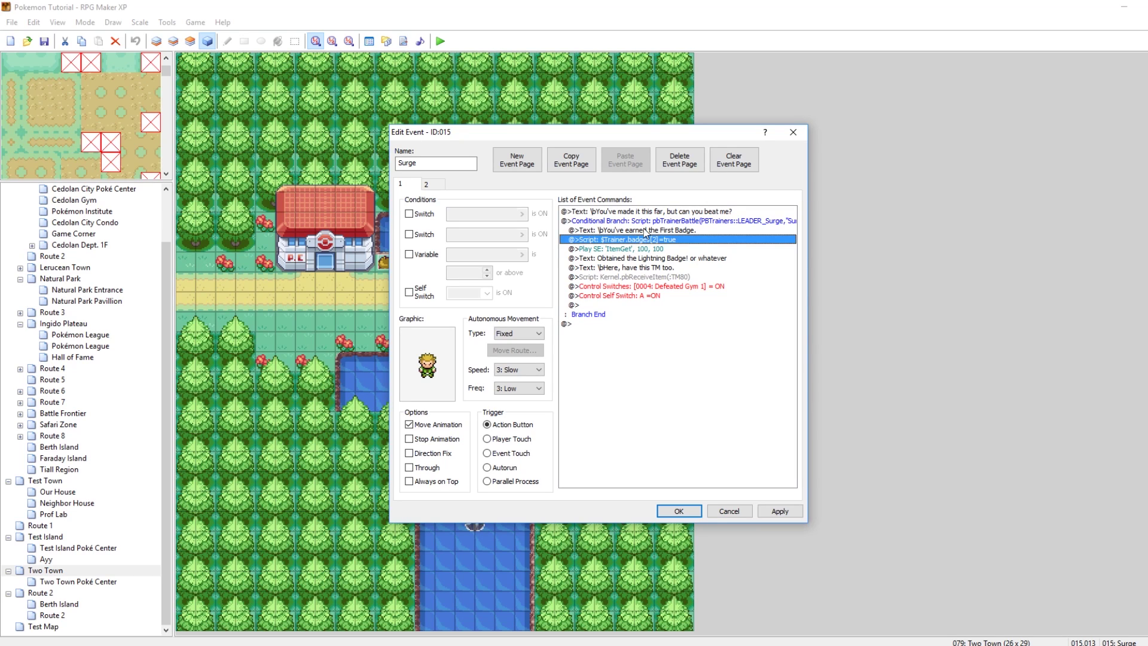
{"action": "left_click", "coordinate": [777, 511]}
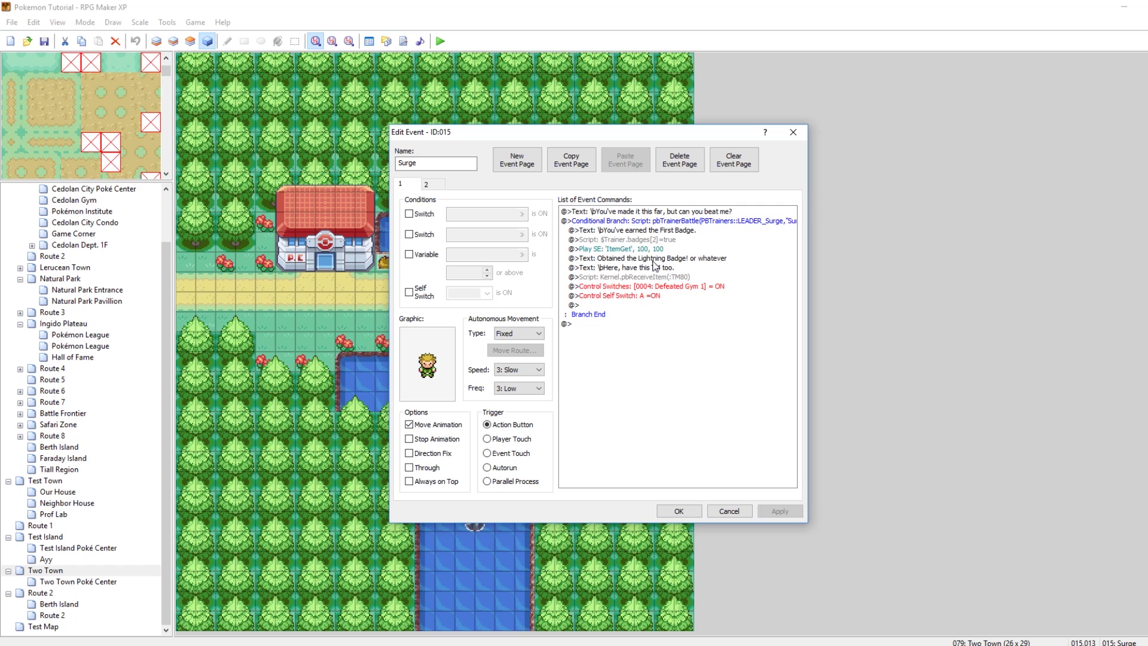
Change the victory text to say that the Third Badge has been earned, and apply it.
{"action": "right_click", "coordinate": [662, 232]}
{"action": "left_click", "coordinate": [687, 251]}
{"action": "left_click_drag", "start_coordinate": [677, 330], "coordinate": [661, 331]}
{"action": "type", "text": "Third"}
{"action": "left_click", "coordinate": [689, 378]}
{"action": "left_click", "coordinate": [779, 510]}
Replace the defeat speech in the pbTrainerBattle script of the conditional branch with "WOW" and apply the change.
{"action": "right_click", "coordinate": [675, 221]}
{"action": "left_click", "coordinate": [703, 242]}
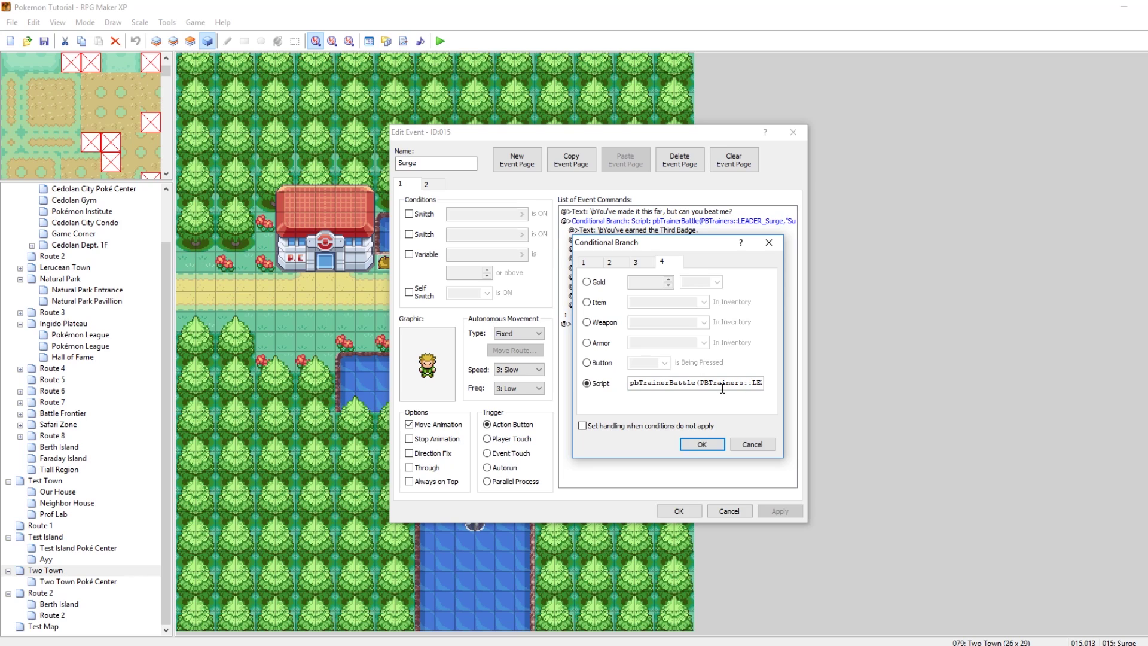
{"action": "key", "text": "Right"}
{"action": "key", "text": "Right"}
{"action": "key", "text": "Right"}
{"action": "key", "text": "Right"}
{"action": "key", "text": "Right"}
{"action": "key", "text": "Right"}
{"action": "key", "text": "Right"}
{"action": "key", "text": "Right"}
{"action": "key", "text": "Right"}
{"action": "key", "text": "Right"}
{"action": "key", "text": "Right"}
{"action": "key", "text": "Right"}
{"action": "key", "text": "Right"}
{"action": "key", "text": "Right"}
{"action": "key", "text": "Right"}
{"action": "key", "text": "Right"}
{"action": "key", "text": "Right"}
{"action": "key", "text": "Right"}
{"action": "key", "text": "Right"}
{"action": "key", "text": "Right"}
{"action": "key", "text": "Right"}
{"action": "key", "text": "Right"}
{"action": "key", "text": "Right"}
{"action": "key", "text": "Right"}
{"action": "key", "text": "Right"}
{"action": "key", "text": "Right"}
{"action": "left_click_drag", "start_coordinate": [726, 382], "coordinate": [747, 382]}
{"action": "key", "text": "BackSpace"}
{"action": "key", "text": "BackSpace"}
{"action": "key", "text": "BackSpace"}
{"action": "key", "text": "BackSpace"}
{"action": "key", "text": "BackSpace"}
{"action": "key", "text": "BackSpace"}
{"action": "type", "text": ".WOW"}
{"action": "left_click", "coordinate": [702, 444]}
{"action": "left_click", "coordinate": [795, 511]}
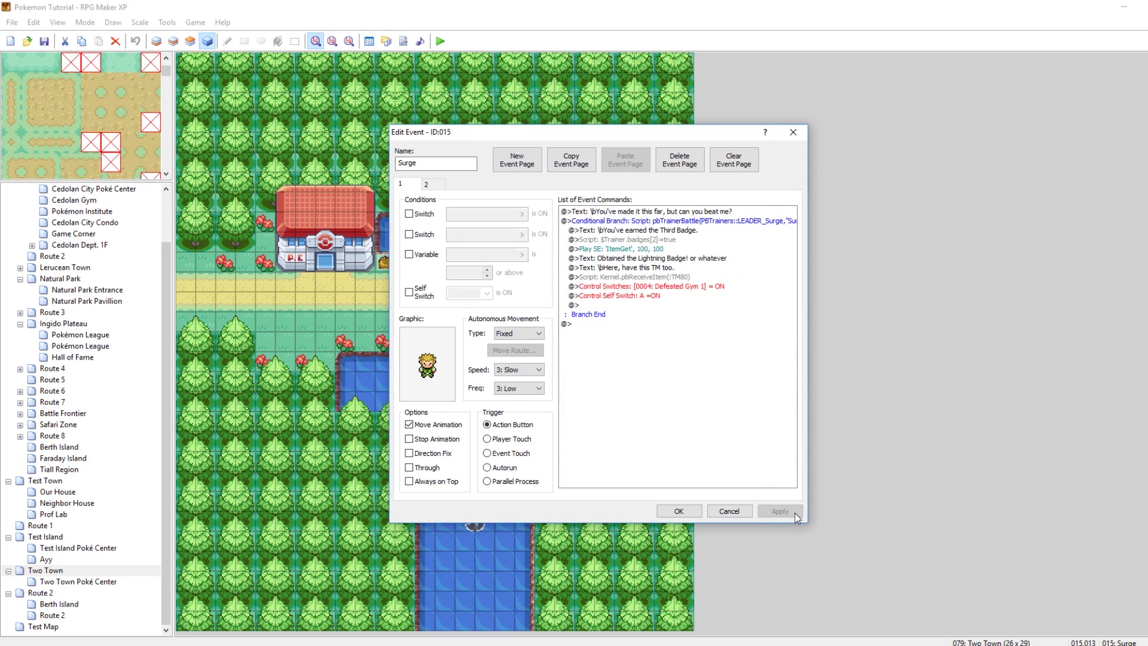
Review the badge script and check the ItemGet sound effect settings in Surge's victory commands.
{"action": "left_click", "coordinate": [625, 241]}
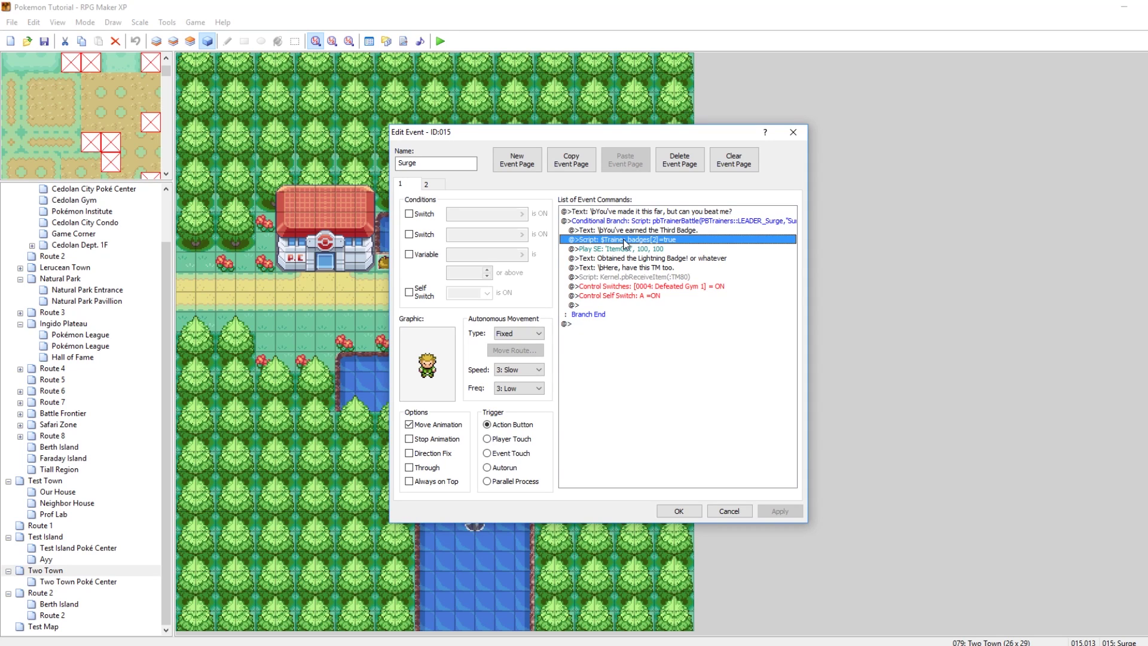
{"action": "left_click", "coordinate": [651, 250]}
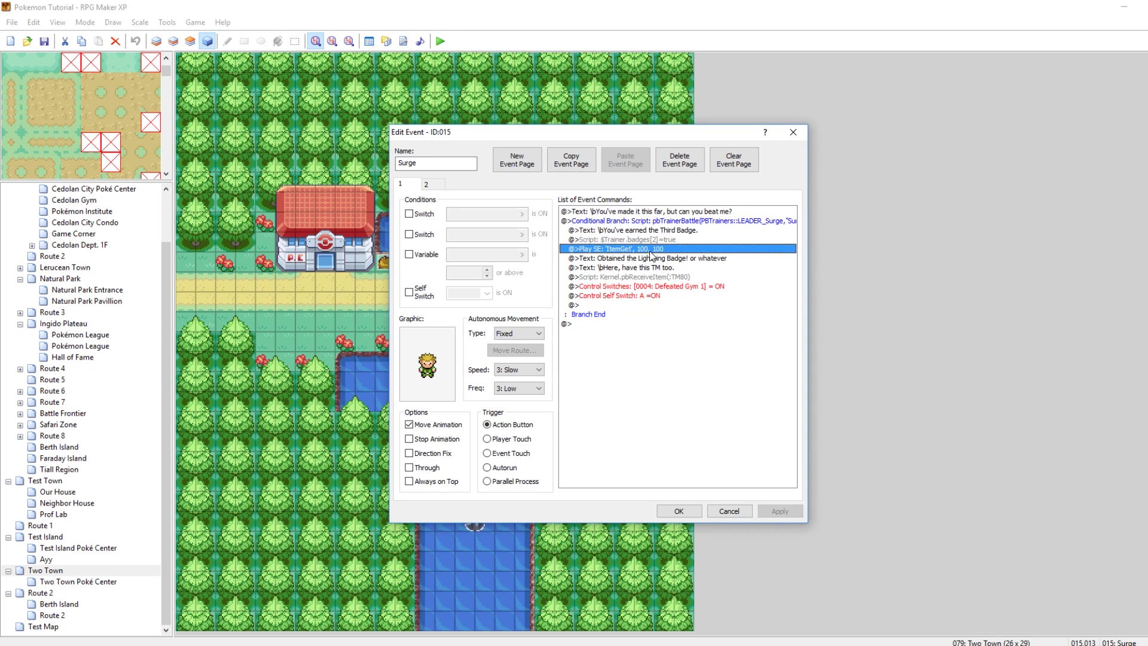
{"action": "right_click", "coordinate": [651, 255]}
{"action": "left_click", "coordinate": [690, 278]}
{"action": "left_click", "coordinate": [728, 241]}
{"action": "left_click", "coordinate": [677, 468]}
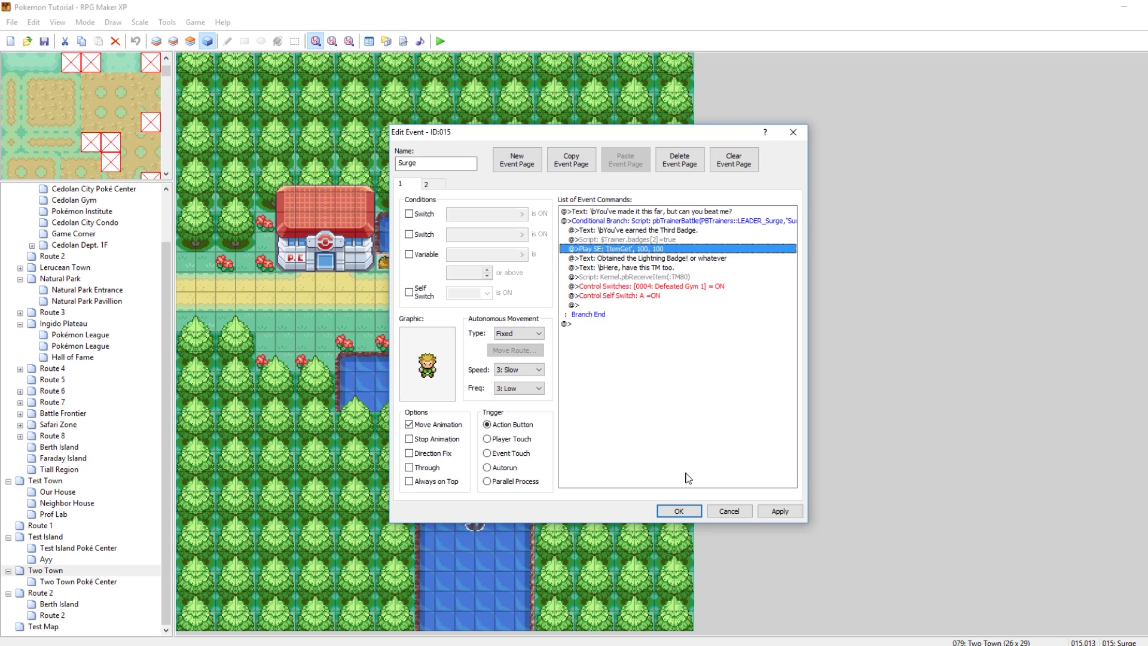
{"action": "left_click", "coordinate": [778, 511]}
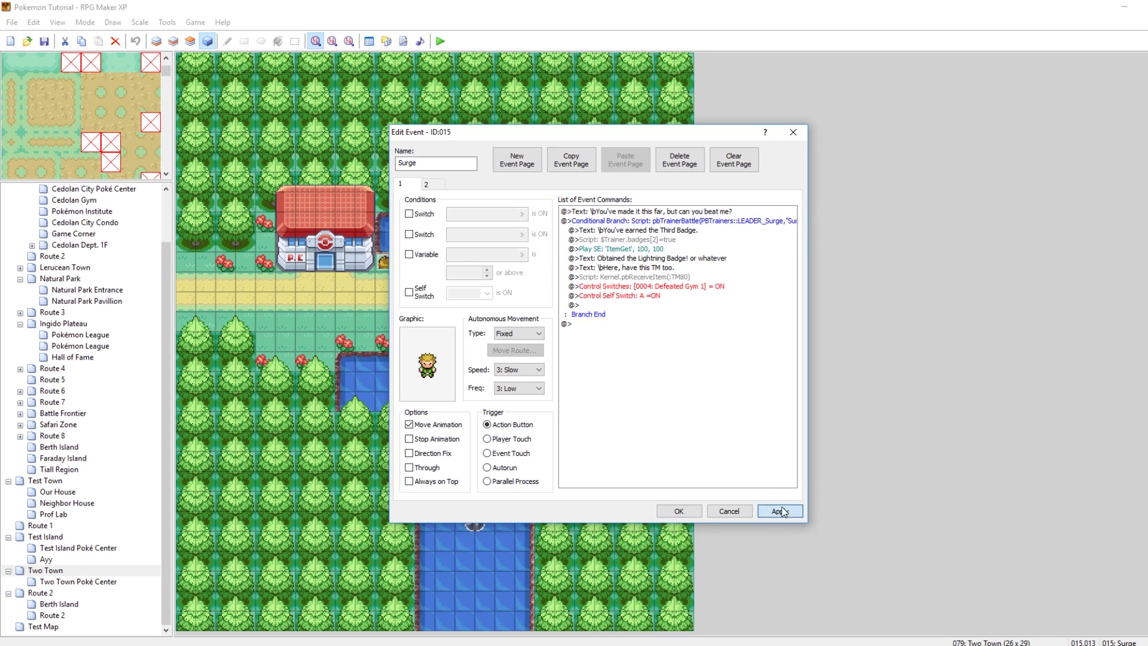
Shorten the badge message to "Obtained the Lightning Badge!" by removing the trailing words.
{"action": "left_click", "coordinate": [667, 259]}
{"action": "right_click", "coordinate": [665, 261]}
{"action": "left_click", "coordinate": [700, 285]}
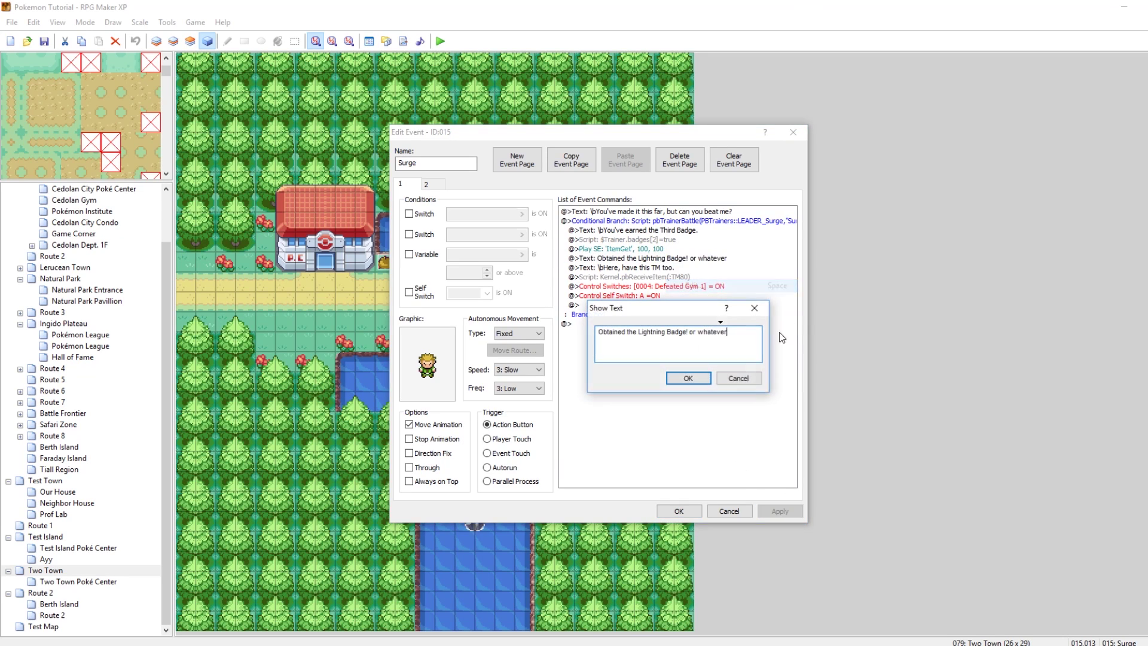
{"action": "left_click_drag", "start_coordinate": [742, 342], "coordinate": [689, 334]}
{"action": "key", "text": "BackSpace"}
{"action": "left_click", "coordinate": [690, 378]}
Change the Control Switches command to turn on 0006: Defeated Gym 3, and apply it.
{"action": "left_click", "coordinate": [659, 287]}
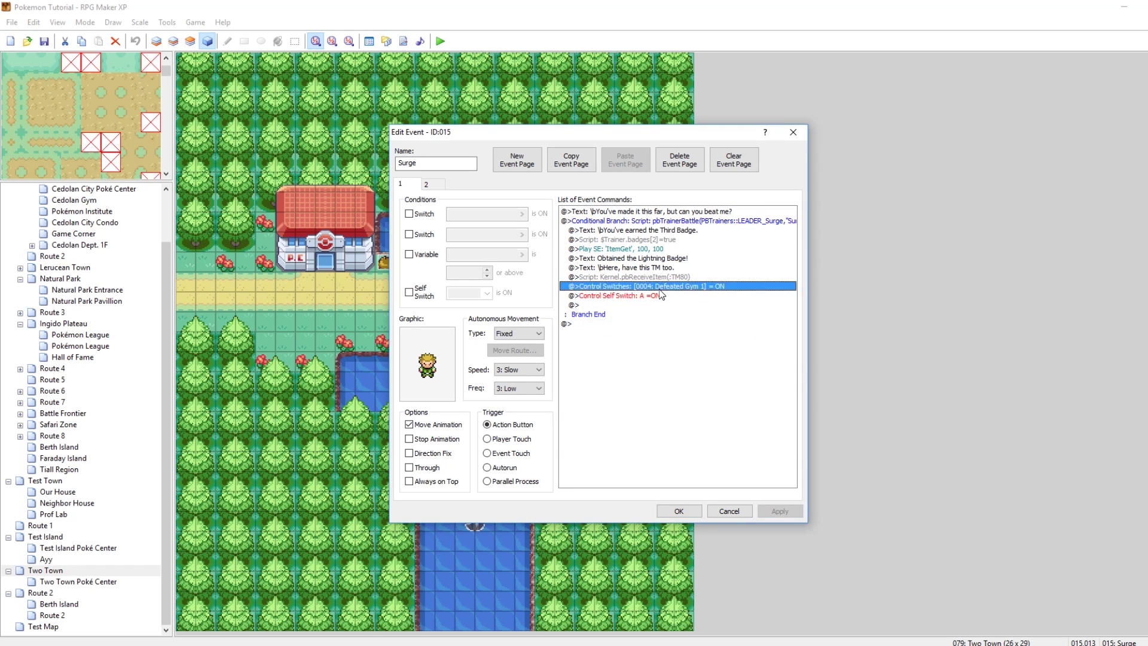
{"action": "right_click", "coordinate": [737, 290]}
{"action": "left_click", "coordinate": [741, 311]}
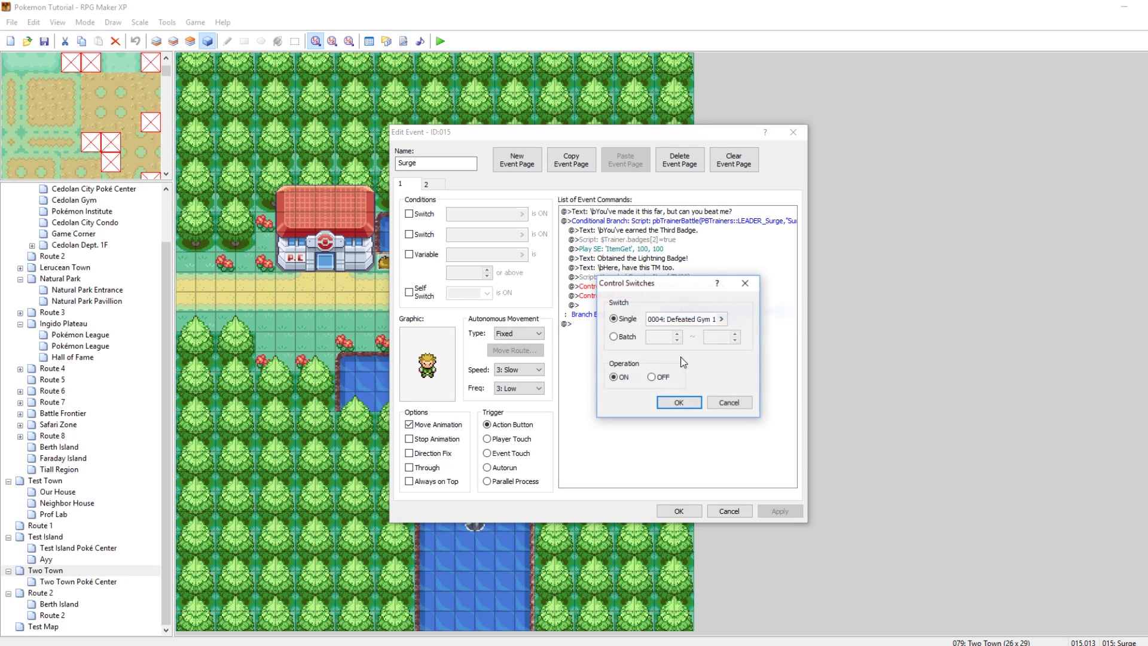
{"action": "double_click", "coordinate": [698, 319]}
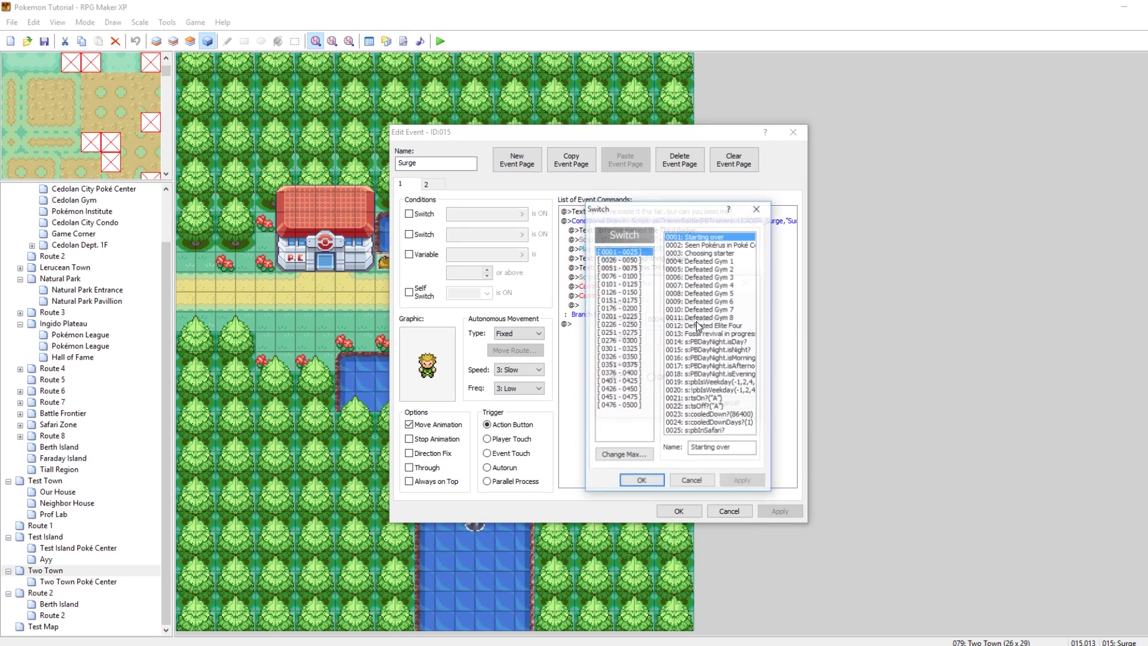
{"action": "left_click", "coordinate": [716, 277]}
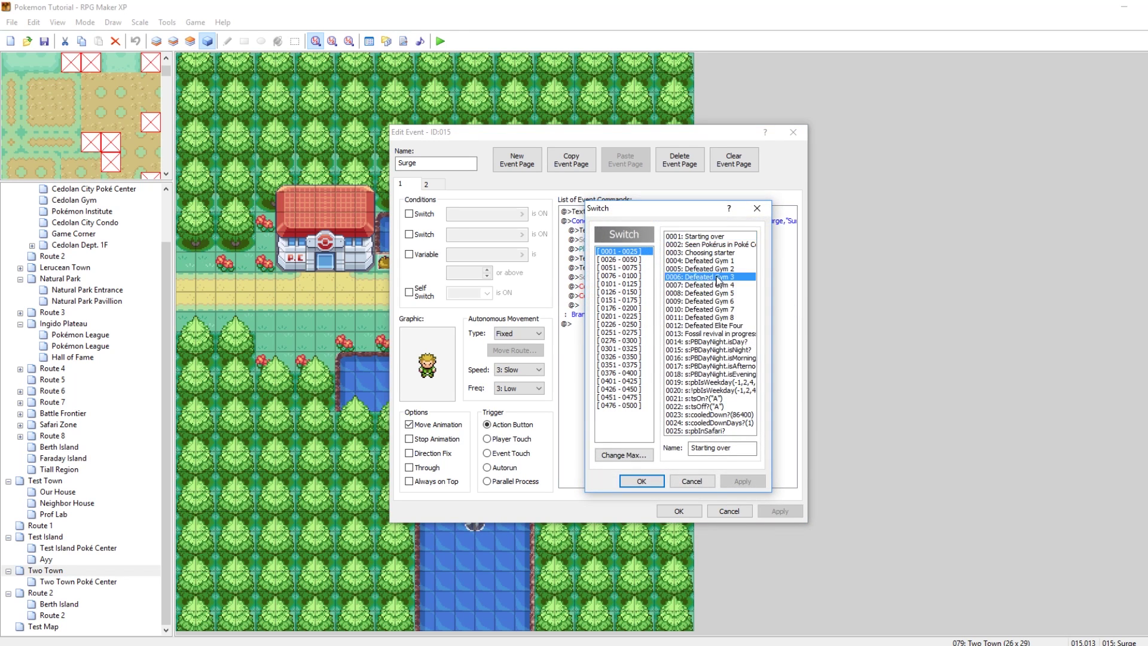
{"action": "left_click", "coordinate": [641, 481]}
{"action": "left_click", "coordinate": [682, 404]}
{"action": "left_click", "coordinate": [780, 512]}
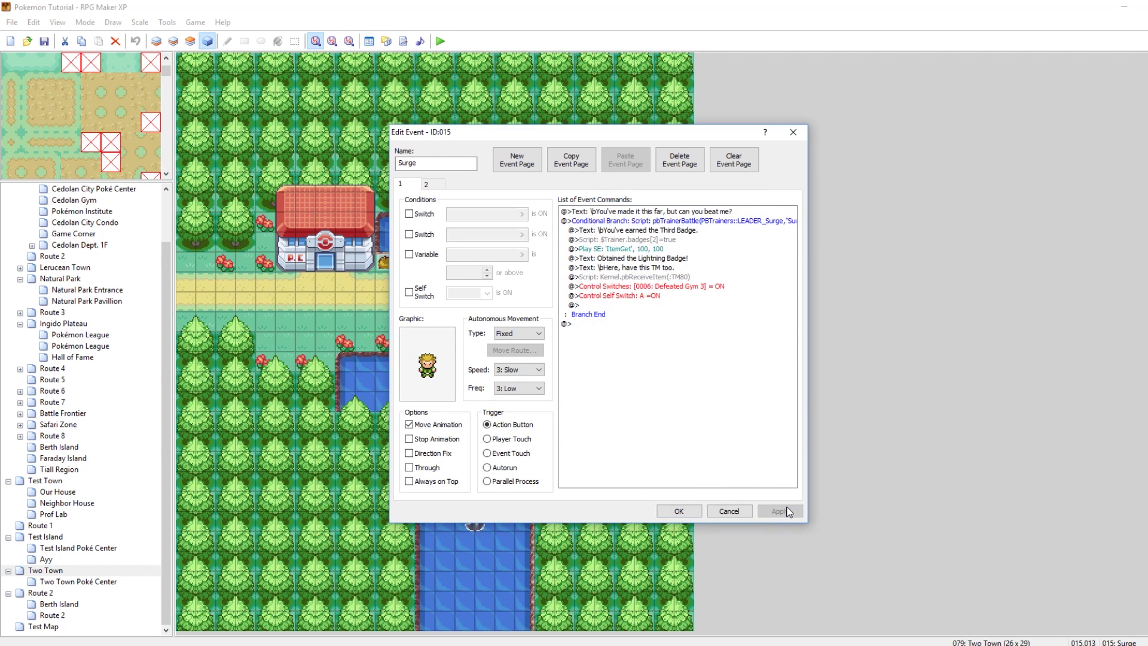
Check the self switch A command, the page 2 dialogue and the badges[2] script, and close the Surge event.
{"action": "left_click", "coordinate": [645, 295]}
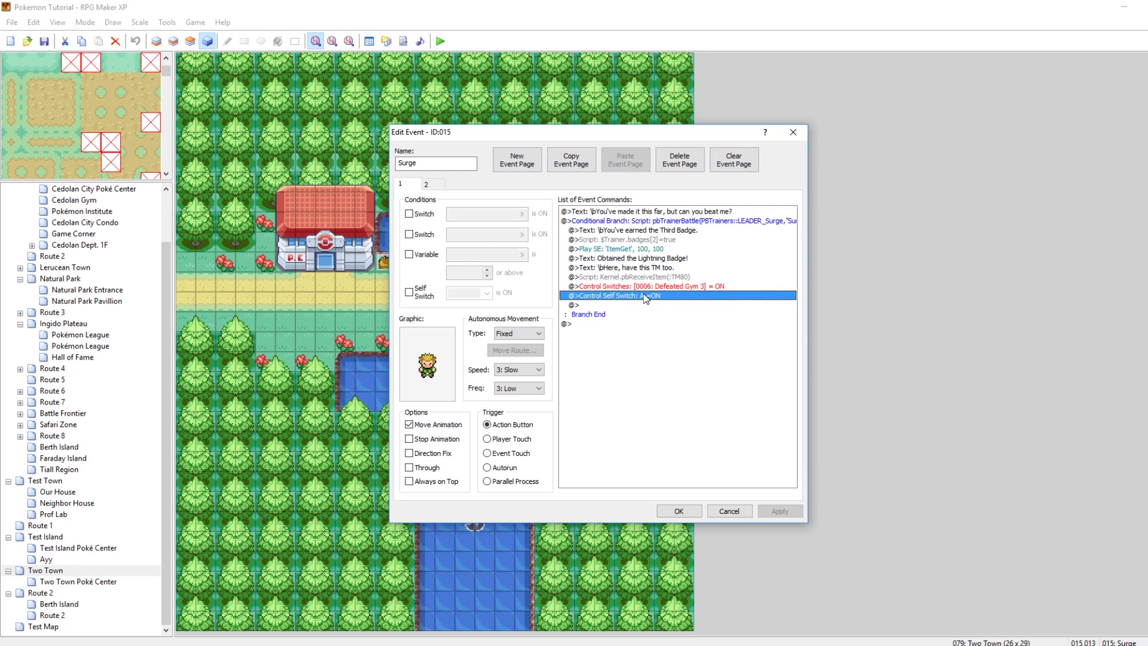
{"action": "left_click", "coordinate": [426, 184]}
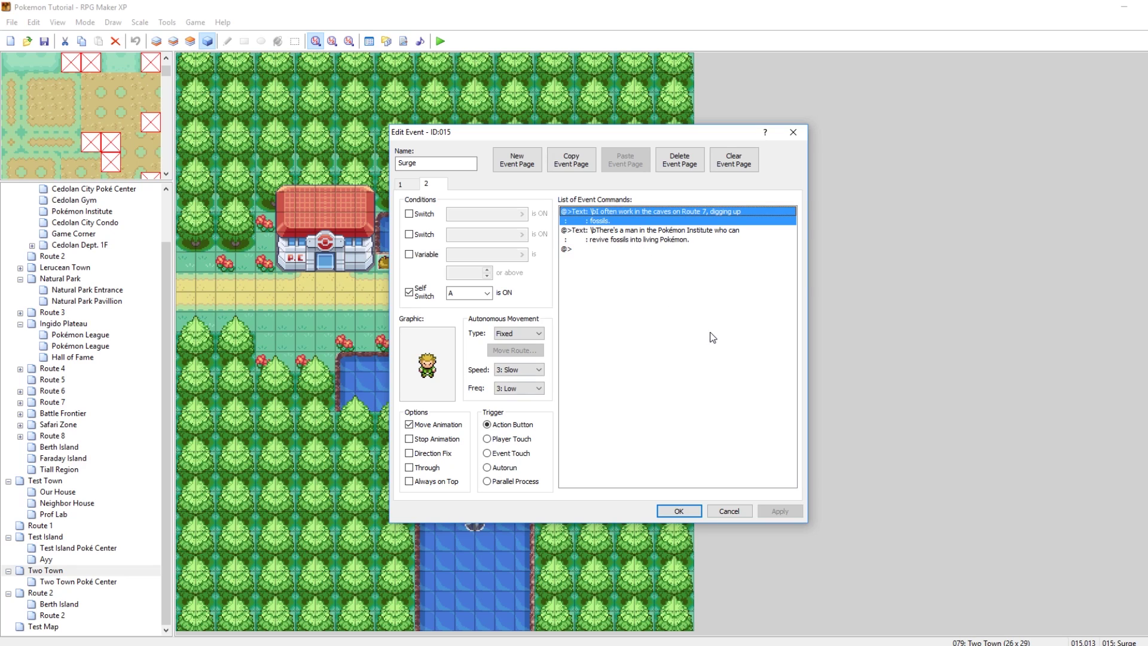
{"action": "left_click", "coordinate": [400, 185]}
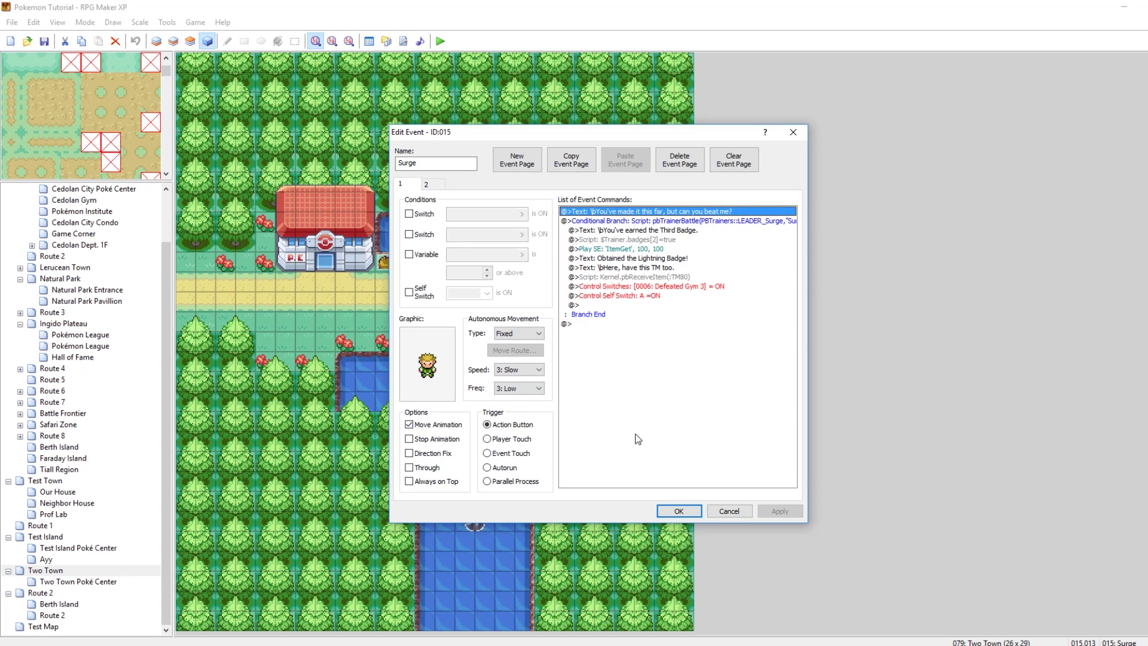
{"action": "left_click", "coordinate": [665, 239]}
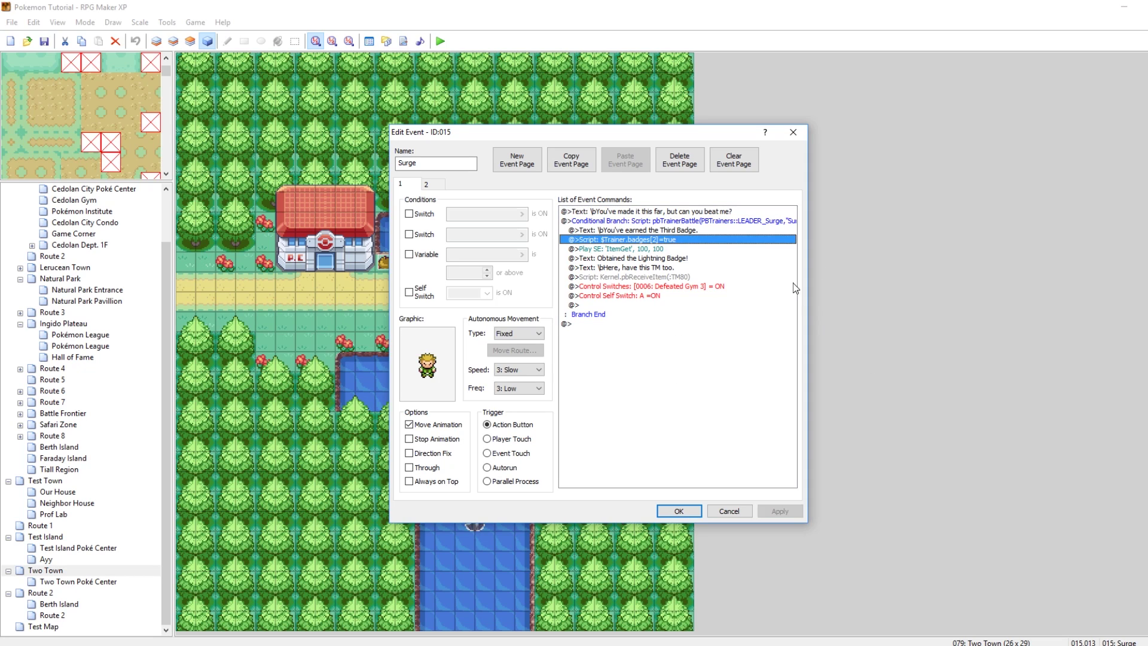
{"action": "left_click", "coordinate": [682, 511]}
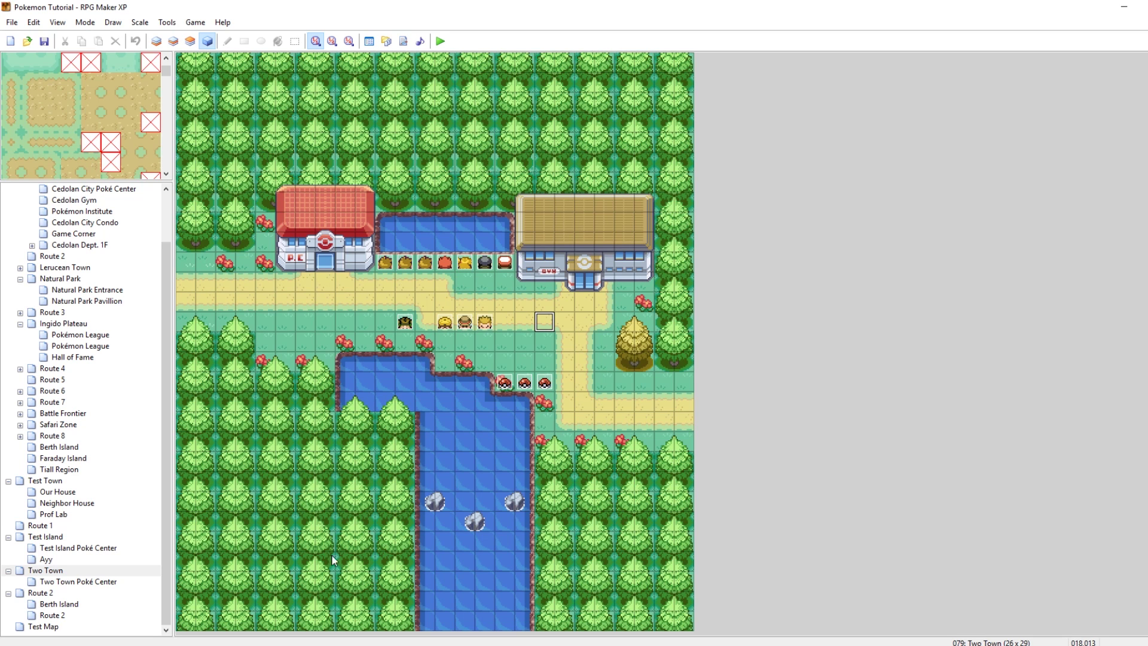
Switch to File Explorer, view badges.png from the game's Graphics > Pictures folder, and close the image.
{"action": "mouse_move", "coordinate": [160, 645]}
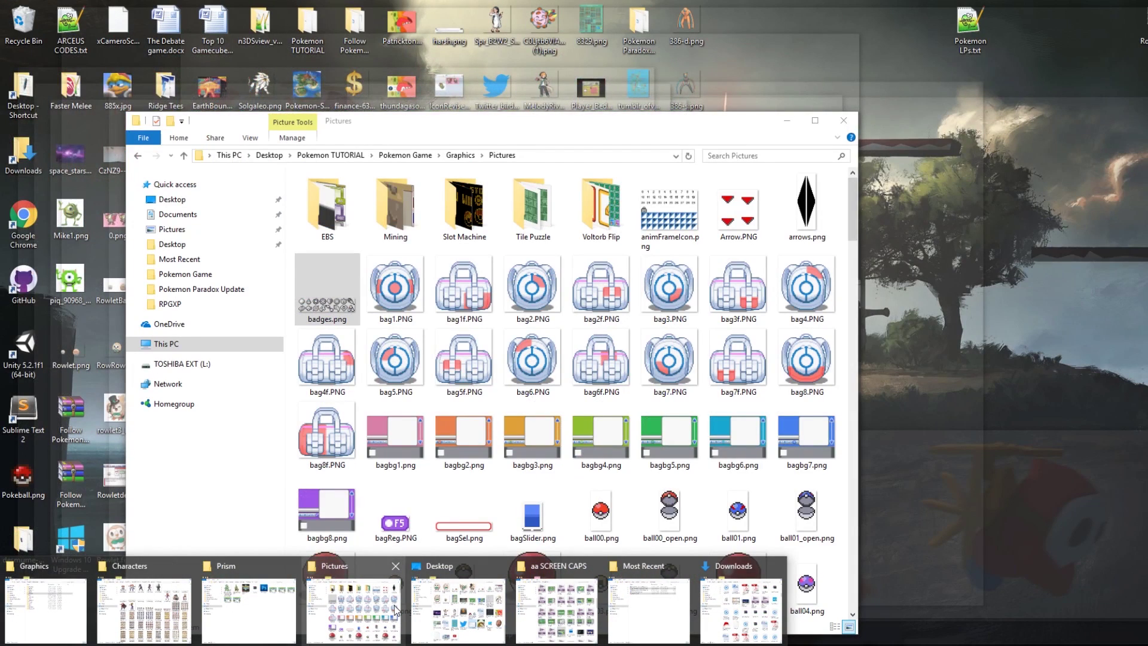
{"action": "left_click", "coordinate": [394, 606]}
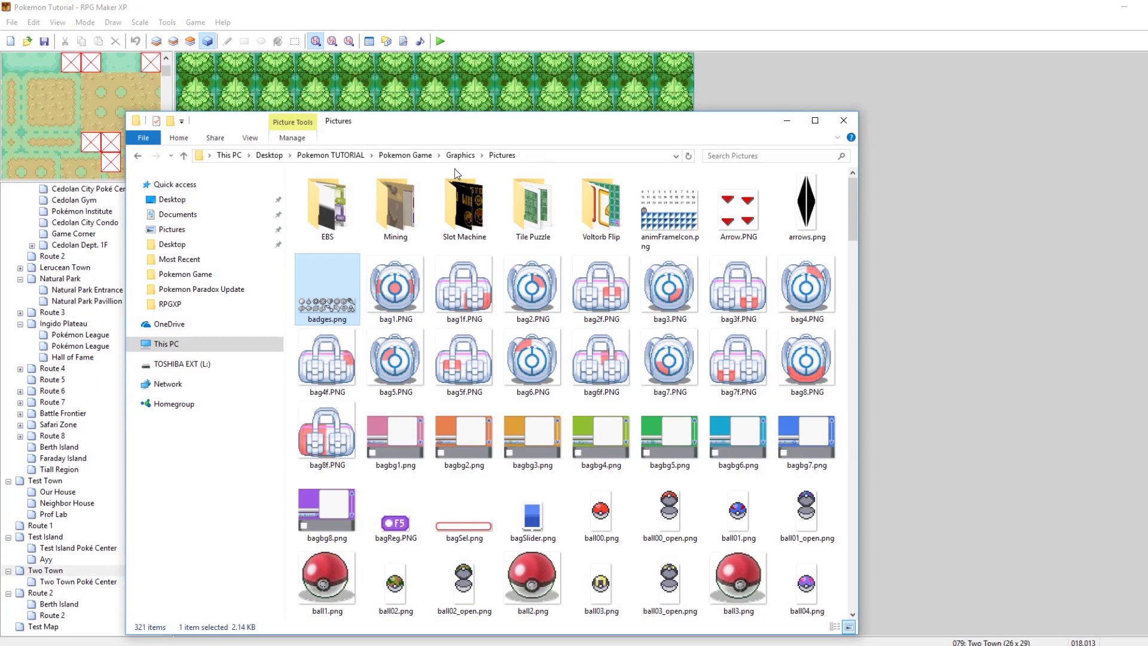
{"action": "left_click", "coordinate": [413, 156]}
{"action": "double_click", "coordinate": [334, 238]}
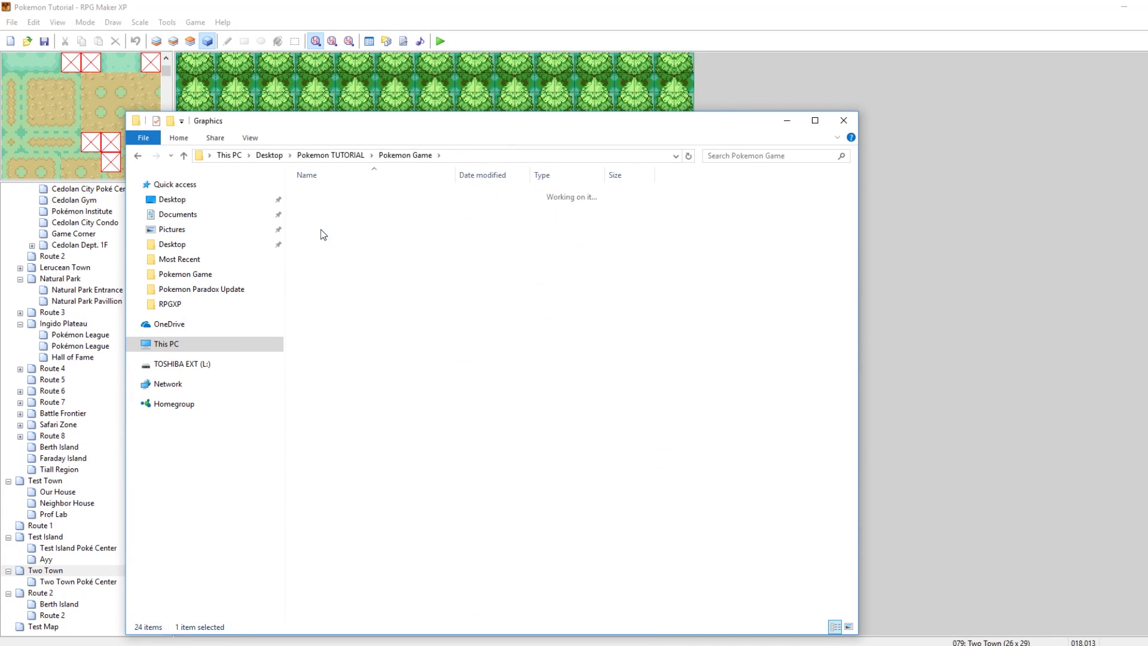
{"action": "left_click", "coordinate": [322, 232]}
{"action": "double_click", "coordinate": [326, 311]}
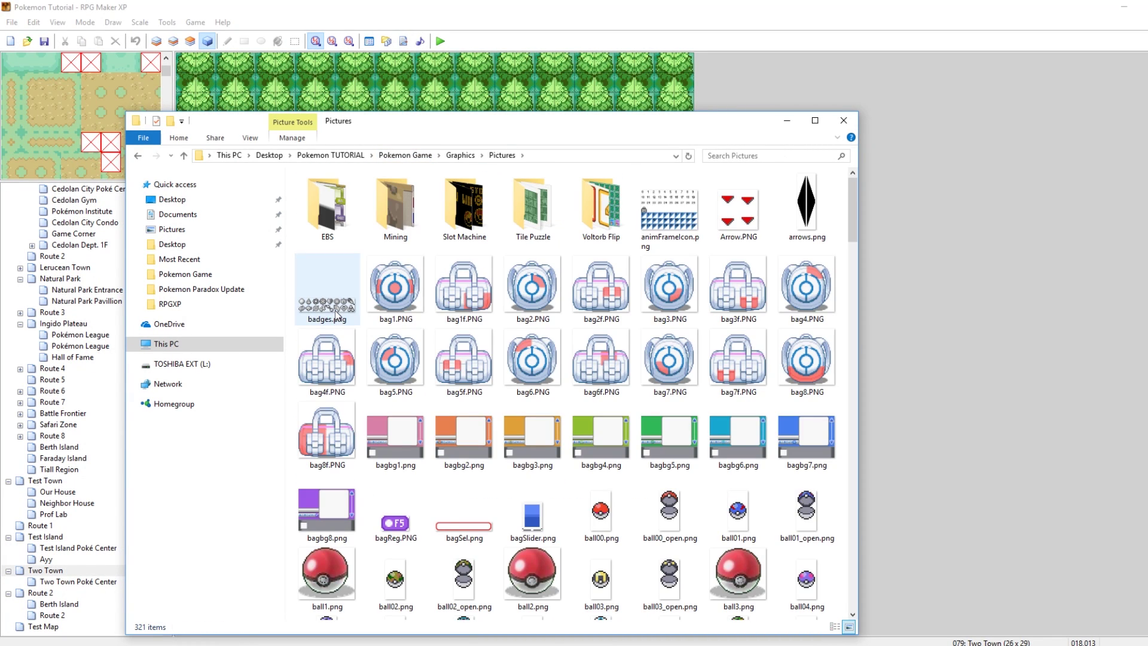
{"action": "double_click", "coordinate": [339, 317]}
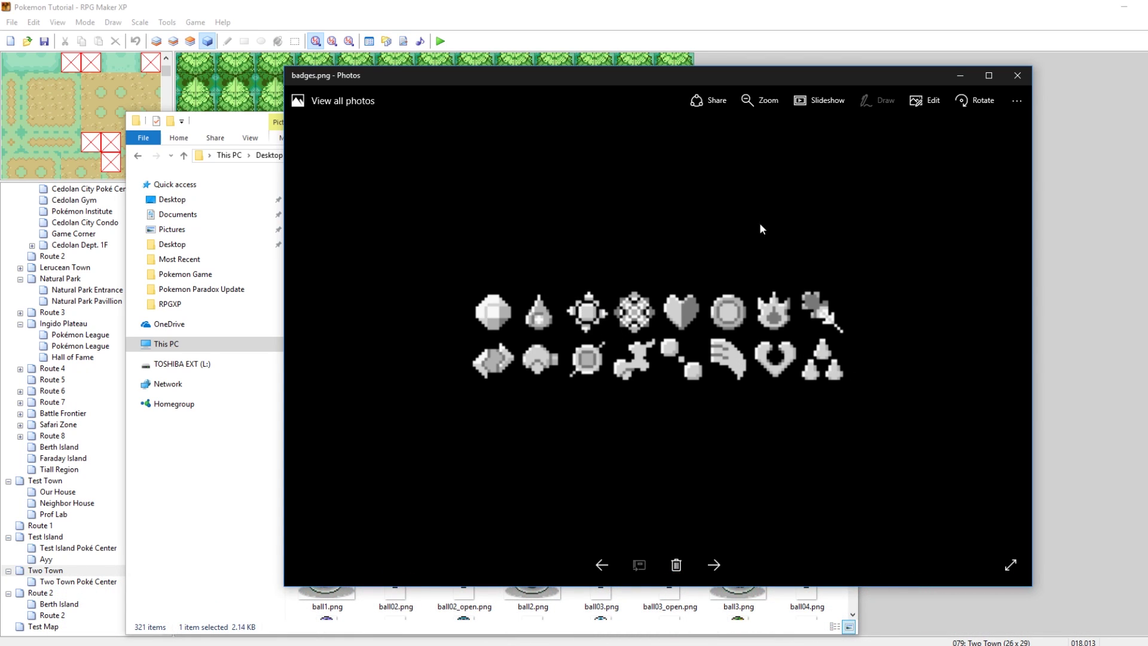
{"action": "left_click", "coordinate": [1018, 76]}
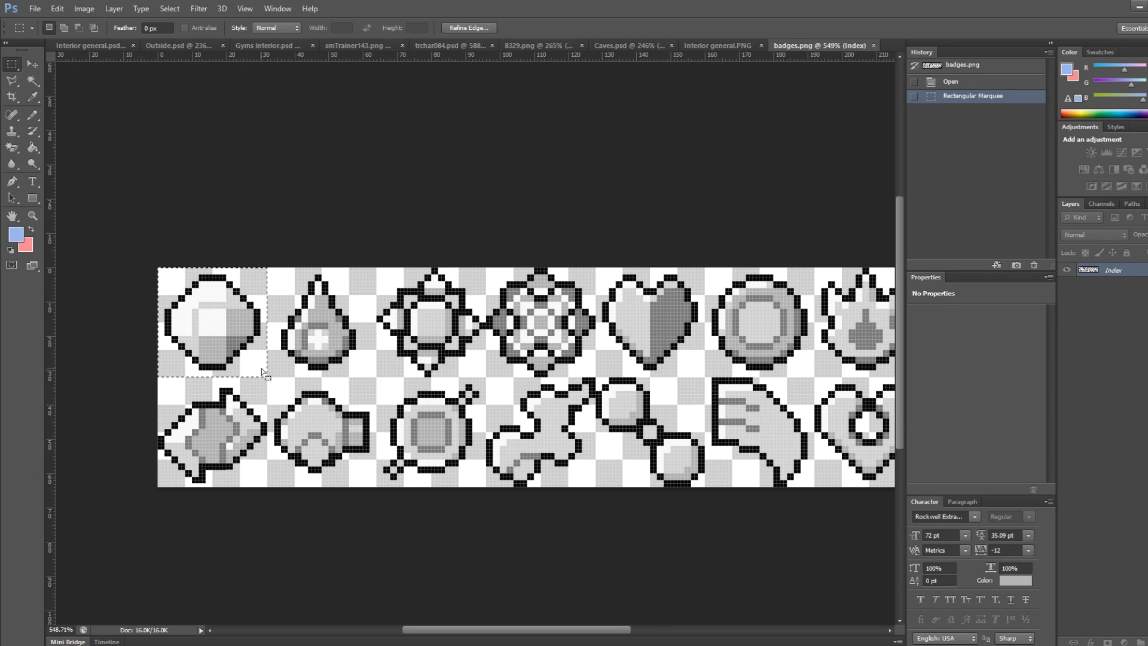
In Photoshop, clear the selection on badges.png and convert the image to RGB Color mode.
{"action": "key", "text": "ctrl+d"}
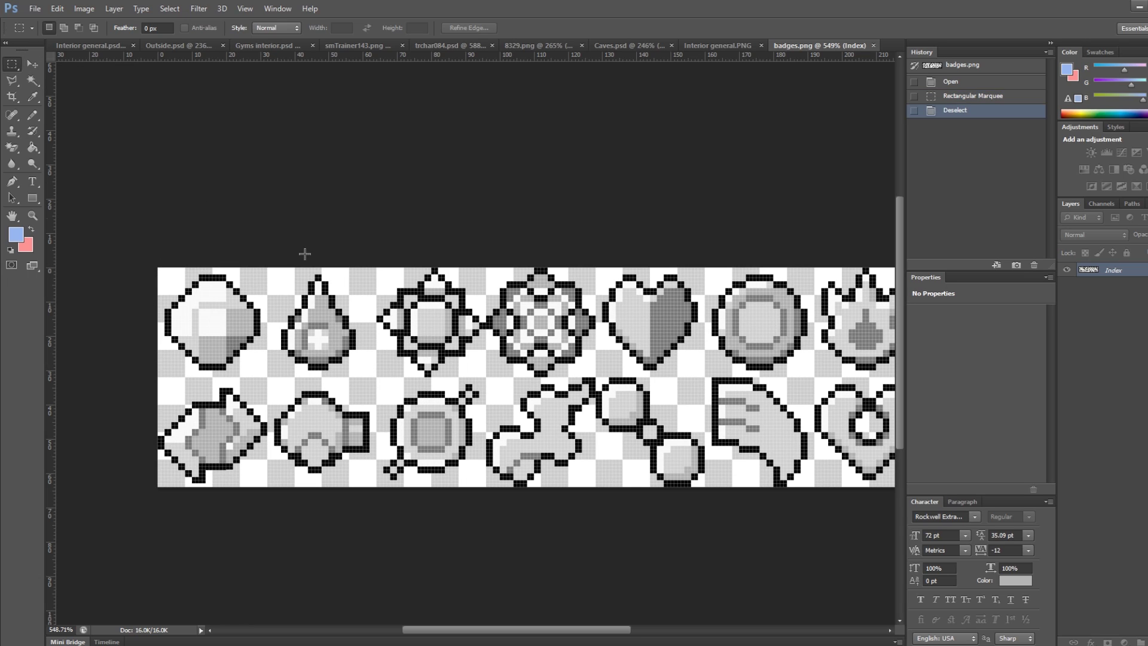
{"action": "left_click", "coordinate": [84, 9]}
{"action": "mouse_move", "coordinate": [108, 23]}
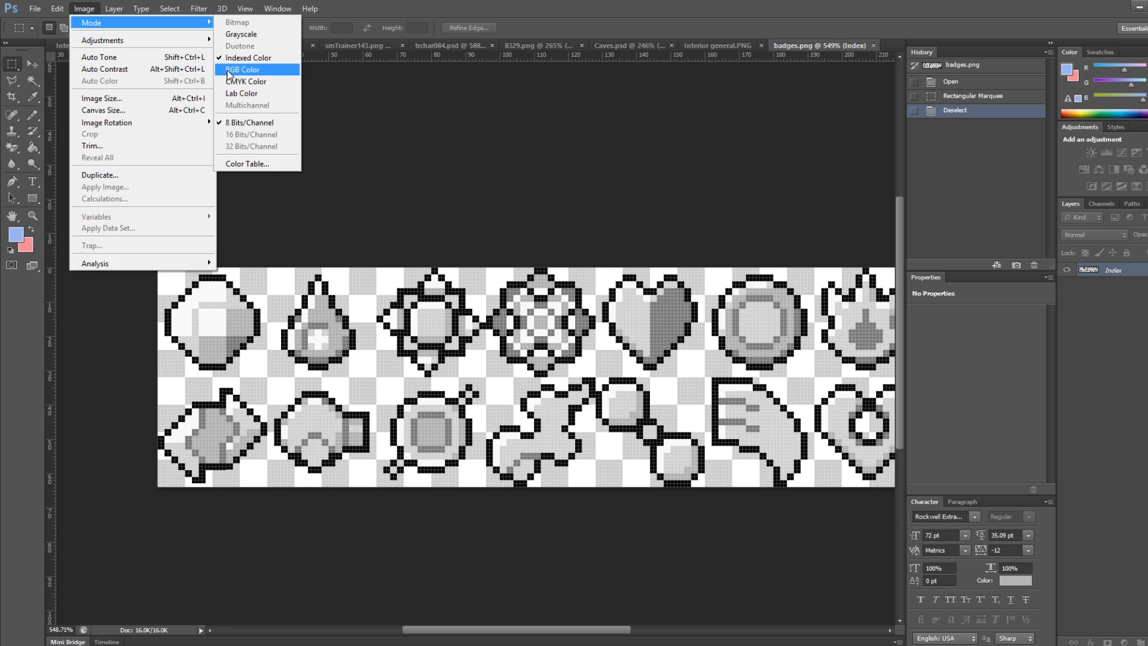
{"action": "left_click", "coordinate": [229, 70]}
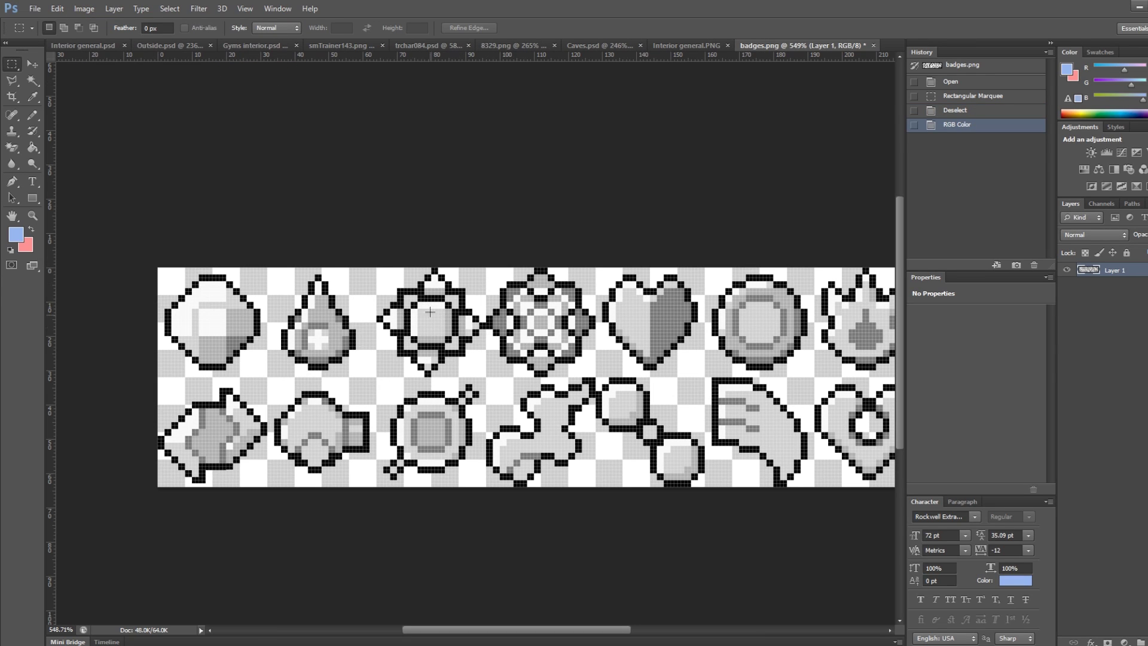
Set the foreground color to a light yellow for coloring the third badge in the upper row.
{"action": "scroll", "coordinate": [420, 324], "scroll_direction": "up", "scroll_amount": 5, "text": "alt"}
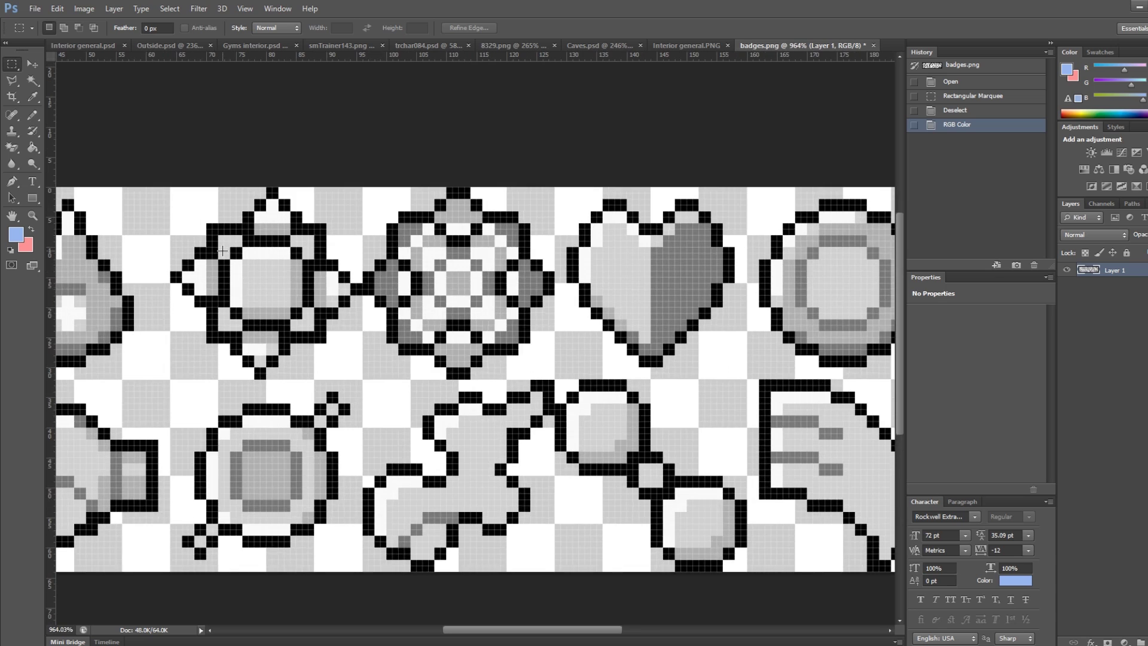
{"action": "scroll", "coordinate": [223, 252], "scroll_direction": "up", "scroll_amount": 2, "text": "alt"}
{"action": "left_click", "coordinate": [33, 97]}
{"action": "left_click", "coordinate": [15, 235]}
{"action": "left_click_drag", "start_coordinate": [975, 398], "coordinate": [975, 393]}
{"action": "left_click", "coordinate": [1096, 251]}
Try filling the center of the third upper-row badge with light yellow using the Paint Bucket, and undo the fill.
{"action": "key", "text": "g"}
{"action": "left_click", "coordinate": [266, 288]}
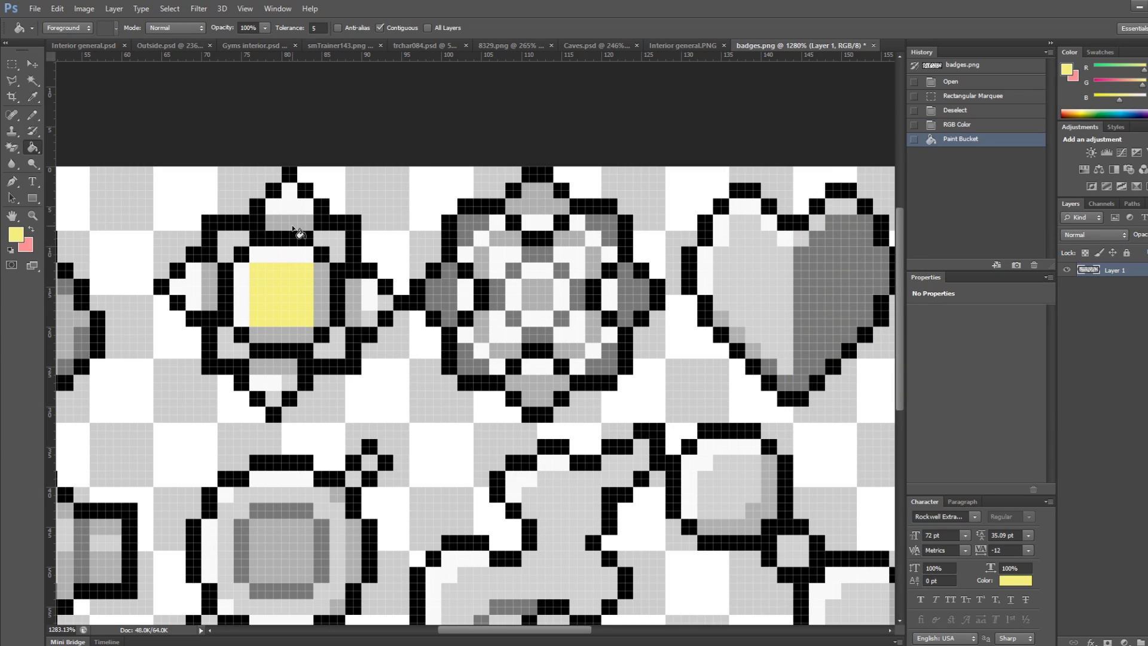
{"action": "key", "text": "ctrl+z"}
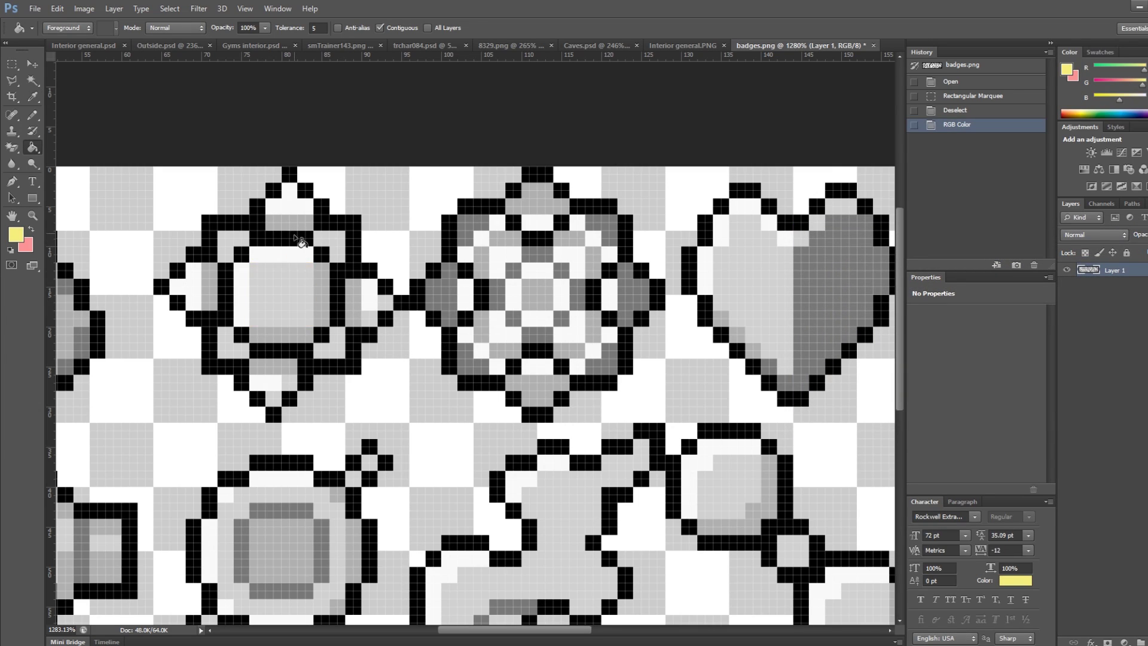
Fill the whole center of the third upper-row badge, including its inner shading bands, with light yellow using the Paint Bucket.
{"action": "left_click", "coordinate": [287, 294]}
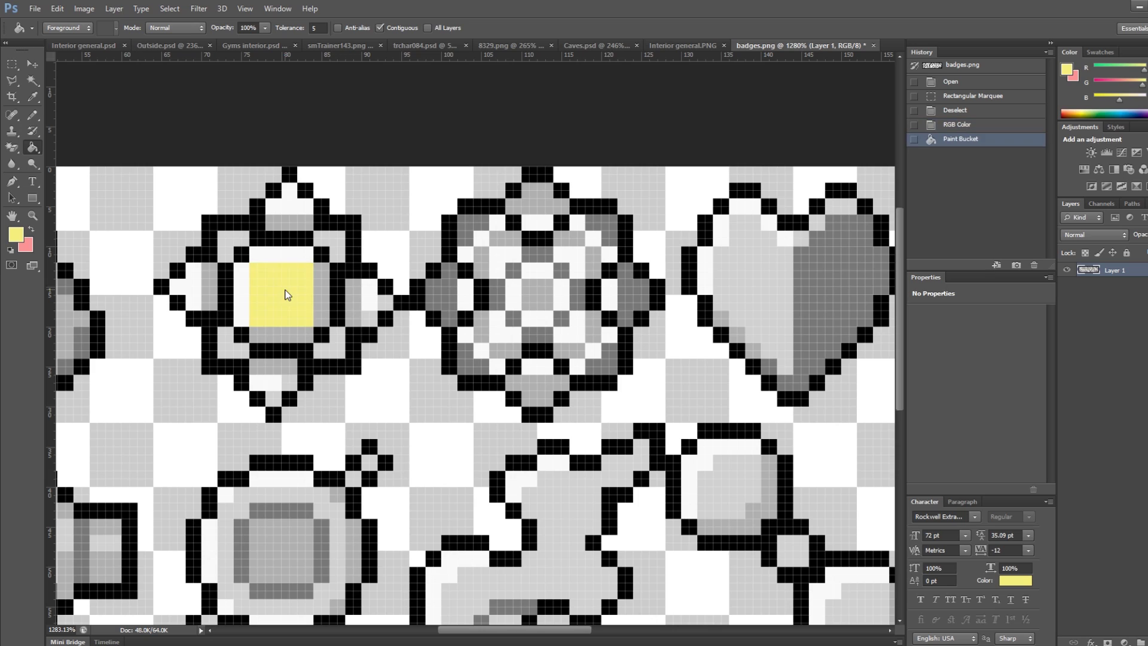
{"action": "left_click", "coordinate": [269, 254]}
{"action": "left_click", "coordinate": [242, 291]}
{"action": "left_click", "coordinate": [322, 293]}
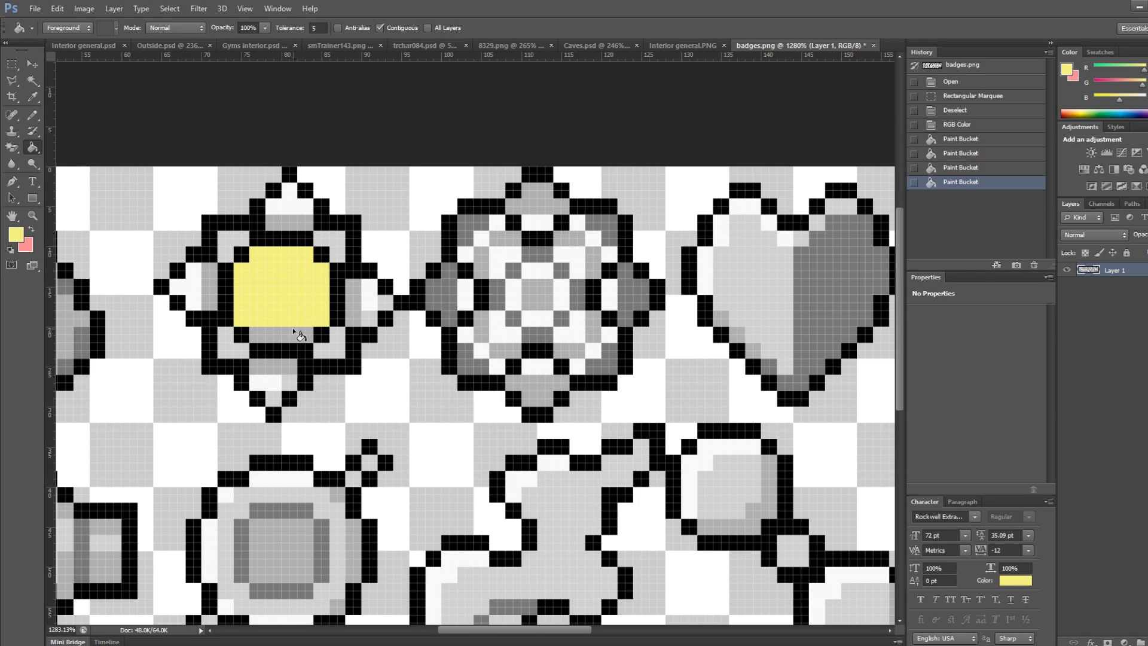
{"action": "left_click", "coordinate": [293, 332]}
Set the foreground color to pale orange #f5d17c.
{"action": "key", "text": "z"}
{"action": "scroll", "coordinate": [376, 355], "scroll_direction": "down", "scroll_amount": 1}
{"action": "left_click", "coordinate": [15, 235]}
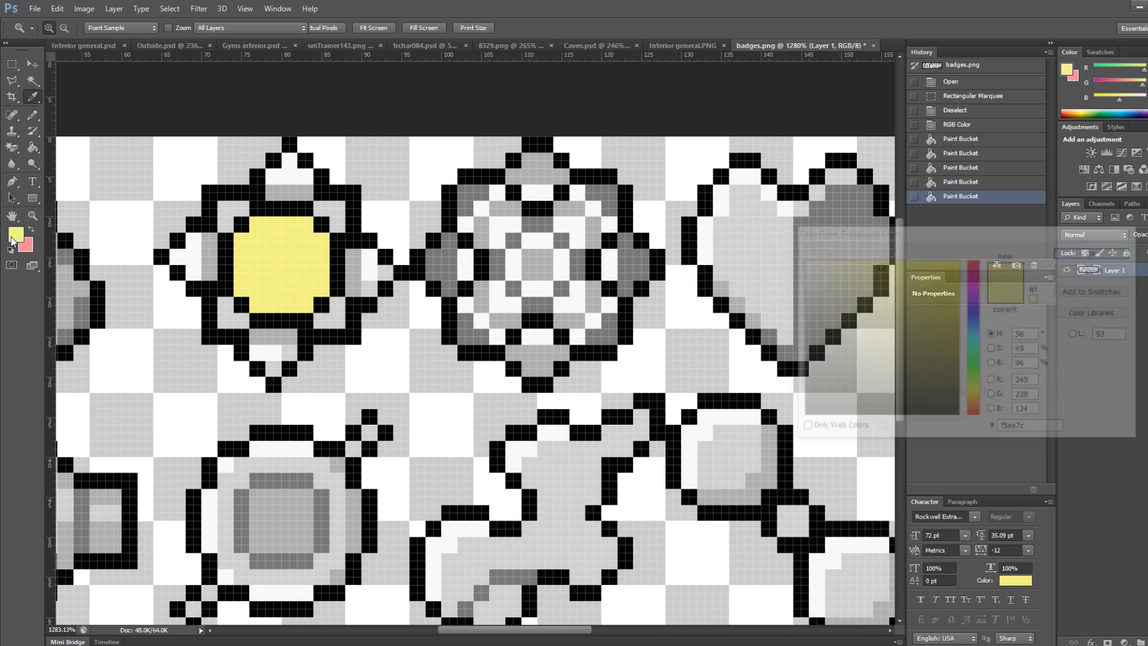
{"action": "left_click_drag", "start_coordinate": [979, 404], "coordinate": [980, 401]}
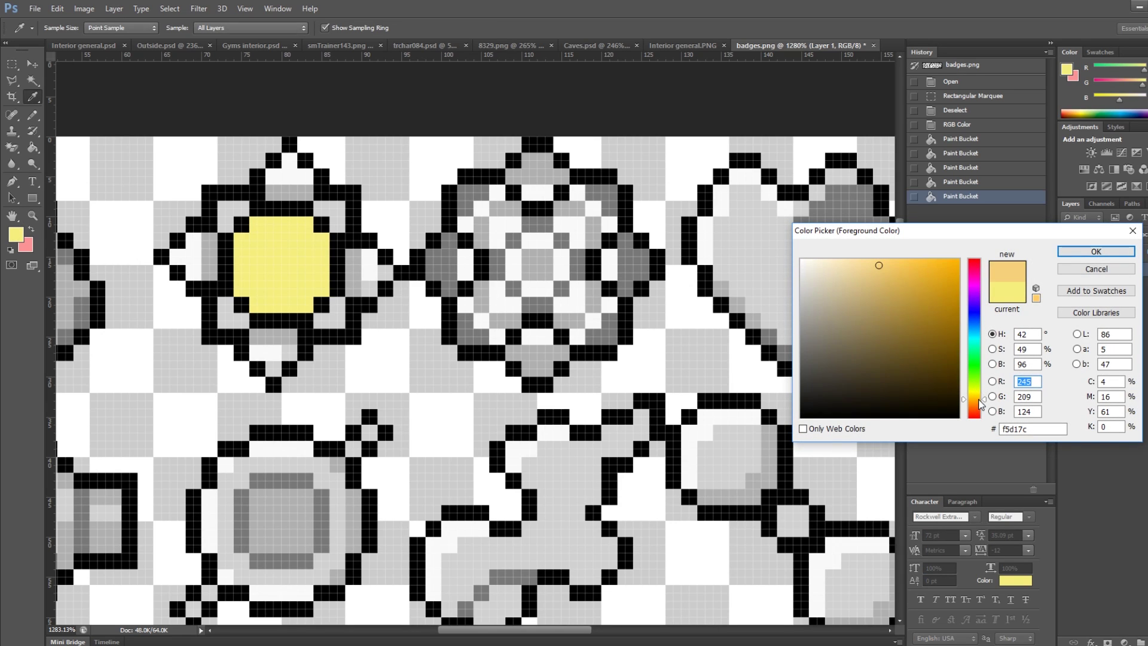
{"action": "key", "text": "Return"}
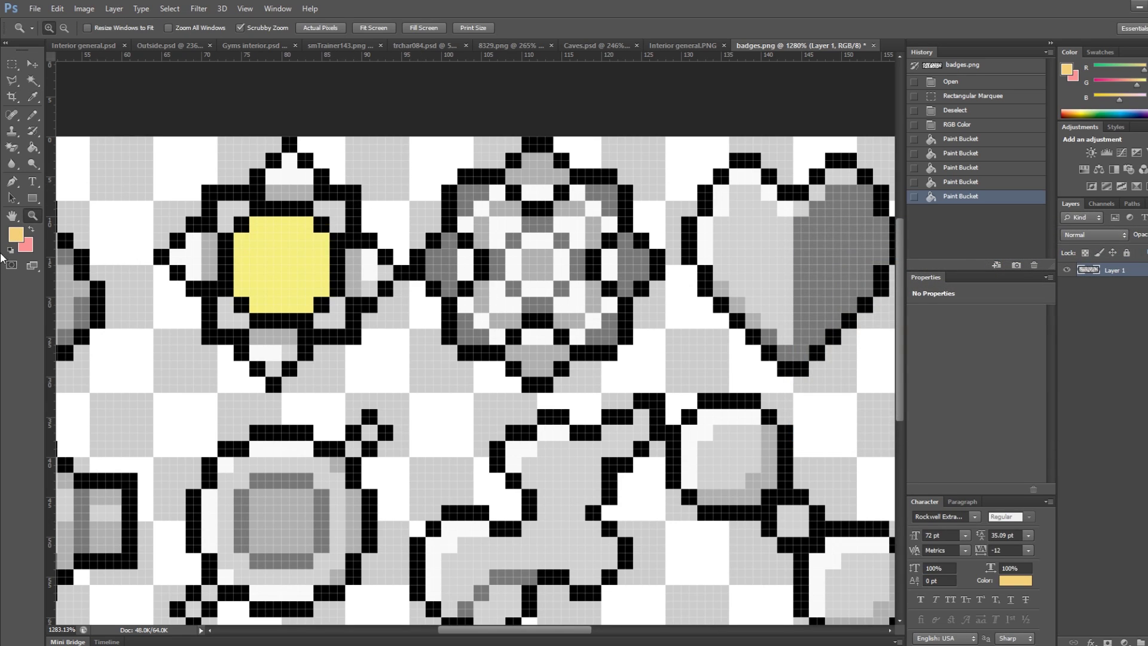
{"action": "left_click", "coordinate": [15, 235]}
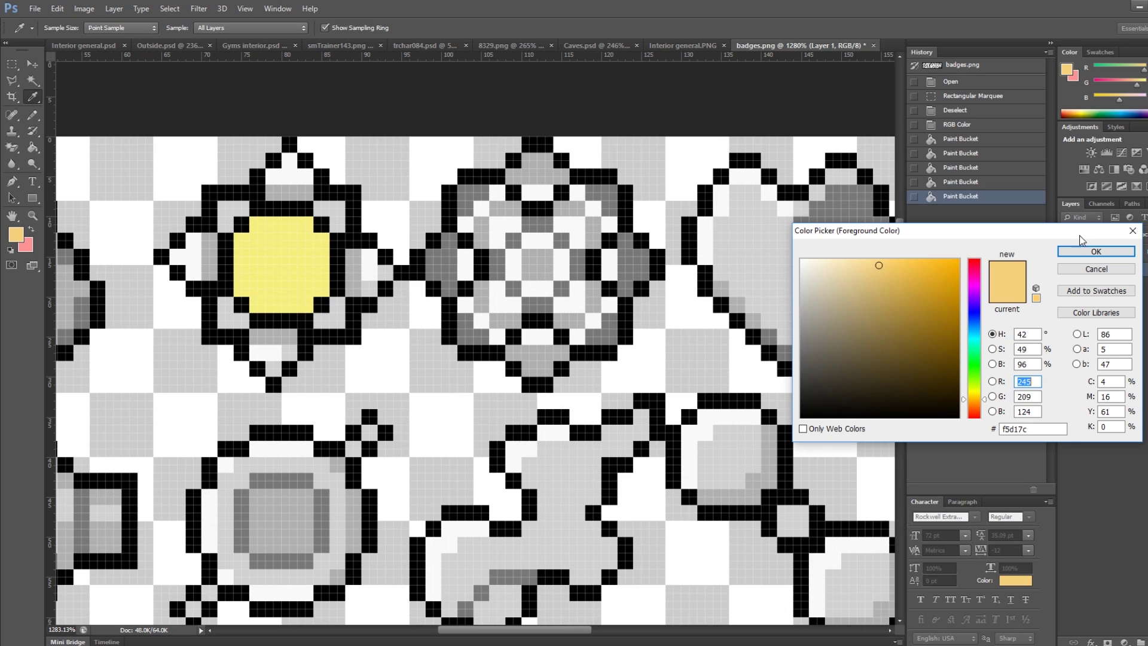
{"action": "left_click", "coordinate": [1084, 268]}
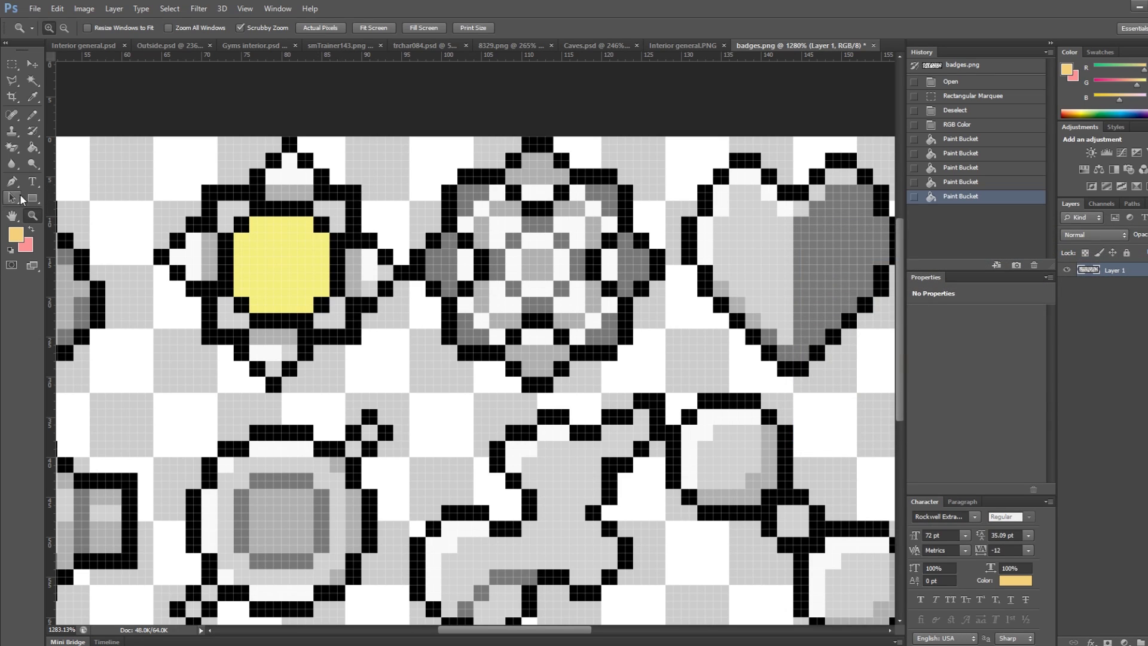
Fill the four corner areas around the third upper-row badge's yellow center with pale orange using the Paint Bucket.
{"action": "left_click", "coordinate": [33, 147]}
{"action": "left_click", "coordinate": [337, 209]}
{"action": "left_click", "coordinate": [225, 226]}
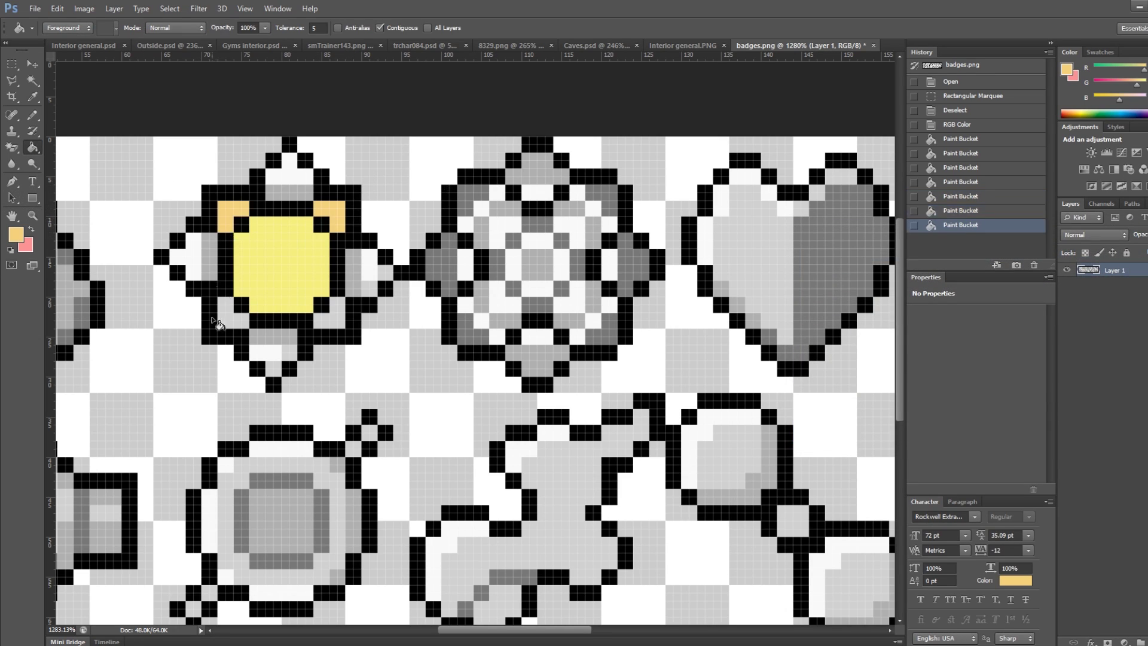
{"action": "left_click", "coordinate": [220, 308]}
{"action": "left_click", "coordinate": [328, 318]}
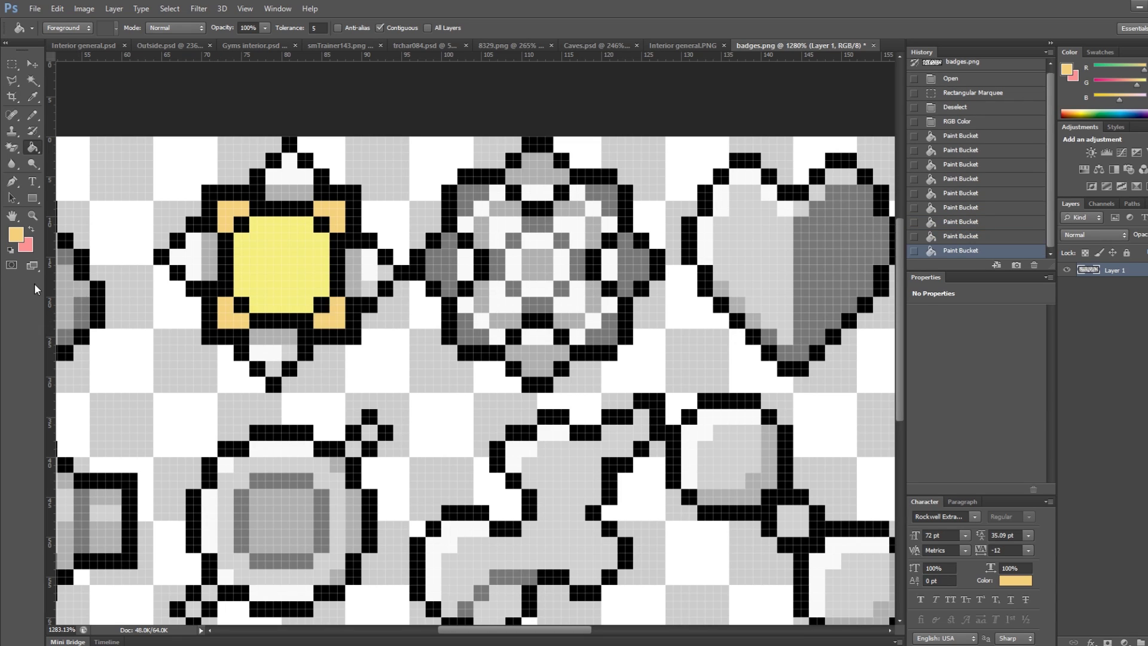
Set the foreground color to a more saturated orange with a hue of 32°.
{"action": "left_click", "coordinate": [16, 234]}
{"action": "left_click", "coordinate": [974, 405]}
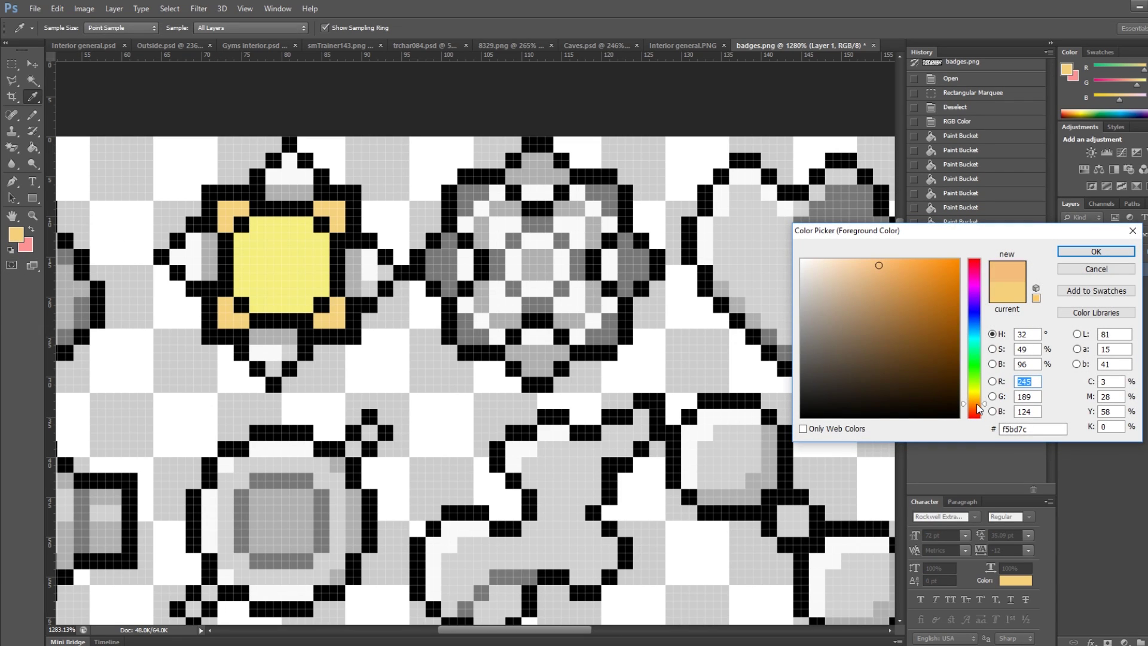
{"action": "left_click", "coordinate": [909, 266]}
{"action": "left_click", "coordinate": [1096, 252]}
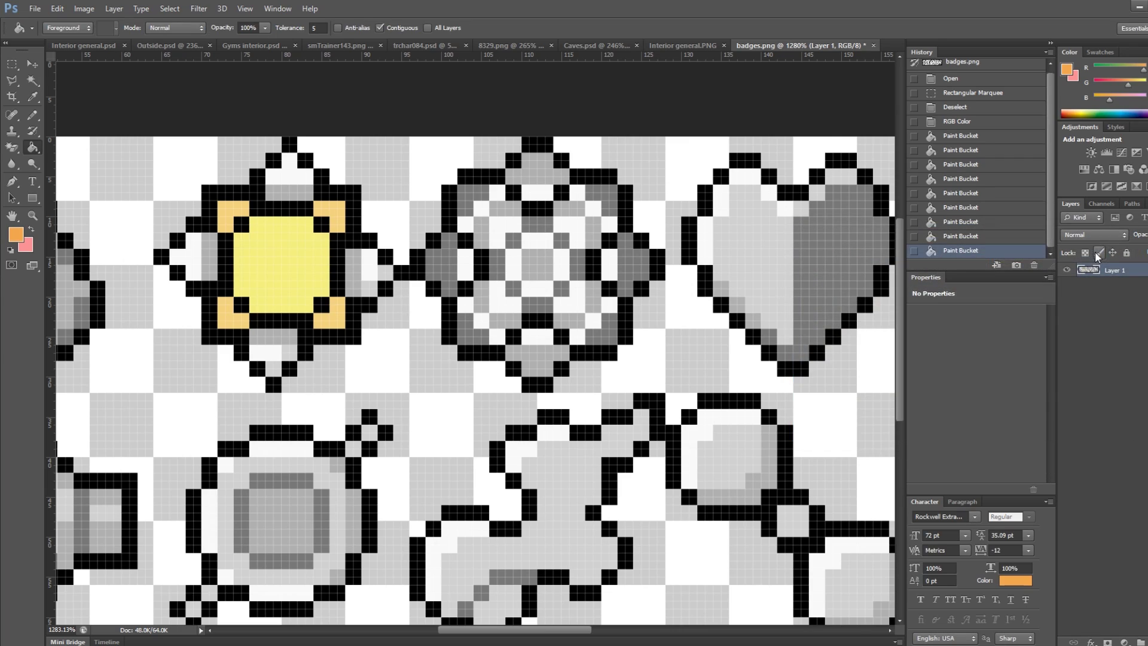
Fill the four outer points of the third upper-row badge, shading included, with the saturated orange.
{"action": "left_click", "coordinate": [281, 338]}
{"action": "left_click", "coordinate": [277, 353]}
{"action": "left_click", "coordinate": [289, 353]}
{"action": "left_click", "coordinate": [273, 369]}
{"action": "left_click", "coordinate": [366, 287]}
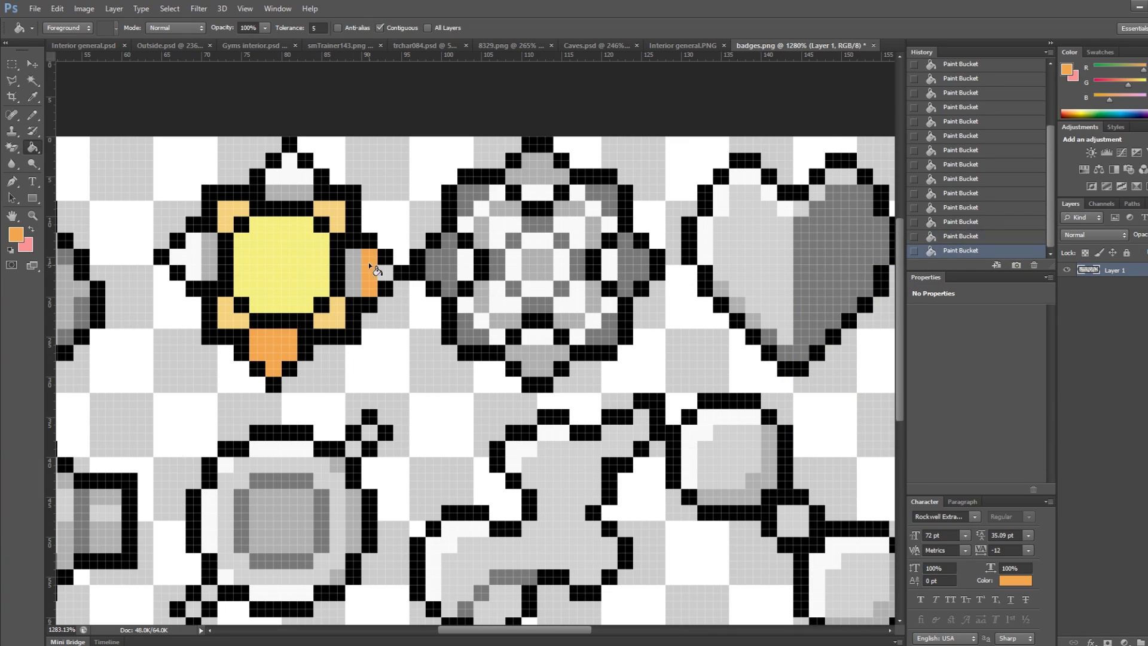
{"action": "left_click", "coordinate": [383, 276]}
{"action": "left_click", "coordinate": [305, 192]}
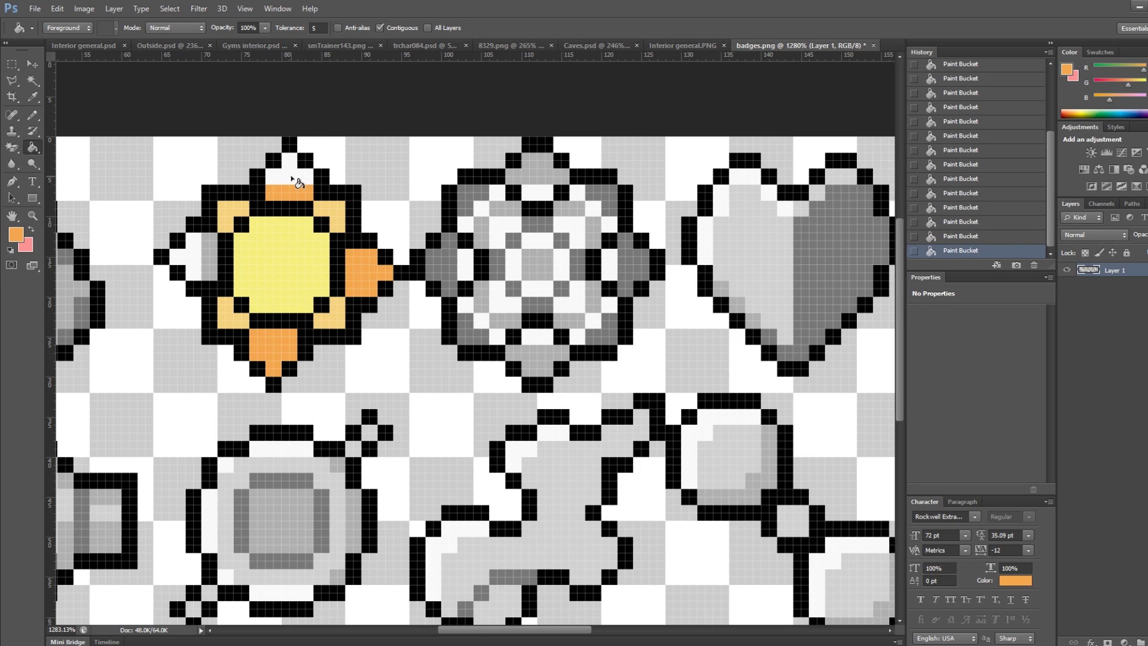
{"action": "left_click", "coordinate": [192, 256]}
Save the recolored badges.png and activate the Move tool.
{"action": "scroll", "coordinate": [368, 314], "scroll_direction": "down", "scroll_amount": 3, "text": "alt"}
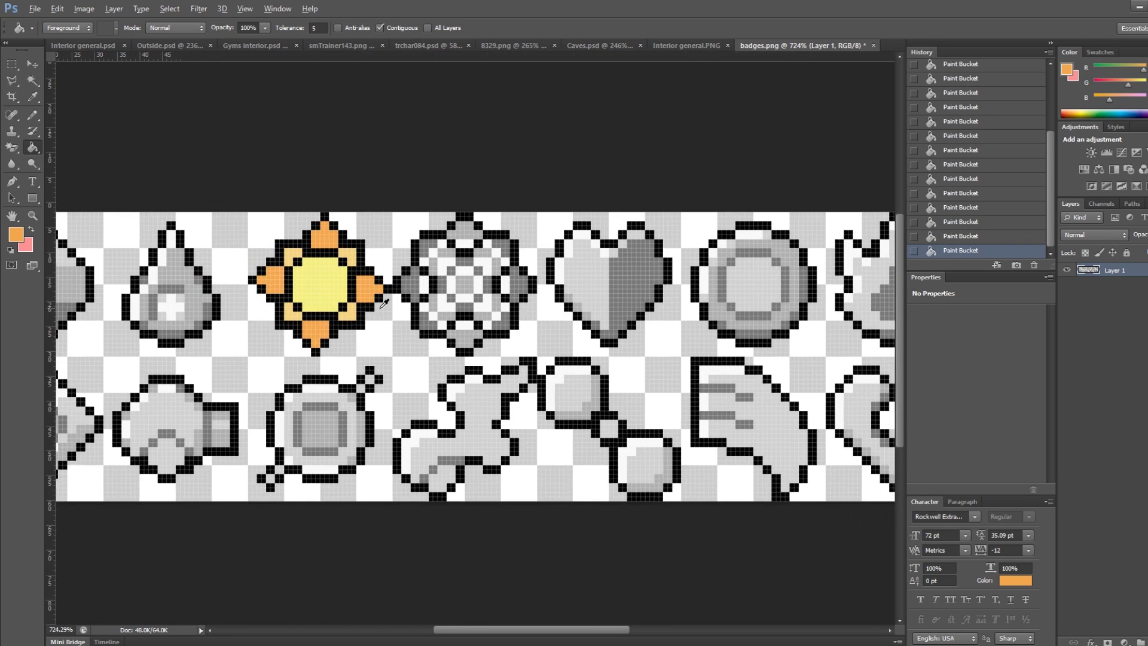
{"action": "key", "text": "ctrl+s"}
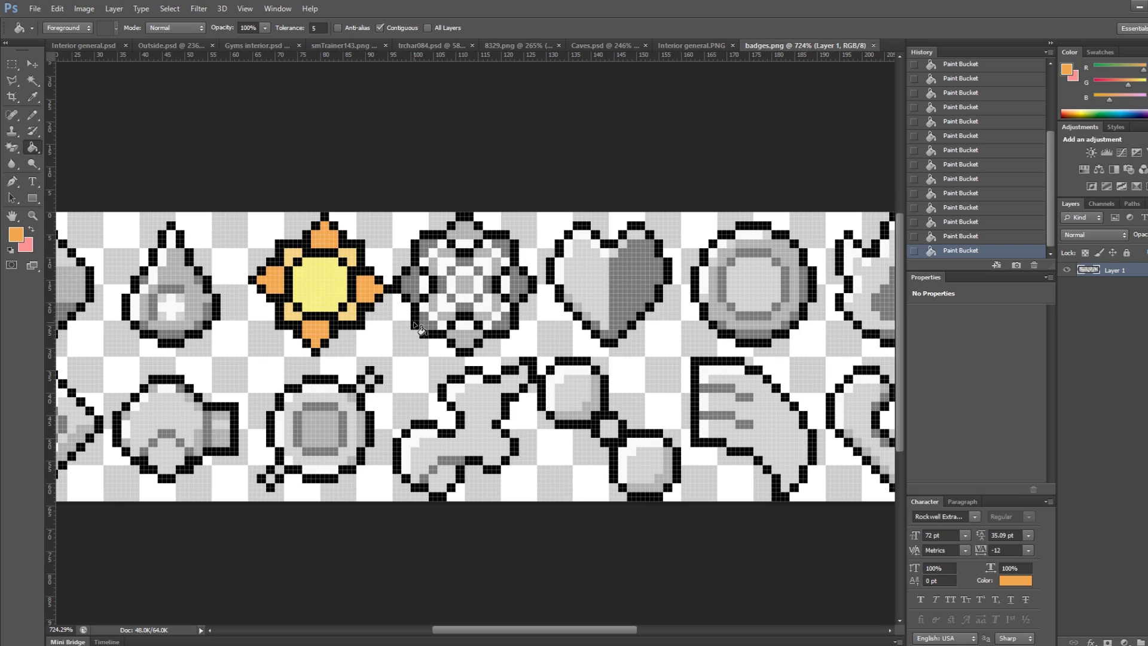
{"action": "scroll", "coordinate": [419, 328], "scroll_direction": "down", "scroll_amount": 2, "text": "alt"}
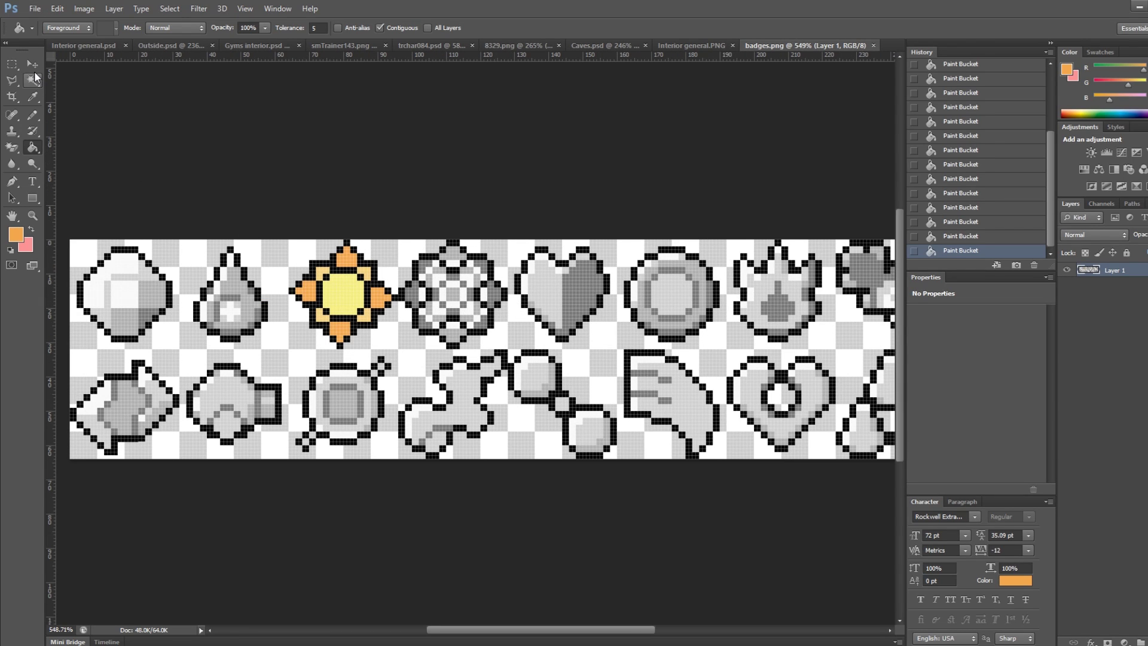
{"action": "key", "text": "v"}
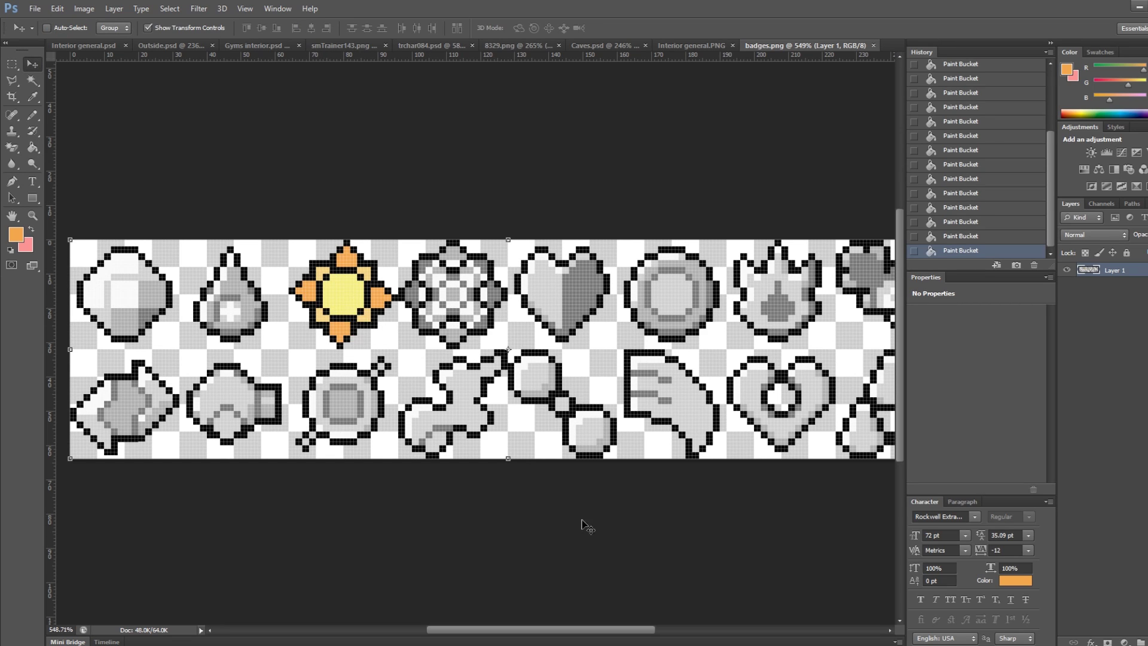
Switch to the game playtest and talk to Surge in Two Town to start the gym leader battle.
{"action": "key", "text": "alt+Tab"}
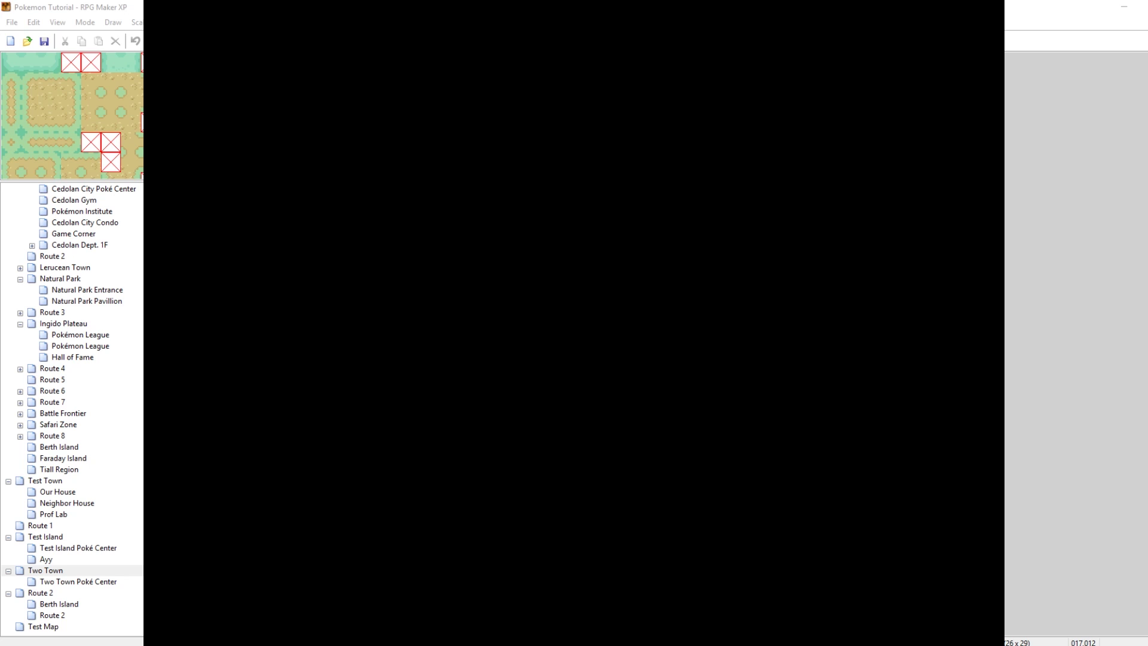
{"action": "key", "text": "Return"}
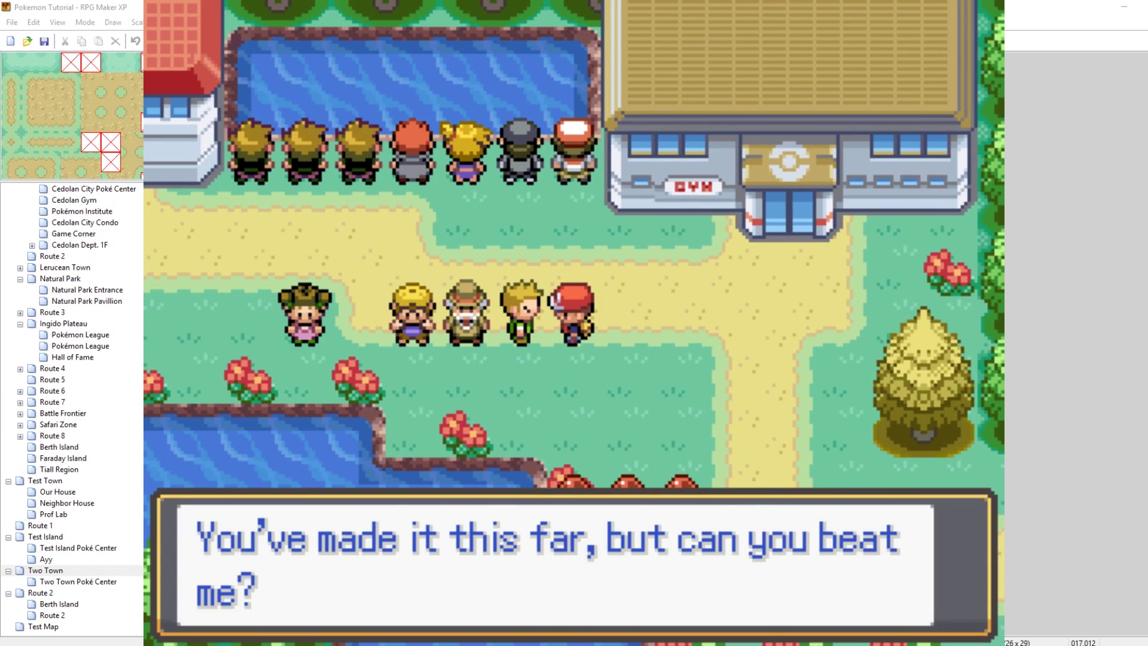
{"action": "key", "text": "Return"}
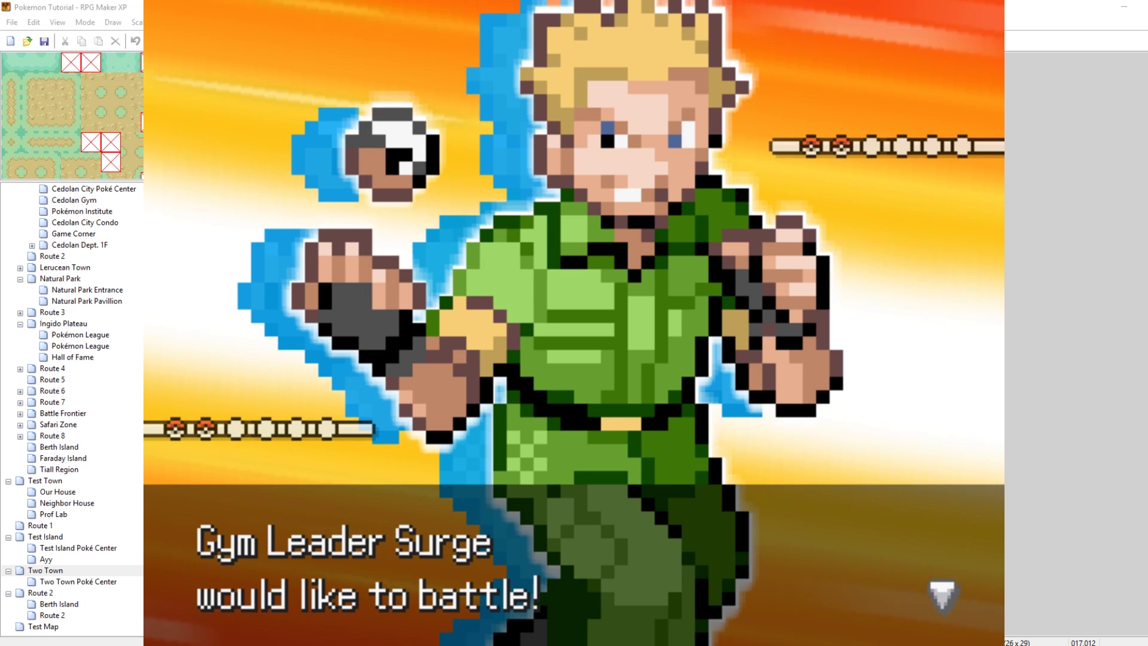
Use Gengar's Dark Pulse against Surge's Pikachu and advance the battle messages.
{"action": "key", "text": "c"}
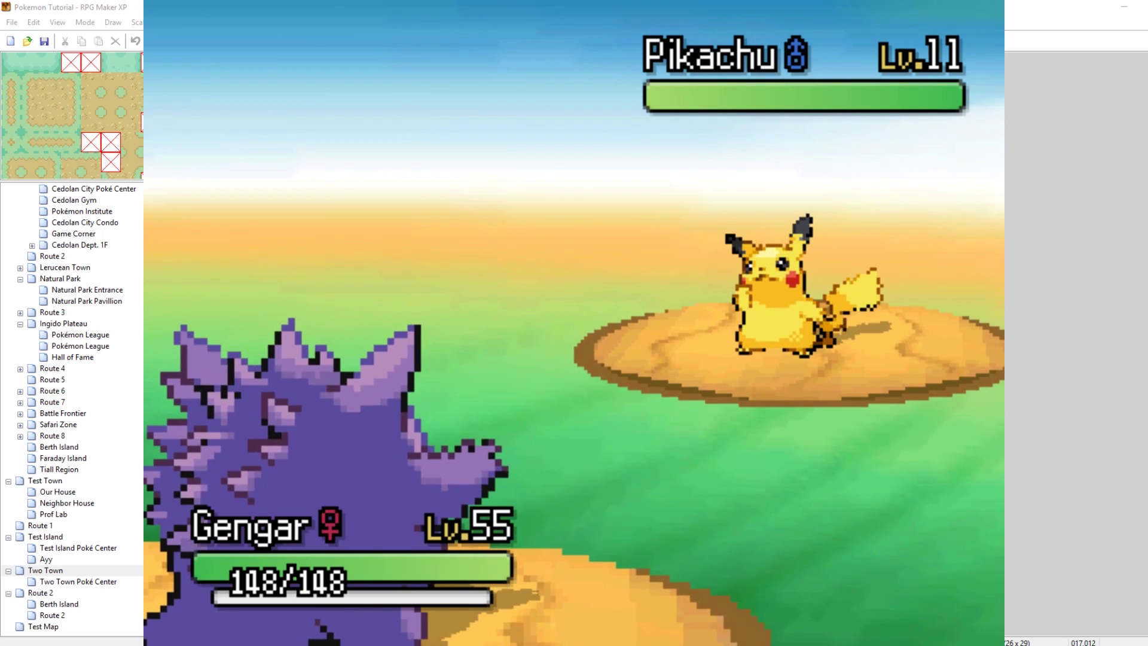
{"action": "key", "text": "Return"}
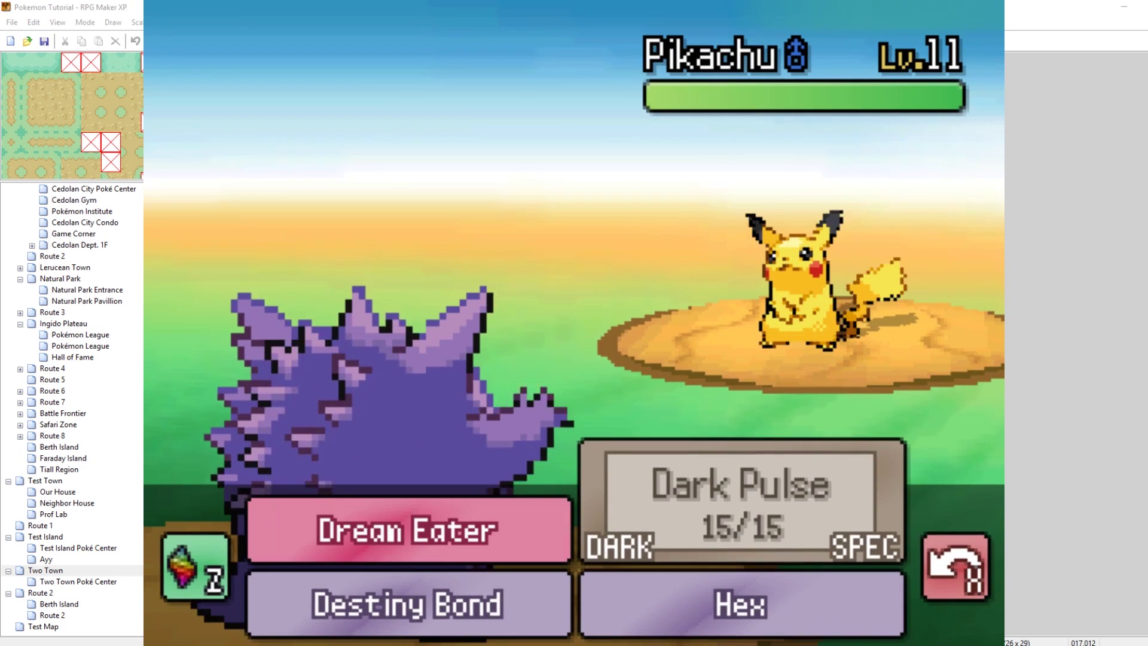
{"action": "key", "text": "Return"}
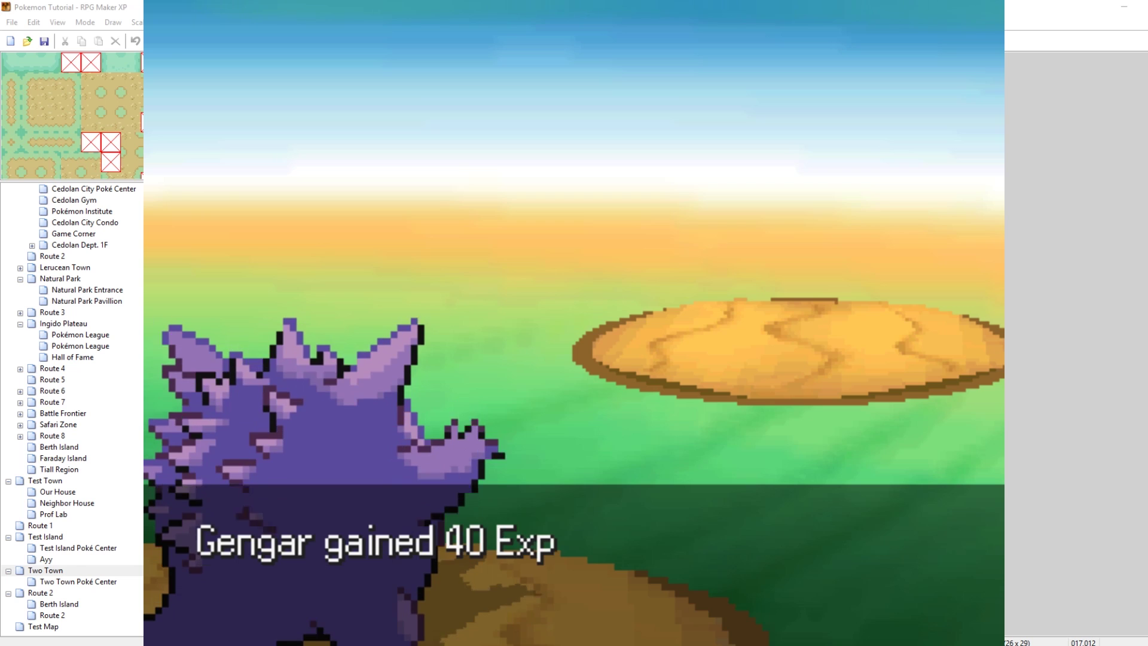
{"action": "key", "text": "Return"}
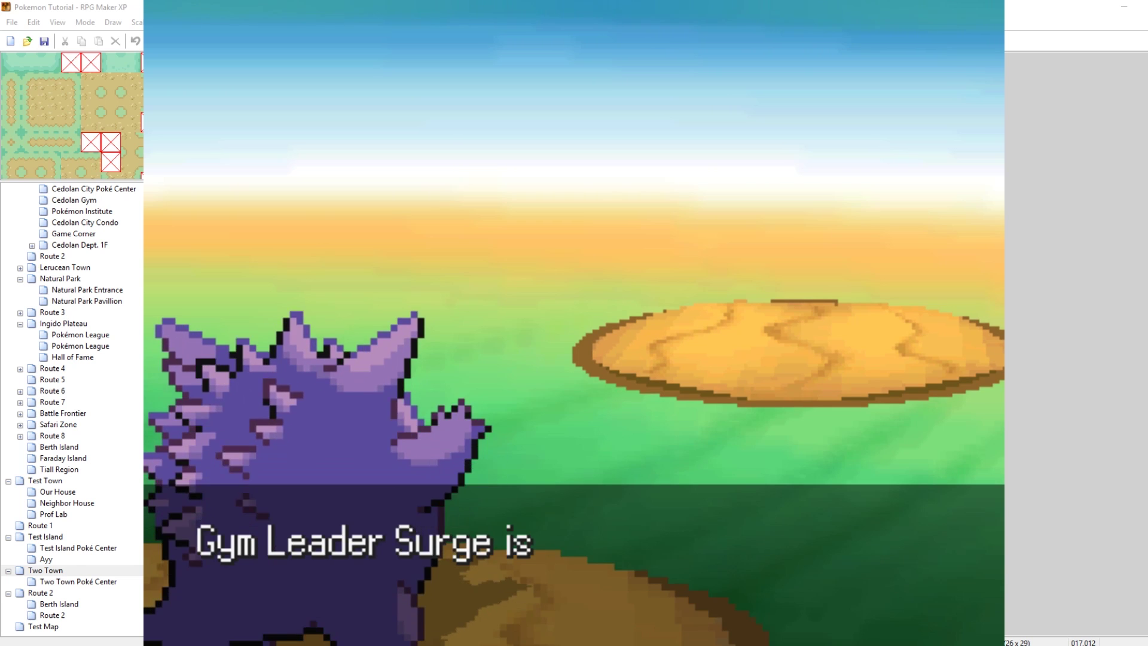
Attack Surge's Raichu with Gengar and advance the messages to the end of the battle.
{"action": "key", "text": "Return"}
{"action": "key", "text": "Right"}
{"action": "key", "text": "Return"}
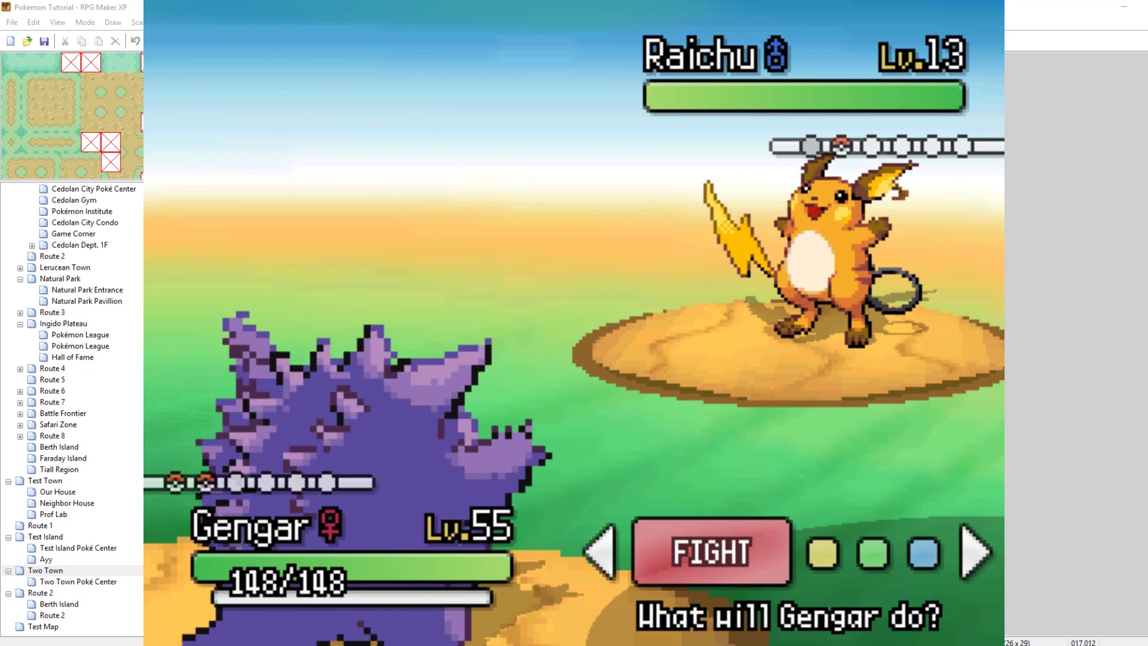
{"action": "key", "text": "Return"}
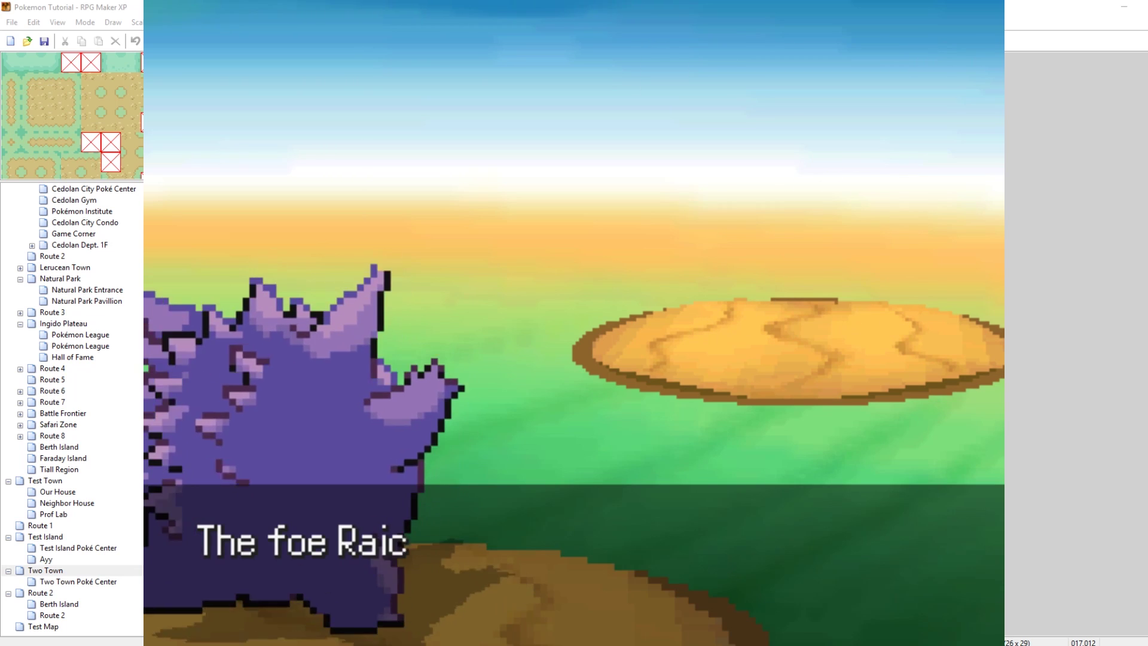
{"action": "key", "text": "c"}
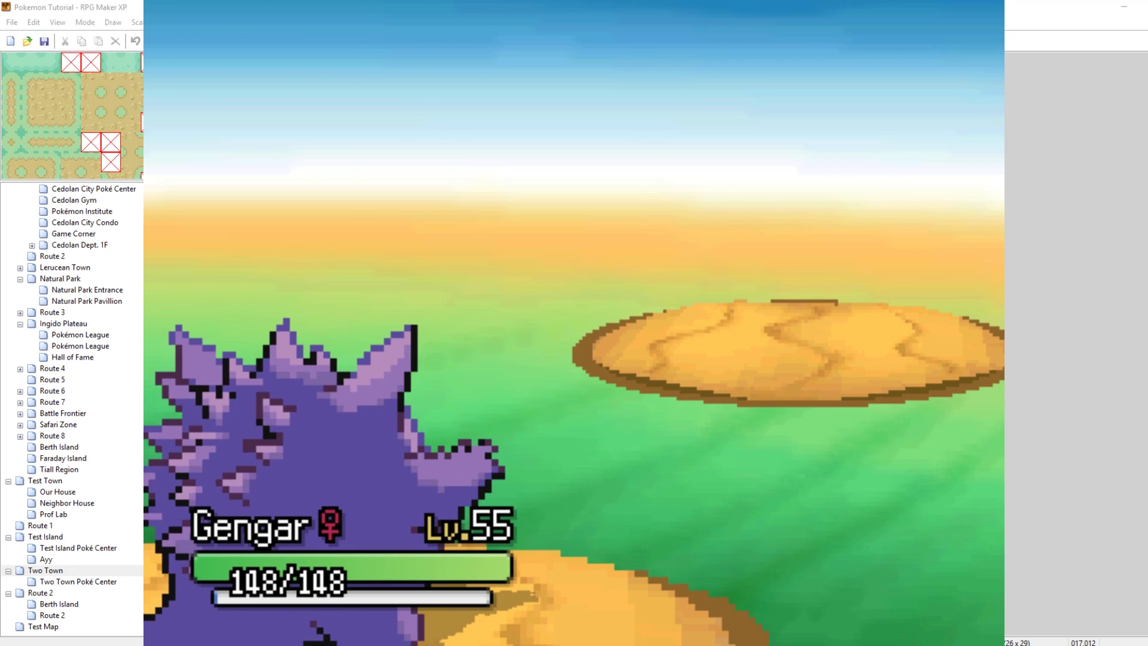
Advance through Surge's post-battle dialogue to receive the badge and TM80.
{"action": "key", "text": "c"}
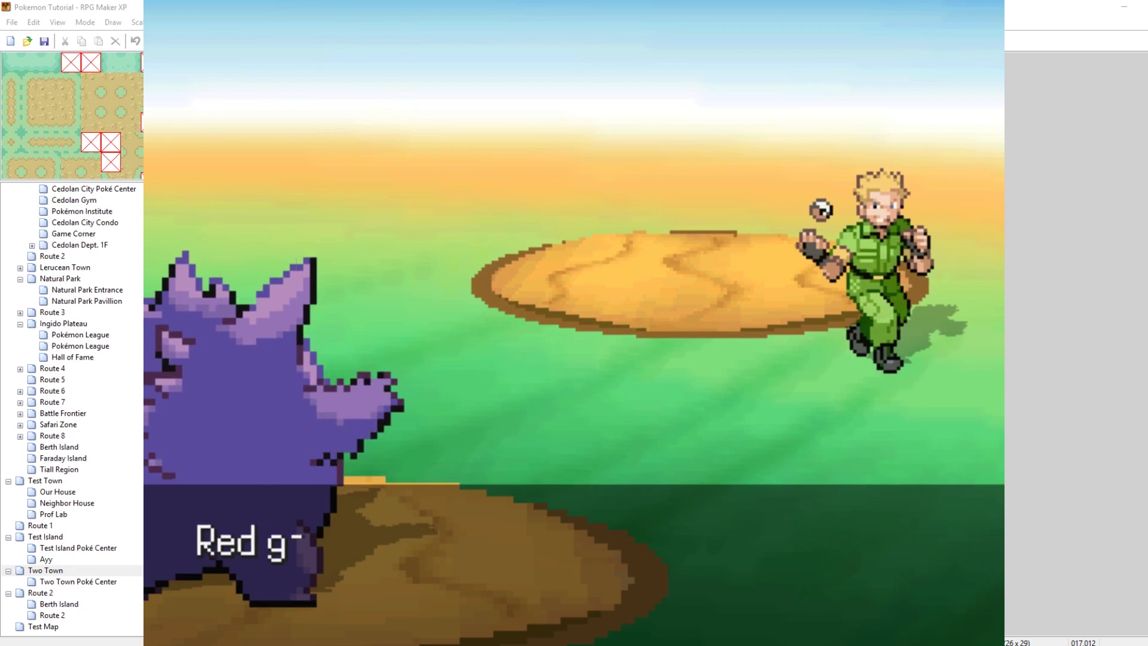
{"action": "key", "text": "c"}
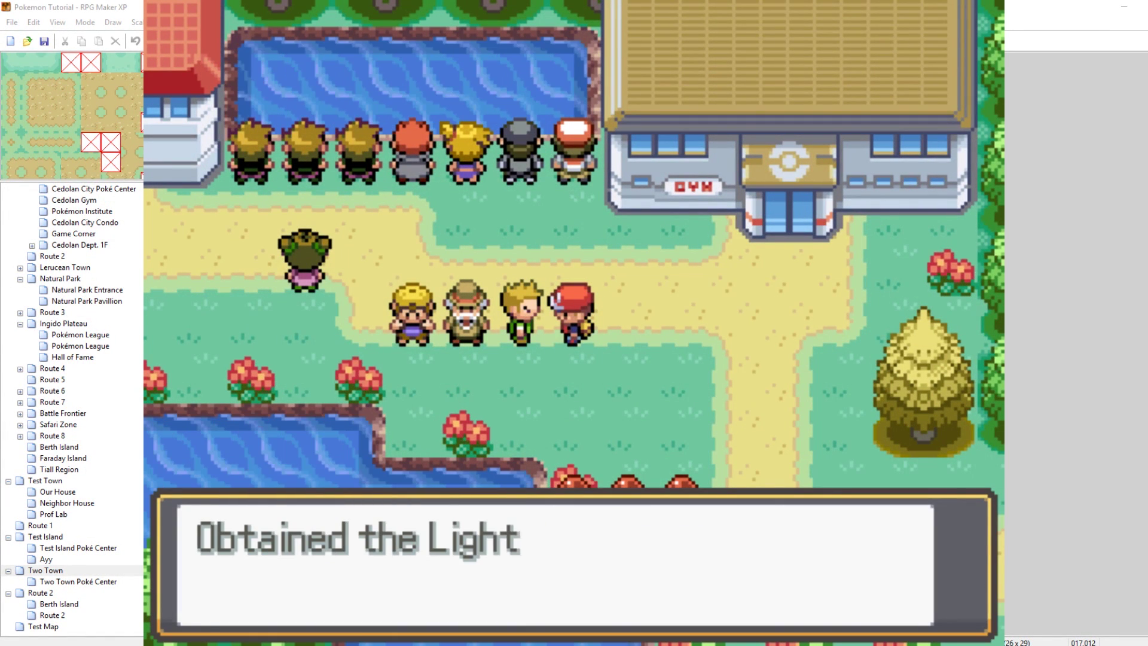
{"action": "key", "text": "c"}
{"action": "key", "text": "c"}
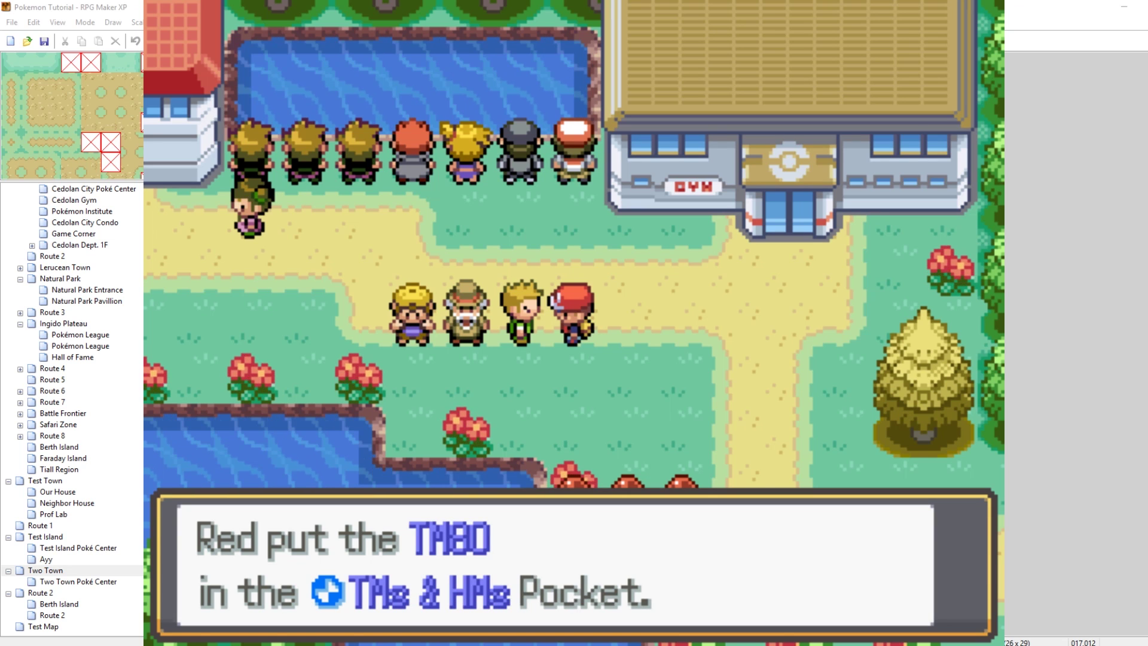
{"action": "key", "text": "c"}
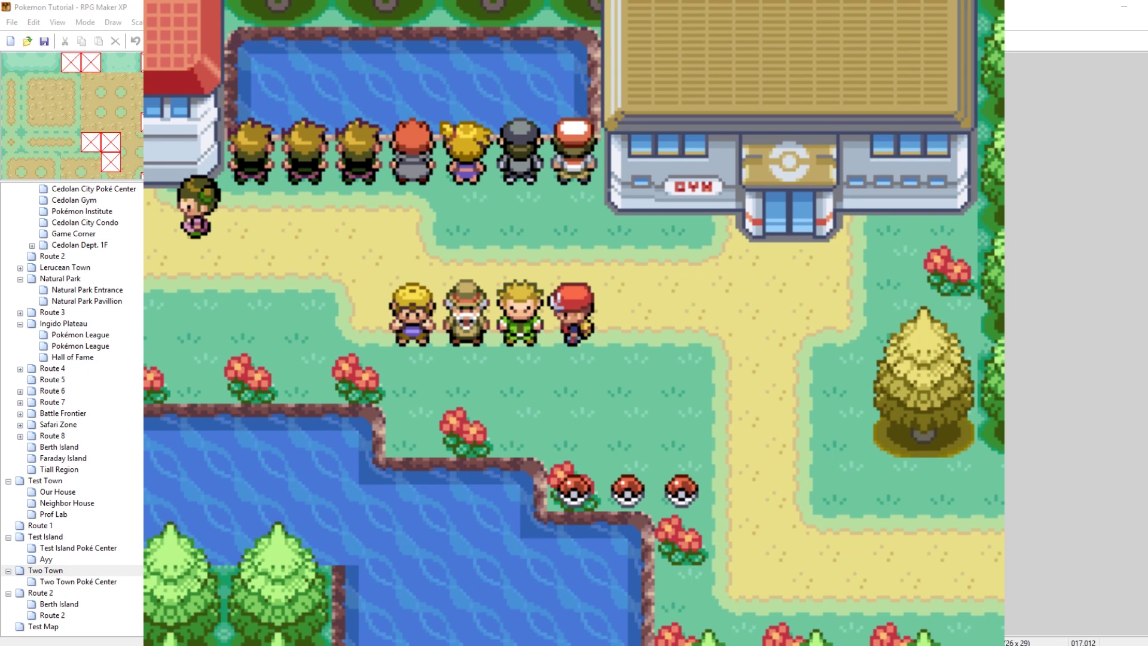
Walk away from Surge and open the Trainer Card to check the recolored third badge.
{"action": "key", "text": "Right"}
{"action": "key", "text": "Down"}
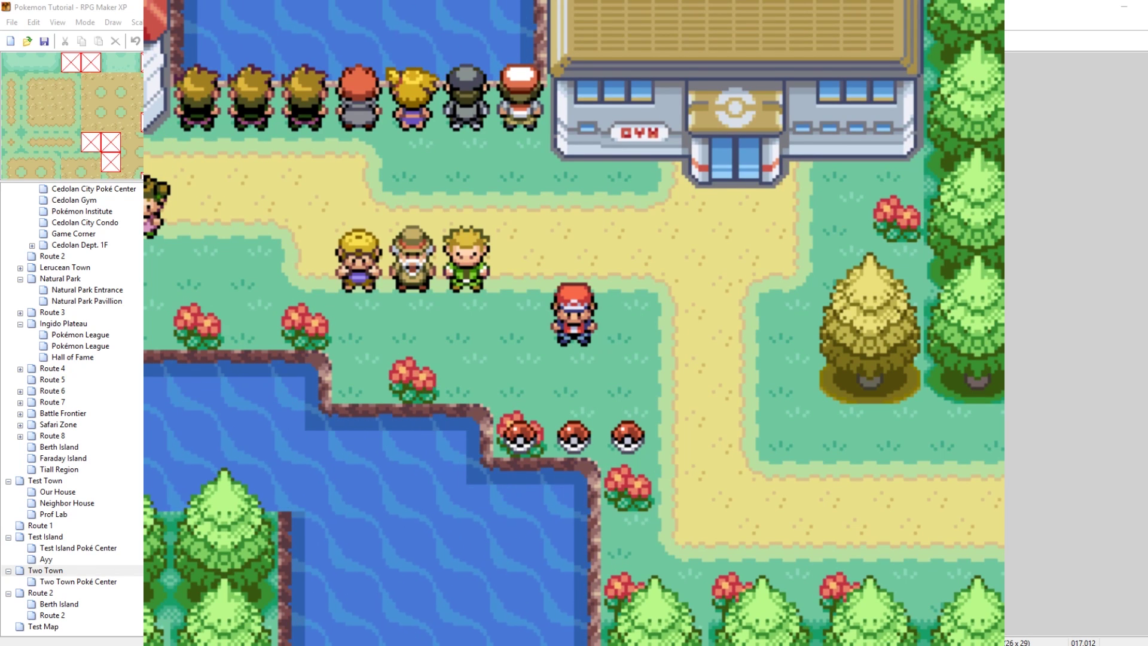
{"action": "key", "text": "x"}
{"action": "key", "text": "Down"}
{"action": "key", "text": "Down"}
{"action": "key", "text": "c"}
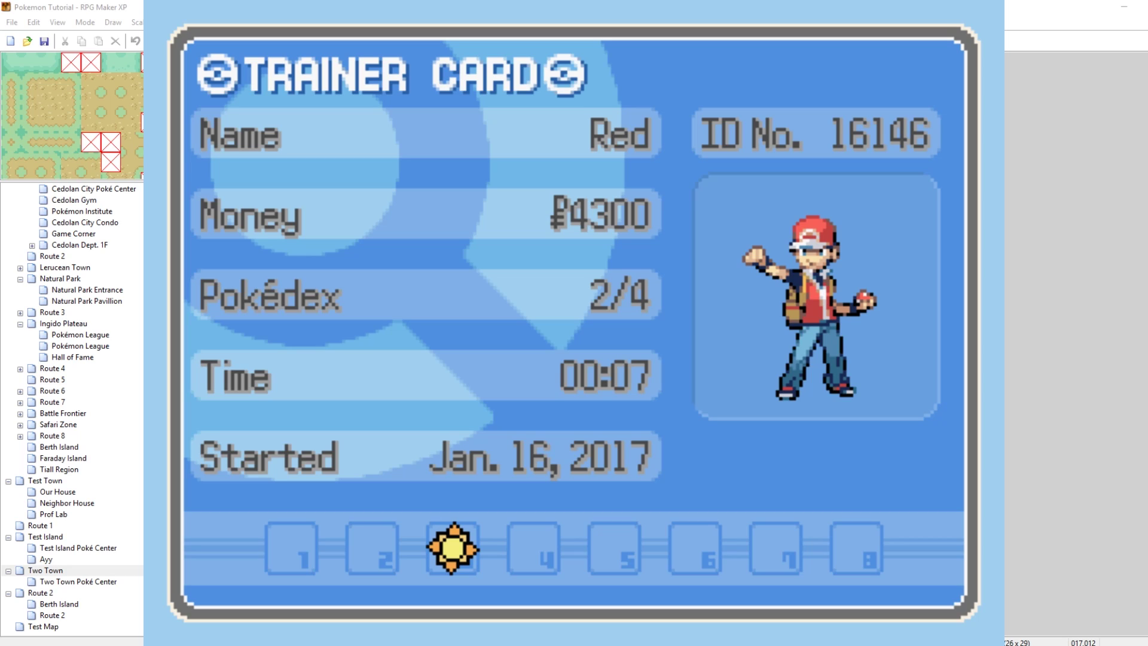
Close the Trainer Card and end the playtest to return to the Two Town map in RPG Maker XP.
{"action": "key", "text": "Escape"}
{"action": "key", "text": "Escape"}
{"action": "key", "text": "Up"}
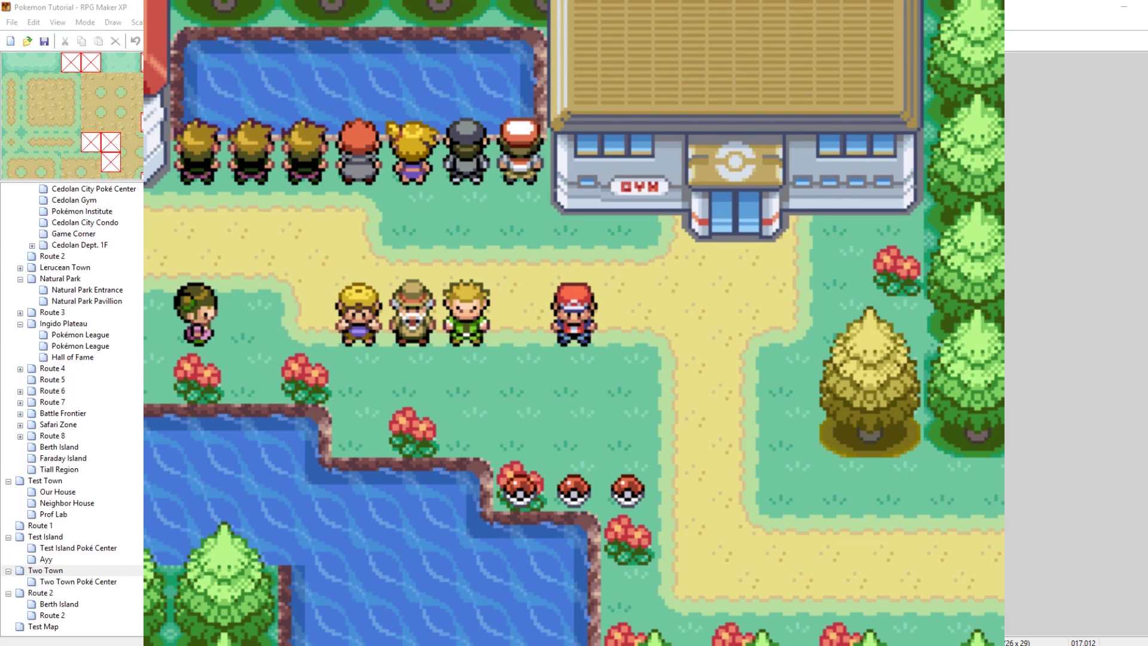
{"action": "key", "text": "alt+F4"}
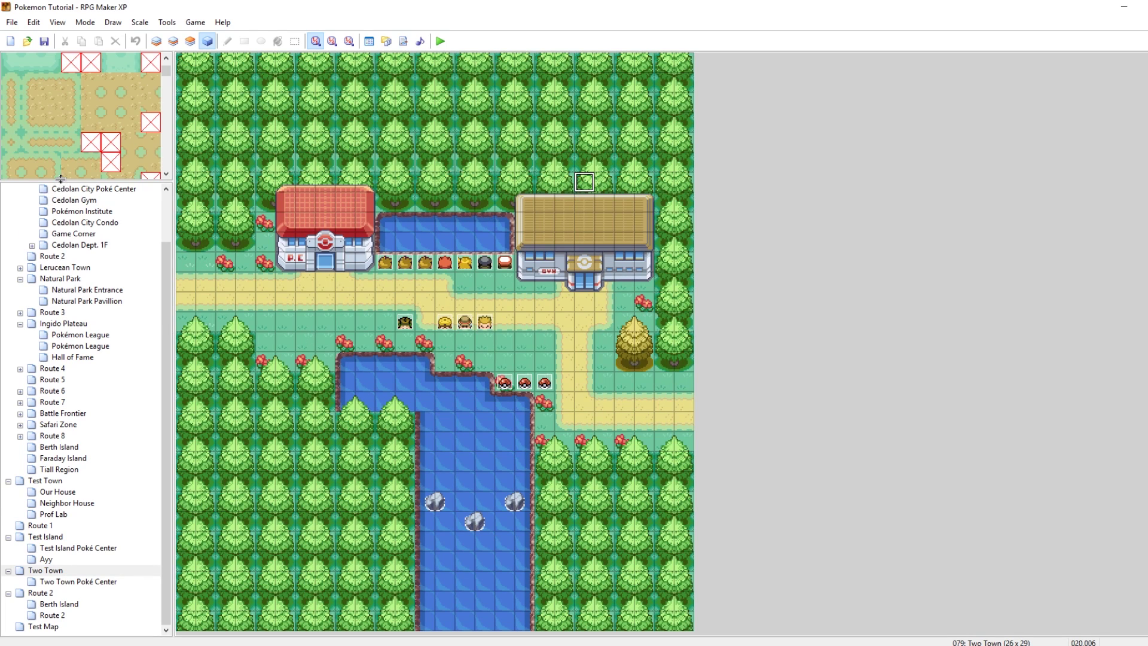
Enlarge the map list below the tileset palette and select an empty path tile in Two Town.
{"action": "left_click_drag", "start_coordinate": [60, 179], "coordinate": [54, 147]}
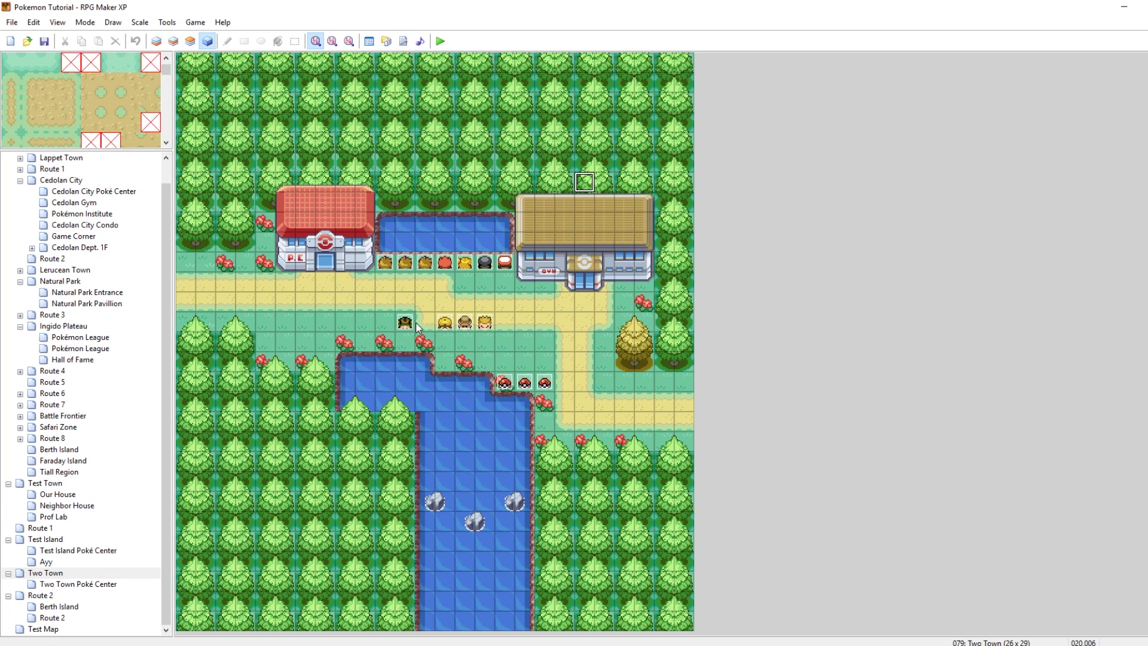
{"action": "left_click", "coordinate": [449, 324]}
{"action": "left_click", "coordinate": [466, 323]}
{"action": "left_click", "coordinate": [486, 323]}
{"action": "left_click", "coordinate": [544, 302]}
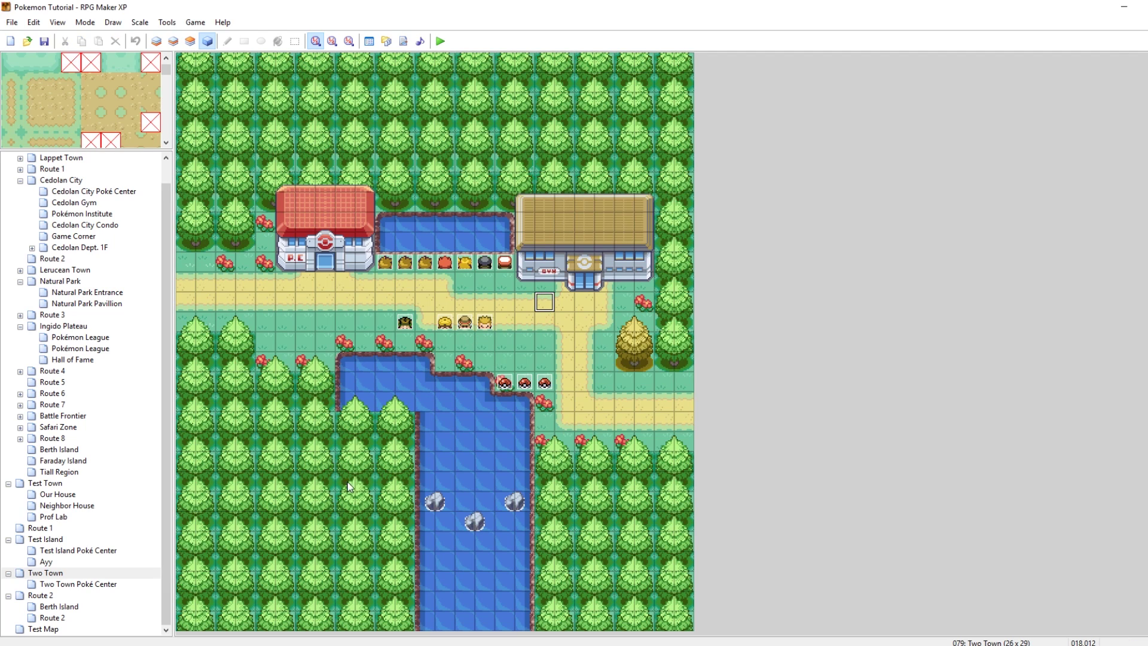
Start a new map under Two Town named Electric Gym with tileset 014: Gyms, width 20 and height 20.
{"action": "right_click", "coordinate": [49, 577]}
{"action": "left_click", "coordinate": [94, 507]}
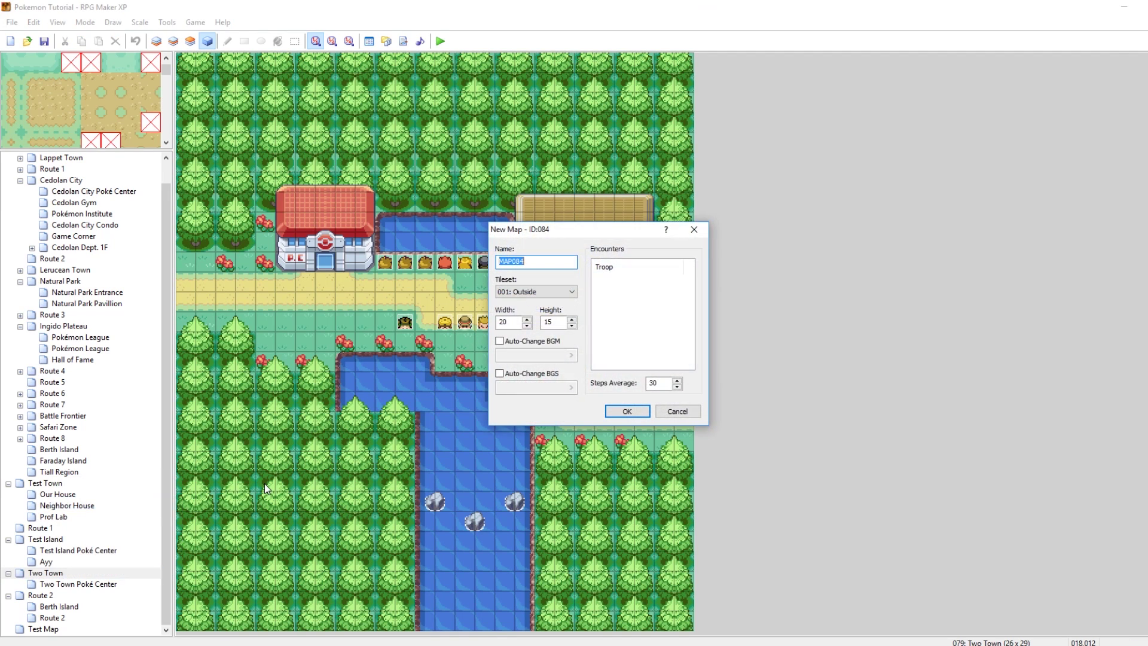
{"action": "type", "text": "Gym"}
{"action": "left_click", "coordinate": [545, 291]}
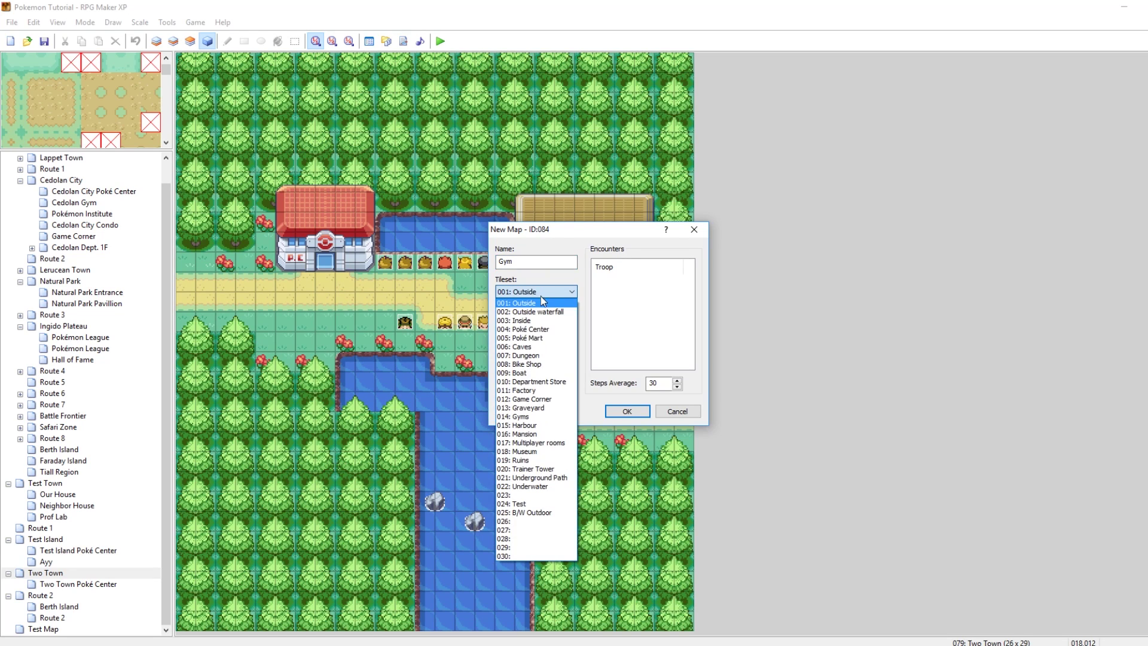
{"action": "left_click", "coordinate": [520, 416]}
{"action": "left_click", "coordinate": [513, 261]}
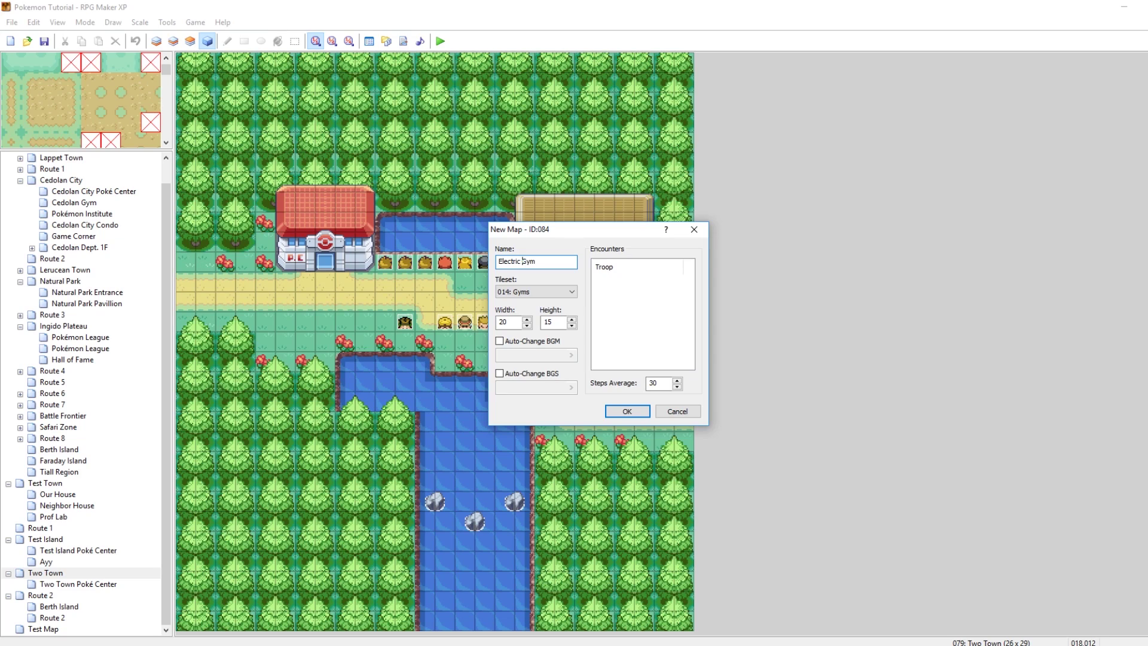
{"action": "left_click_drag", "start_coordinate": [554, 322], "coordinate": [537, 320]}
Enable Auto-Change BGM for the new map and look through the BGM list for a gym track.
{"action": "left_click", "coordinate": [500, 341]}
{"action": "left_click", "coordinate": [534, 356]}
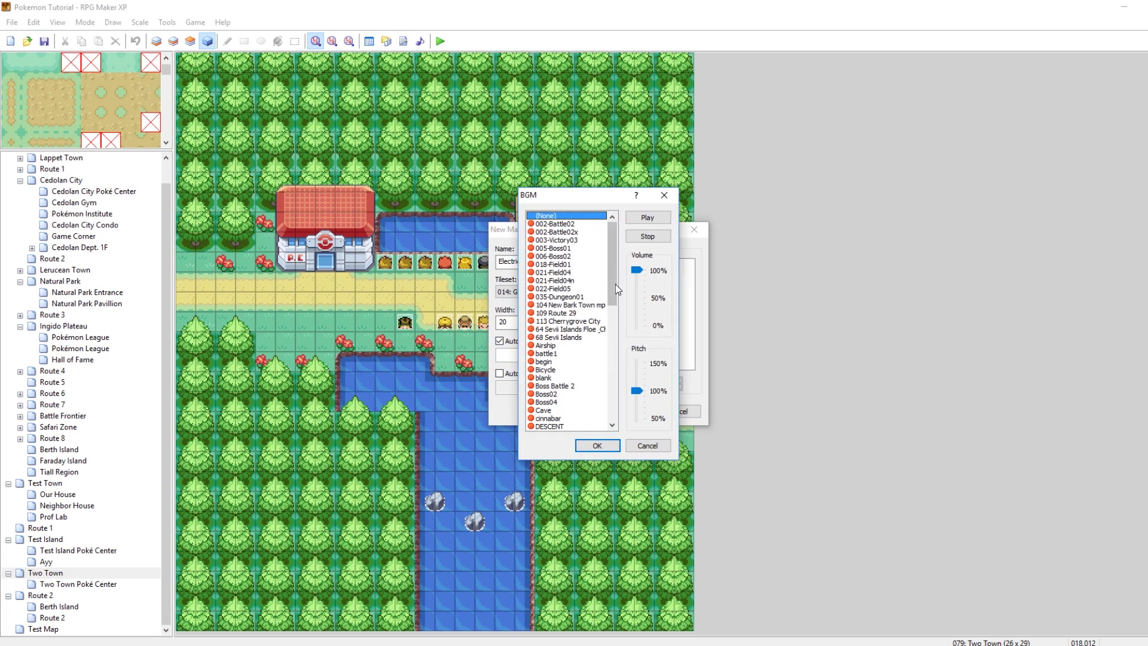
{"action": "left_click_drag", "start_coordinate": [611, 267], "coordinate": [613, 310]}
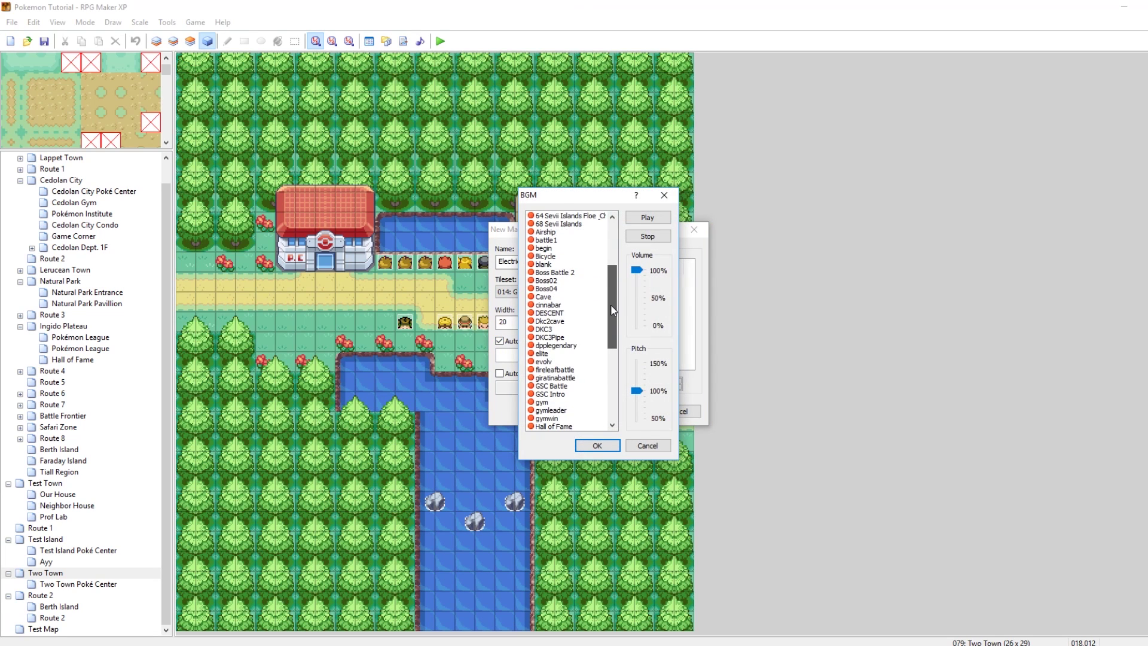
{"action": "left_click", "coordinate": [546, 403]}
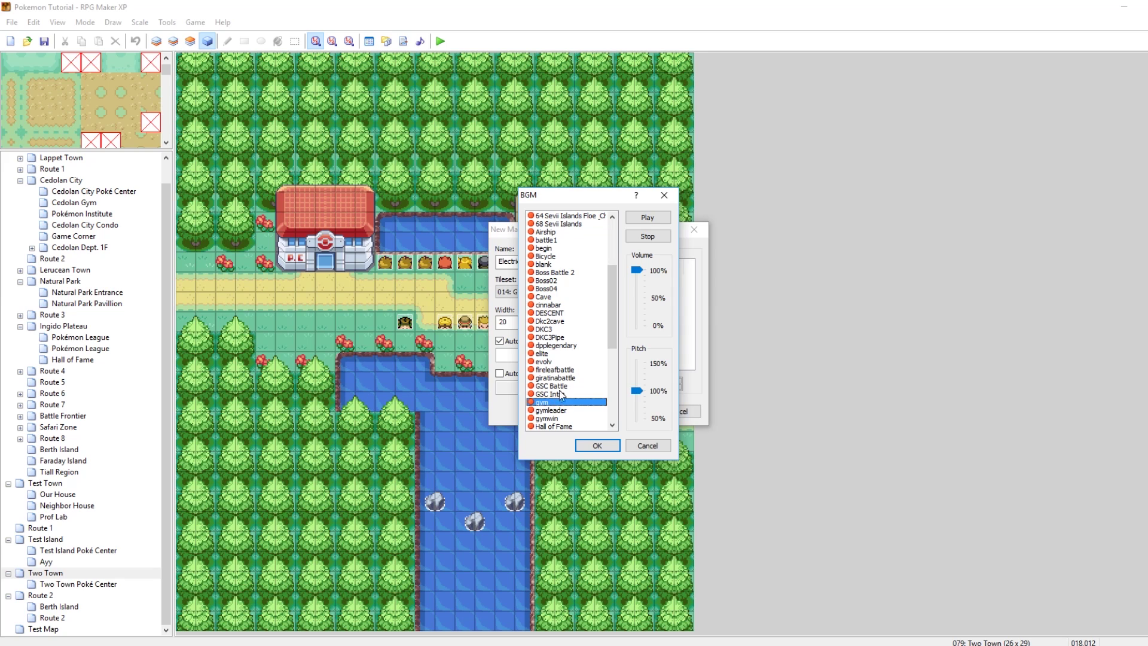
{"action": "left_click", "coordinate": [554, 419]}
{"action": "scroll", "coordinate": [555, 398], "scroll_direction": "down", "scroll_amount": 4}
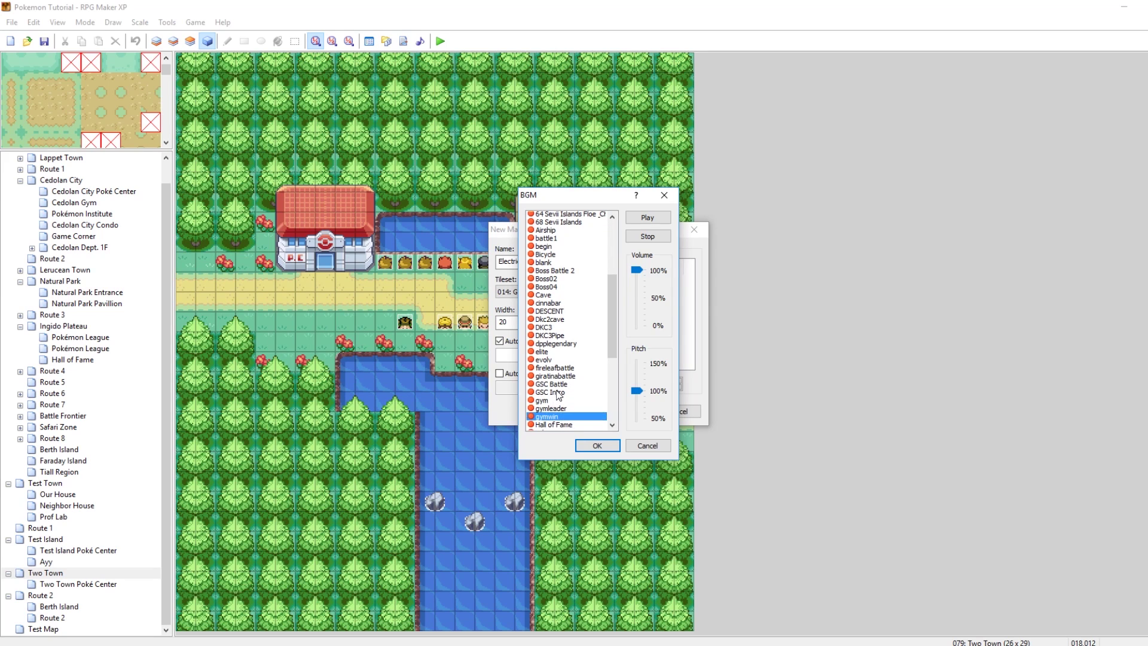
{"action": "scroll", "coordinate": [559, 398], "scroll_direction": "down", "scroll_amount": 4}
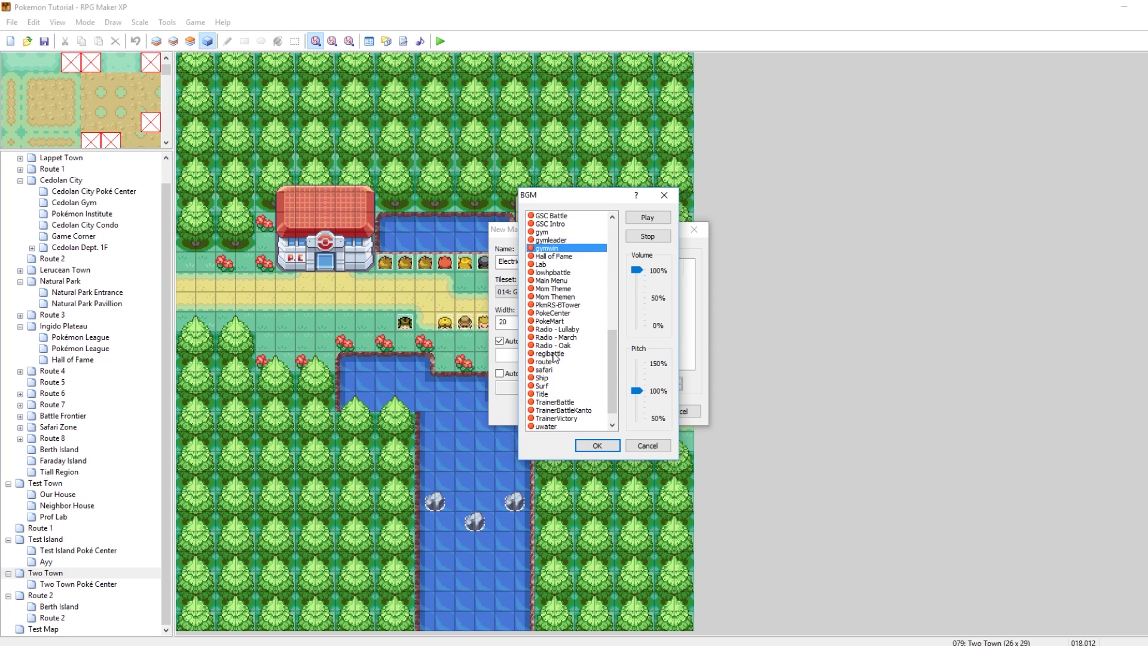
Browse the remaining BGM tracks, leave the music selection without choosing one, and create the Electric Gym map.
{"action": "scroll", "coordinate": [555, 358], "scroll_direction": "up", "scroll_amount": 8}
{"action": "left_click", "coordinate": [545, 281]}
{"action": "left_click", "coordinate": [557, 306]}
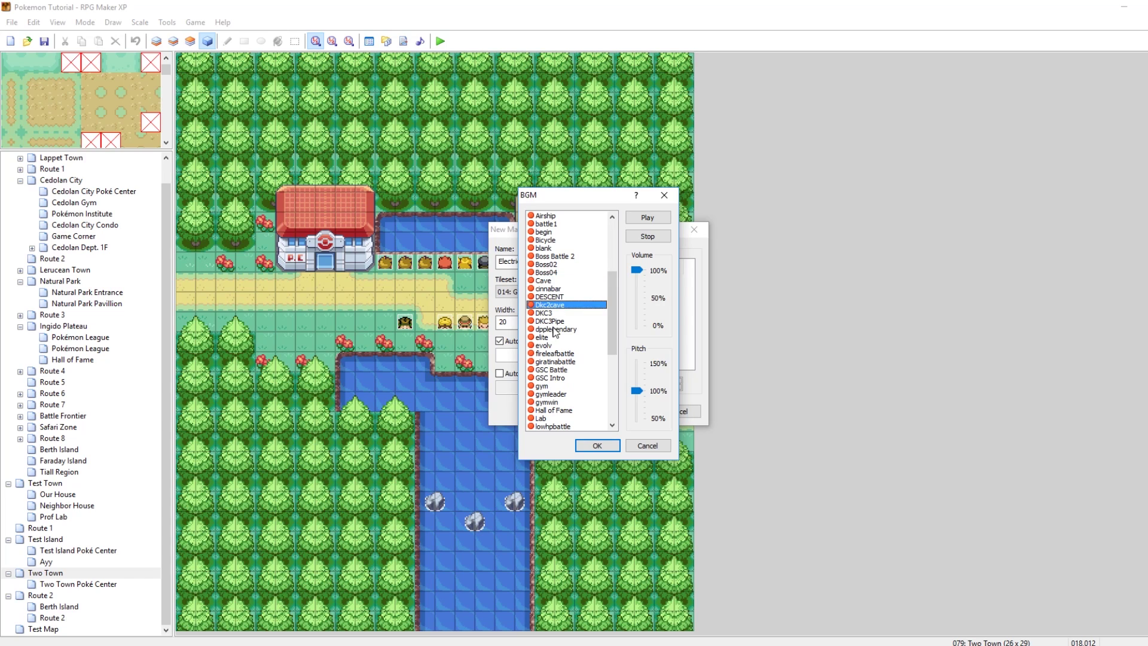
{"action": "left_click", "coordinate": [549, 337]}
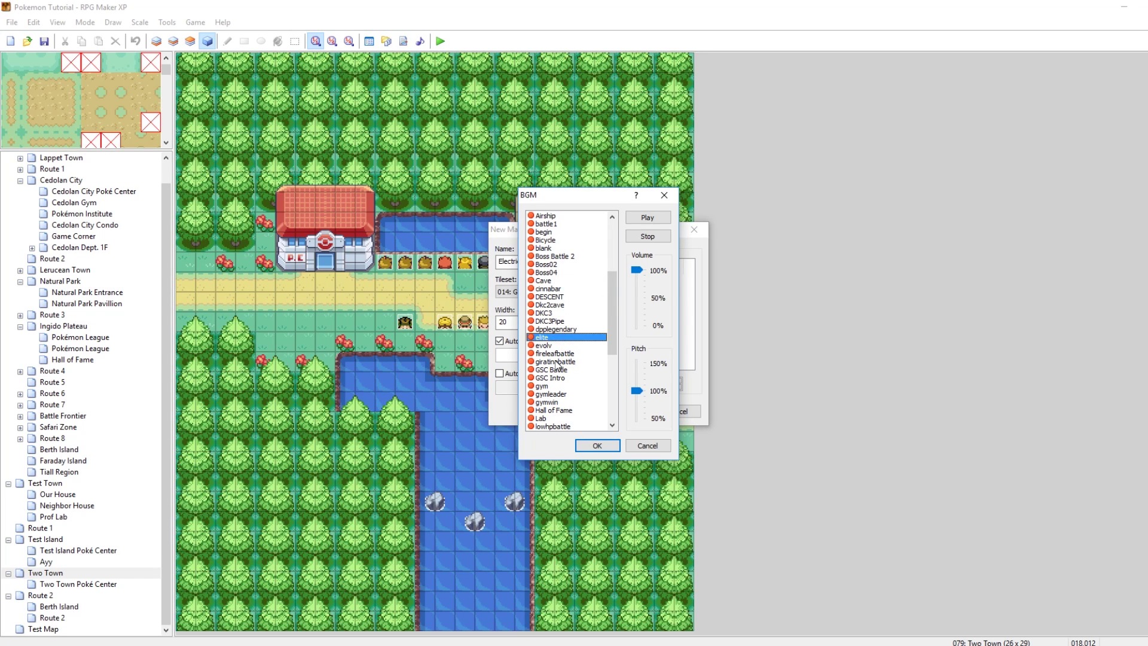
{"action": "scroll", "coordinate": [557, 363], "scroll_direction": "down", "scroll_amount": 4}
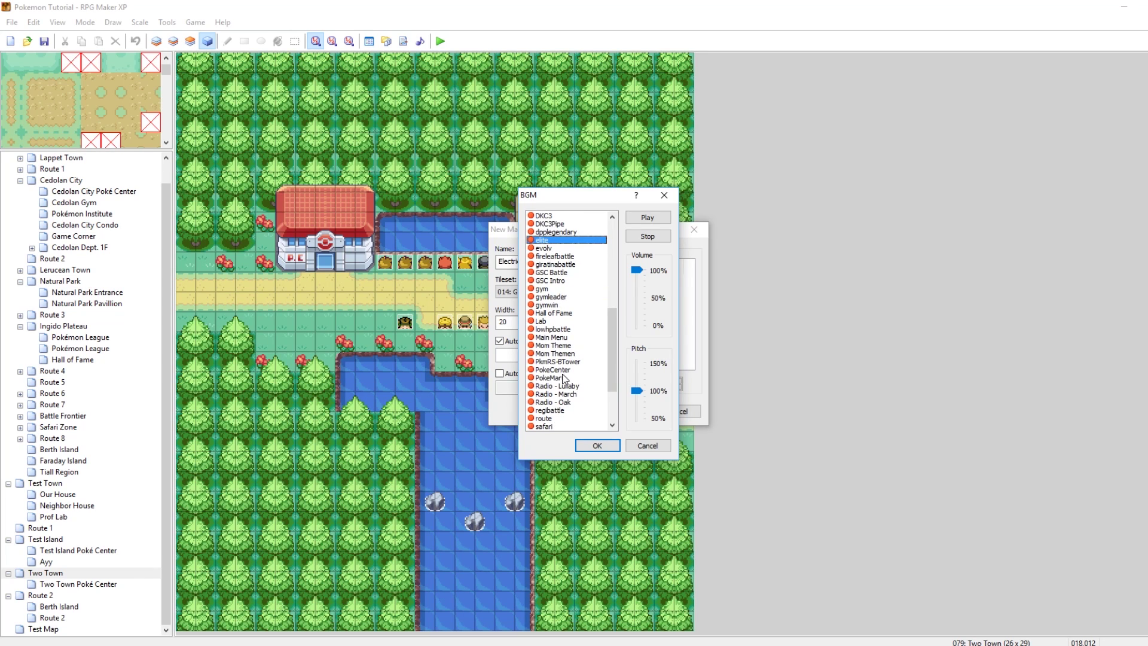
{"action": "left_click", "coordinate": [567, 378]}
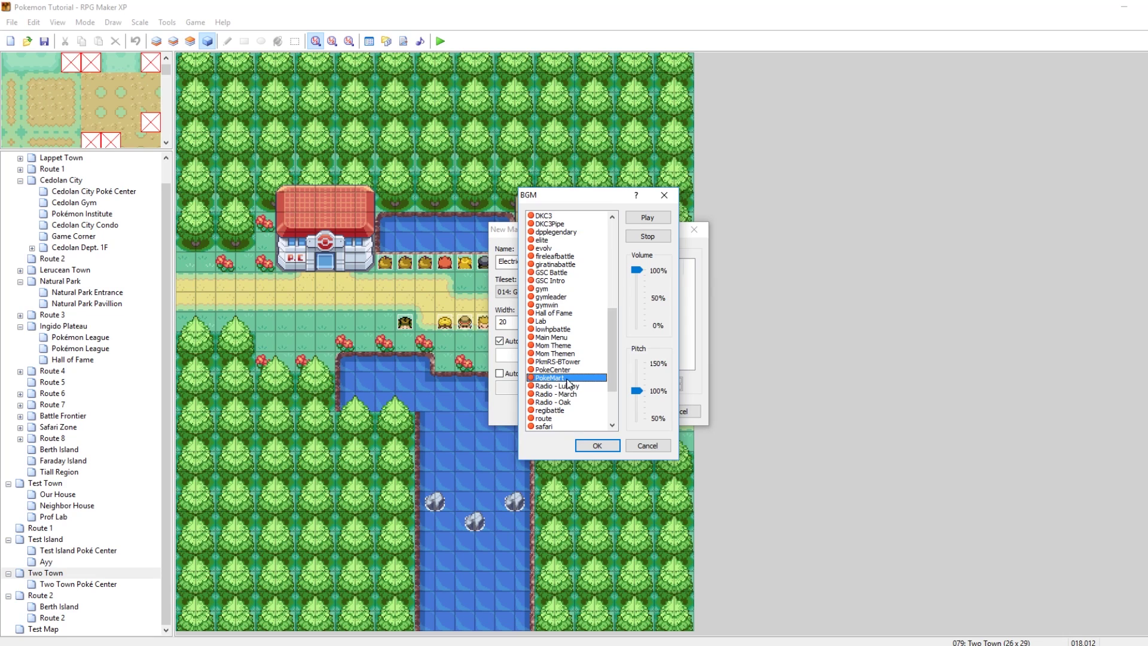
{"action": "scroll", "coordinate": [579, 386], "scroll_direction": "down", "scroll_amount": 3}
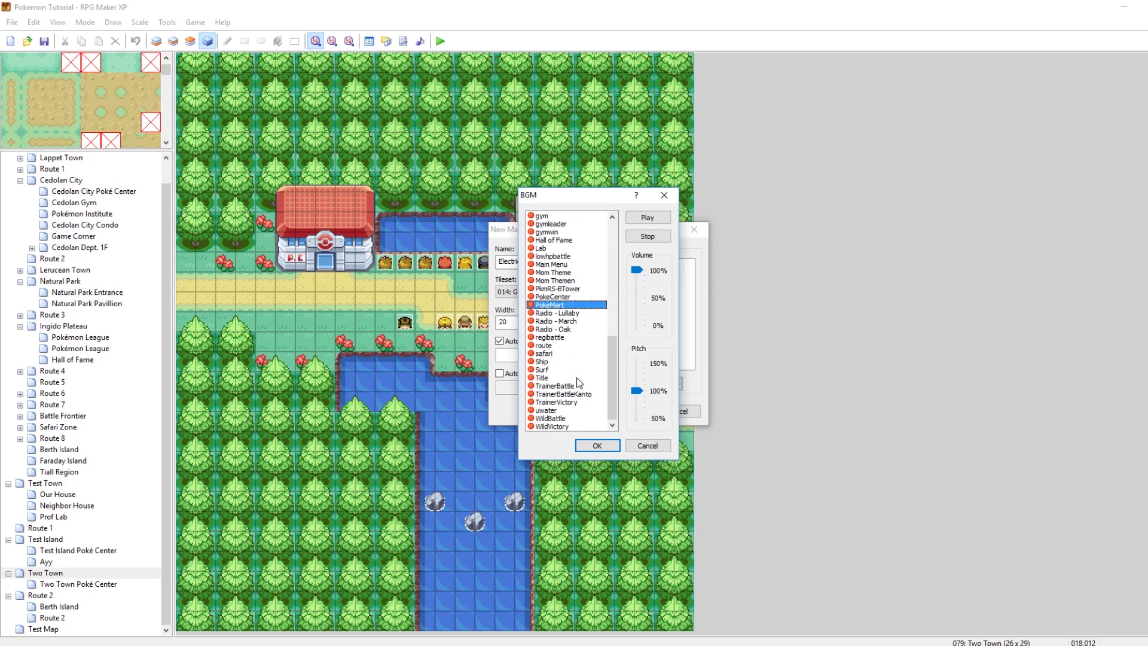
{"action": "scroll", "coordinate": [580, 410], "scroll_direction": "up", "scroll_amount": 5}
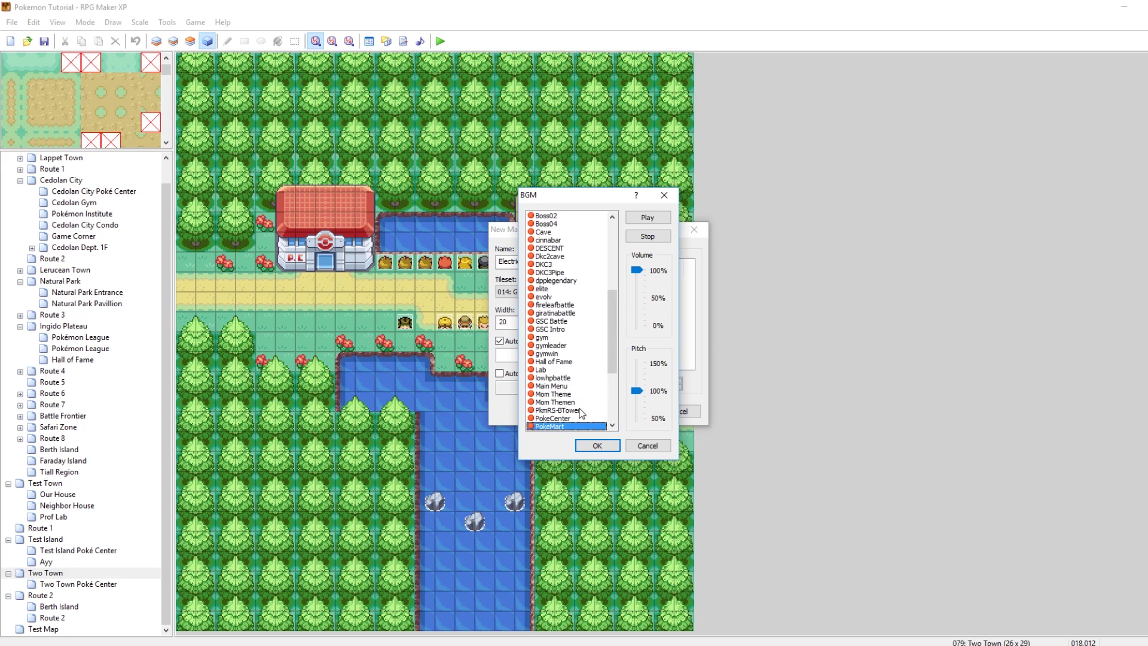
{"action": "scroll", "coordinate": [562, 322], "scroll_direction": "up", "scroll_amount": 1}
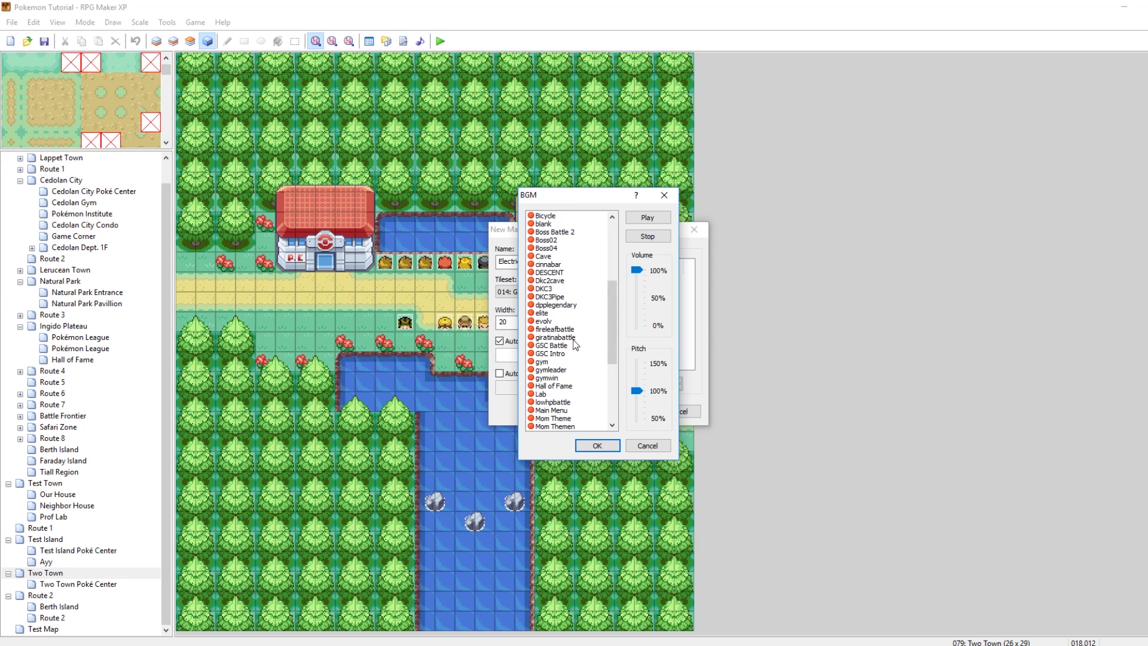
{"action": "left_click", "coordinate": [639, 449]}
{"action": "left_click", "coordinate": [631, 415]}
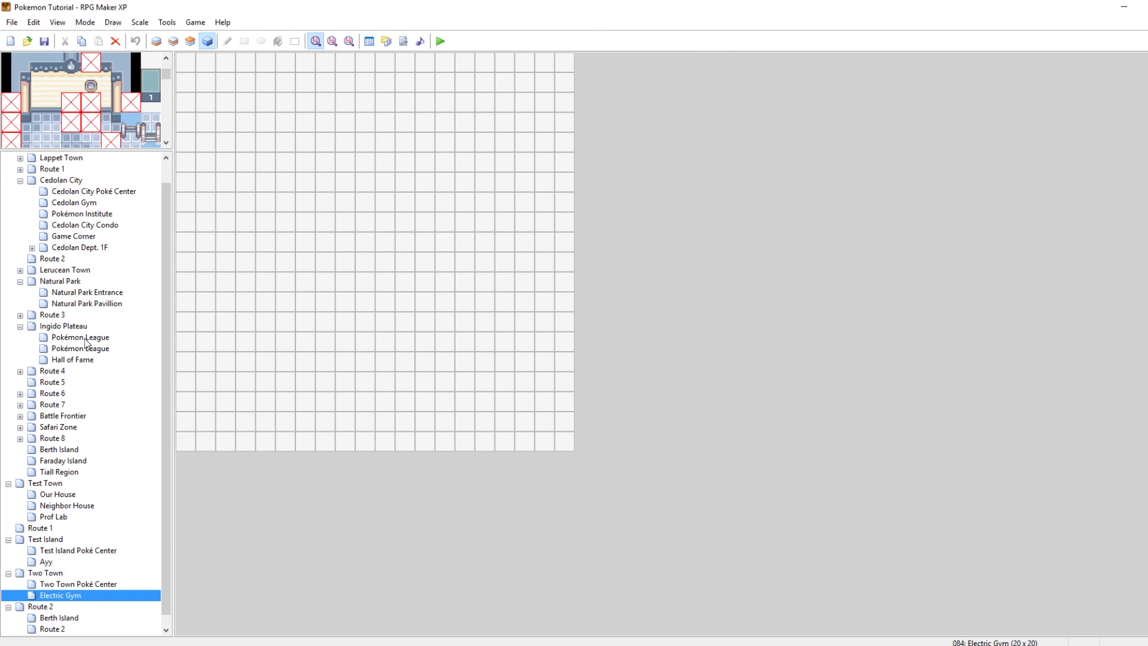
Play the gym track assigned in Cedolan Gym's map properties to hear how it sounds.
{"action": "left_click", "coordinate": [420, 41]}
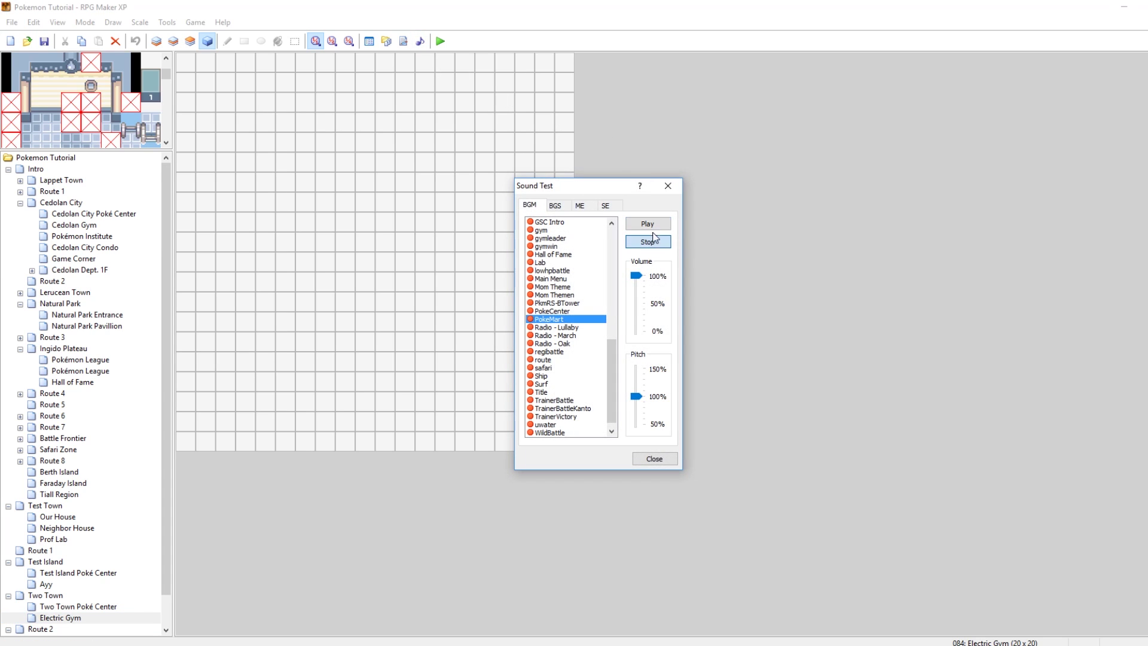
{"action": "left_click", "coordinate": [667, 186]}
{"action": "left_click", "coordinate": [77, 205]}
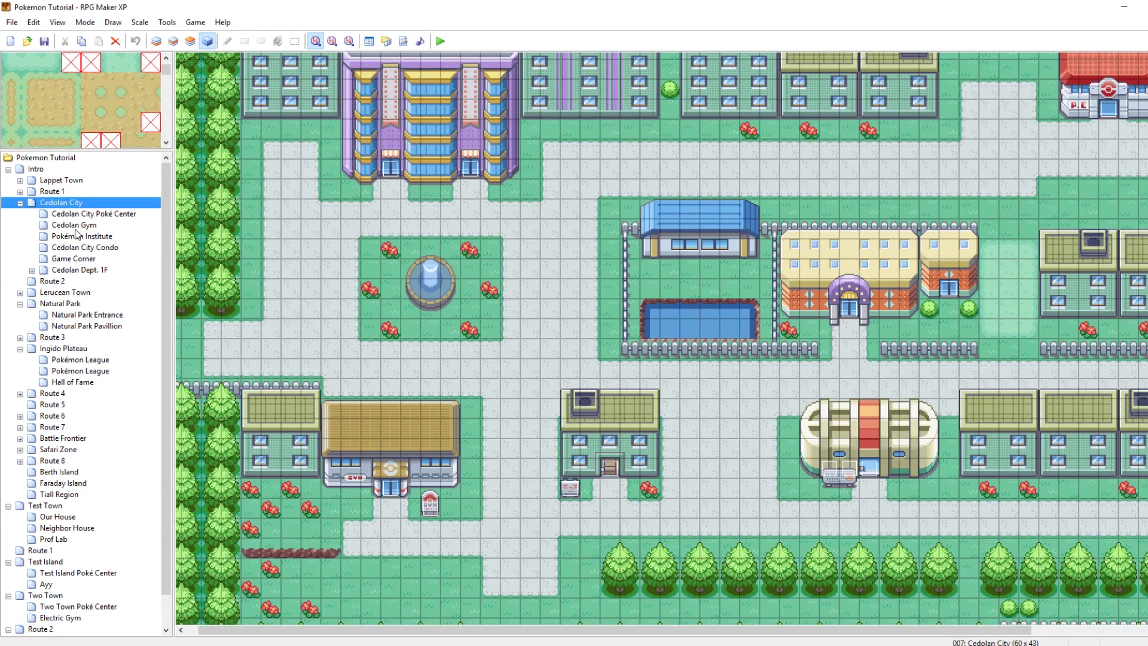
{"action": "left_click", "coordinate": [83, 227]}
{"action": "right_click", "coordinate": [101, 231]}
{"action": "left_click", "coordinate": [143, 235]}
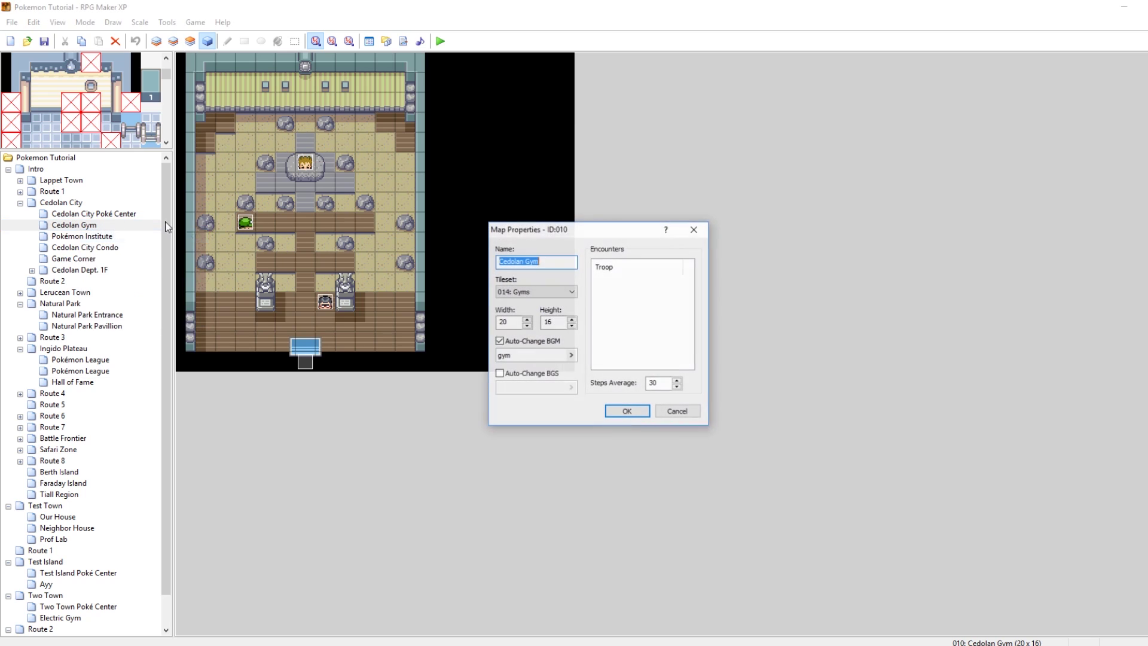
{"action": "left_click", "coordinate": [560, 356]}
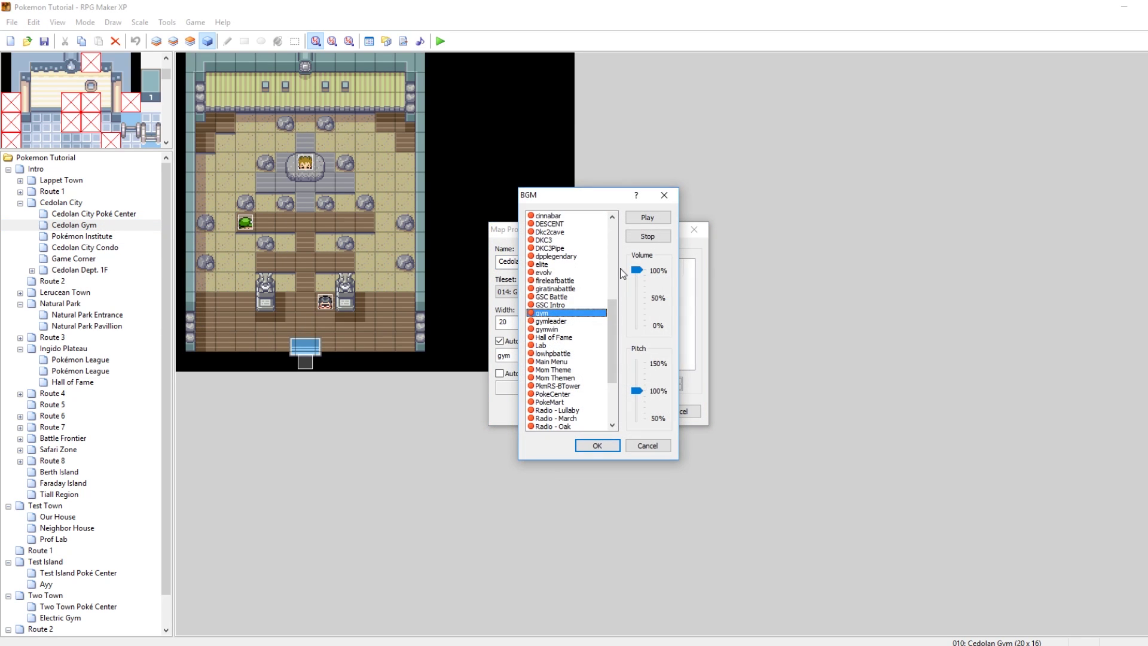
{"action": "left_click", "coordinate": [646, 220]}
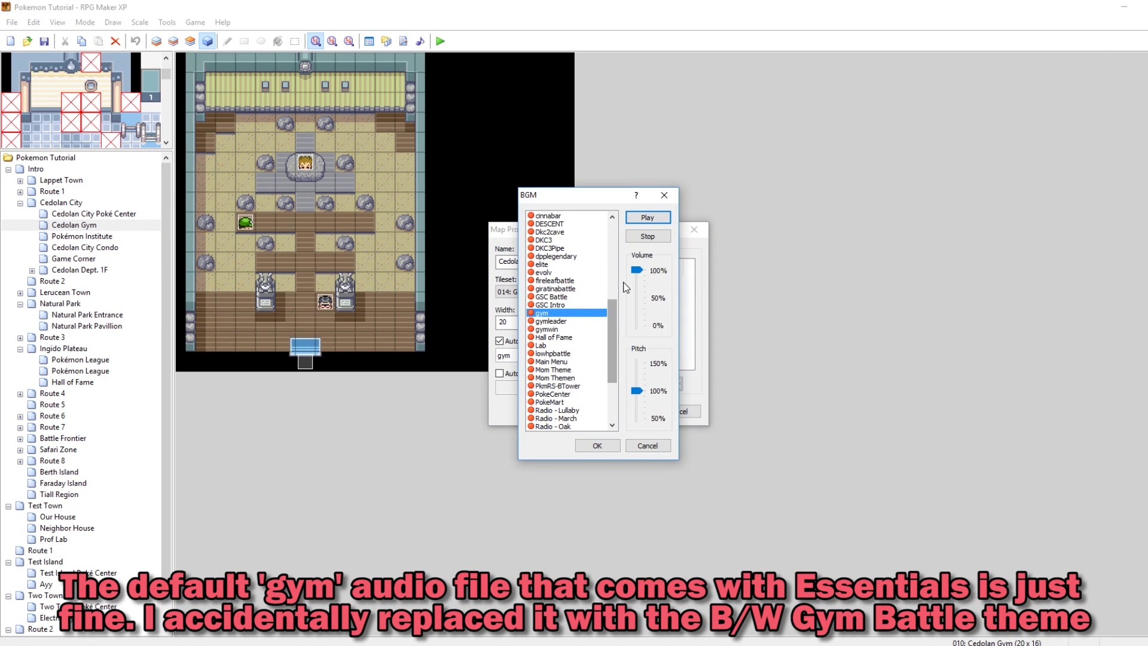
{"action": "left_click", "coordinate": [649, 238]}
{"action": "left_click", "coordinate": [651, 445]}
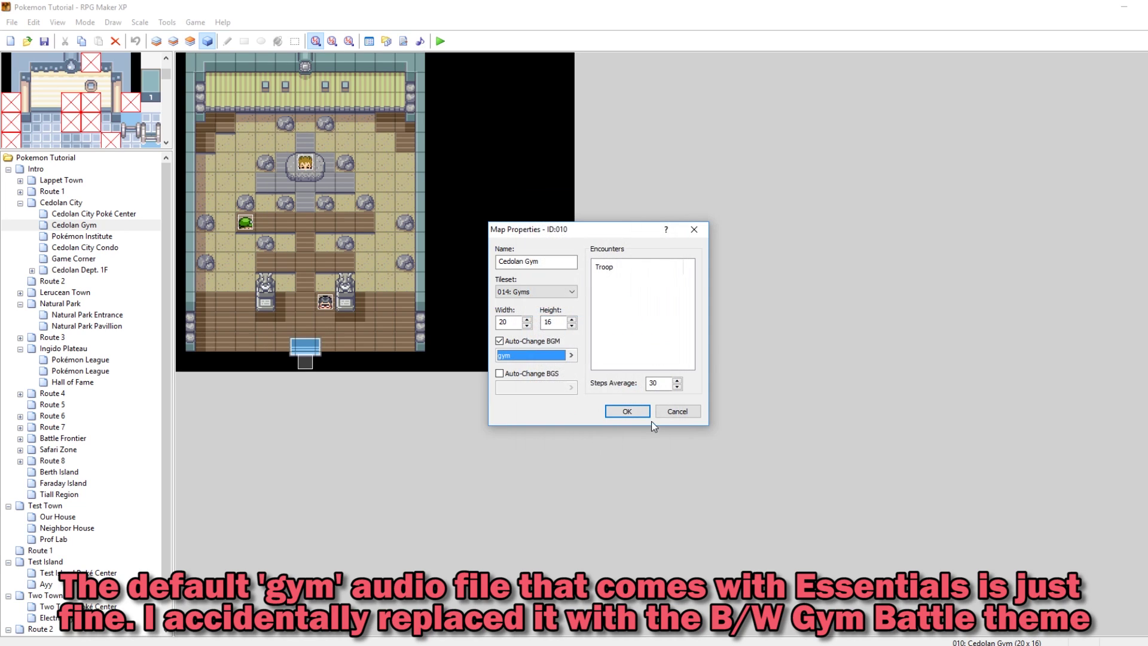
{"action": "left_click", "coordinate": [678, 411]}
Switch to File Explorer and select 30 Pokemon Gym.mp3 in the Audio\BGM folder of Pokemon Paradox Update.
{"action": "scroll", "coordinate": [41, 434], "scroll_direction": "down", "scroll_amount": 1}
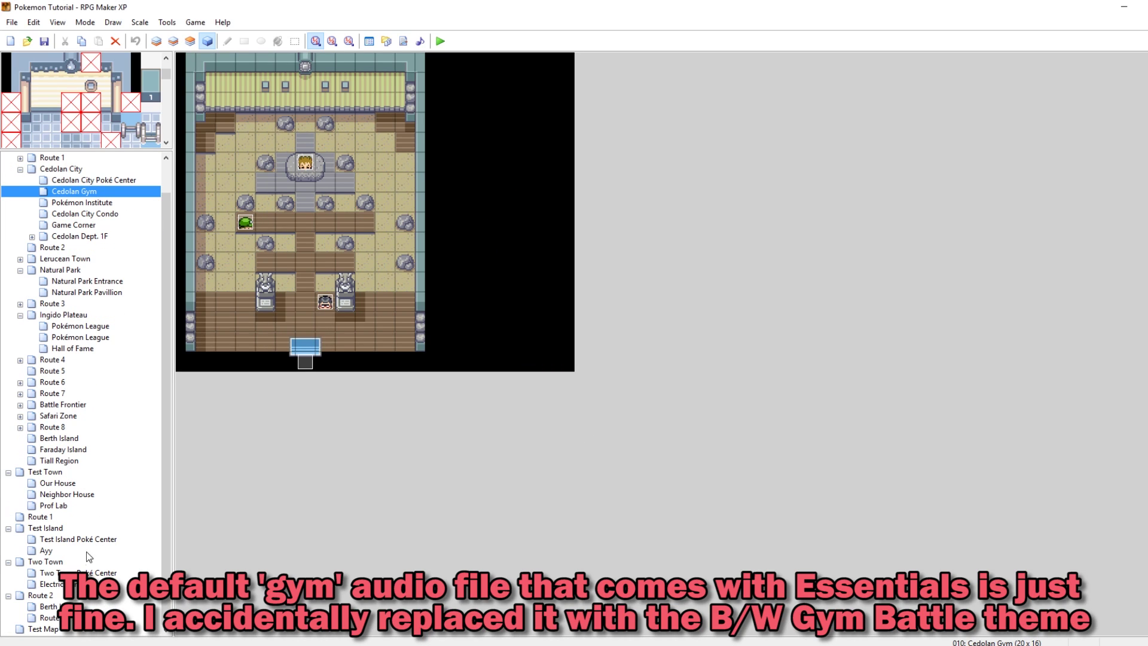
{"action": "left_click", "coordinate": [54, 562]}
{"action": "right_click", "coordinate": [57, 561]}
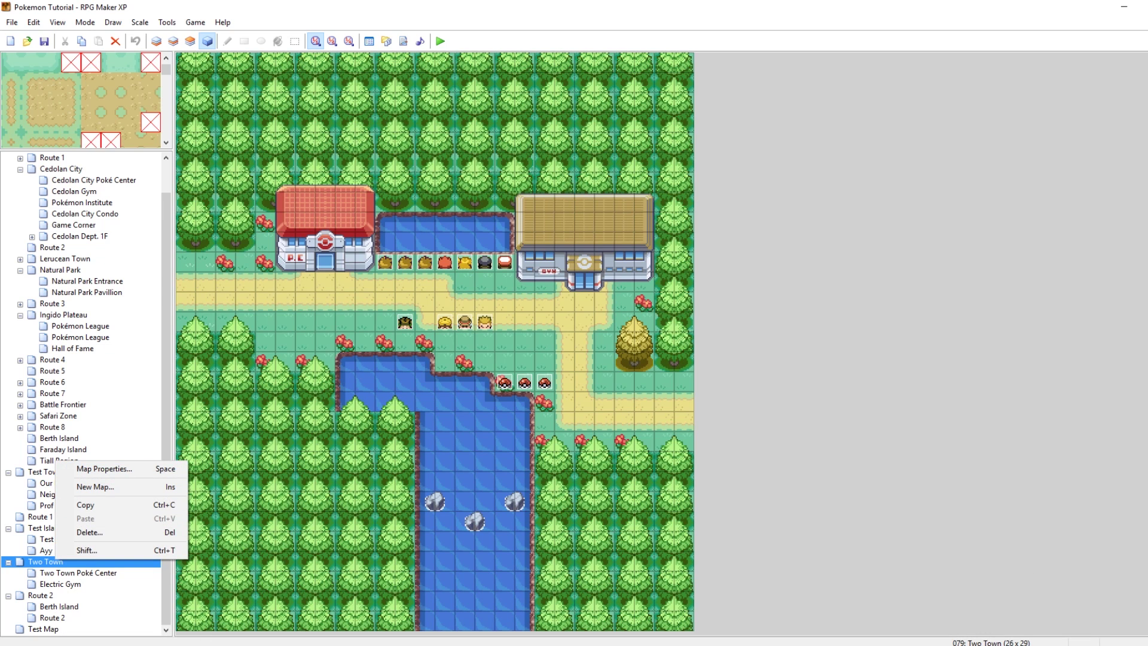
{"action": "mouse_move", "coordinate": [179, 645]}
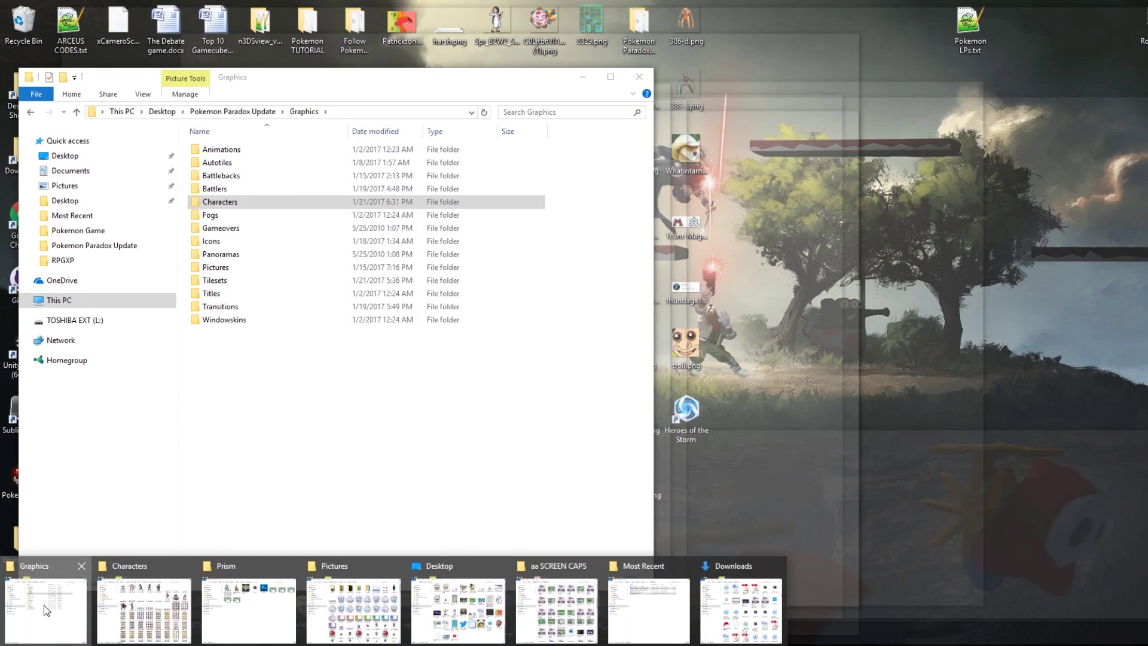
{"action": "left_click", "coordinate": [45, 610]}
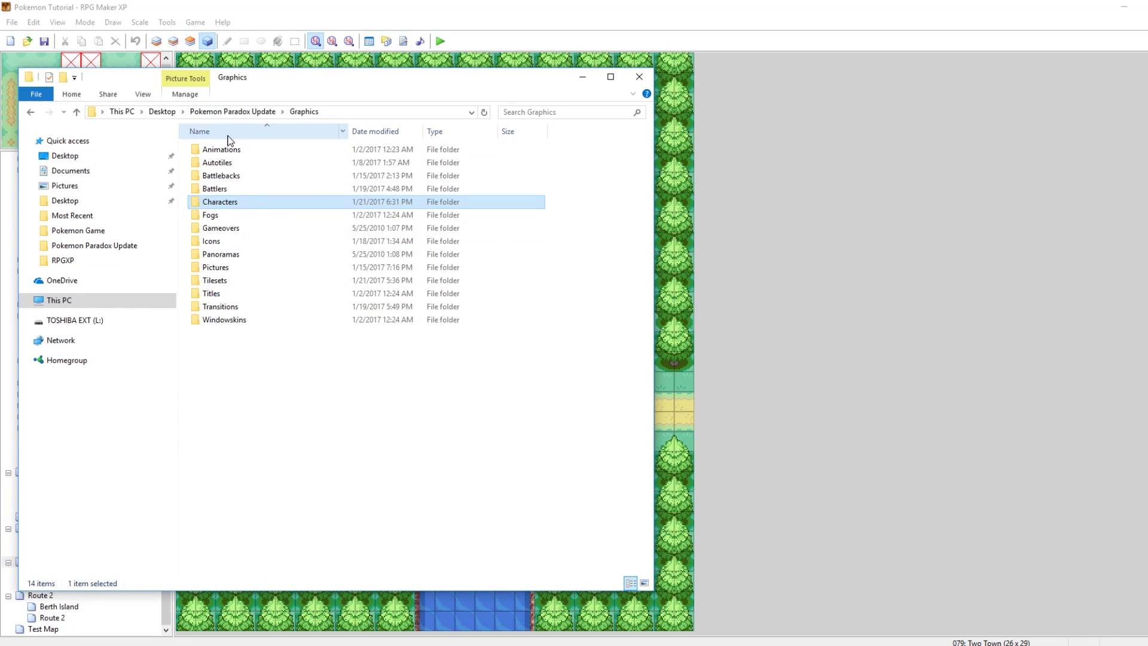
{"action": "left_click", "coordinate": [231, 116]}
{"action": "double_click", "coordinate": [218, 145]}
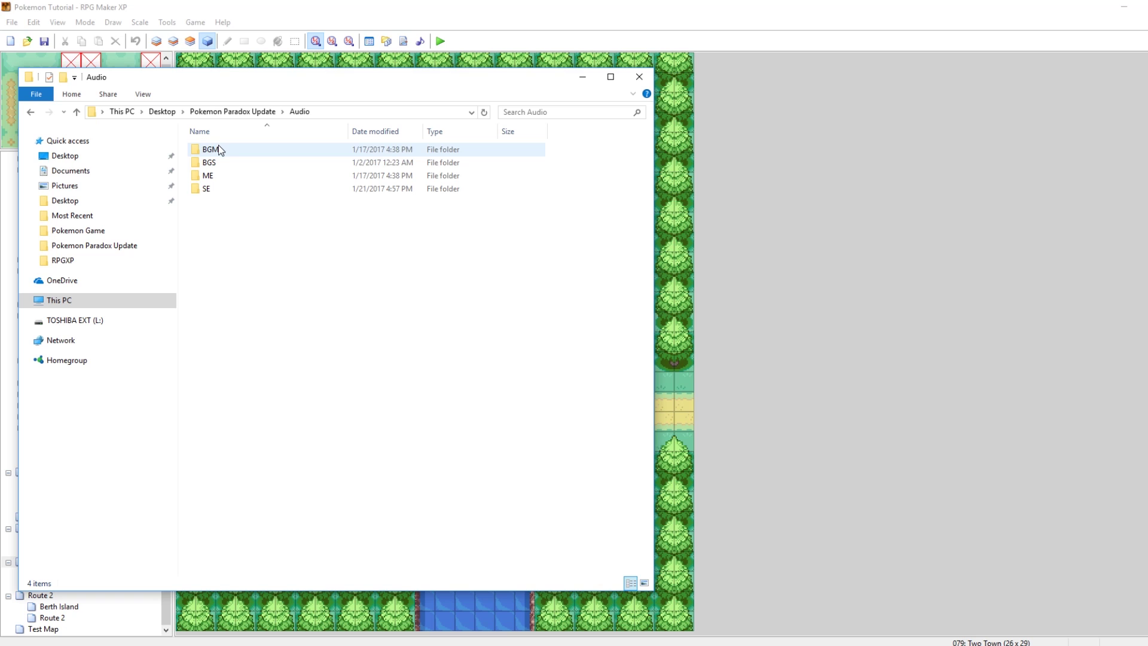
{"action": "double_click", "coordinate": [218, 147]}
{"action": "left_click", "coordinate": [254, 307]}
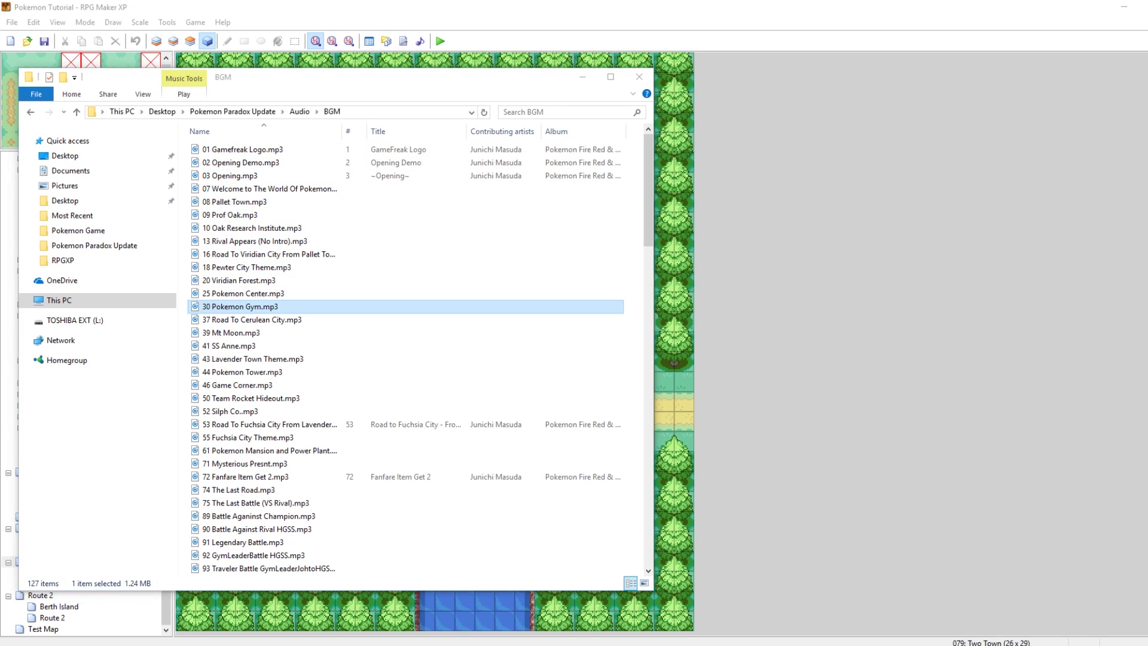
In the Pictures folder window, go to the Audio\BGM folder of Pokemon Game in Pokemon TUTORIAL.
{"action": "mouse_move", "coordinate": [275, 605]}
{"action": "mouse_move", "coordinate": [357, 602]}
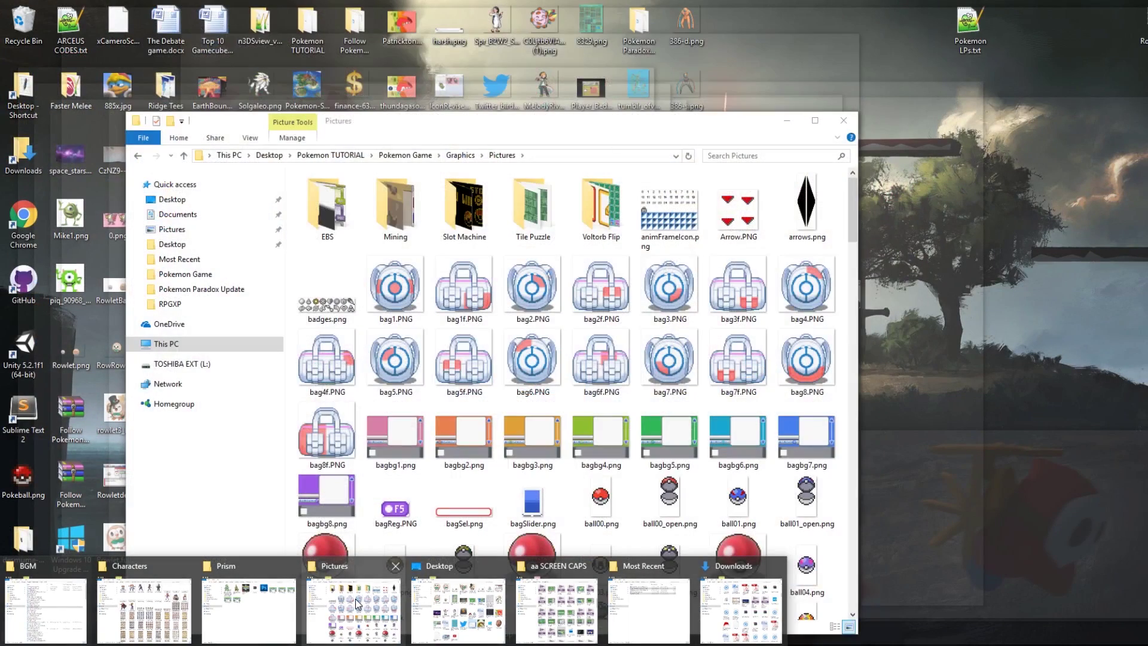
{"action": "left_click", "coordinate": [357, 603]}
{"action": "left_click", "coordinate": [404, 155]}
{"action": "left_click", "coordinate": [326, 194]}
{"action": "double_click", "coordinate": [327, 194]}
{"action": "double_click", "coordinate": [323, 194]}
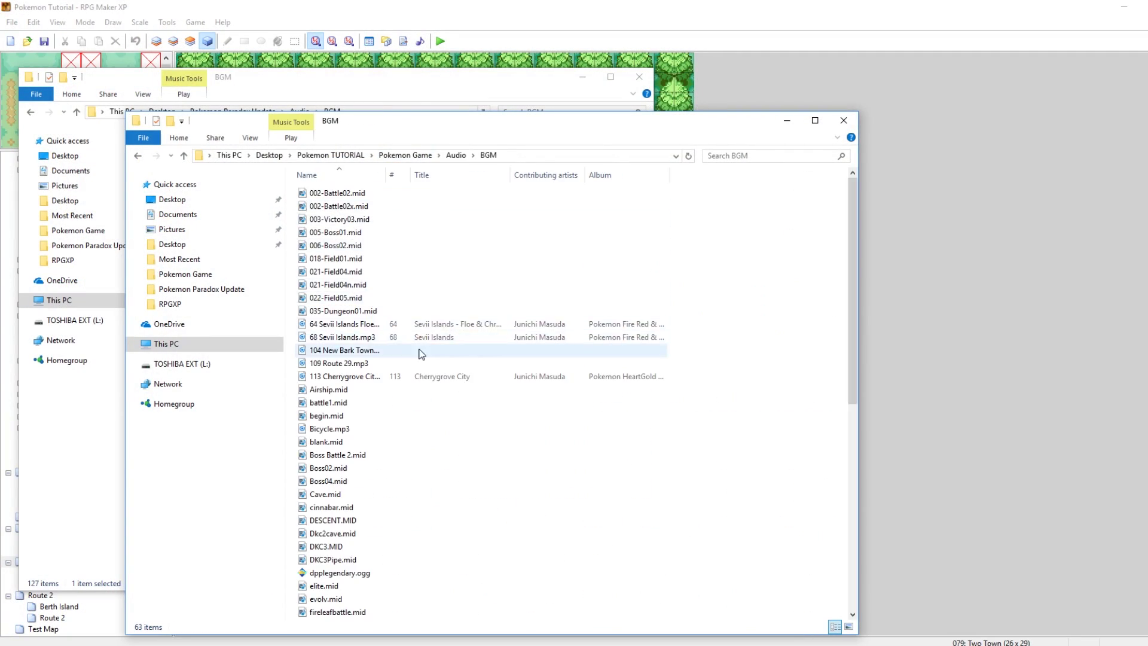
Switch to RPG Maker XP and set the Electric Gym map's auto-change BGM to 30 Pokemon Gym.
{"action": "left_click", "coordinate": [449, 6]}
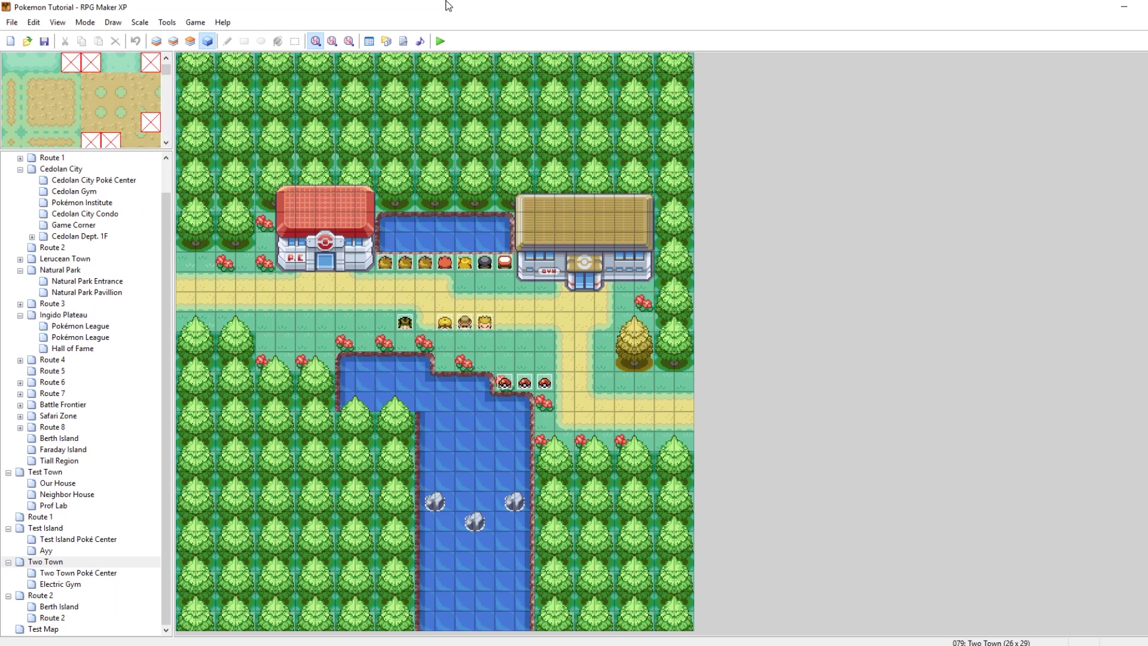
{"action": "left_click", "coordinate": [69, 574]}
{"action": "left_click", "coordinate": [70, 583]}
{"action": "right_click", "coordinate": [69, 582]}
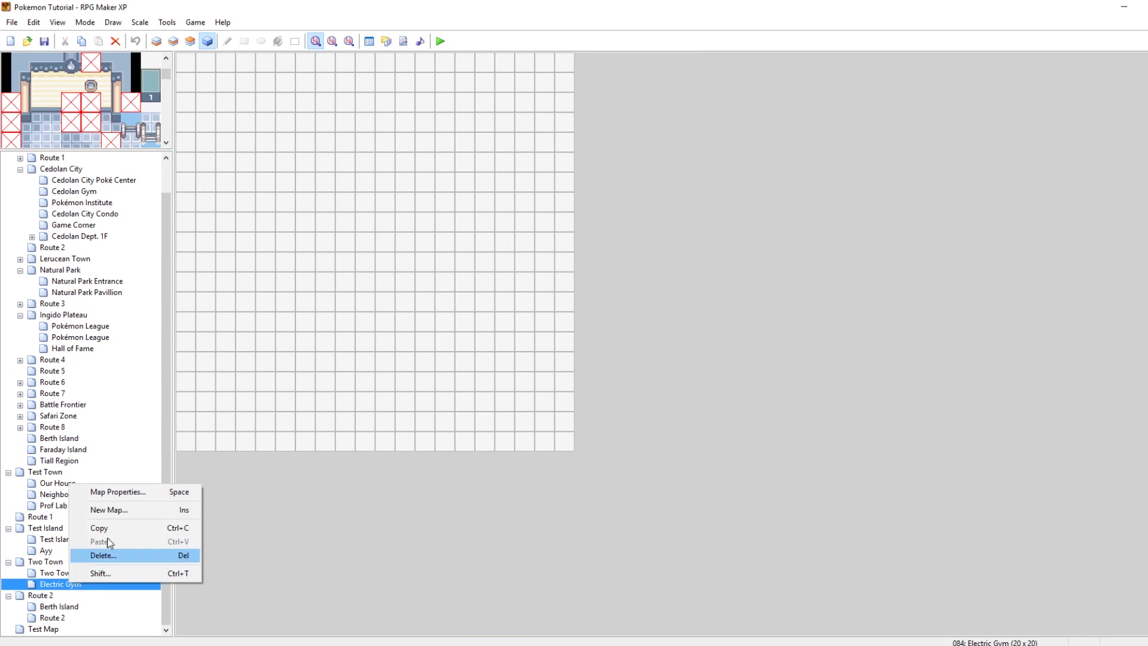
{"action": "left_click", "coordinate": [117, 492]}
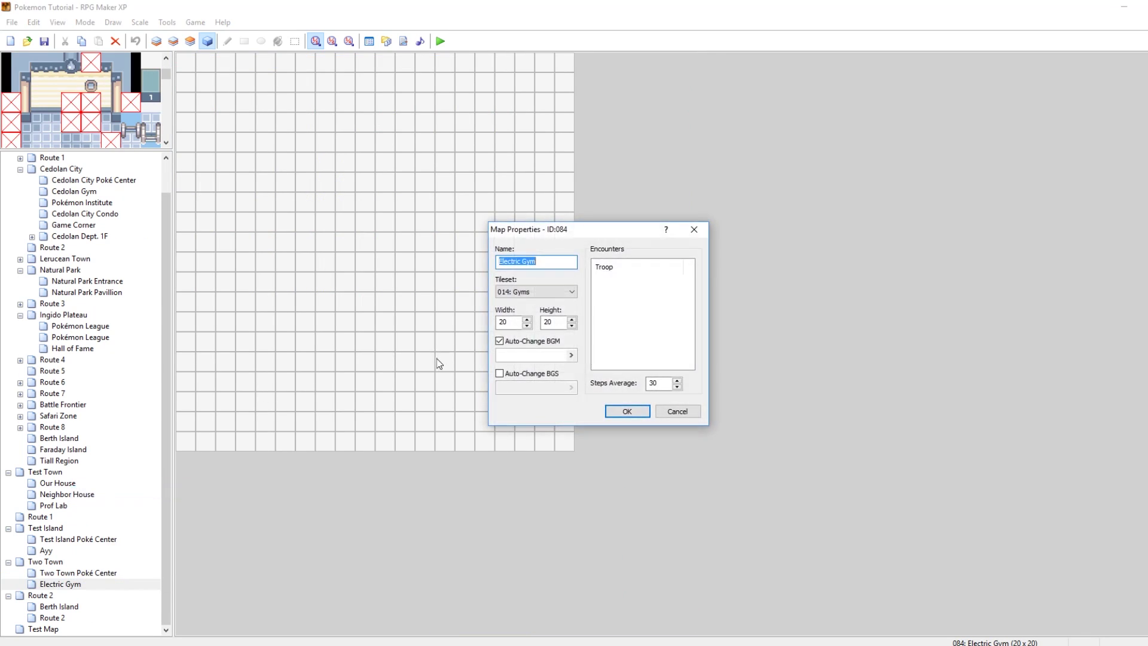
{"action": "double_click", "coordinate": [524, 354]}
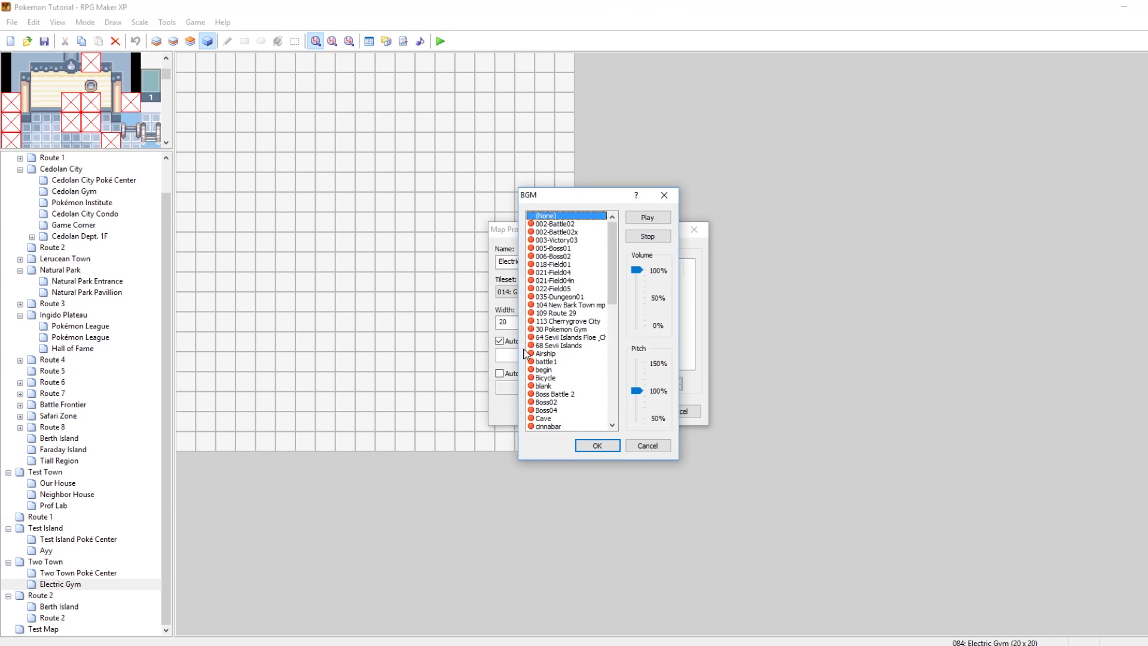
{"action": "left_click", "coordinate": [574, 329]}
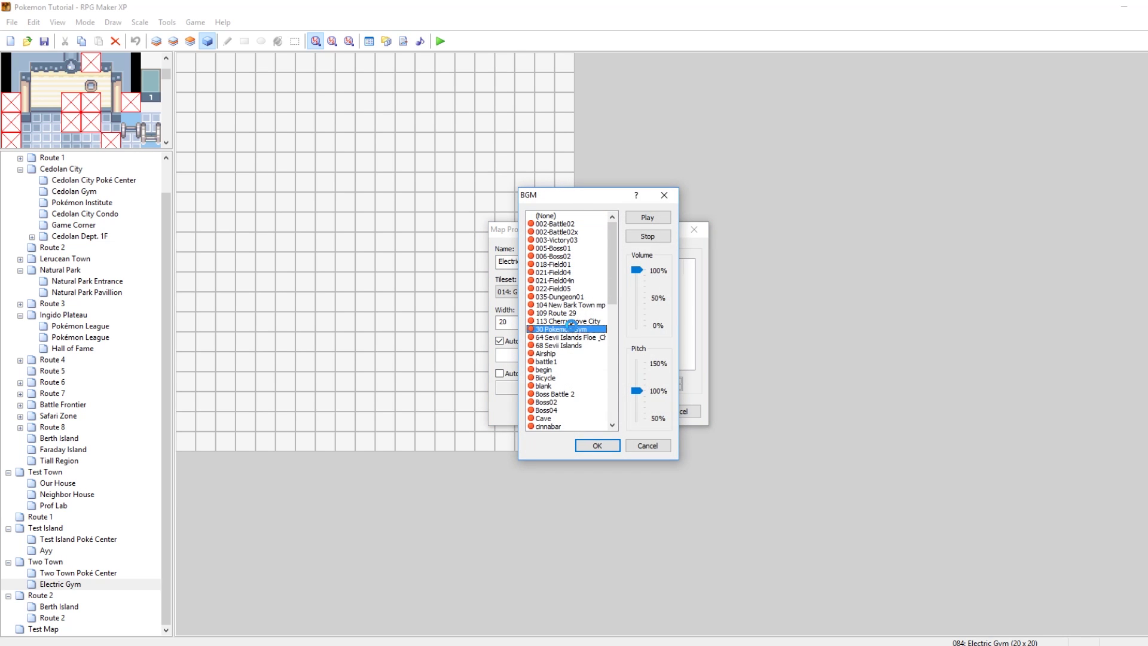
{"action": "left_click", "coordinate": [597, 447]}
{"action": "left_click", "coordinate": [625, 411]}
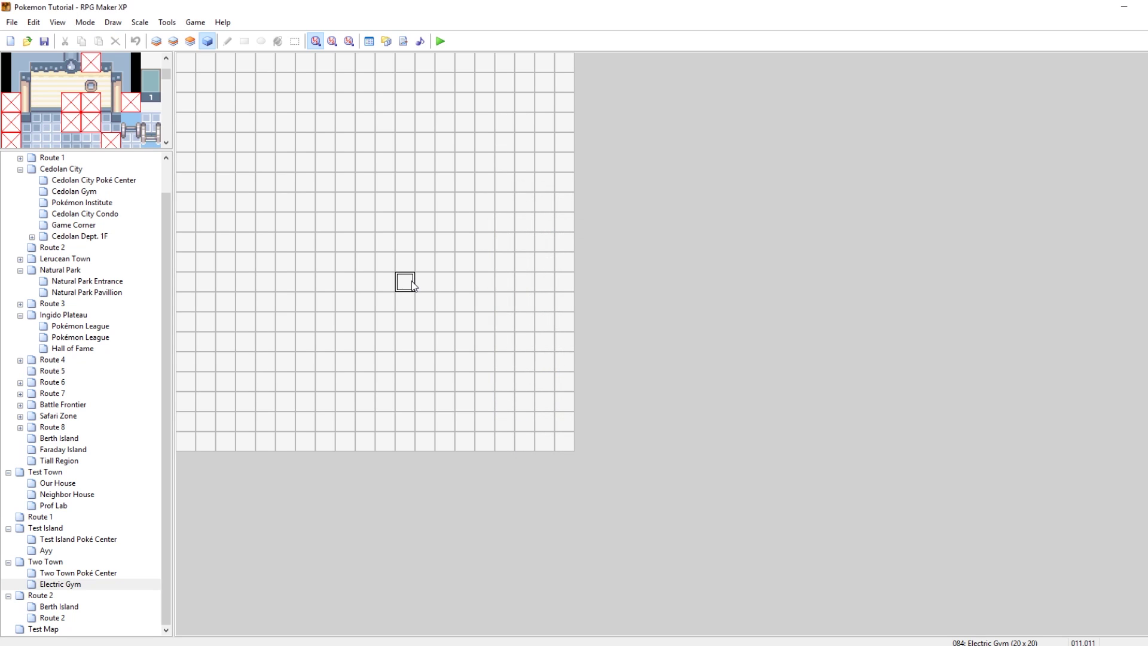
Enlarge the tile palette to show more rows and stop the playing music through the Sound Test.
{"action": "left_click_drag", "start_coordinate": [141, 151], "coordinate": [140, 351]}
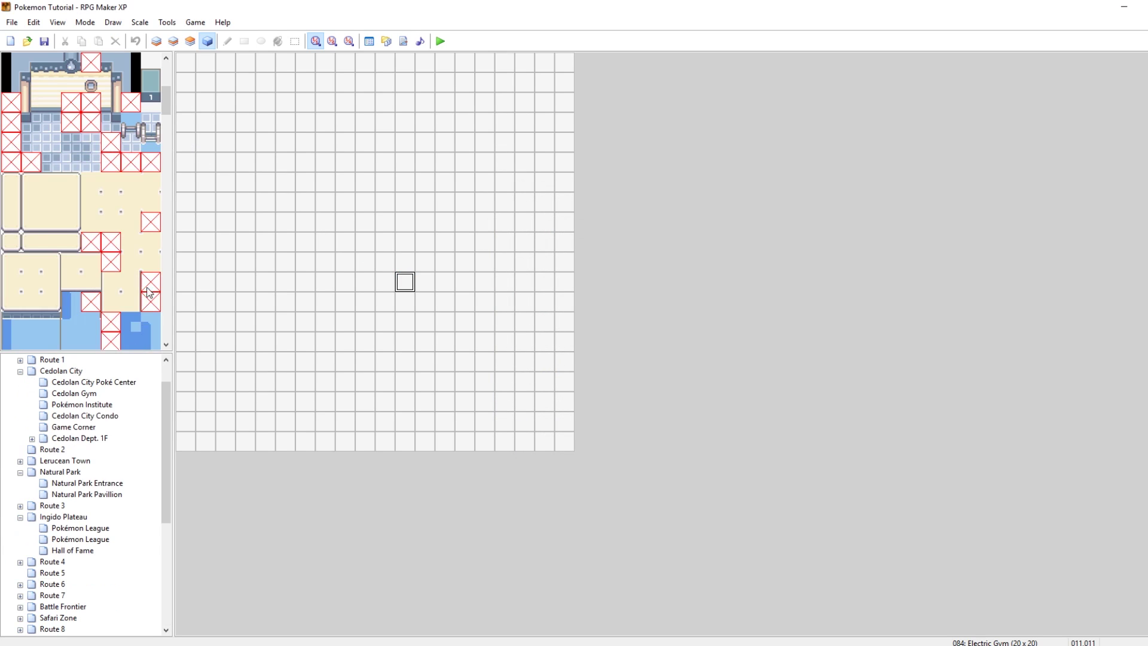
{"action": "scroll", "coordinate": [165, 91], "scroll_direction": "up", "scroll_amount": 3}
{"action": "left_click", "coordinate": [420, 43]}
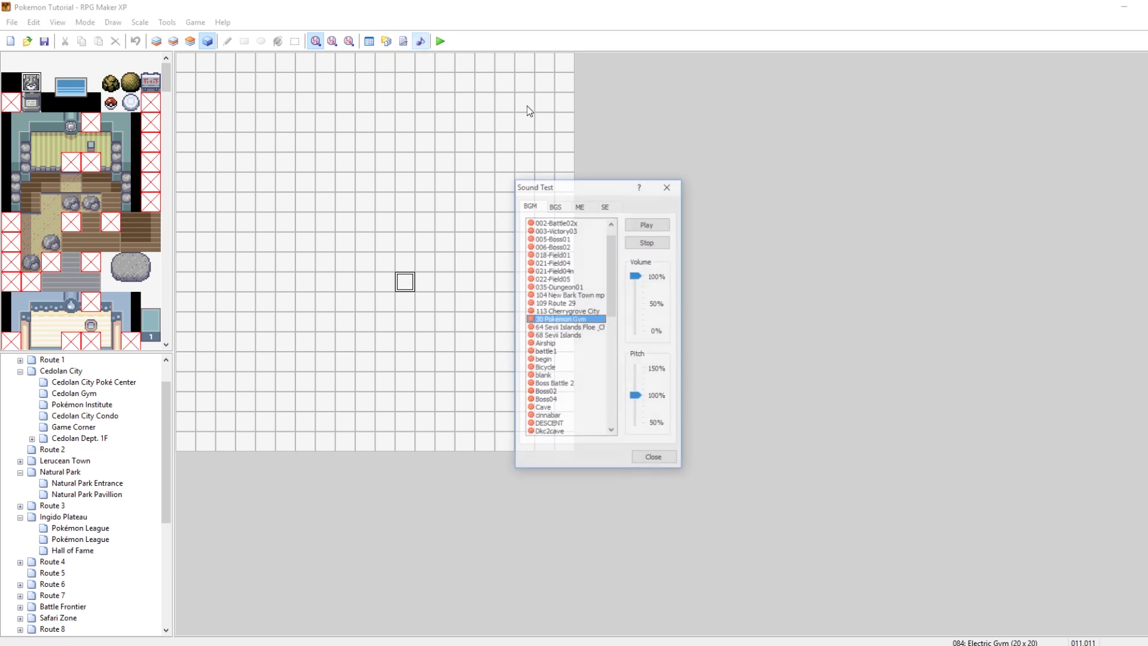
{"action": "left_click", "coordinate": [646, 242]}
{"action": "left_click", "coordinate": [665, 186]}
Flood-fill layer 1 of the Electric Gym map with the black tile.
{"action": "left_click", "coordinate": [157, 41]}
{"action": "left_click", "coordinate": [13, 84]}
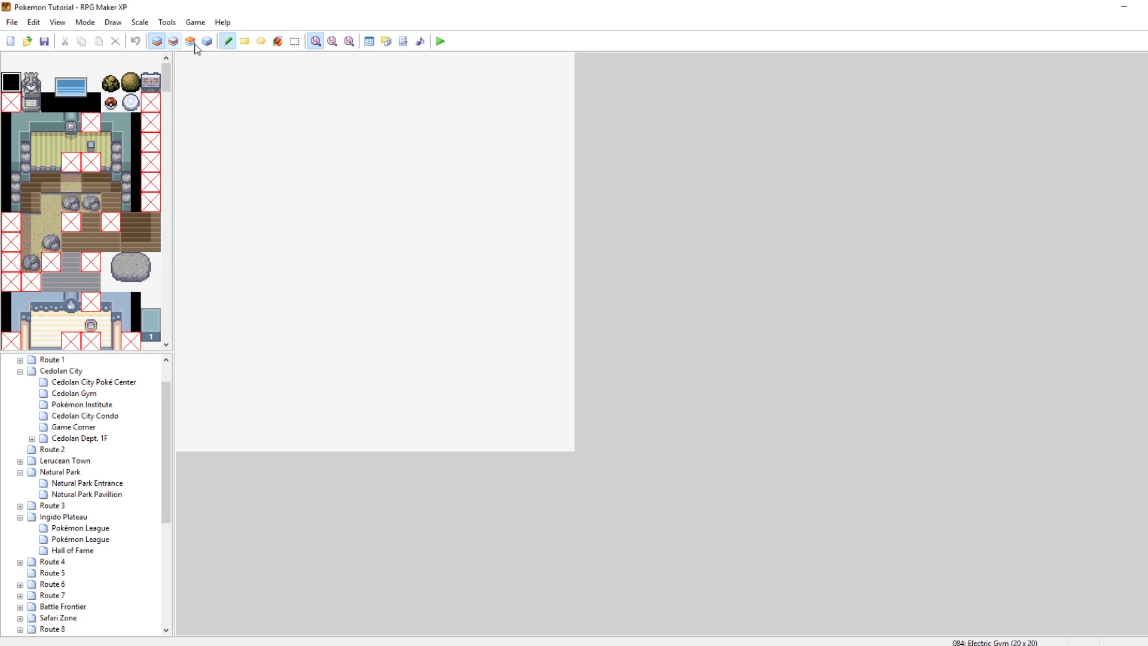
{"action": "left_click", "coordinate": [278, 40]}
{"action": "left_click", "coordinate": [353, 204]}
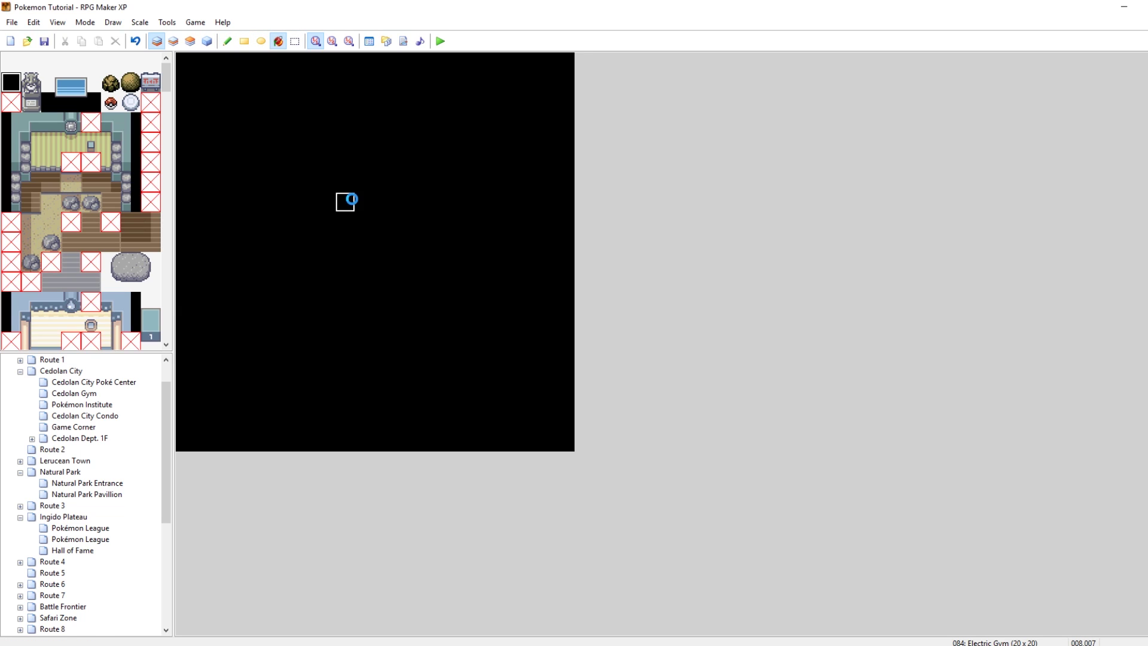
Pencil a two-tile-wide vertical corridor of olive gym floor with a two-tile-high branch extending to its left.
{"action": "left_click", "coordinate": [226, 42]}
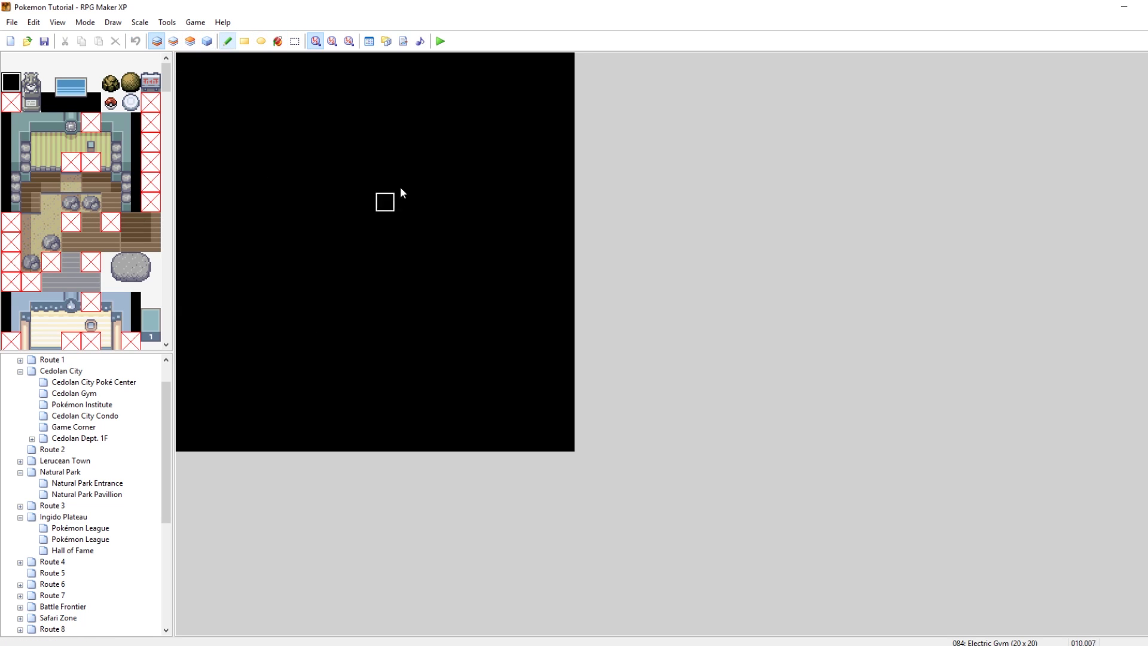
{"action": "left_click_drag", "start_coordinate": [169, 86], "coordinate": [169, 132]}
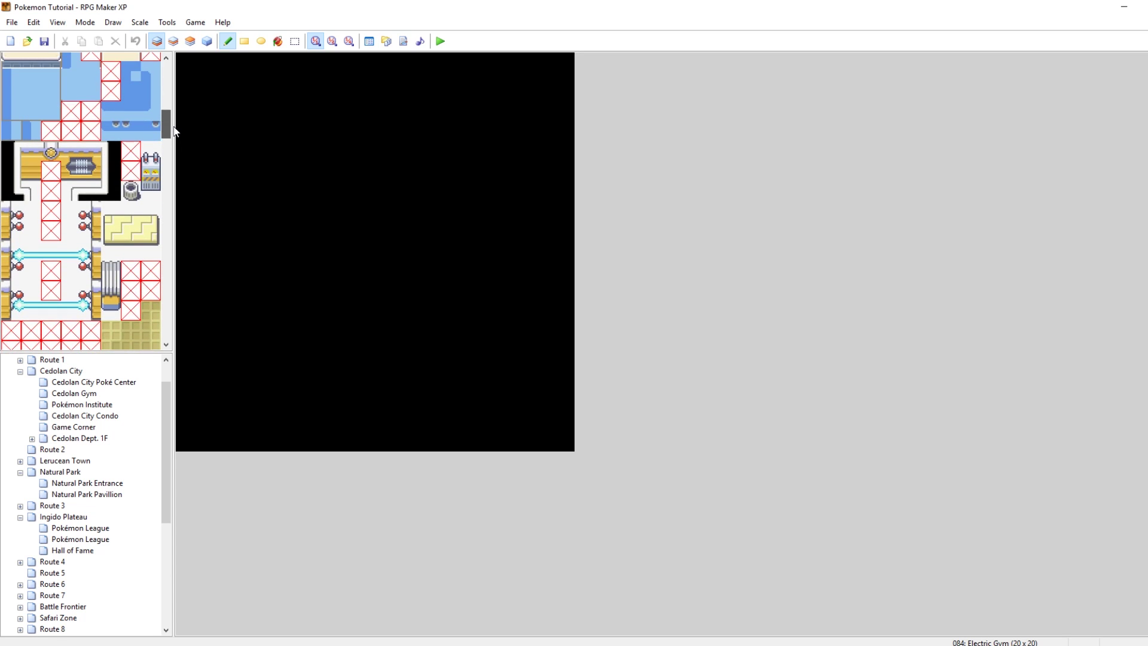
{"action": "left_click", "coordinate": [47, 154]}
{"action": "mouse_move", "coordinate": [106, 148]}
{"action": "left_mouse_down"}
{"action": "mouse_move", "coordinate": [108, 168]}
{"action": "mouse_move", "coordinate": [92, 169]}
{"action": "mouse_move", "coordinate": [112, 170]}
{"action": "left_mouse_up"}
{"action": "left_click_drag", "start_coordinate": [115, 219], "coordinate": [150, 234]}
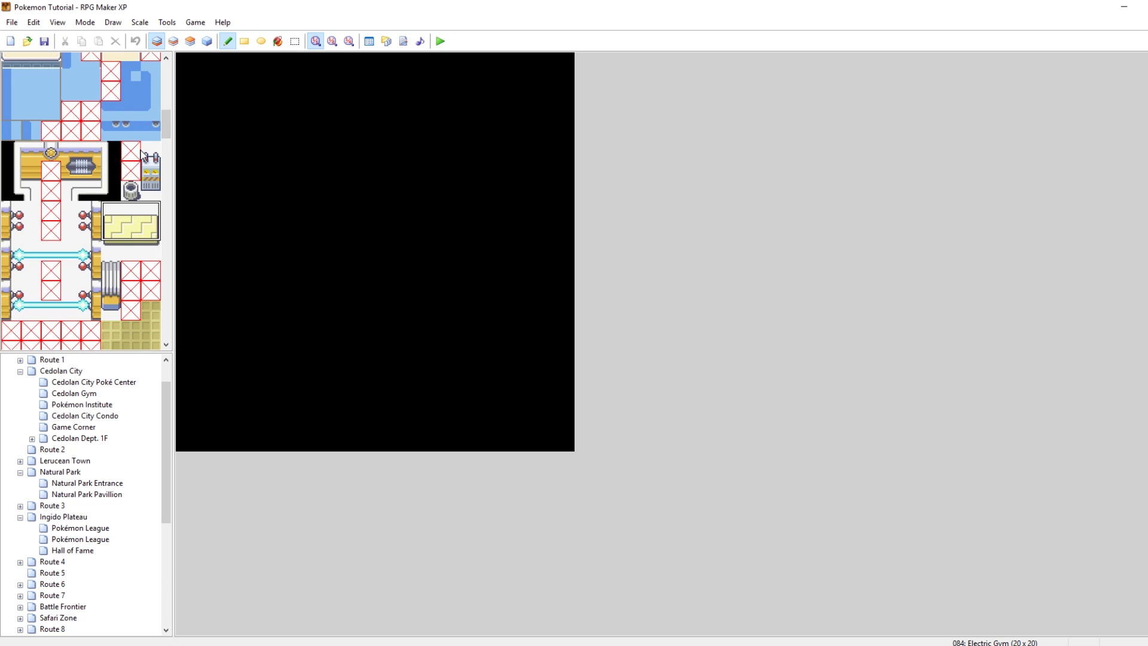
{"action": "scroll", "coordinate": [80, 247], "scroll_direction": "down", "scroll_amount": 4}
{"action": "left_click", "coordinate": [113, 252]}
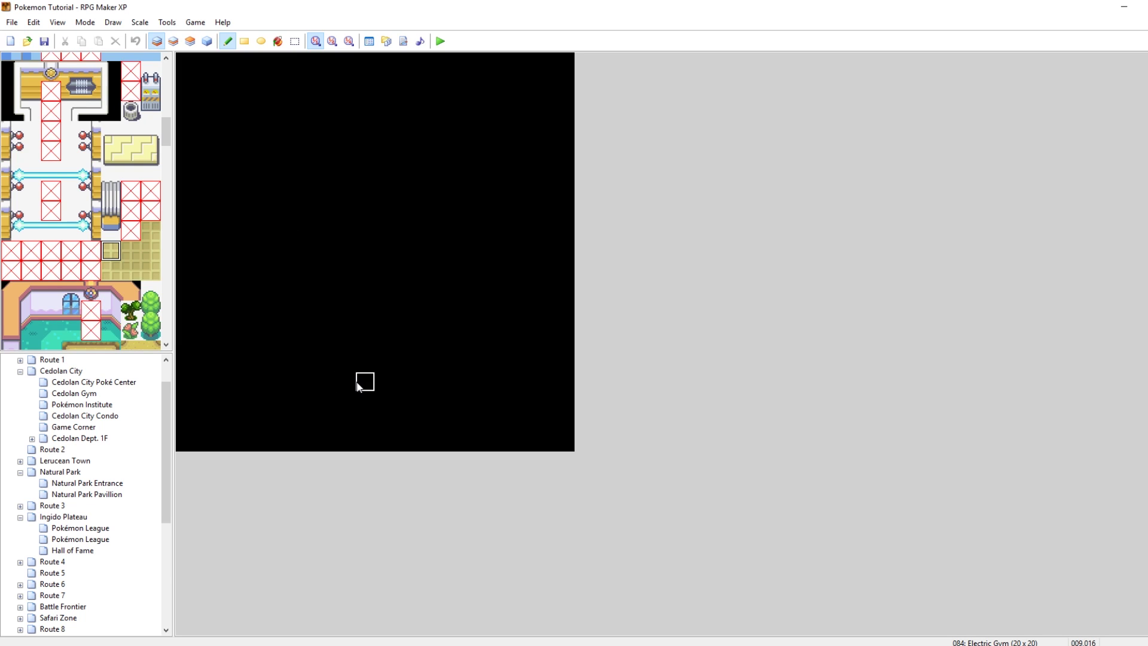
{"action": "mouse_move", "coordinate": [364, 383]}
{"action": "left_mouse_down"}
{"action": "mouse_move", "coordinate": [345, 341]}
{"action": "mouse_move", "coordinate": [345, 215]}
{"action": "mouse_move", "coordinate": [357, 206]}
{"action": "mouse_move", "coordinate": [362, 337]}
{"action": "mouse_move", "coordinate": [264, 311]}
{"action": "mouse_move", "coordinate": [306, 301]}
{"action": "left_mouse_up"}
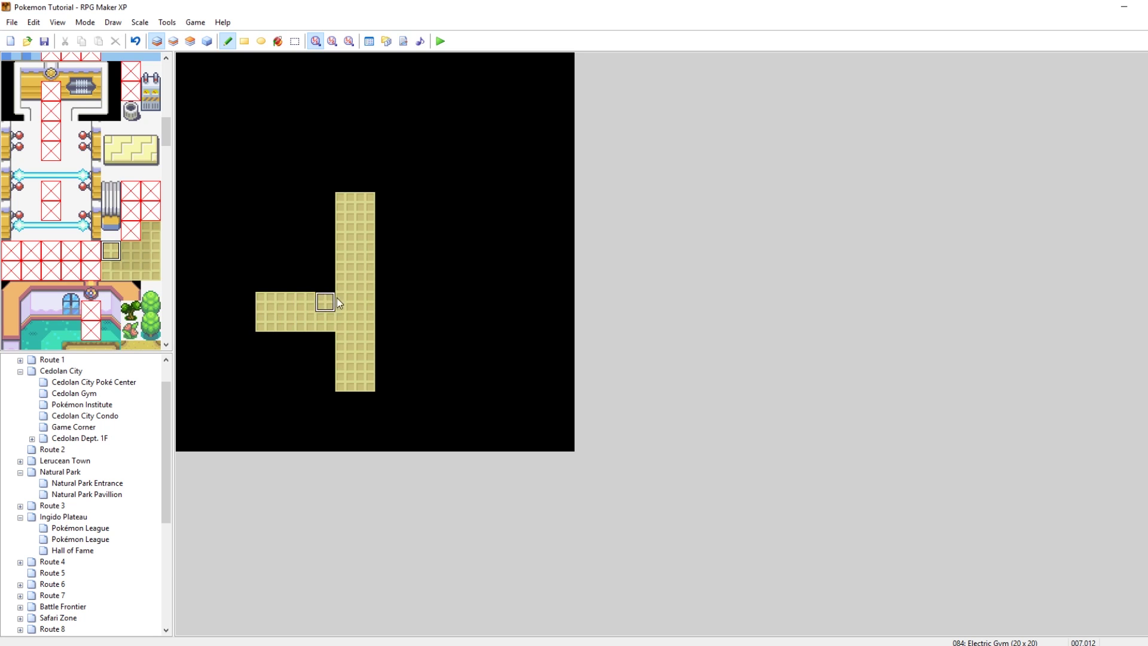
Paint a floor branch to the right of the corridor and a six-tile-wide room at its upper end, narrowing toward the corridor.
{"action": "mouse_move", "coordinate": [389, 230]}
{"action": "left_mouse_down"}
{"action": "mouse_move", "coordinate": [443, 222]}
{"action": "mouse_move", "coordinate": [443, 240]}
{"action": "mouse_move", "coordinate": [390, 242]}
{"action": "left_mouse_up"}
{"action": "mouse_move", "coordinate": [366, 193]}
{"action": "left_mouse_down"}
{"action": "mouse_move", "coordinate": [346, 180]}
{"action": "mouse_move", "coordinate": [344, 141]}
{"action": "mouse_move", "coordinate": [359, 149]}
{"action": "mouse_move", "coordinate": [366, 161]}
{"action": "mouse_move", "coordinate": [320, 144]}
{"action": "mouse_move", "coordinate": [310, 157]}
{"action": "mouse_move", "coordinate": [386, 143]}
{"action": "left_mouse_up"}
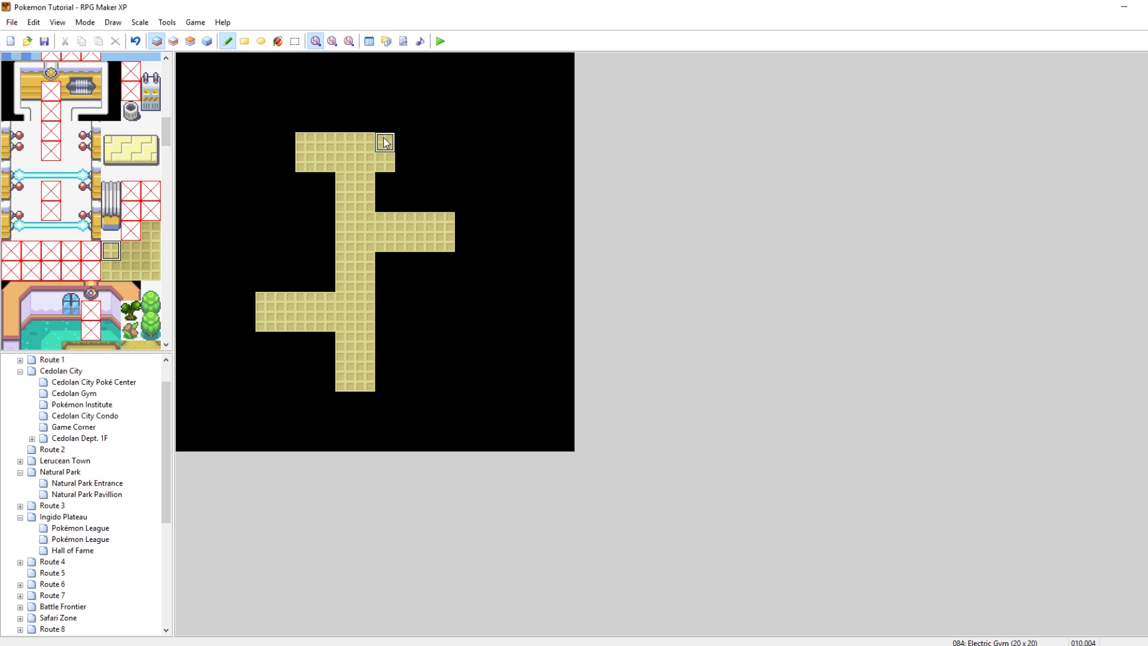
{"action": "left_click", "coordinate": [405, 142]}
{"action": "right_click", "coordinate": [321, 144]}
{"action": "left_click_drag", "start_coordinate": [305, 122], "coordinate": [407, 117]}
{"action": "right_click", "coordinate": [448, 185]}
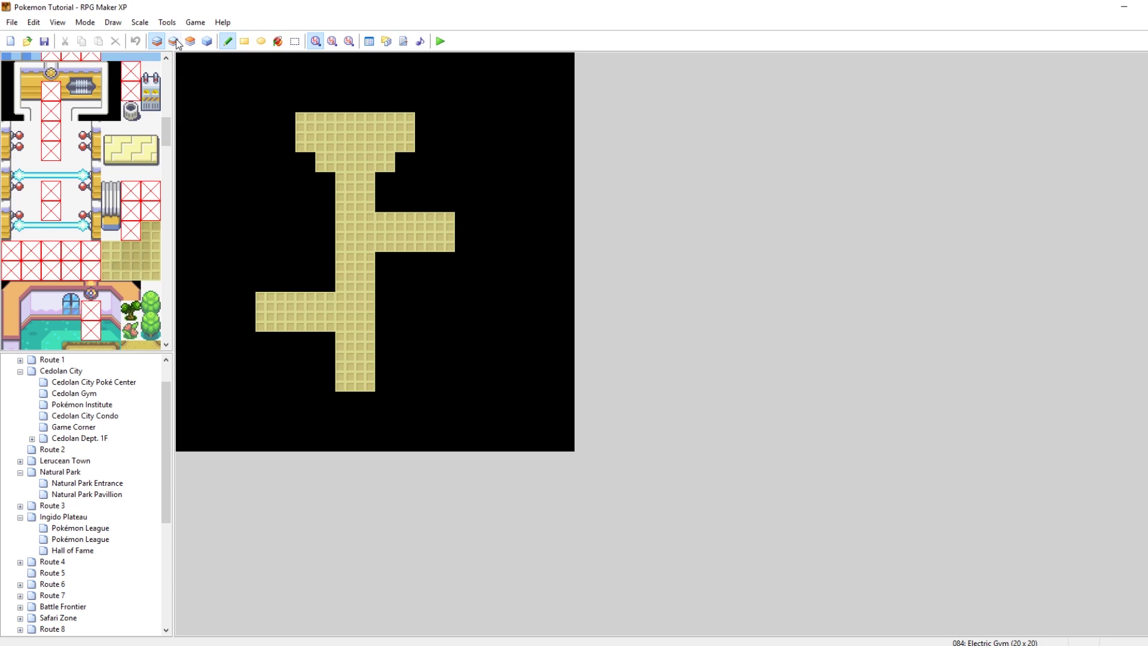
Paint the two-tile-high orange wall above the top room and the right branch, shifting that branch one tile down.
{"action": "left_click_drag", "start_coordinate": [31, 71], "coordinate": [31, 90]}
{"action": "left_click_drag", "start_coordinate": [305, 87], "coordinate": [406, 91]}
{"action": "left_click_drag", "start_coordinate": [405, 190], "coordinate": [393, 184]}
{"action": "left_click", "coordinate": [443, 189]}
{"action": "right_click_drag", "start_coordinate": [445, 242], "coordinate": [392, 193]}
{"action": "left_click", "coordinate": [389, 202]}
Black out the leftover row above the right branch's wall and add the orange wall above the left branch.
{"action": "right_click", "coordinate": [484, 182]}
{"action": "left_click", "coordinate": [444, 201]}
{"action": "key", "text": "ctrl+z"}
{"action": "left_click_drag", "start_coordinate": [460, 188], "coordinate": [387, 184]}
{"action": "key", "text": "ctrl+s"}
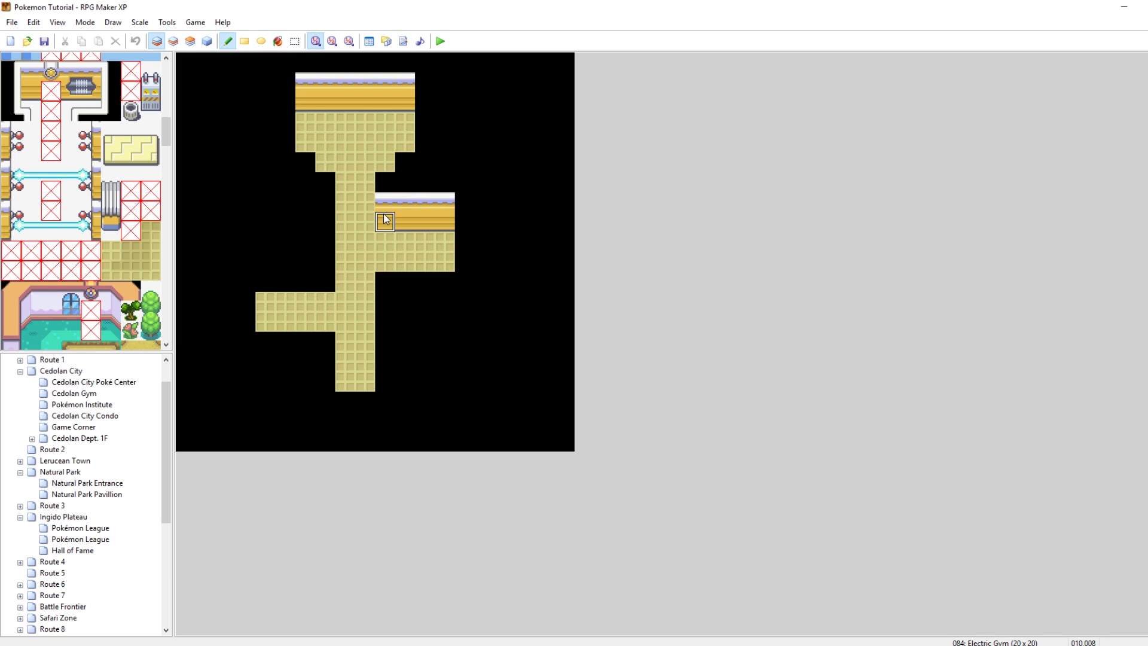
{"action": "left_click", "coordinate": [318, 260]}
{"action": "right_click", "coordinate": [500, 246]}
{"action": "scroll", "coordinate": [45, 156], "scroll_direction": "up", "scroll_amount": 2}
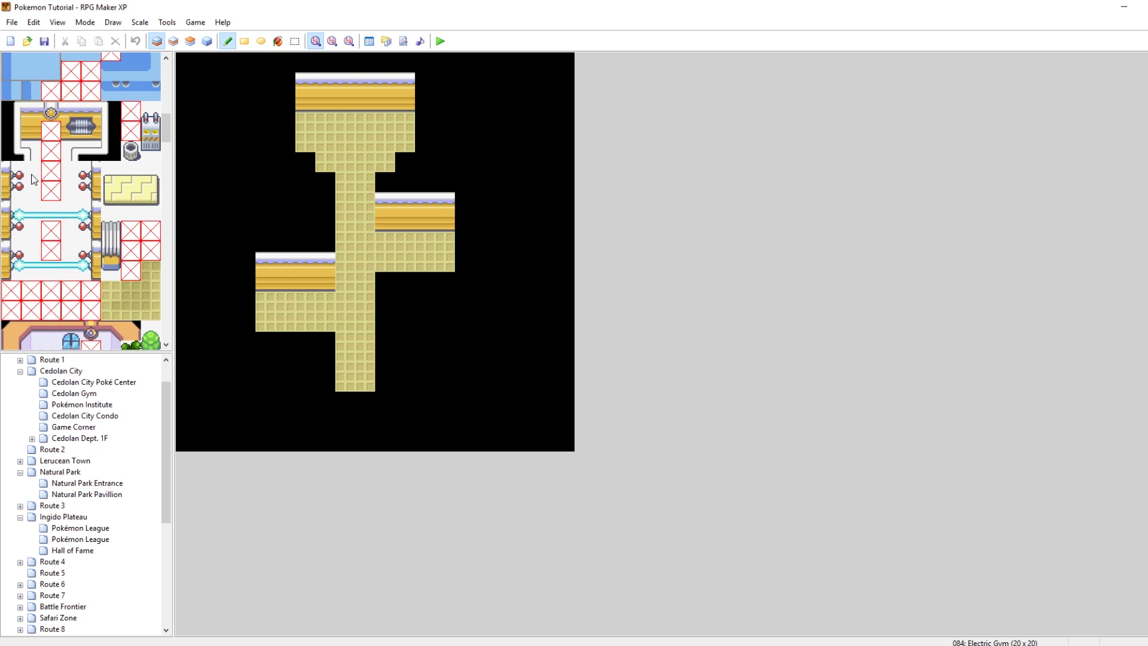
{"action": "left_click_drag", "start_coordinate": [11, 271], "coordinate": [90, 251]}
{"action": "left_click", "coordinate": [384, 207]}
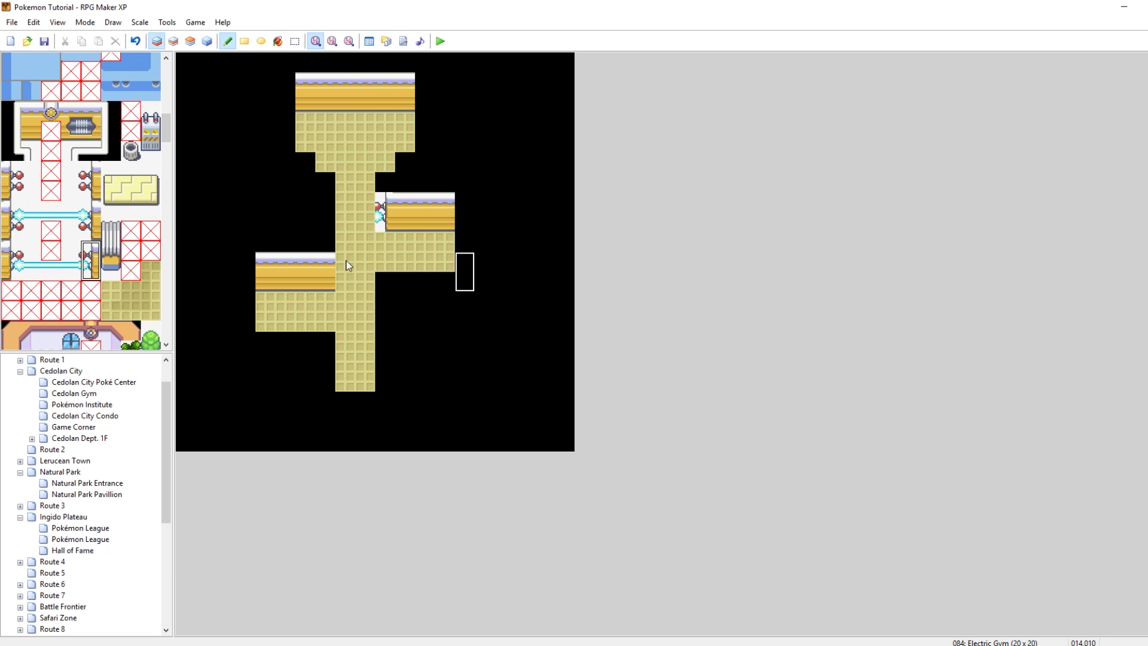
{"action": "key", "text": "ctrl+z"}
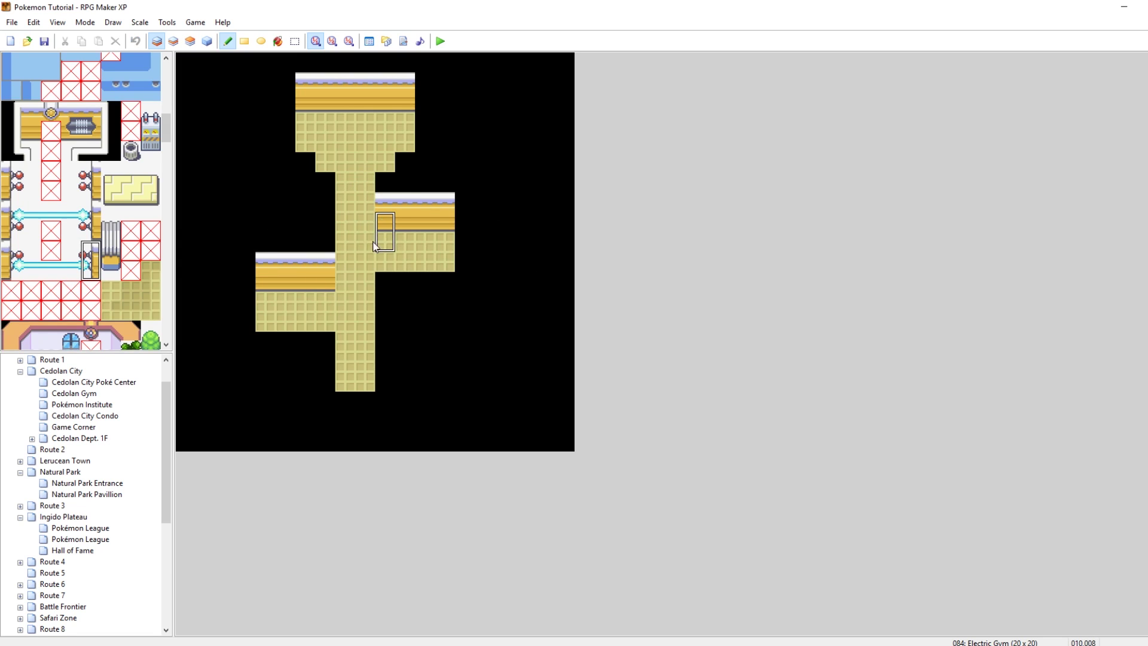
Shift the left branch and its wall one tile left and widen the corridor floor to three tiles.
{"action": "right_click_drag", "start_coordinate": [326, 318], "coordinate": [248, 182]}
{"action": "left_click", "coordinate": [249, 181]}
{"action": "right_click", "coordinate": [344, 320]}
{"action": "left_click", "coordinate": [305, 382]}
{"action": "mouse_move", "coordinate": [325, 381]}
{"action": "left_mouse_down"}
{"action": "mouse_move", "coordinate": [325, 362]}
{"action": "mouse_move", "coordinate": [306, 382]}
{"action": "left_mouse_up"}
{"action": "right_click", "coordinate": [265, 381]}
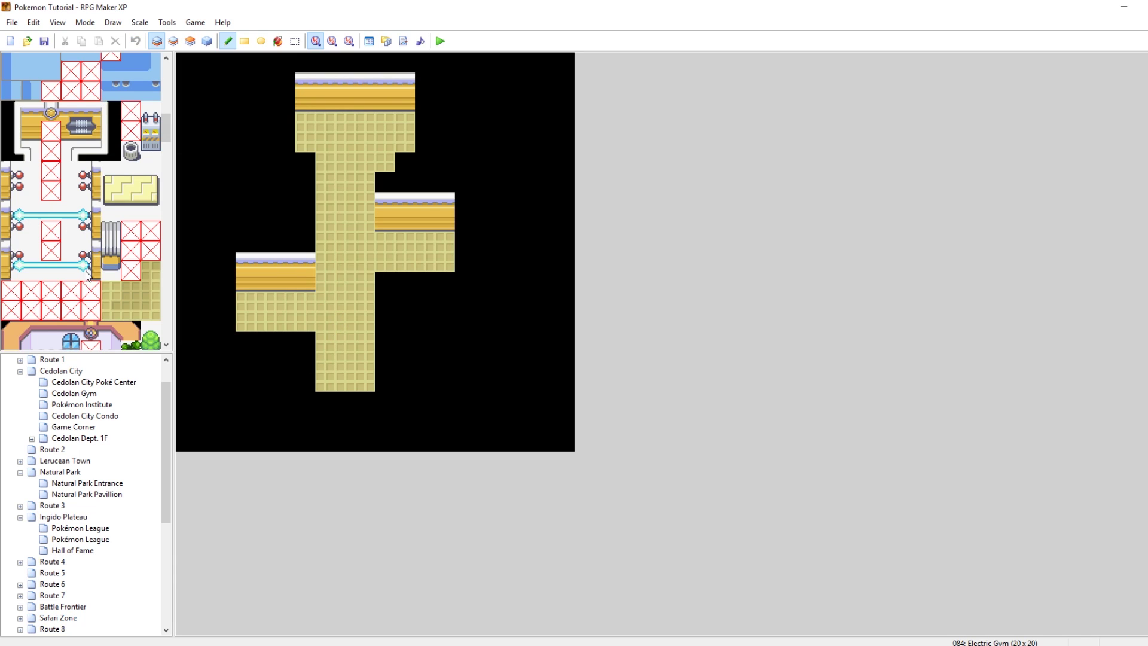
On layer 2, place a facing pair of electric gate posts across the corridor, level with the left branch's wall.
{"action": "left_click", "coordinate": [173, 42]}
{"action": "left_click", "coordinate": [11, 270]}
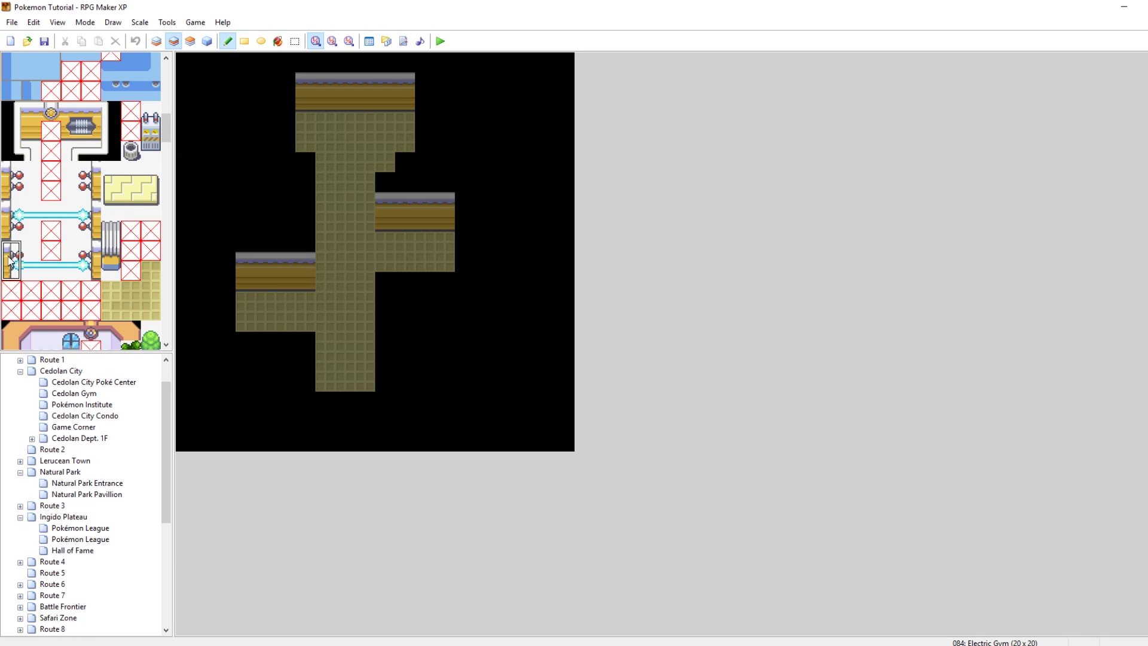
{"action": "left_click", "coordinate": [325, 281]}
{"action": "left_click", "coordinate": [12, 211]}
{"action": "left_click", "coordinate": [326, 262]}
{"action": "right_click", "coordinate": [341, 281]}
{"action": "left_click_drag", "start_coordinate": [325, 281], "coordinate": [326, 263]}
{"action": "left_click", "coordinate": [10, 231]}
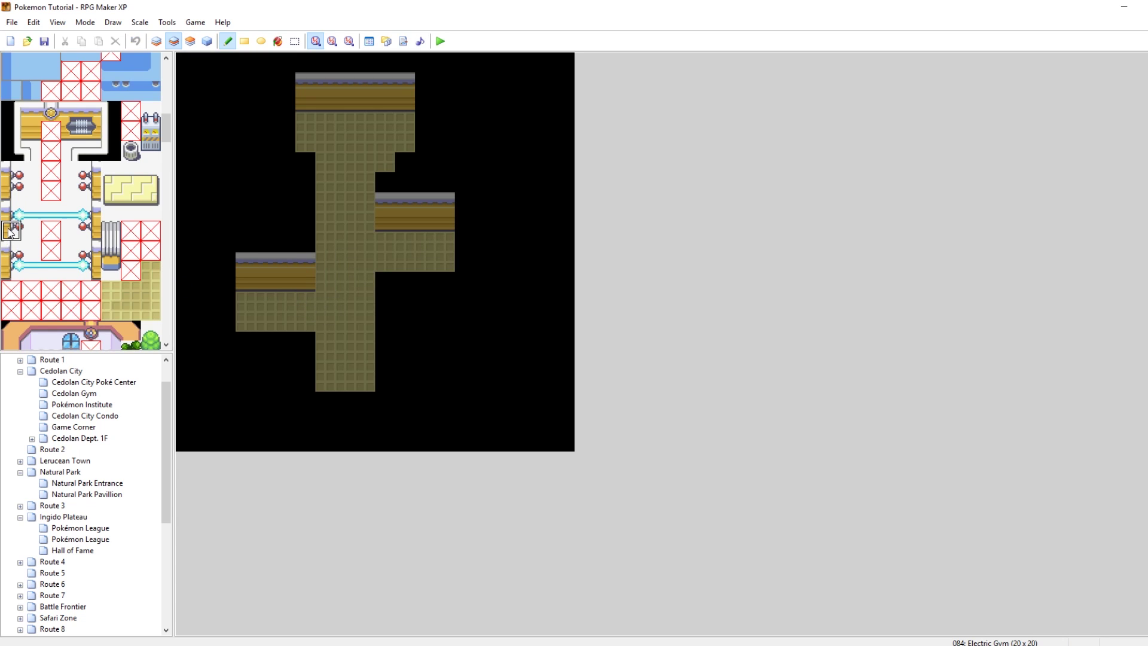
{"action": "left_click", "coordinate": [11, 250]}
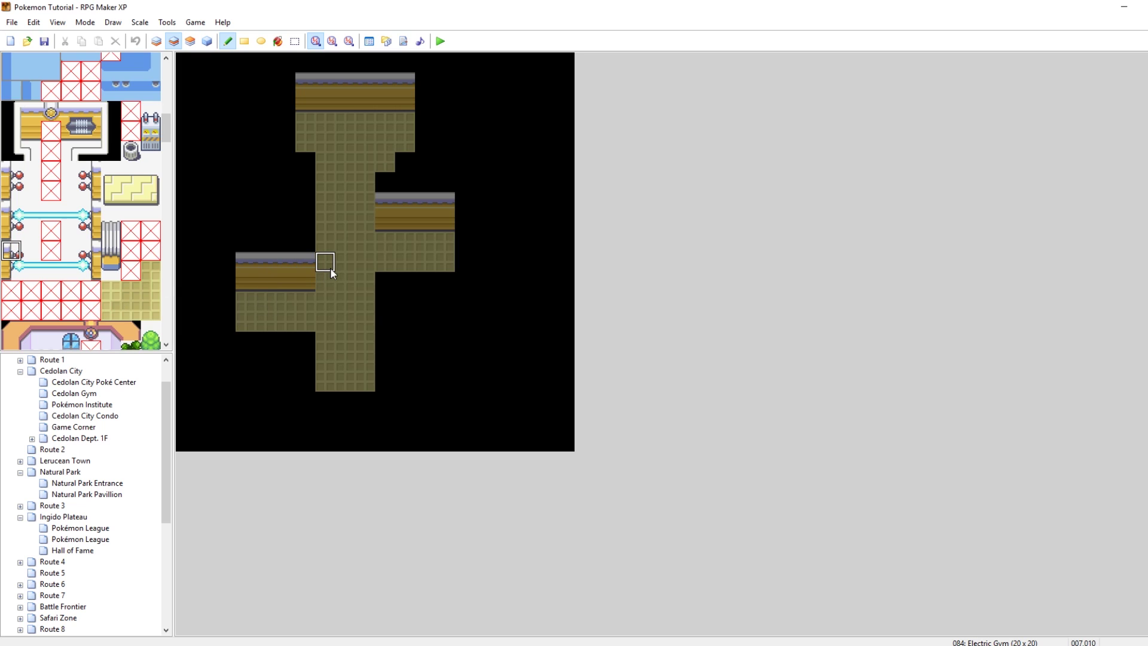
{"action": "left_click", "coordinate": [12, 231]}
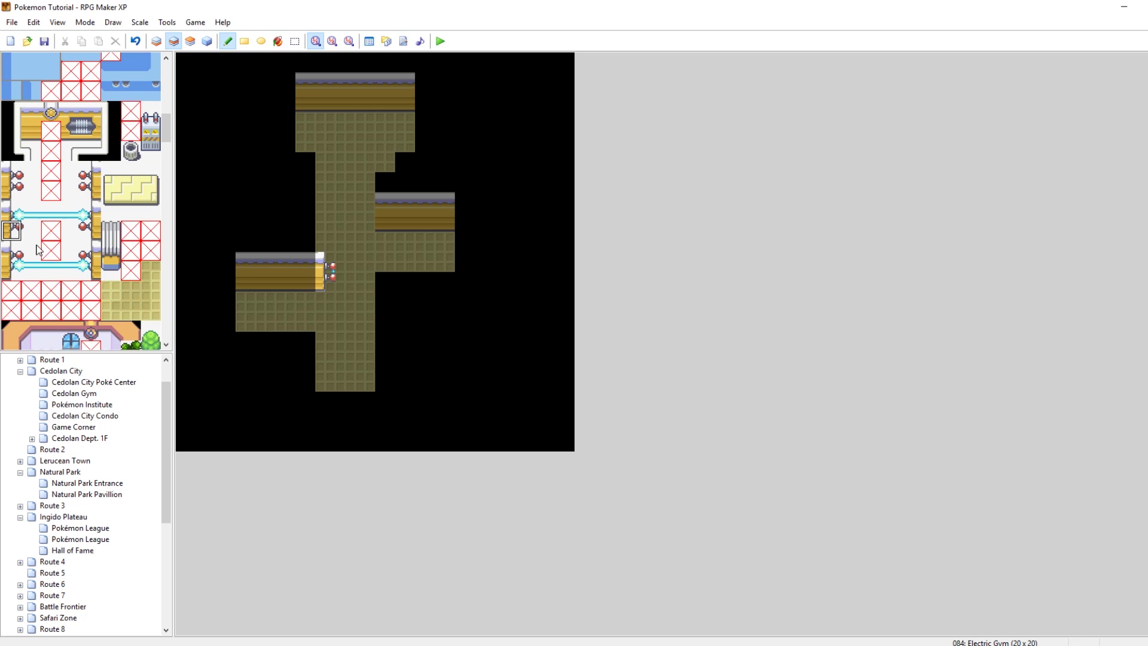
{"action": "left_click_drag", "start_coordinate": [12, 193], "coordinate": [11, 172]}
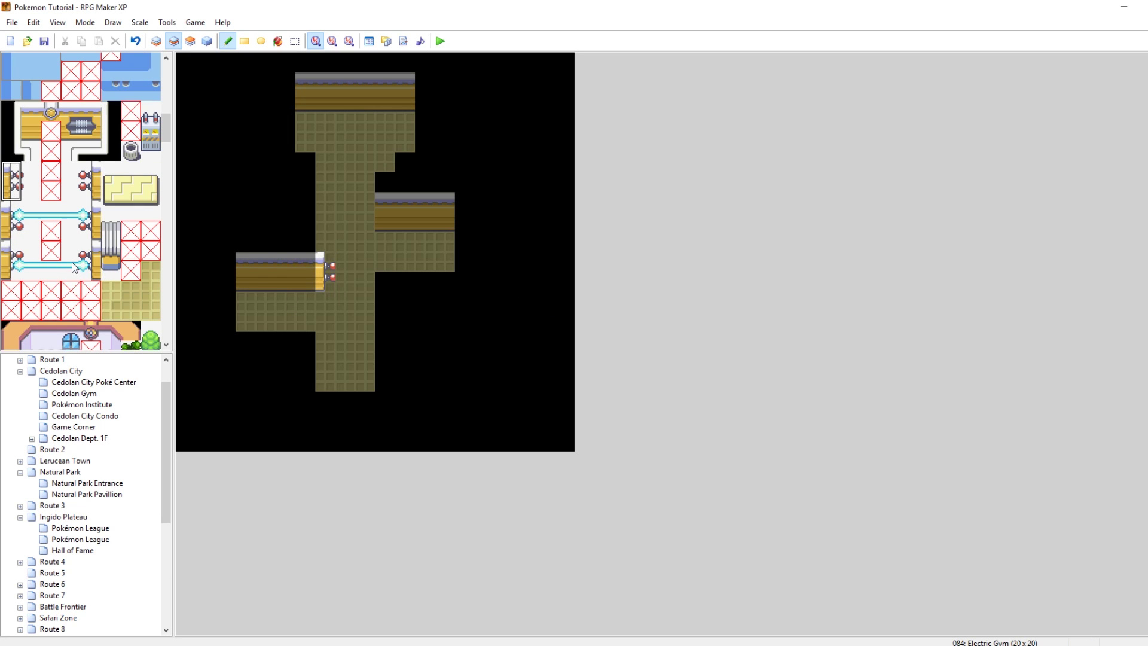
{"action": "left_click_drag", "start_coordinate": [92, 183], "coordinate": [91, 173]}
{"action": "left_click", "coordinate": [365, 271]}
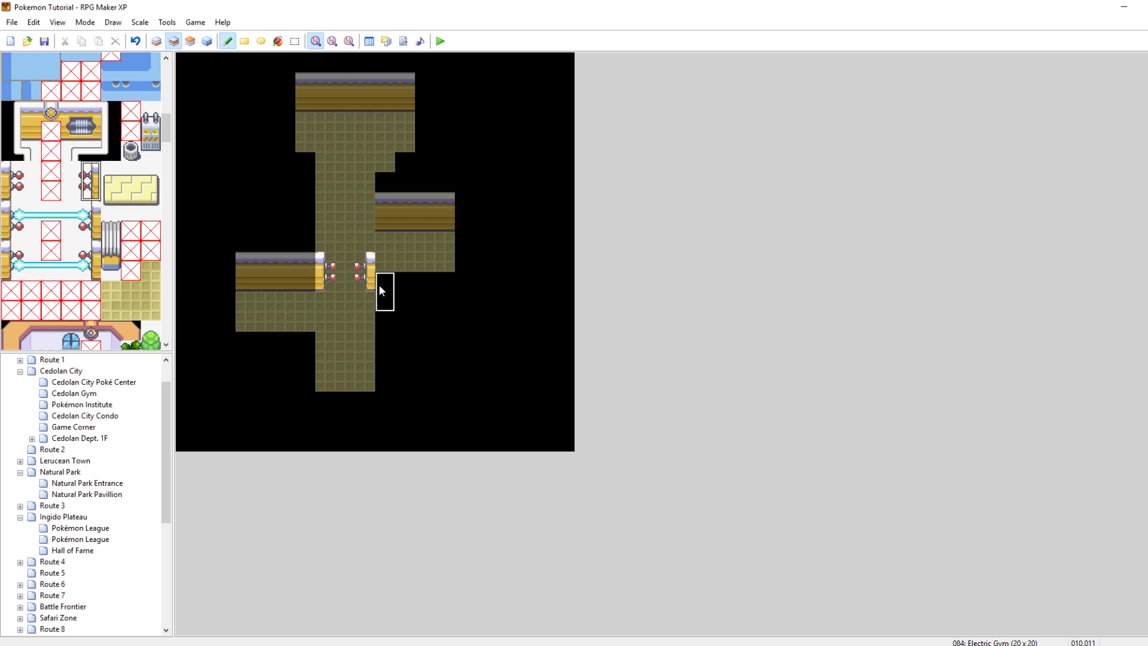
Move the left branch, its wall and the adjoining gate post one tile further left across layers 1 and 2.
{"action": "right_click_drag", "start_coordinate": [333, 286], "coordinate": [234, 257]}
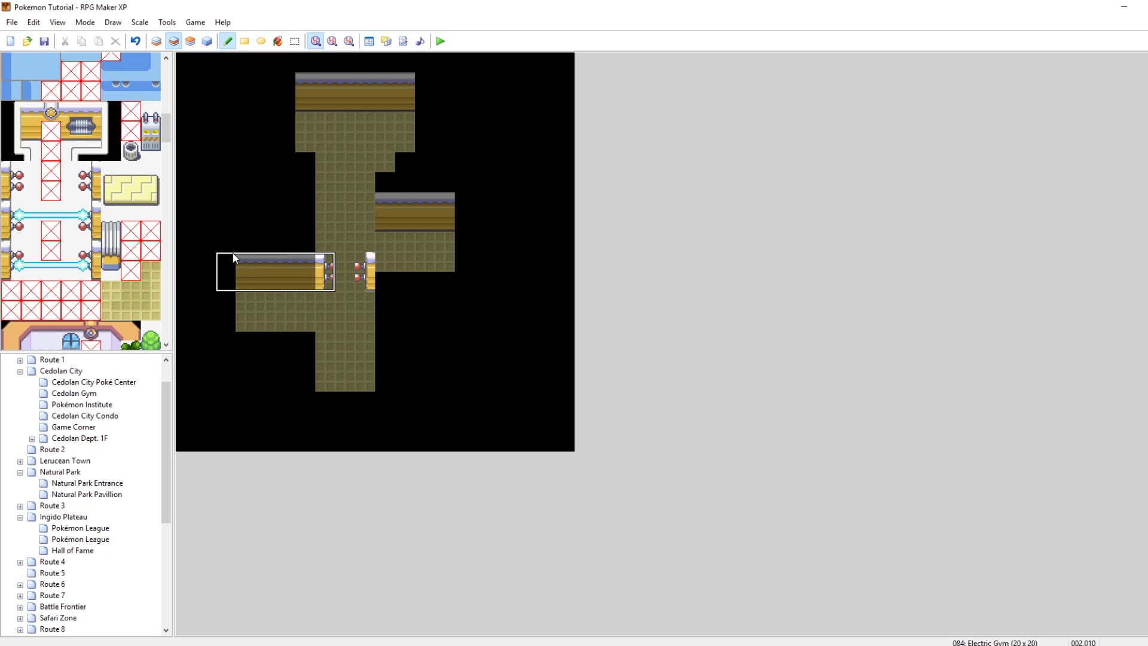
{"action": "left_click", "coordinate": [156, 41]}
{"action": "right_click_drag", "start_coordinate": [305, 320], "coordinate": [227, 262]}
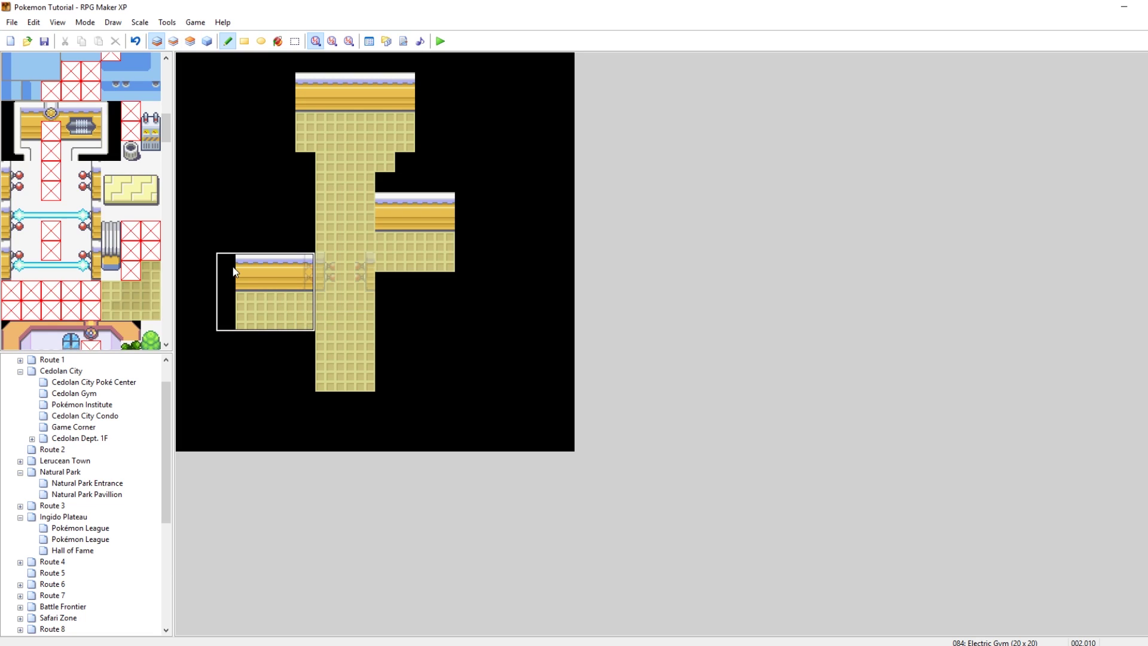
{"action": "left_click", "coordinate": [206, 266]}
{"action": "left_click", "coordinate": [173, 40]}
{"action": "right_click", "coordinate": [246, 182]}
{"action": "left_click", "coordinate": [325, 272]}
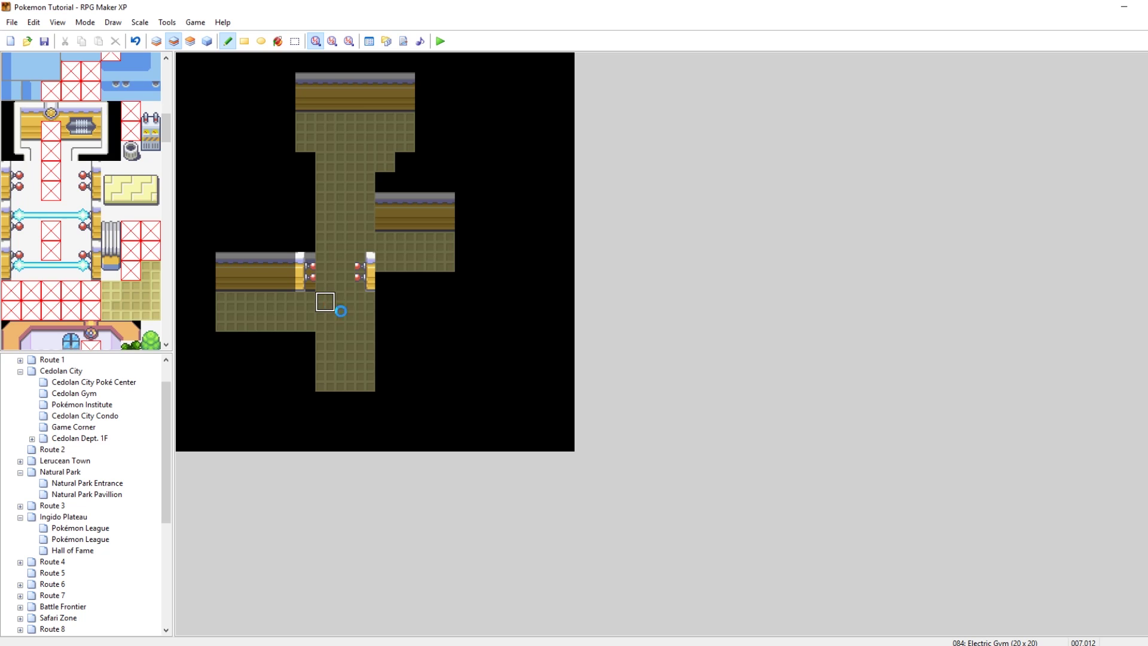
On layer 1, widen the corridor floor one tile leftward up to the top room and blacken the corner tile above the right branch.
{"action": "left_click", "coordinate": [157, 41]}
{"action": "right_click", "coordinate": [323, 281]}
{"action": "left_click_drag", "start_coordinate": [313, 214], "coordinate": [307, 160]}
{"action": "right_click", "coordinate": [404, 207]}
{"action": "left_click", "coordinate": [365, 182]}
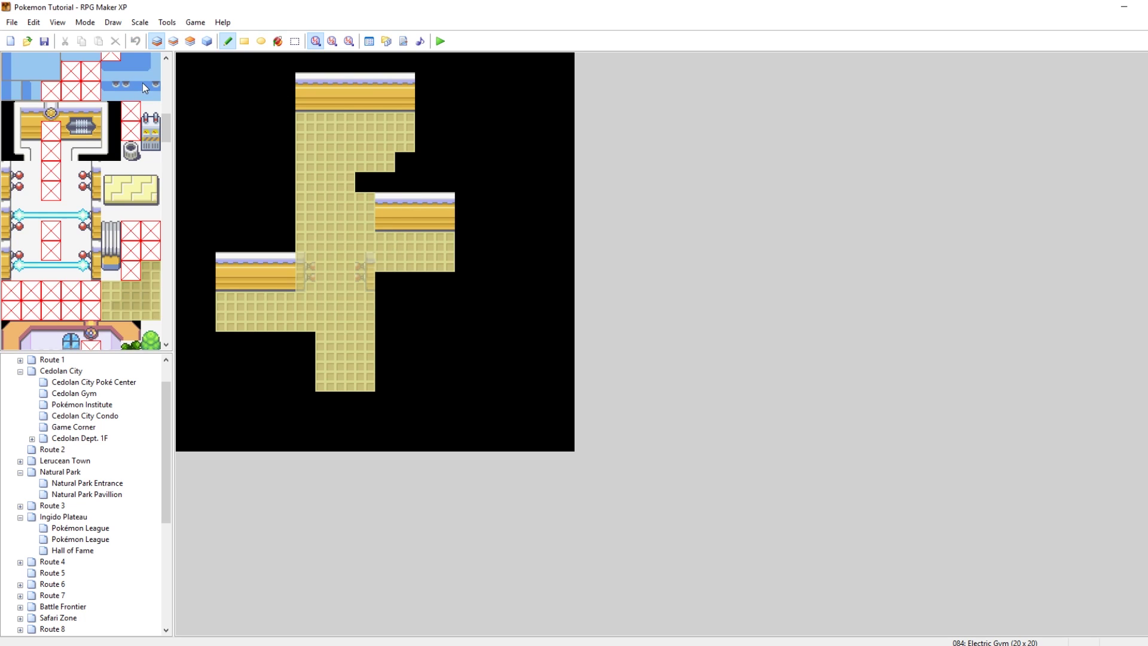
On layer 2, place a second pair of gate posts level with the right branch's wall and switch to the events layer.
{"action": "left_click", "coordinate": [173, 41]}
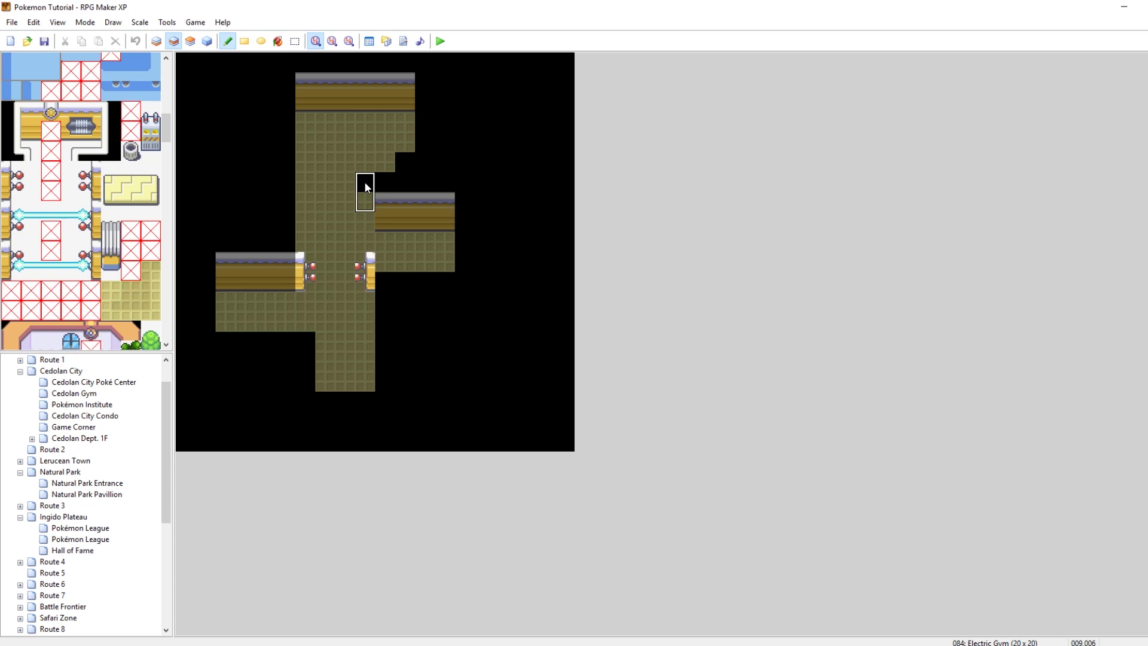
{"action": "left_click", "coordinate": [365, 202]}
{"action": "left_click", "coordinate": [306, 203]}
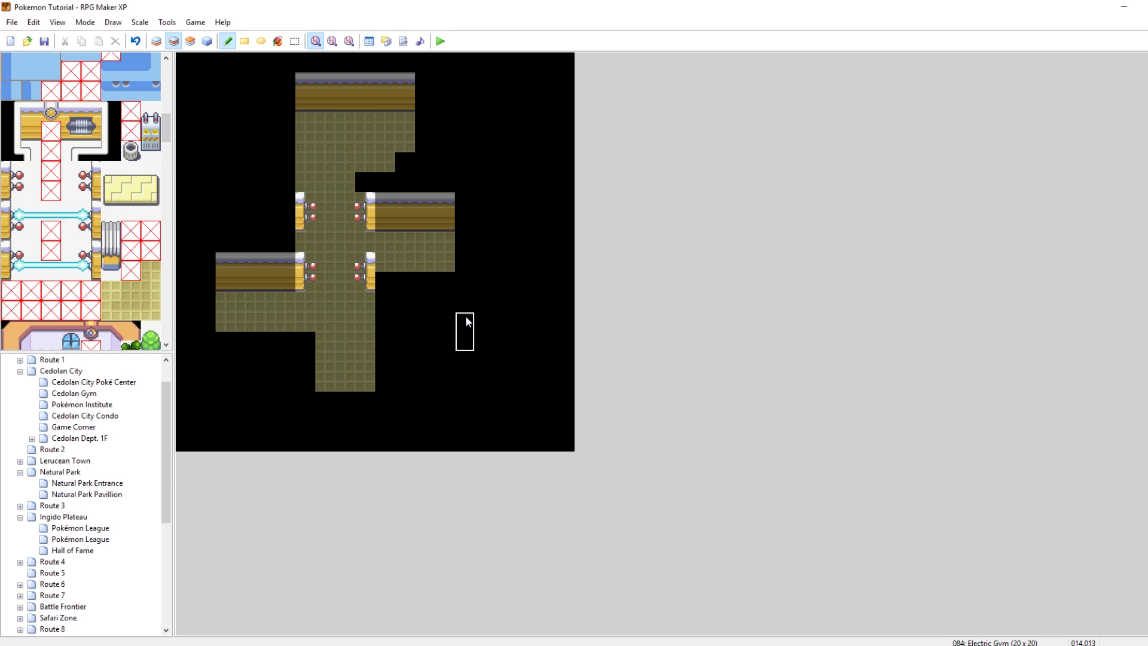
{"action": "left_click", "coordinate": [205, 44]}
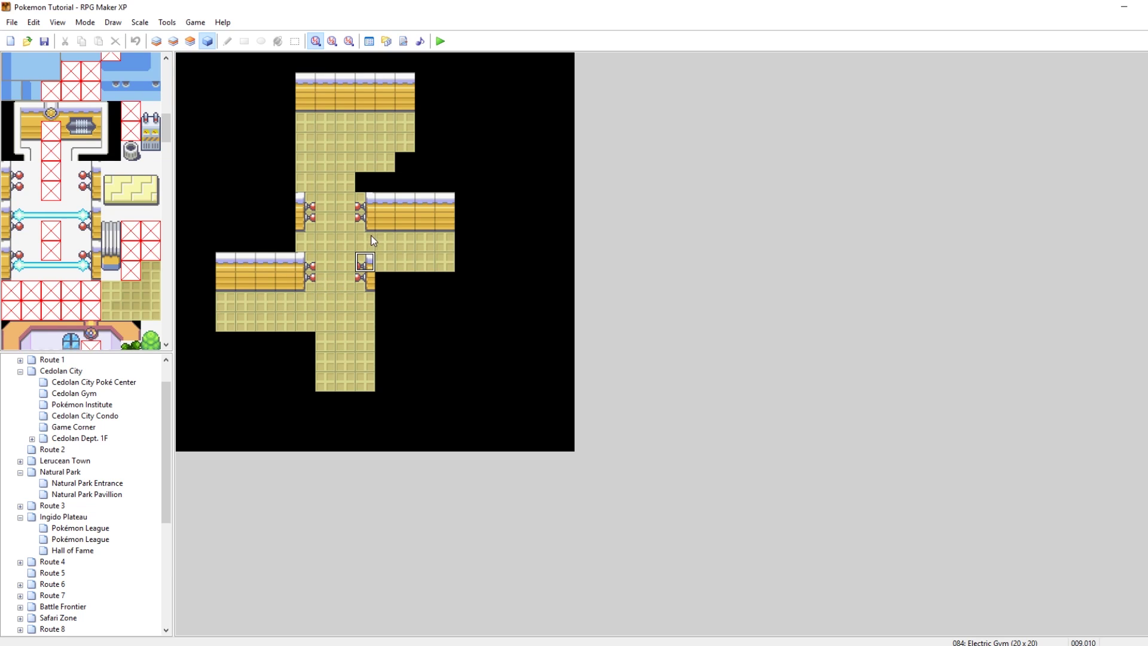
On layer 1, fill the black corner tile just above the right branch's wall with floor and return to the events layer.
{"action": "left_click", "coordinate": [156, 41]}
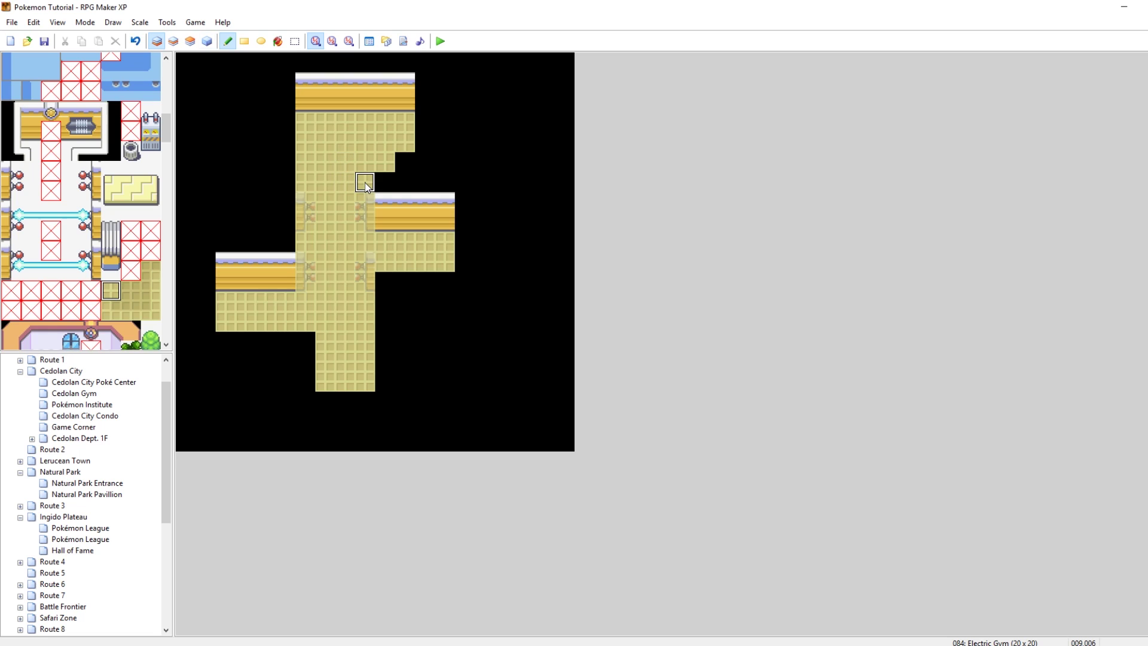
{"action": "left_click", "coordinate": [207, 41]}
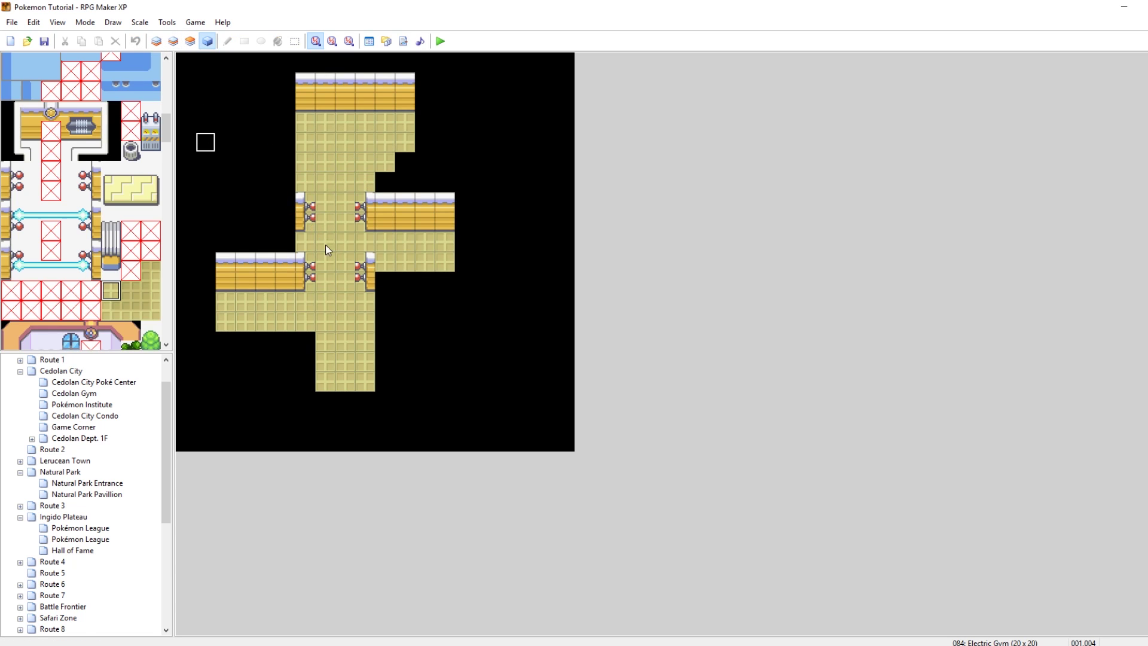
Create an event on the lower gate's left post and give it the tileset graphic of the left post with beam.
{"action": "right_click", "coordinate": [308, 282]}
{"action": "left_click", "coordinate": [329, 288]}
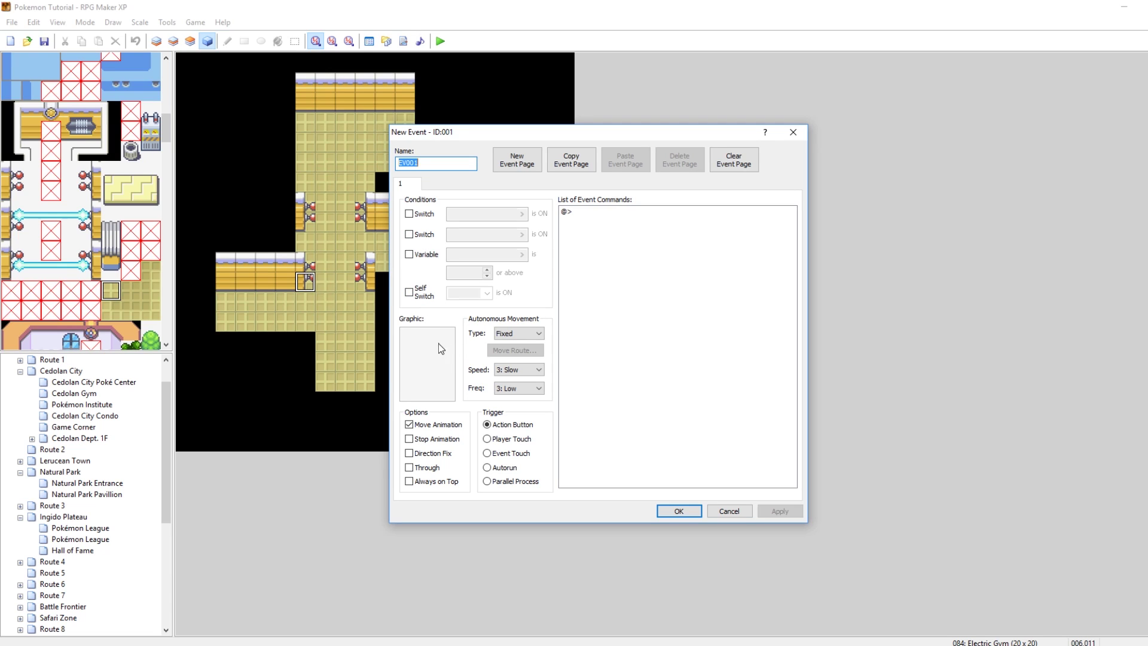
{"action": "double_click", "coordinate": [432, 341]}
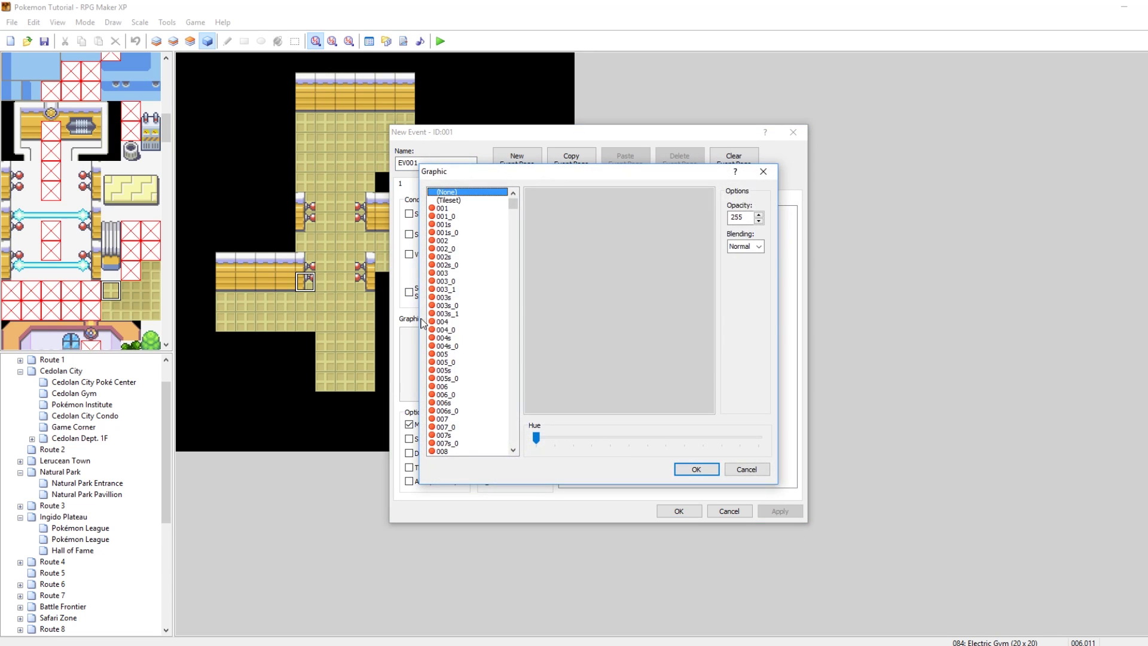
{"action": "left_click", "coordinate": [454, 200]}
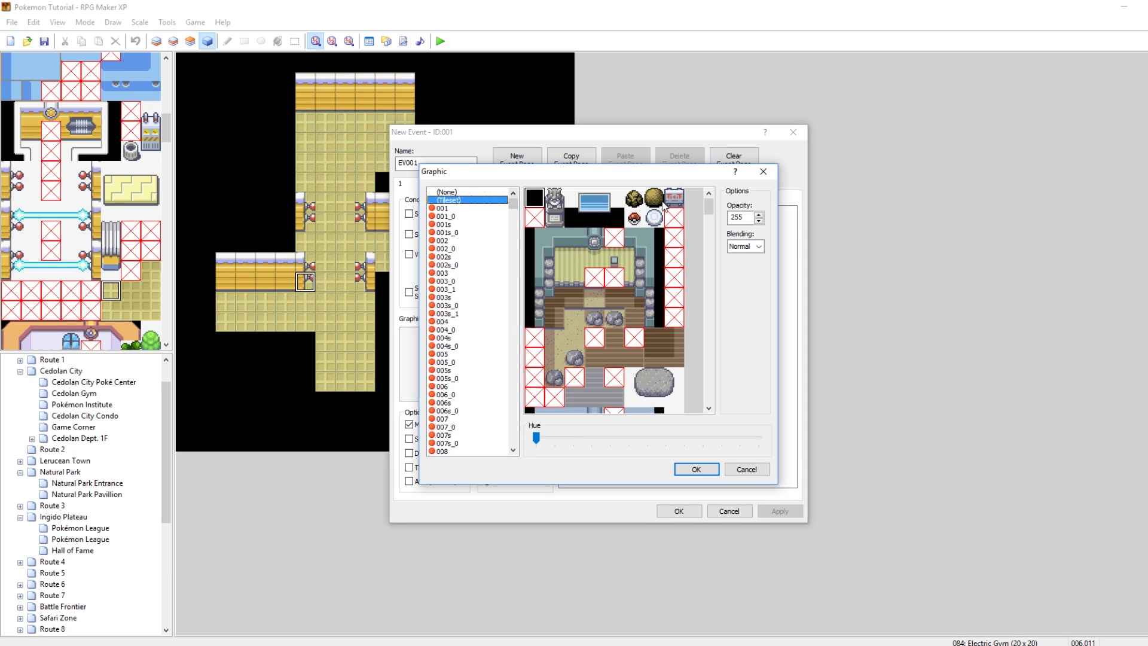
{"action": "left_click_drag", "start_coordinate": [708, 212], "coordinate": [708, 249]}
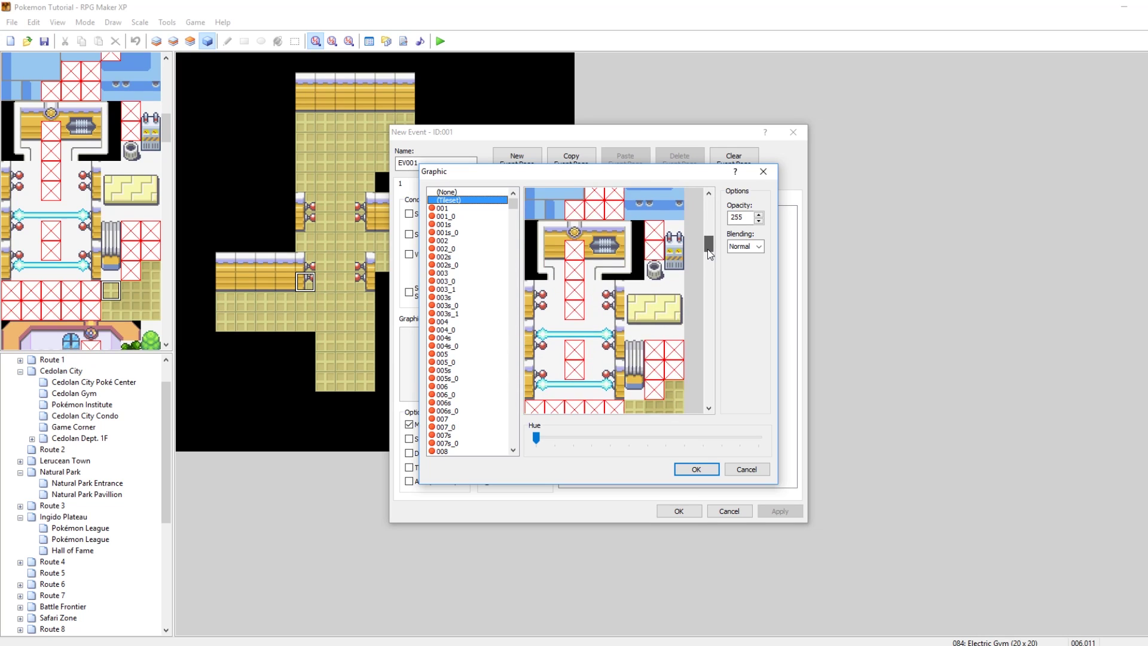
{"action": "left_click", "coordinate": [534, 390]}
{"action": "left_click", "coordinate": [696, 470]}
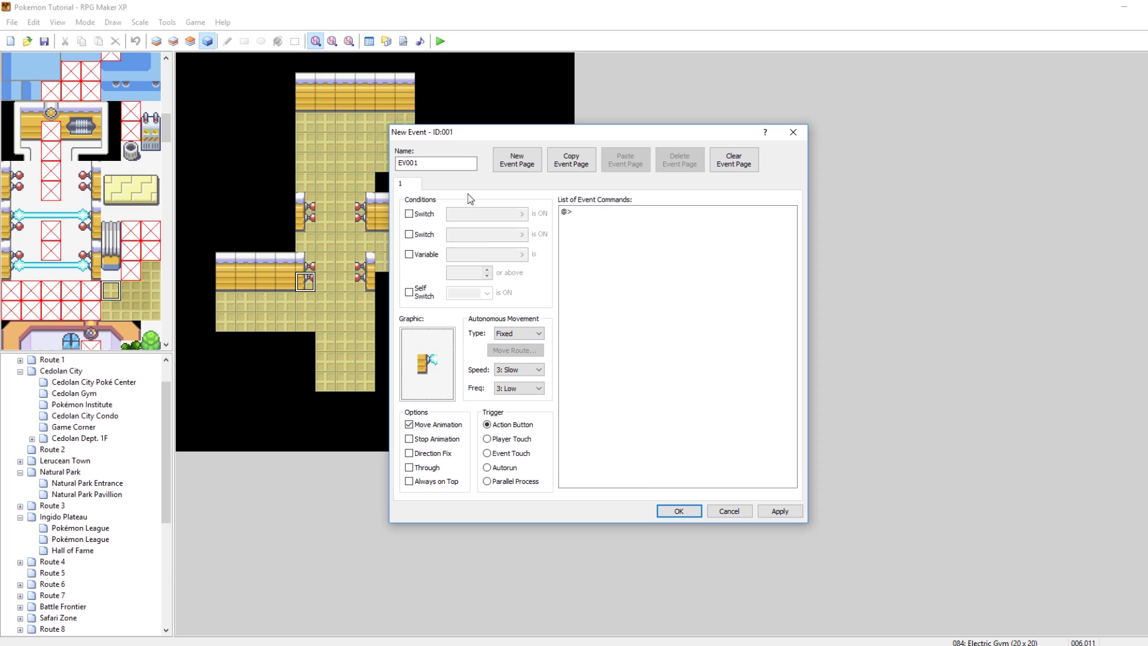
Add a blank second page to the event, conditioned on switch 0061 named Gate1Unlocked, and save the event.
{"action": "left_click", "coordinate": [498, 168]}
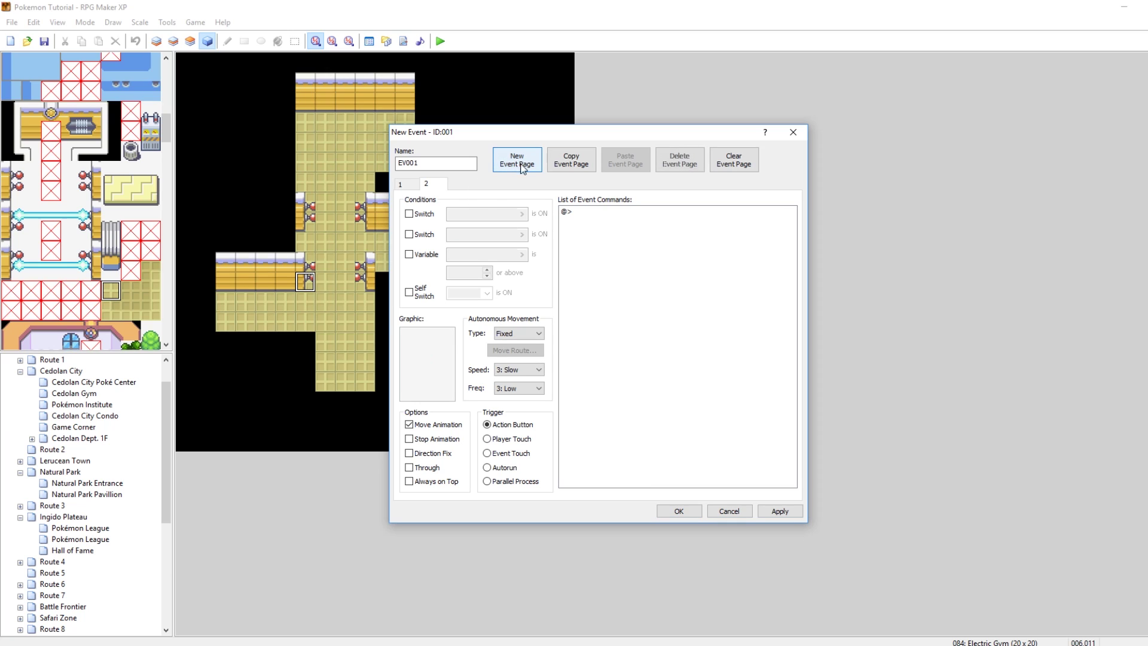
{"action": "left_click", "coordinate": [409, 214]}
{"action": "left_click", "coordinate": [484, 214]}
{"action": "left_click", "coordinate": [541, 269]}
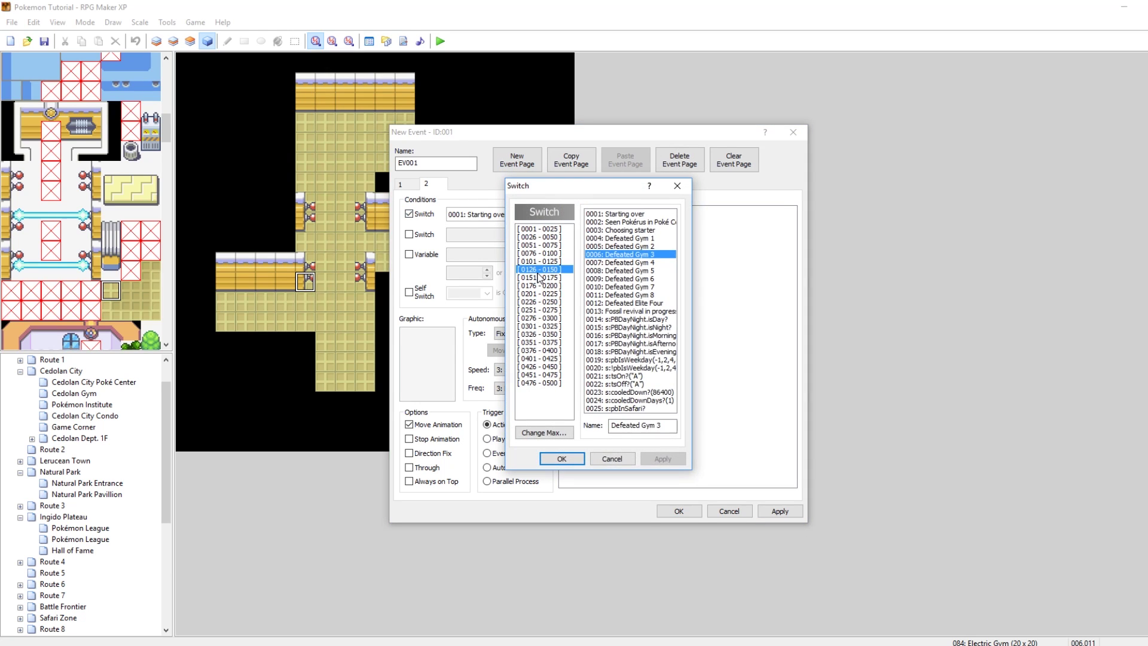
{"action": "left_click", "coordinate": [543, 261]}
{"action": "left_click", "coordinate": [544, 257]}
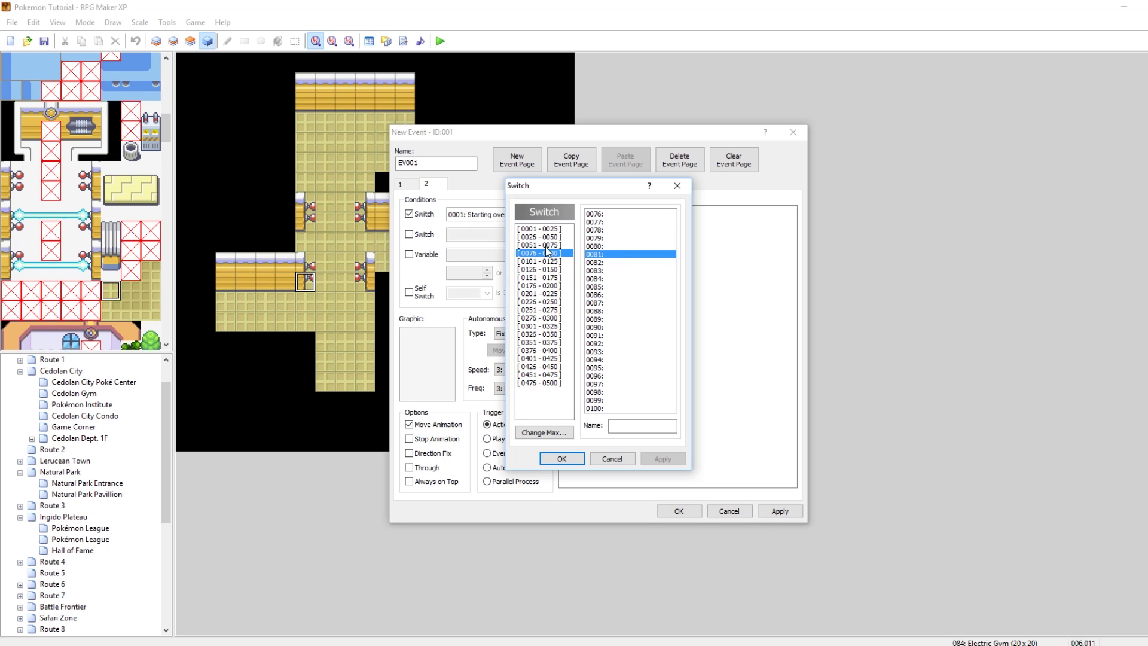
{"action": "left_click", "coordinate": [546, 246]}
{"action": "left_click", "coordinate": [624, 295]}
{"action": "left_click", "coordinate": [624, 423]}
{"action": "type", "text": "Gate1Unlocked"}
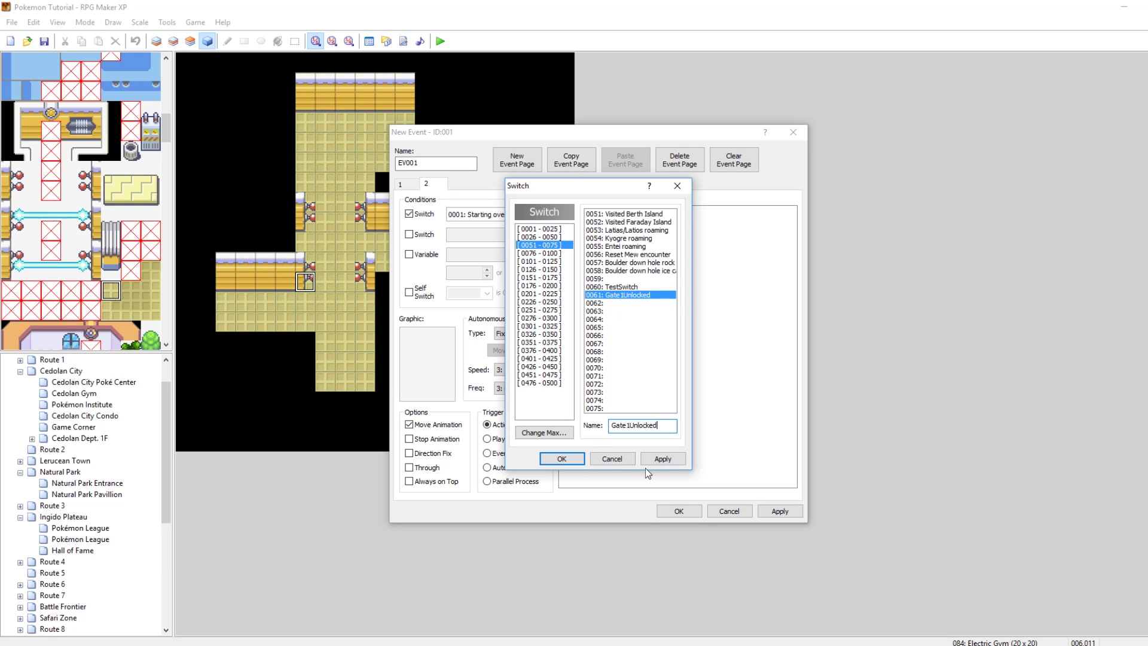
{"action": "left_click", "coordinate": [571, 458]}
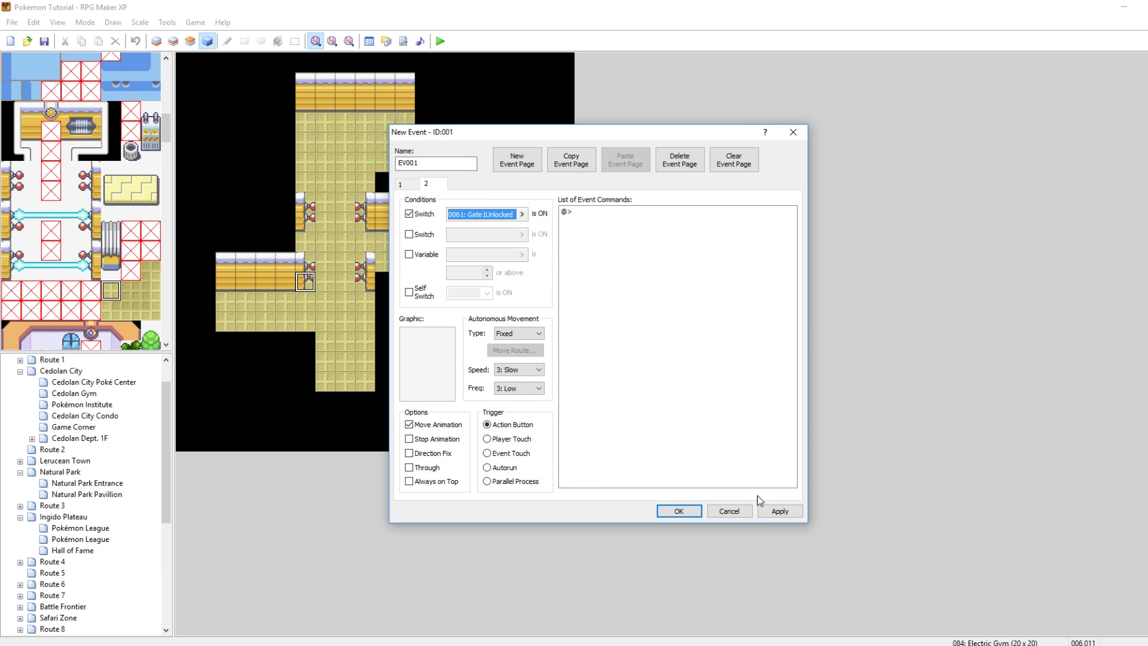
{"action": "left_click", "coordinate": [779, 511]}
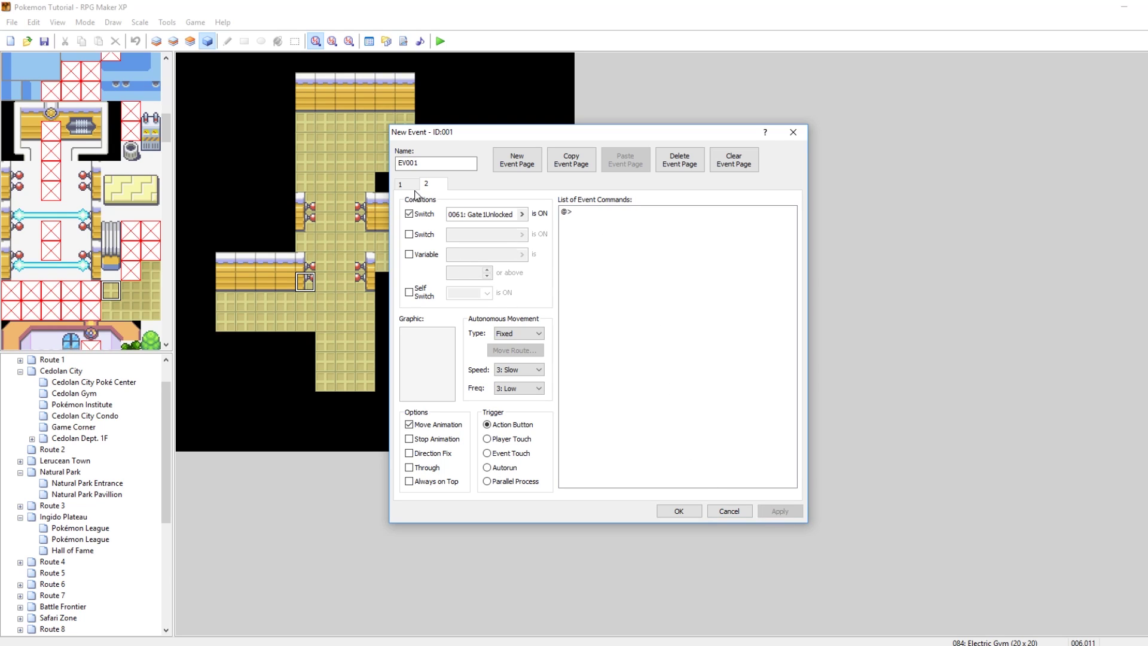
{"action": "left_click", "coordinate": [402, 184]}
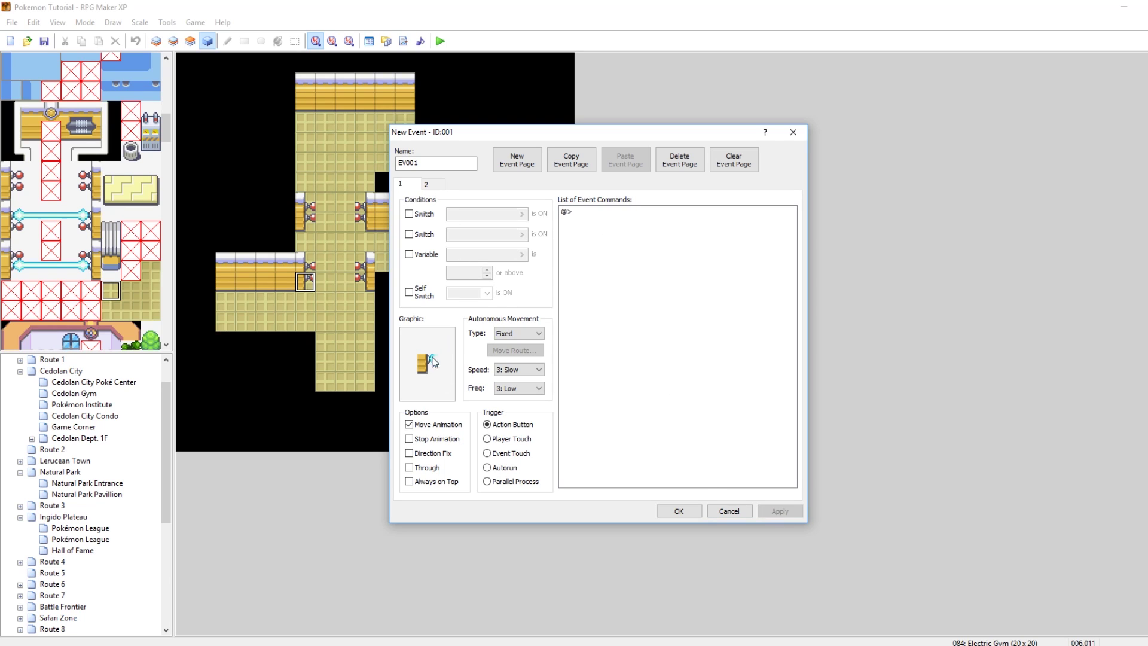
{"action": "left_click", "coordinate": [426, 184]}
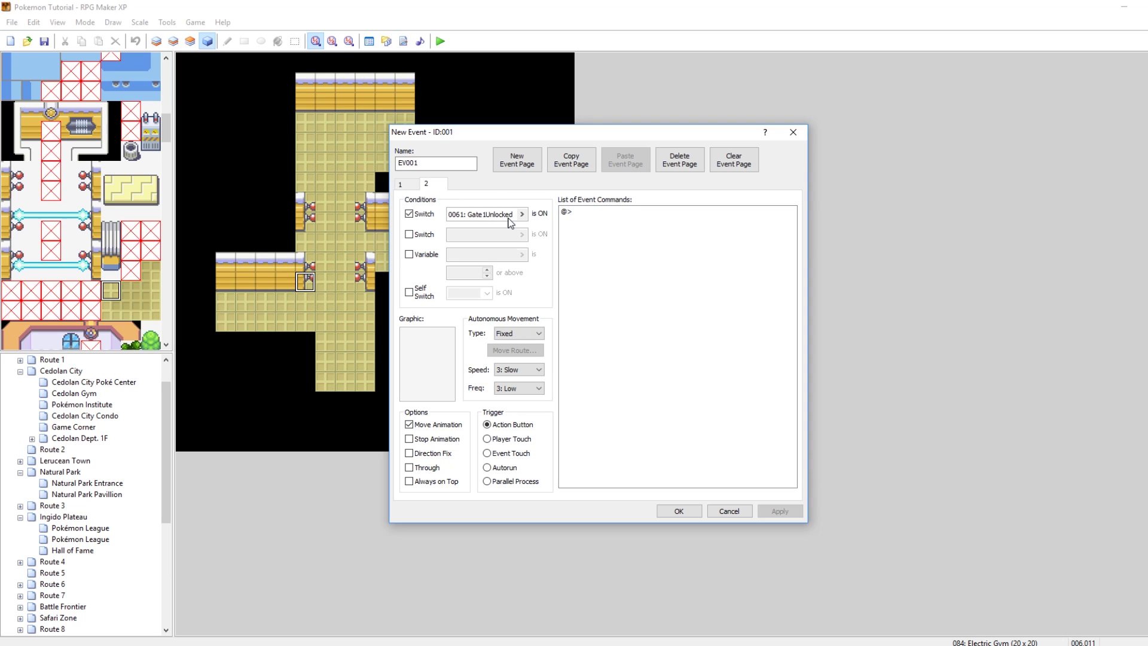
{"action": "left_click", "coordinate": [678, 511]}
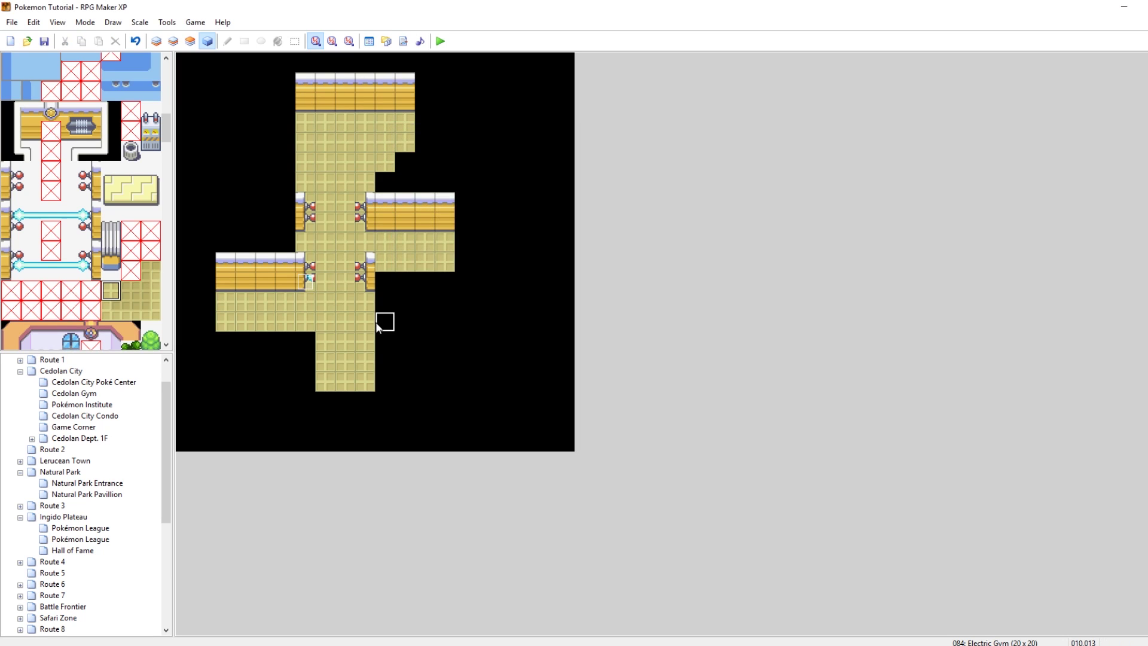
Copy the left post event one tile to the right and change its first-page graphic to the horizontal beam tile.
{"action": "left_click", "coordinate": [308, 282]}
{"action": "right_click", "coordinate": [325, 280]}
{"action": "left_click", "coordinate": [341, 285]}
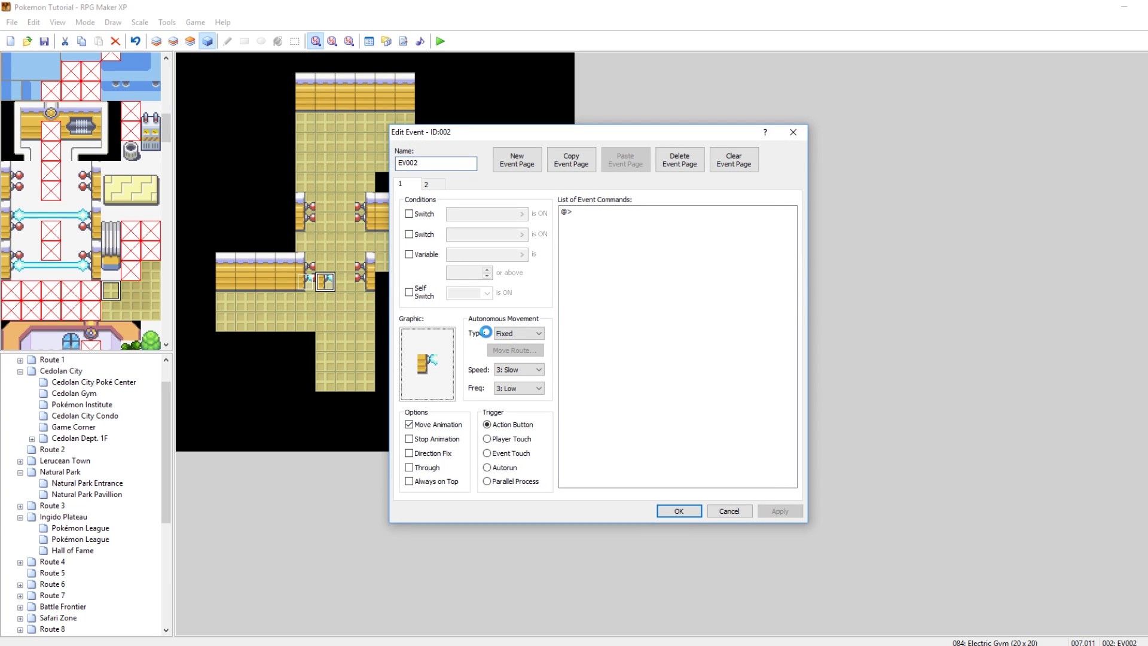
{"action": "double_click", "coordinate": [428, 359]}
{"action": "left_click", "coordinate": [696, 469]}
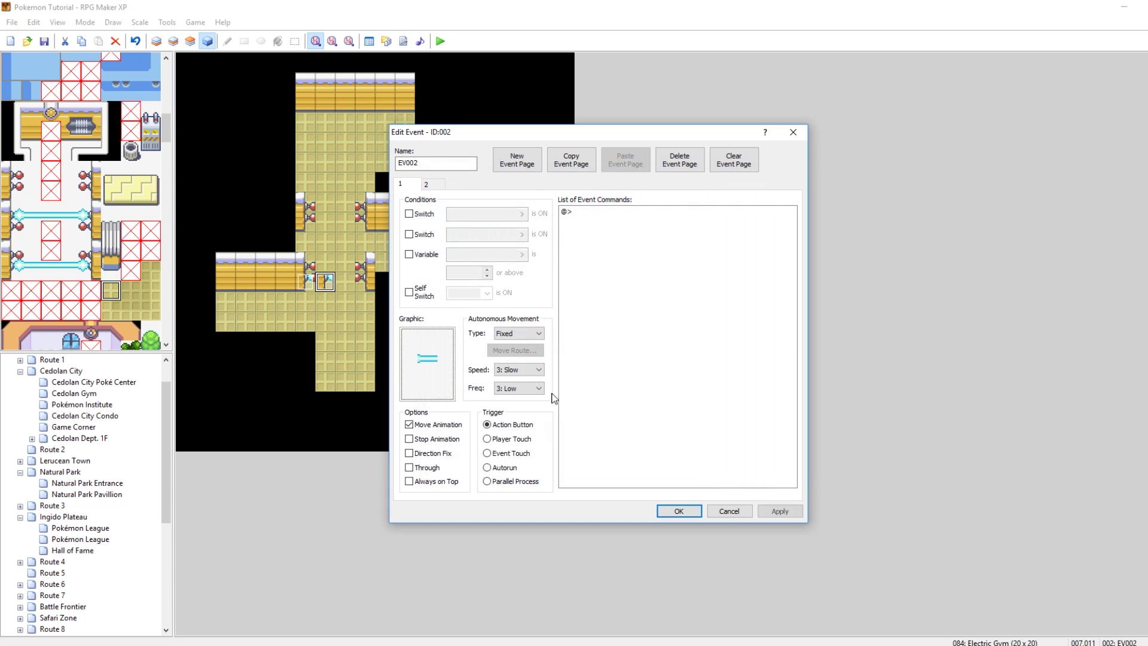
{"action": "left_click", "coordinate": [679, 511]}
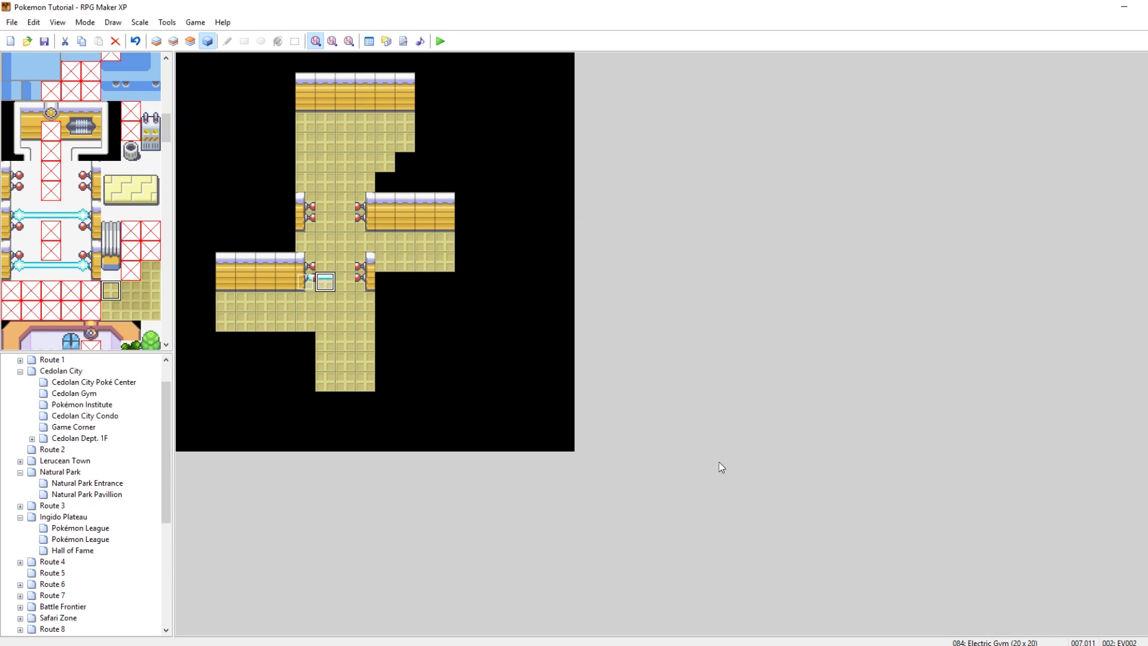
Paste the beam event onto the corridor's next tile and set its first-page graphic to the adjoining beam segment.
{"action": "right_click", "coordinate": [346, 281]}
{"action": "left_click", "coordinate": [384, 297]}
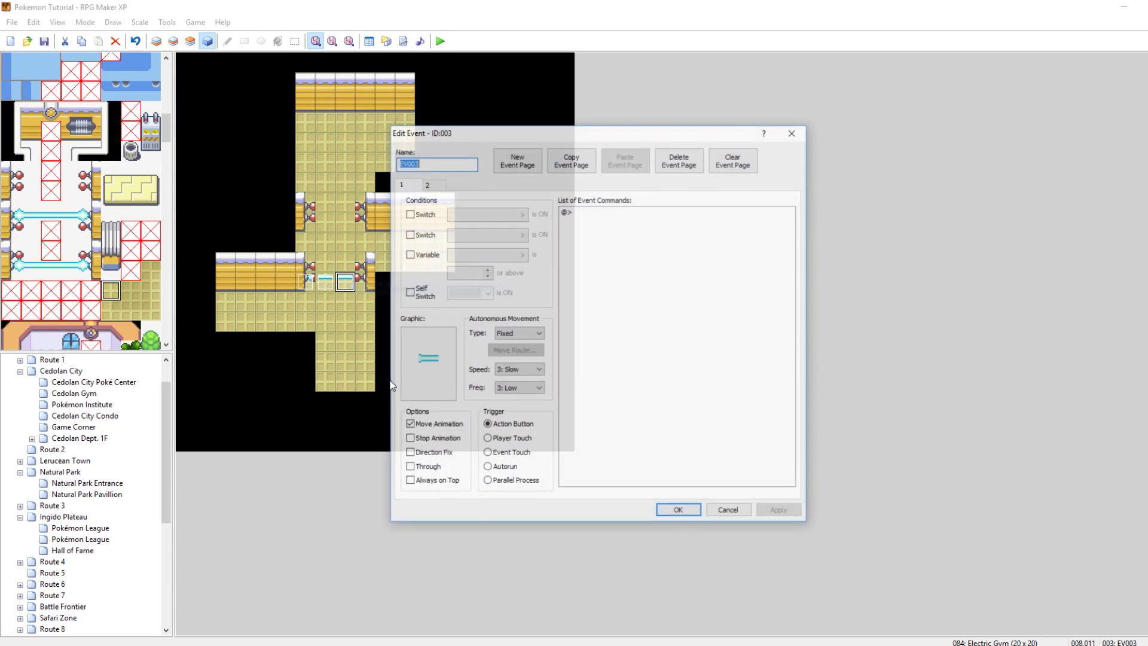
{"action": "double_click", "coordinate": [428, 359]}
{"action": "left_click", "coordinate": [600, 406]}
{"action": "left_click", "coordinate": [693, 468]}
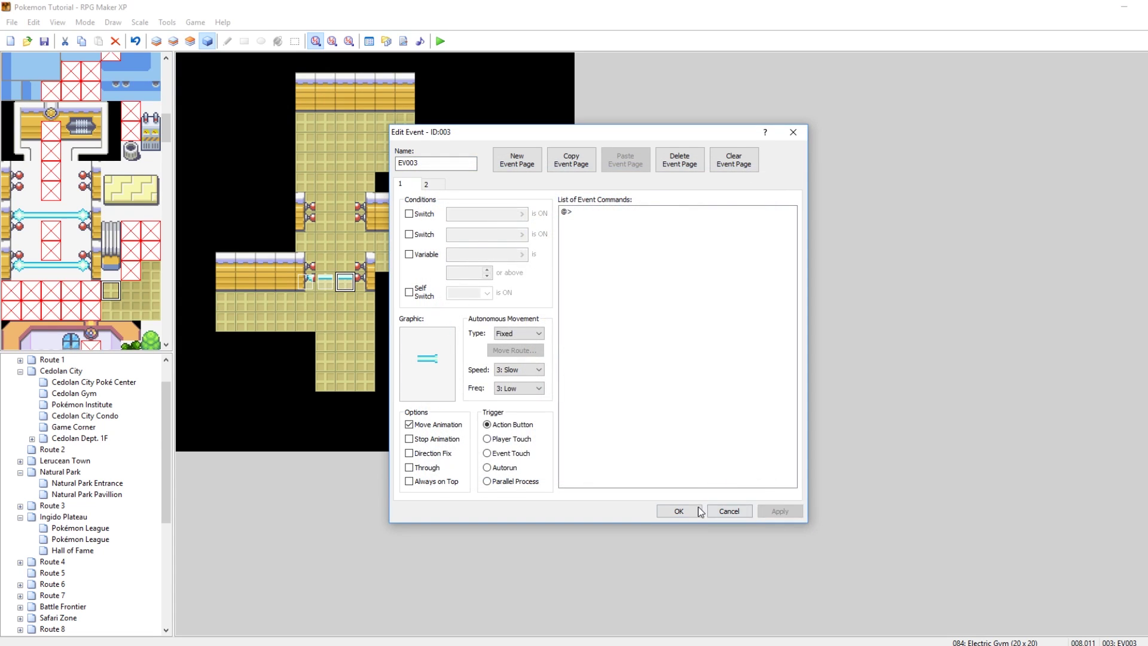
{"action": "left_click", "coordinate": [699, 511]}
Paste the gate event onto the lower gate's right post and set its graphic to the right post with beam.
{"action": "left_click", "coordinate": [369, 284]}
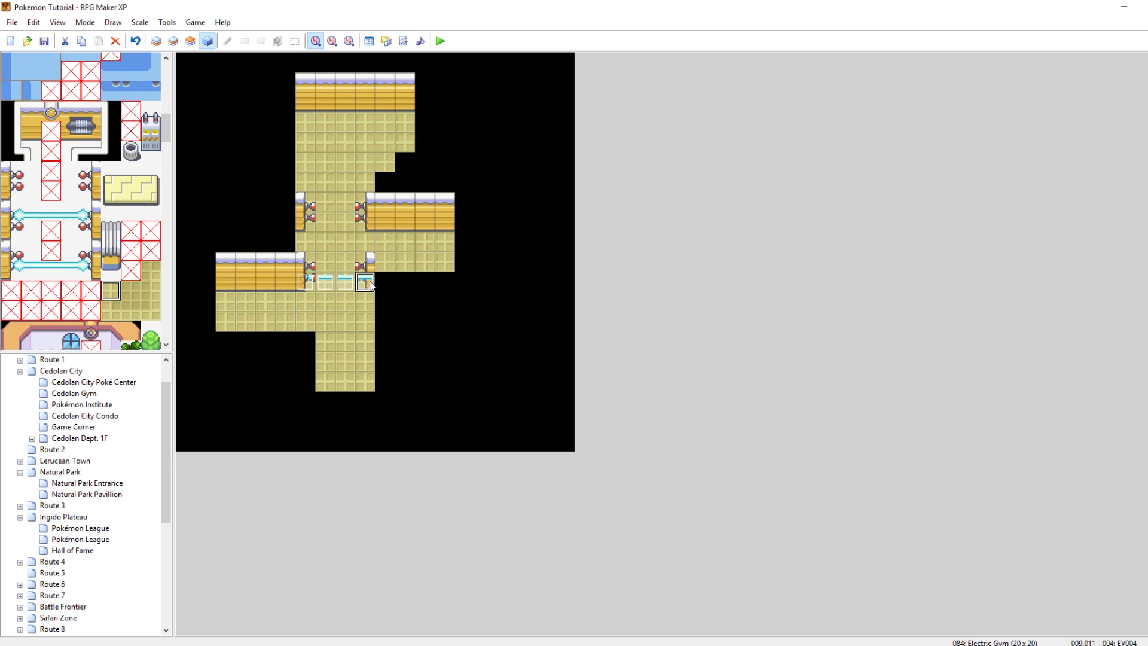
{"action": "right_click", "coordinate": [370, 285]}
{"action": "left_click", "coordinate": [394, 296]}
{"action": "double_click", "coordinate": [427, 358]}
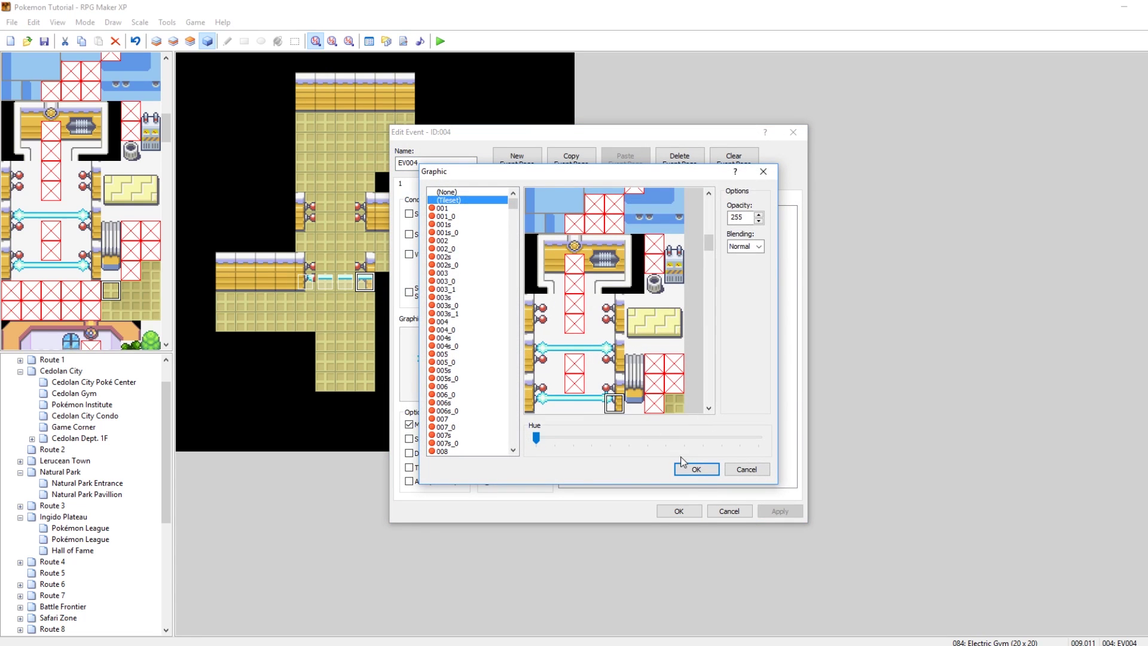
{"action": "left_click", "coordinate": [697, 470]}
{"action": "left_click", "coordinate": [678, 511]}
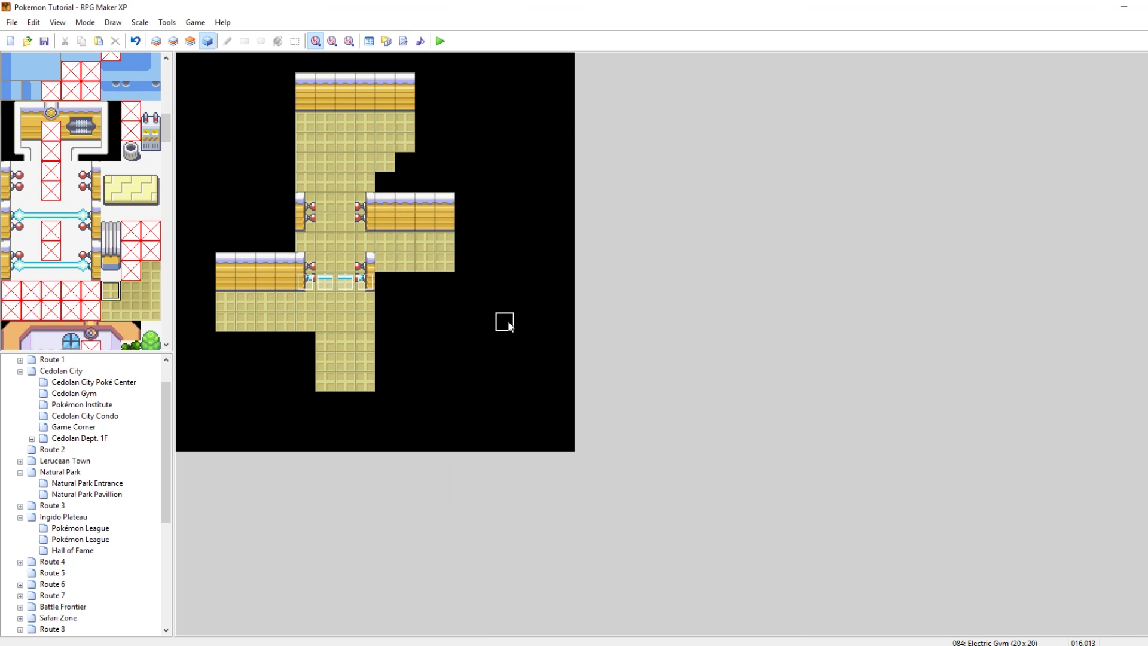
Create an event at the left branch's far-left tile below the wall, with the round floor-button tile graphic and Player Touch trigger.
{"action": "right_click", "coordinate": [224, 307]}
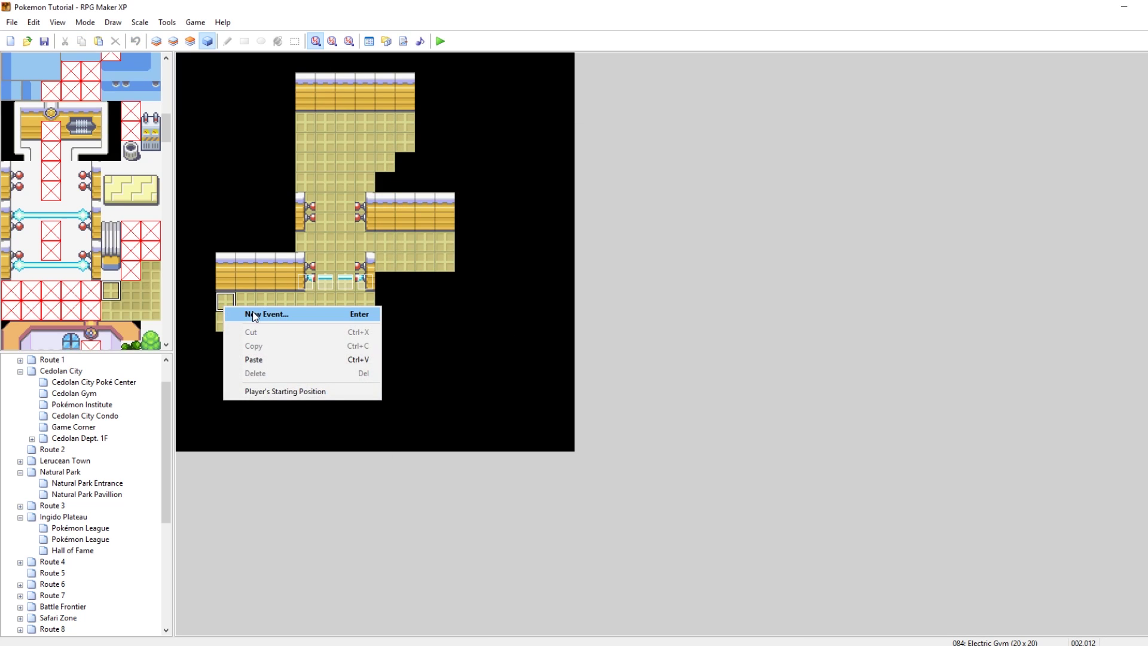
{"action": "left_click", "coordinate": [263, 311]}
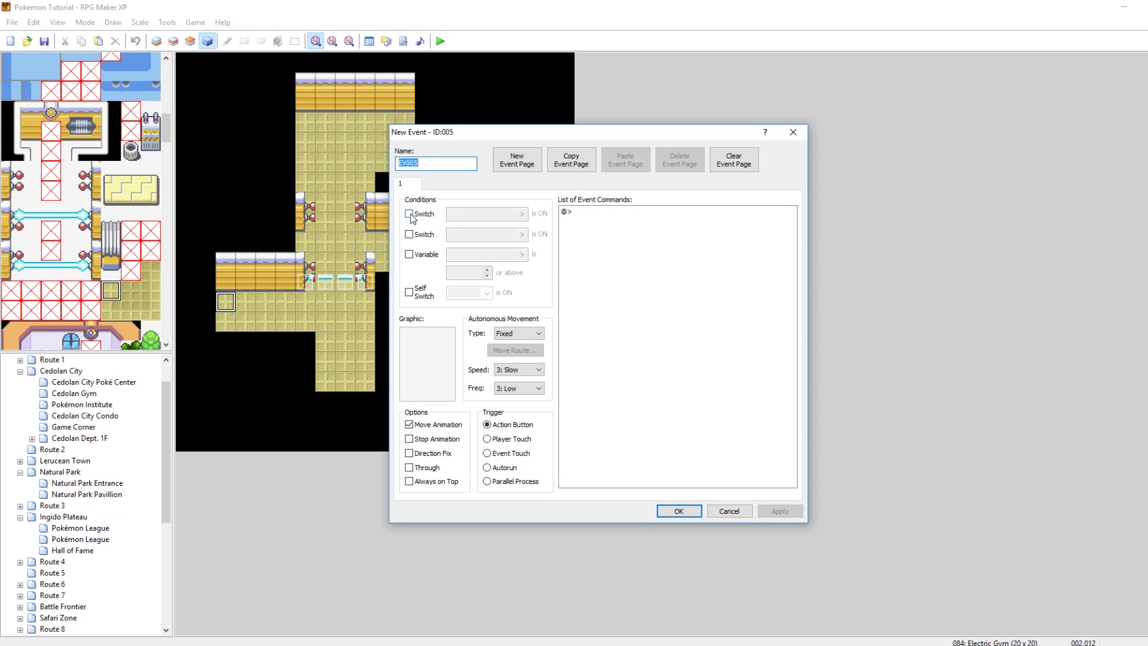
{"action": "double_click", "coordinate": [422, 351]}
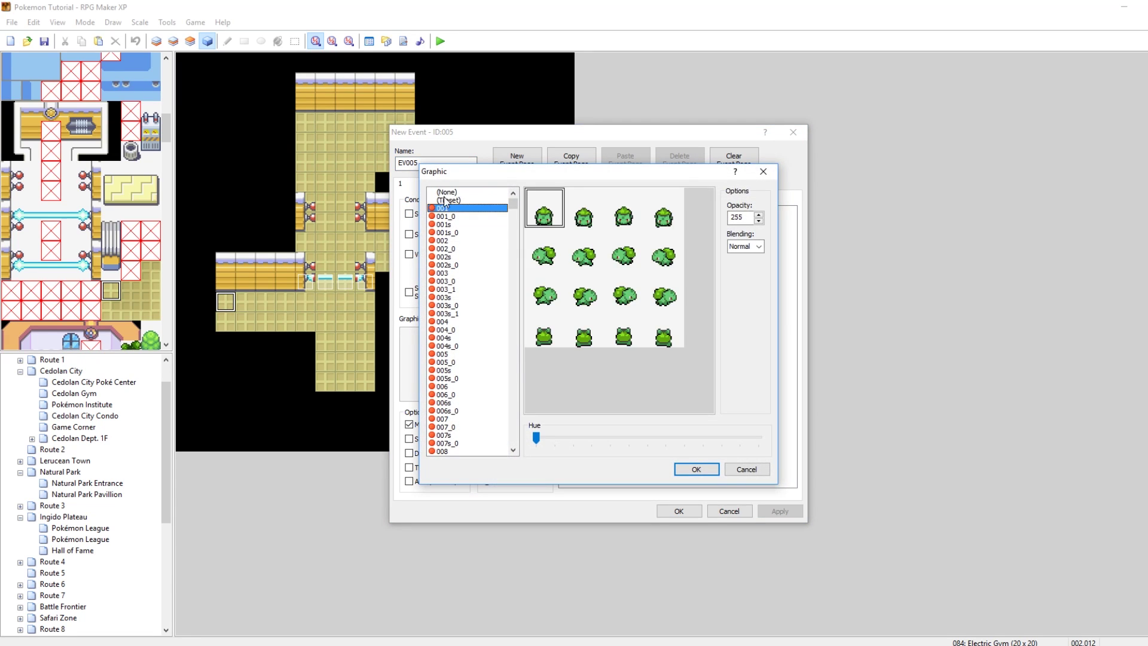
{"action": "left_click", "coordinate": [446, 201]}
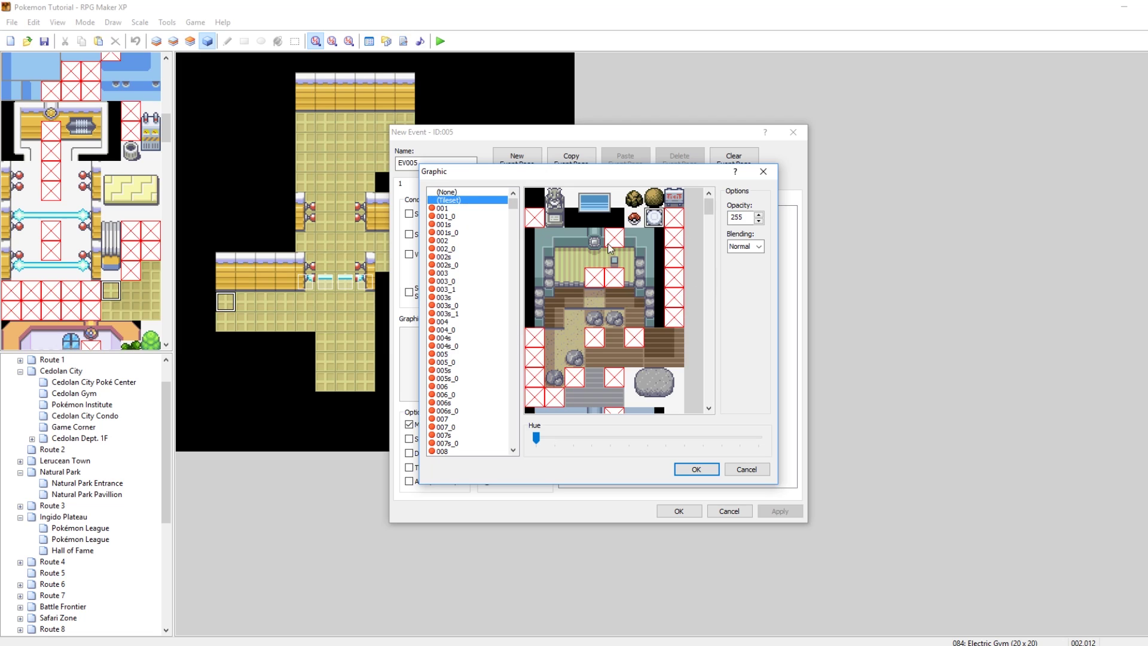
{"action": "left_click", "coordinate": [709, 467]}
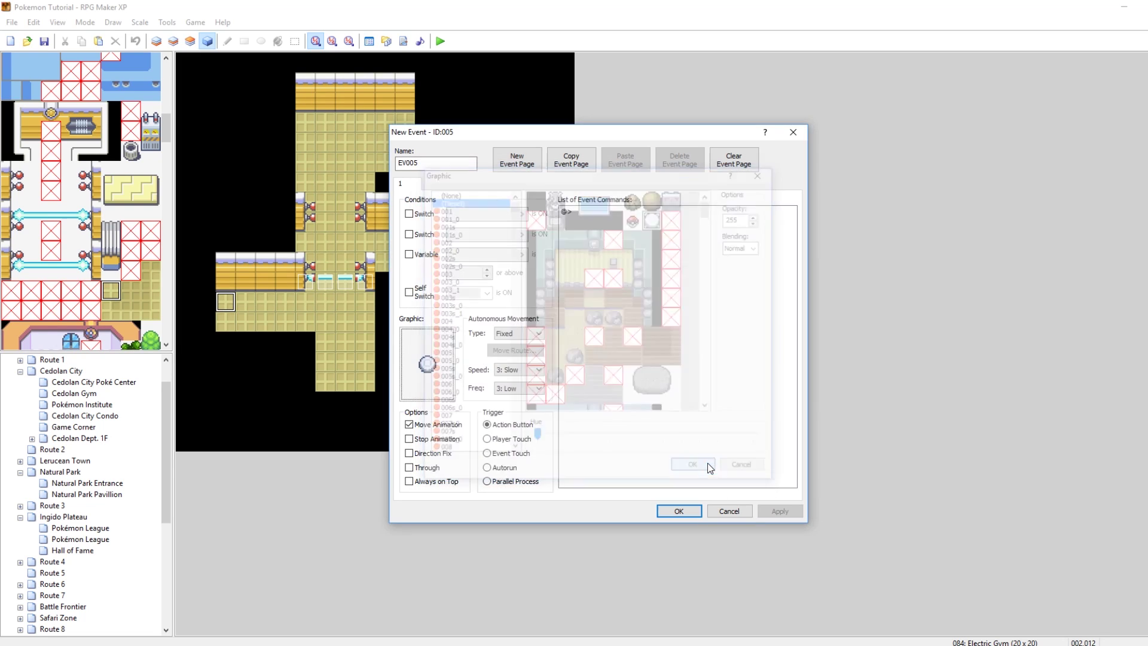
{"action": "left_click", "coordinate": [780, 511]}
{"action": "left_click", "coordinate": [485, 440]}
Add a Show Text command to the floor-button event reading "You turned on the first switch!".
{"action": "right_click", "coordinate": [579, 216]}
{"action": "left_click", "coordinate": [600, 220]}
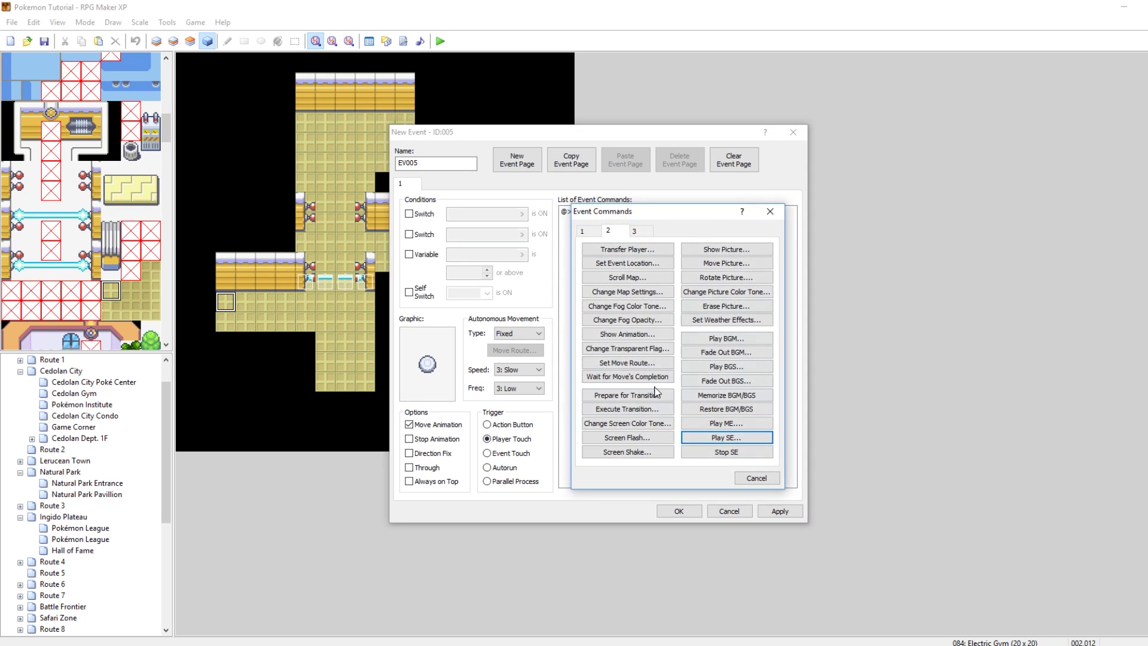
{"action": "left_click", "coordinate": [583, 231]}
{"action": "left_click", "coordinate": [622, 249]}
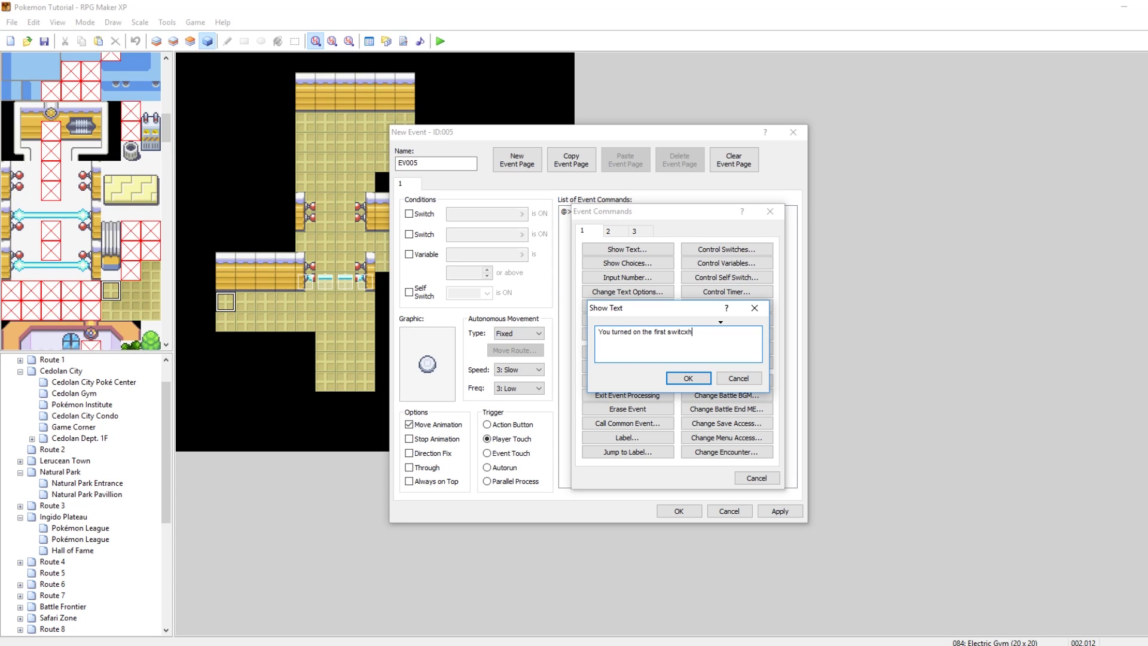
{"action": "left_click", "coordinate": [688, 378]}
Add a Control Switches command turning 0061: Gate1Unlocked ON after the message, and apply the event changes.
{"action": "double_click", "coordinate": [592, 230]}
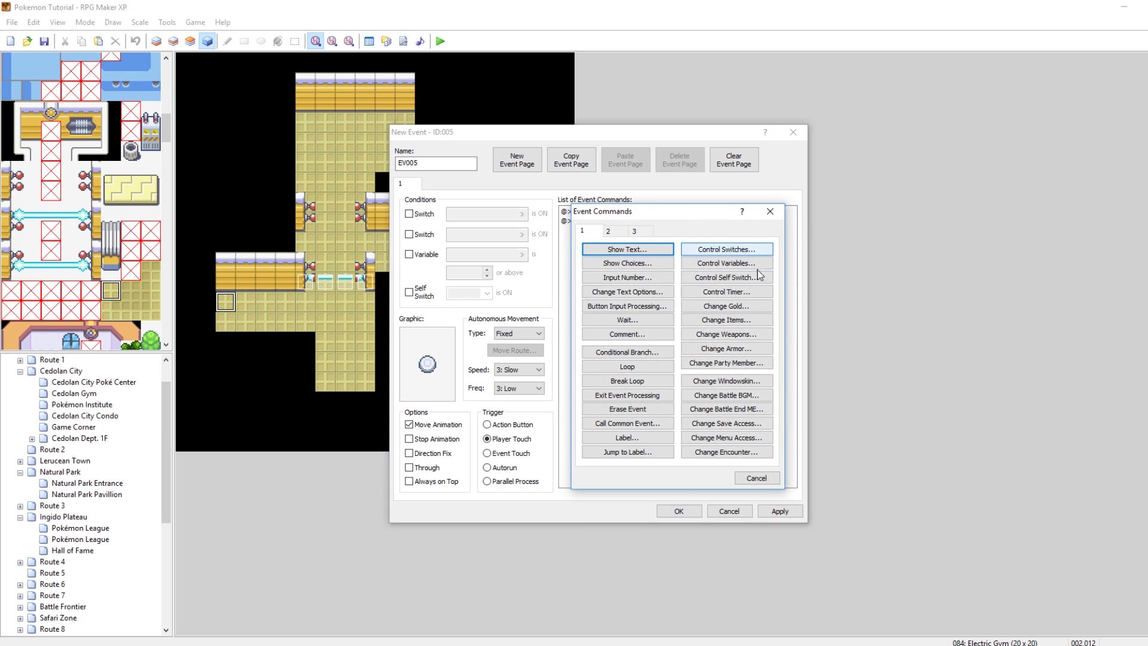
{"action": "left_click", "coordinate": [721, 250]}
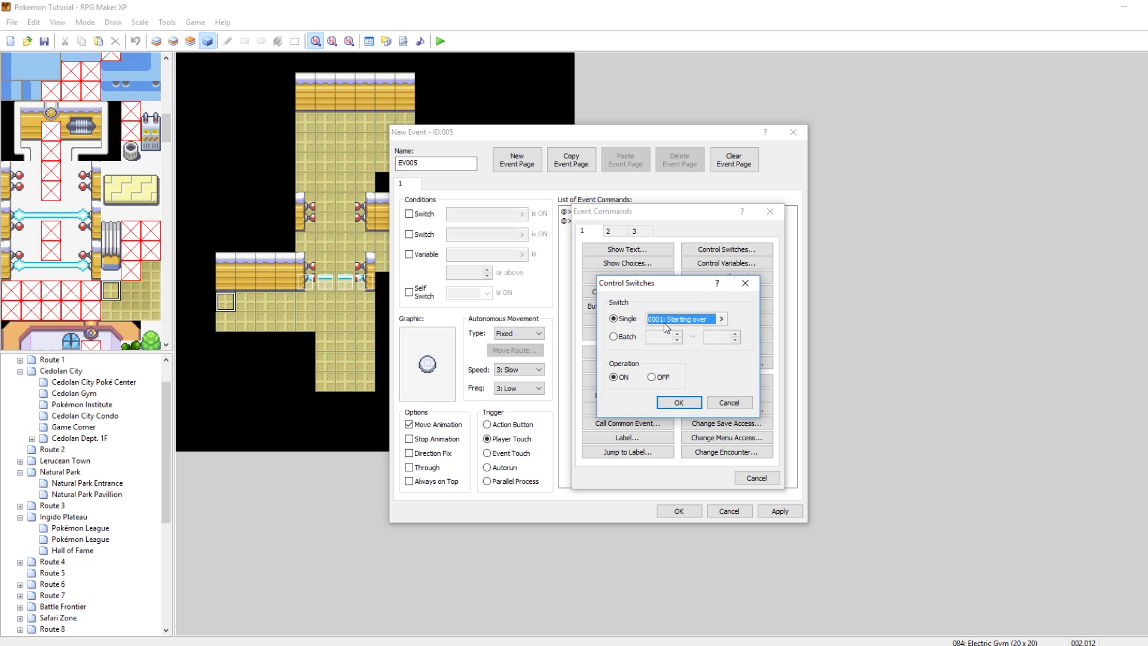
{"action": "left_click", "coordinate": [689, 318]}
{"action": "left_click", "coordinate": [640, 481]}
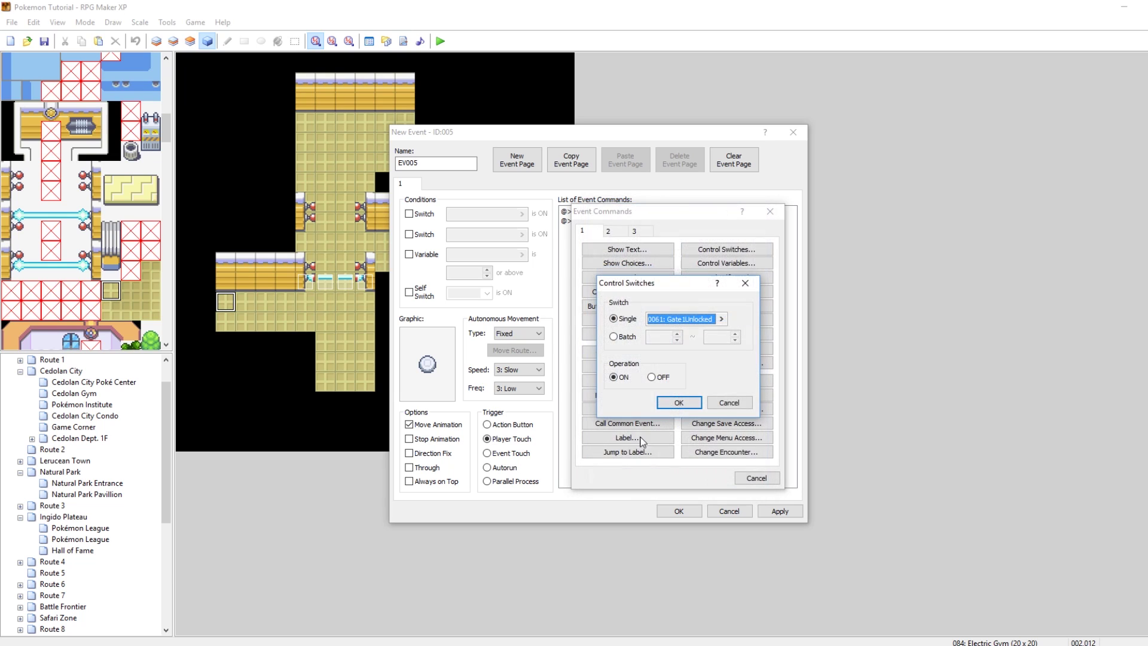
{"action": "left_click", "coordinate": [678, 399]}
{"action": "left_click", "coordinate": [792, 512]}
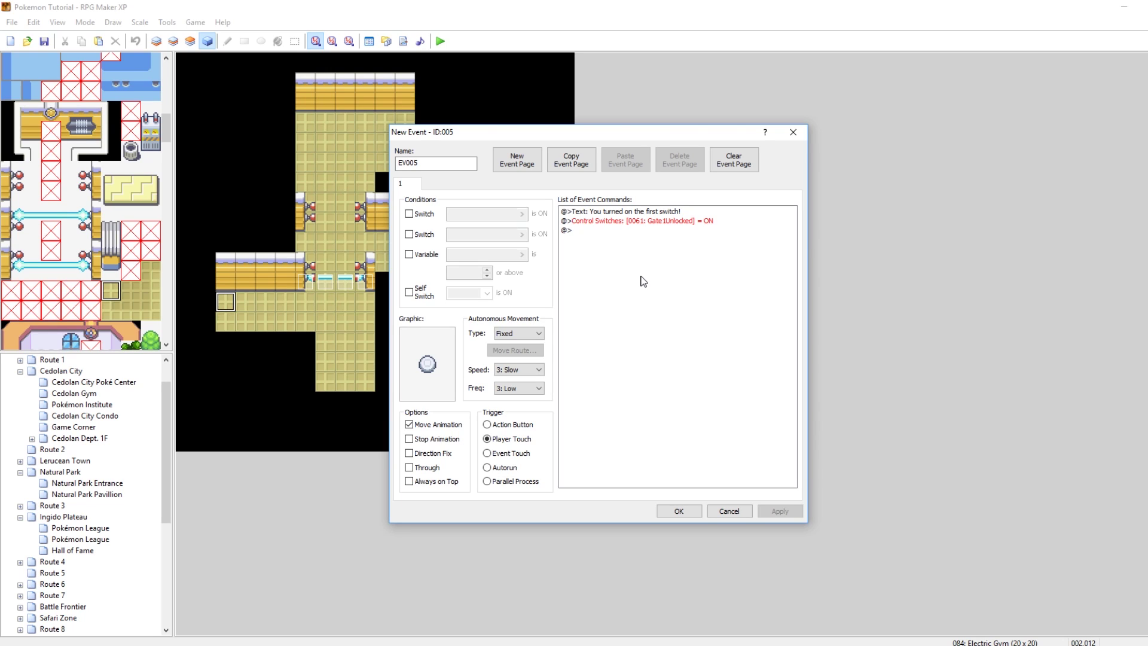
Add a Control Self Switch command turning self switch A ON after the Gate1Unlocked command.
{"action": "left_click", "coordinate": [596, 231]}
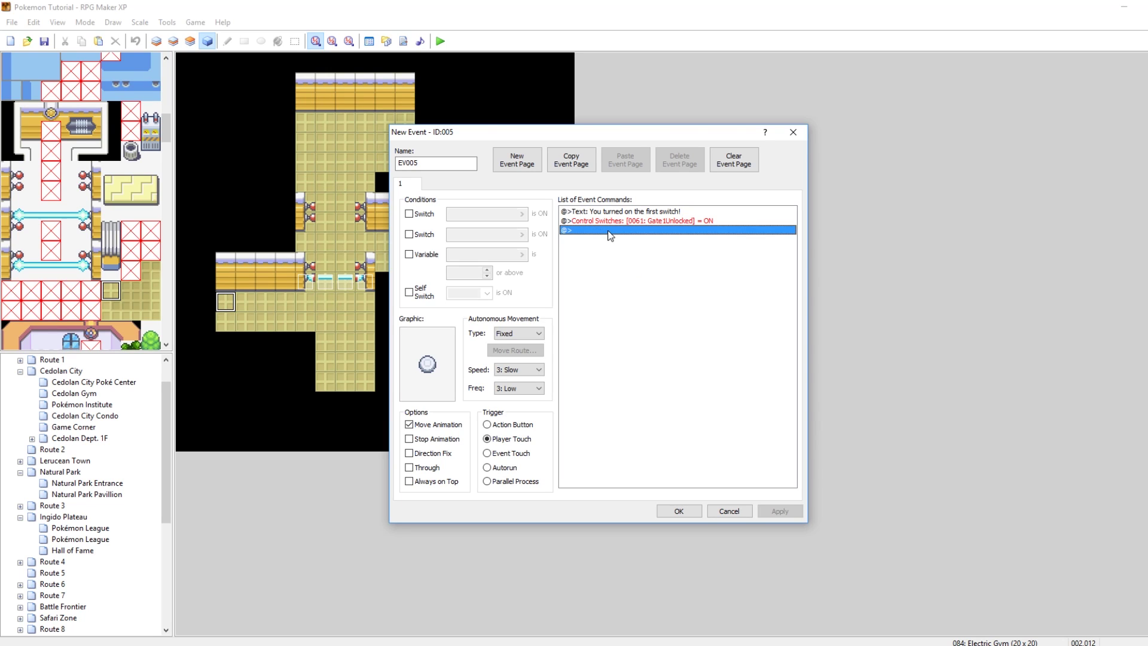
{"action": "double_click", "coordinate": [592, 233]}
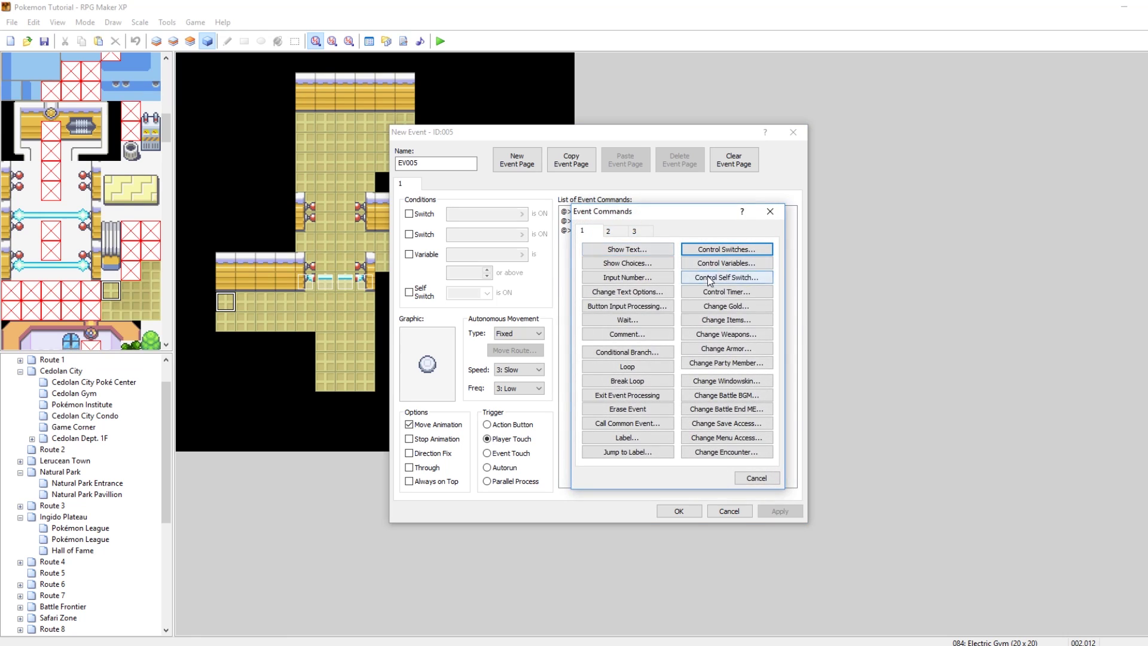
{"action": "left_click", "coordinate": [726, 278]}
{"action": "left_click", "coordinate": [721, 330]}
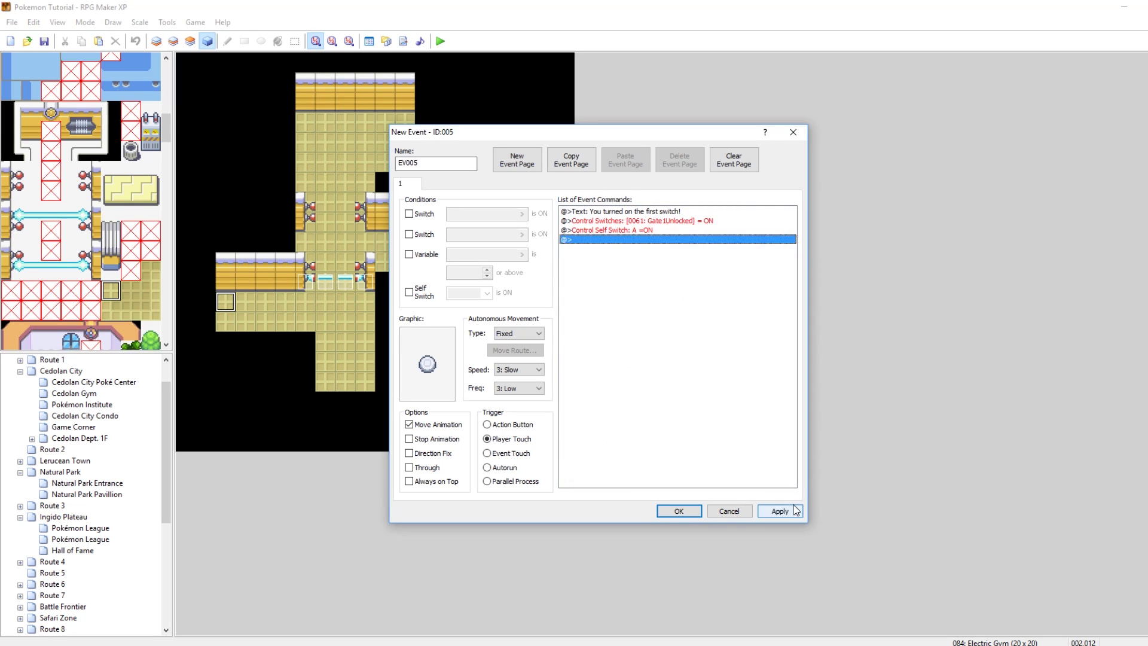
Add a second page to the floor-button event with the same round button graphic and Player Touch trigger.
{"action": "left_click", "coordinate": [515, 162]}
{"action": "double_click", "coordinate": [427, 363]}
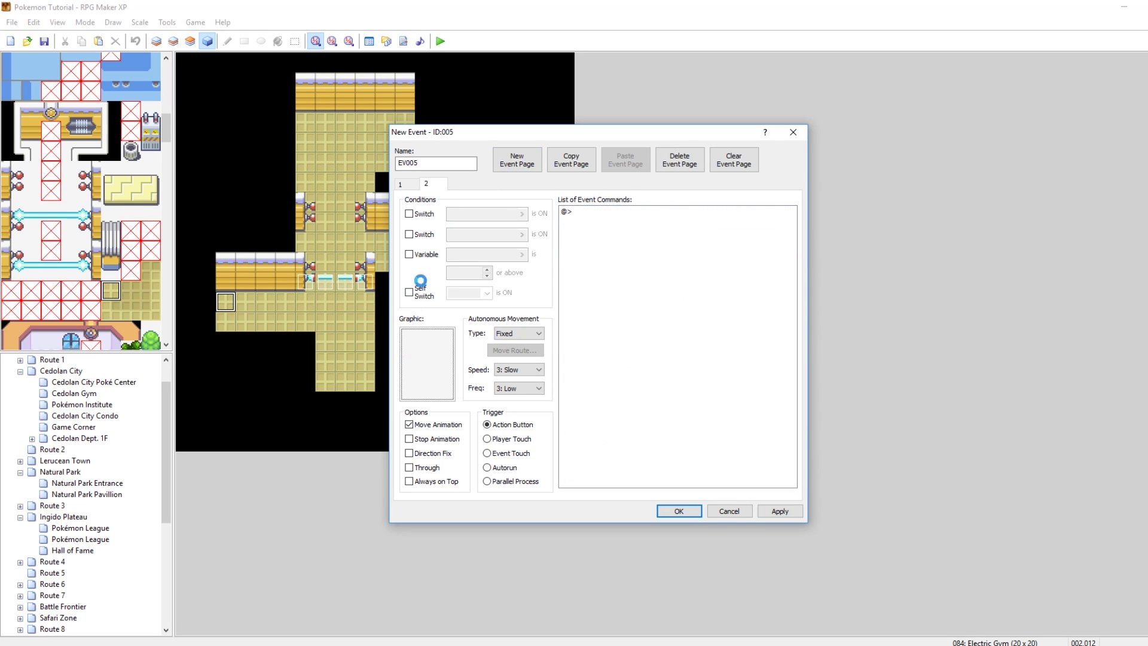
{"action": "left_click", "coordinate": [447, 201]}
{"action": "left_click", "coordinate": [655, 221]}
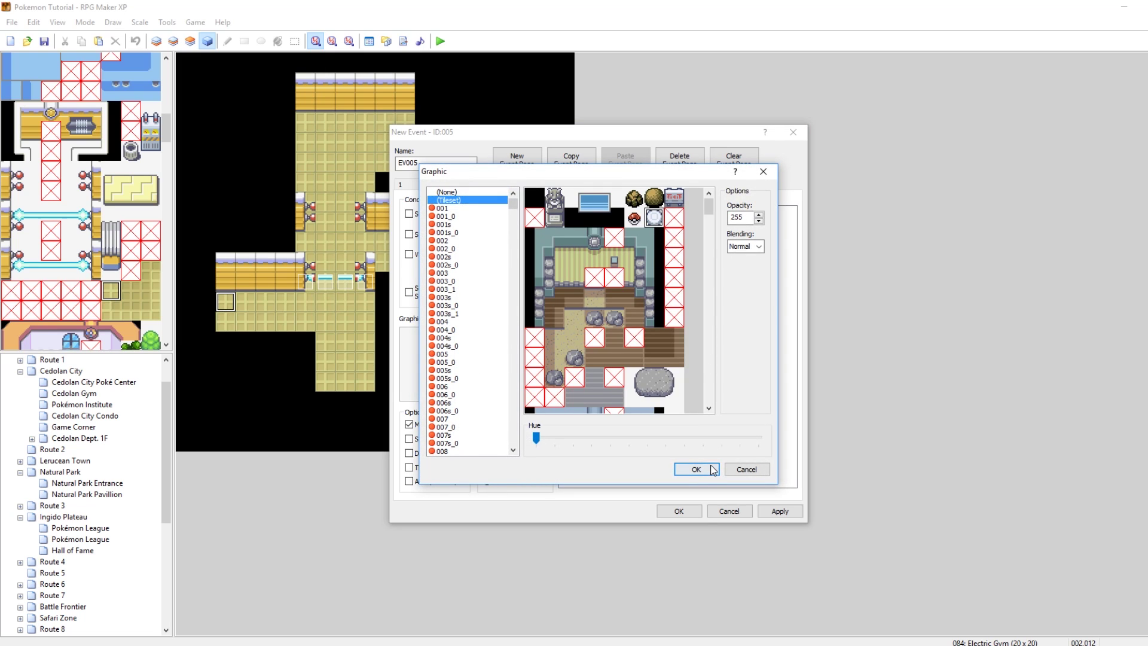
{"action": "left_click", "coordinate": [697, 470]}
{"action": "left_click", "coordinate": [487, 439]}
Add a Show Text command to the second page reading "You already hit this switch!" and confirm the event.
{"action": "right_click", "coordinate": [583, 213]}
{"action": "left_click", "coordinate": [604, 225]}
{"action": "left_click", "coordinate": [616, 251]}
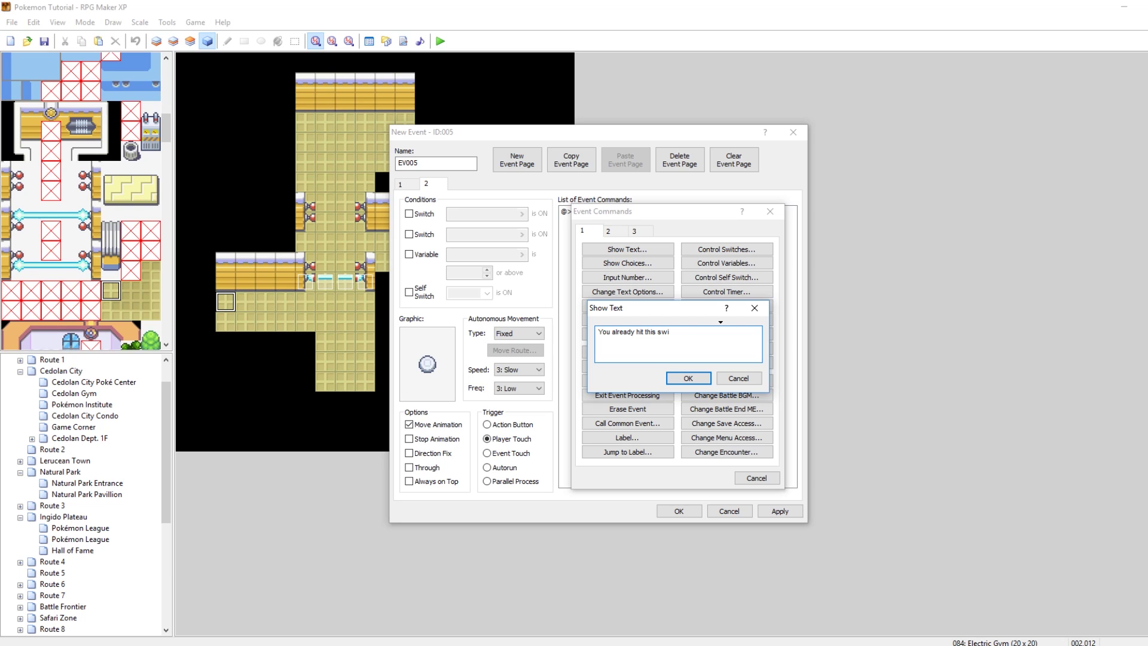
{"action": "left_click", "coordinate": [689, 379]}
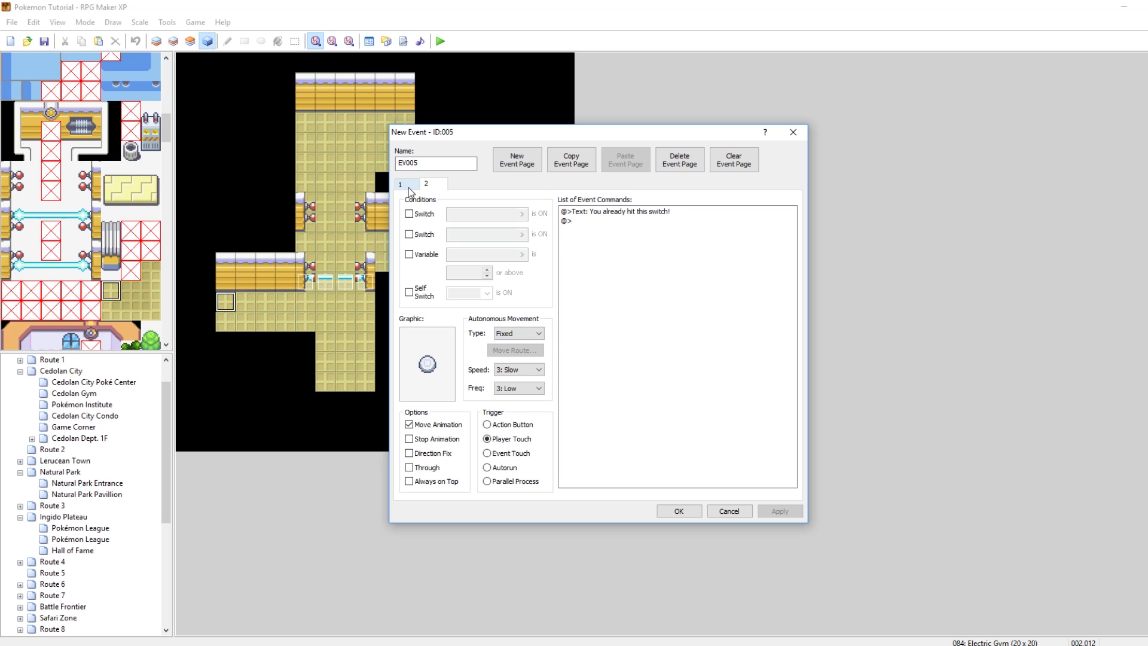
{"action": "left_click", "coordinate": [401, 185]}
{"action": "left_click", "coordinate": [679, 509]}
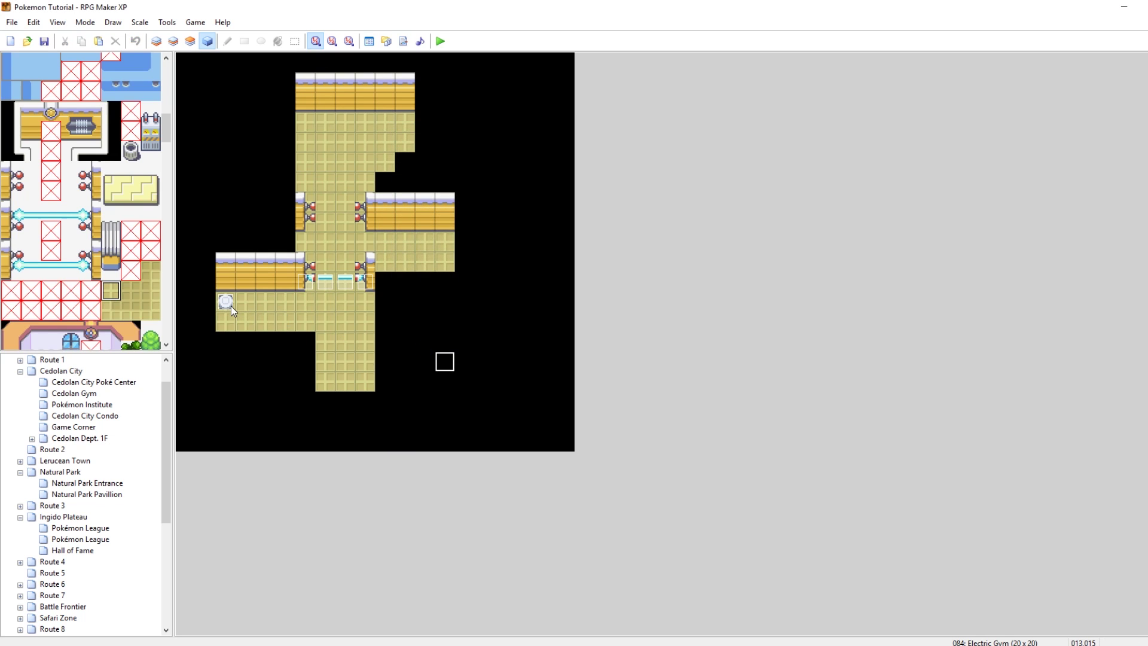
Paste the floor-button event onto the right branch's far-right tile below the wall and open the copy for editing.
{"action": "left_click", "coordinate": [440, 244]}
{"action": "key", "text": "ctrl+v"}
{"action": "right_click", "coordinate": [450, 243]}
{"action": "left_click", "coordinate": [465, 251]}
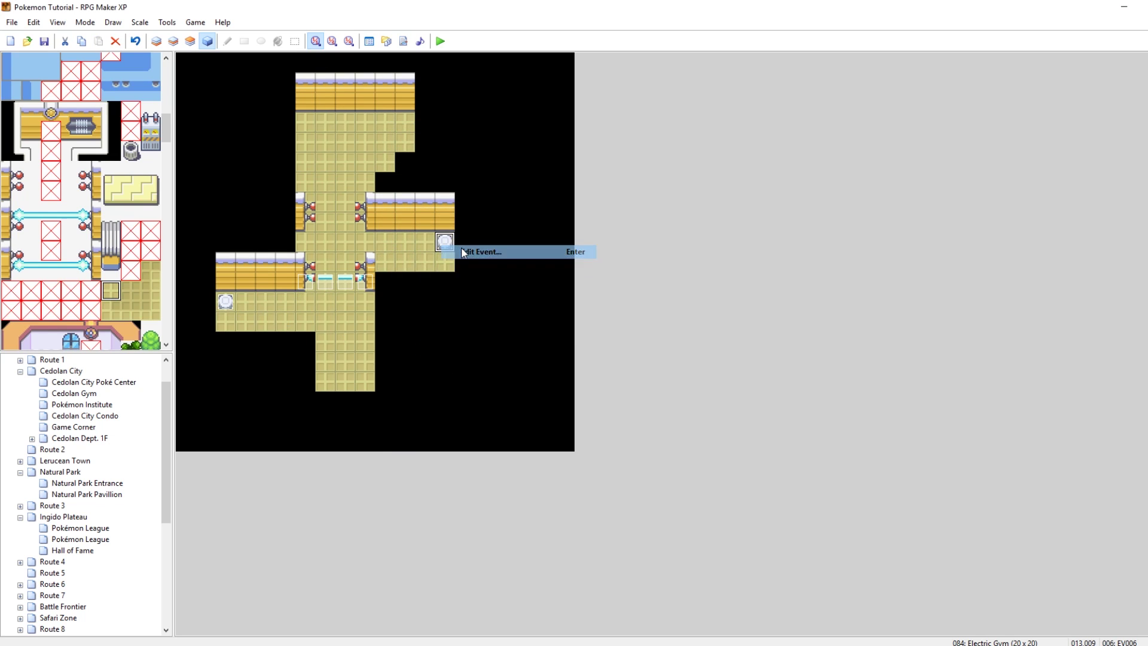
Change the copied button's Control Switches command to switch 0062, named Gate2Unlocked, and confirm the event.
{"action": "left_click", "coordinate": [661, 221]}
{"action": "right_click", "coordinate": [661, 221]}
{"action": "left_click", "coordinate": [688, 242]}
{"action": "left_click", "coordinate": [680, 321]}
{"action": "left_click", "coordinate": [688, 325]}
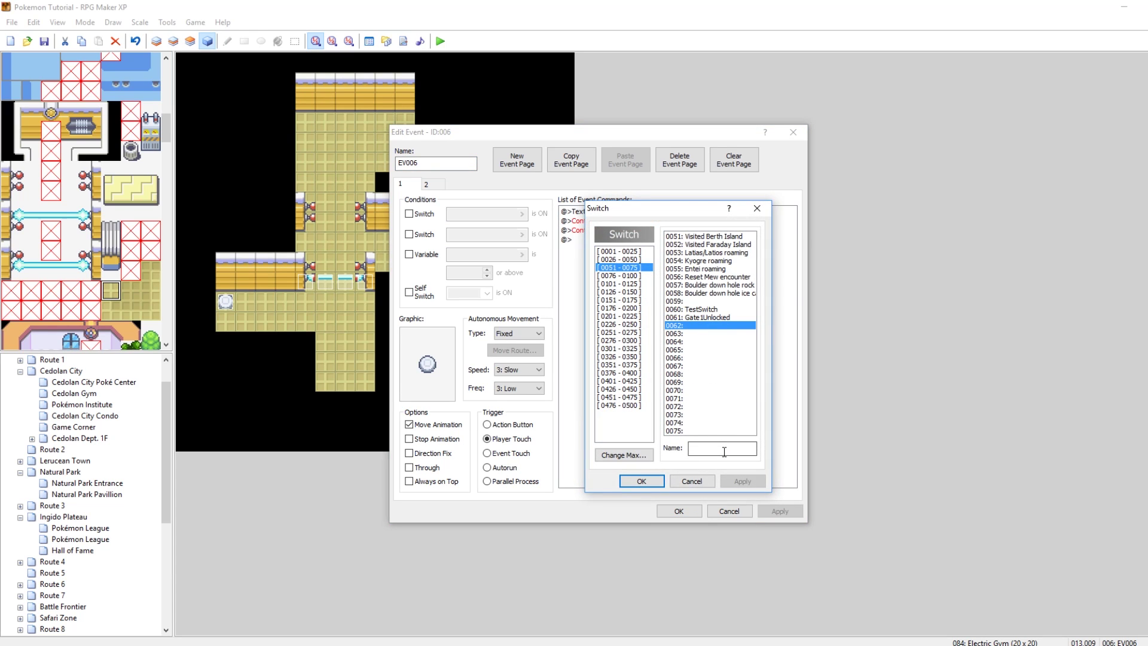
{"action": "type", "text": "Gate2Unlocked"}
{"action": "left_click", "coordinate": [641, 481]}
{"action": "key", "text": "Return"}
{"action": "left_click", "coordinate": [678, 510]}
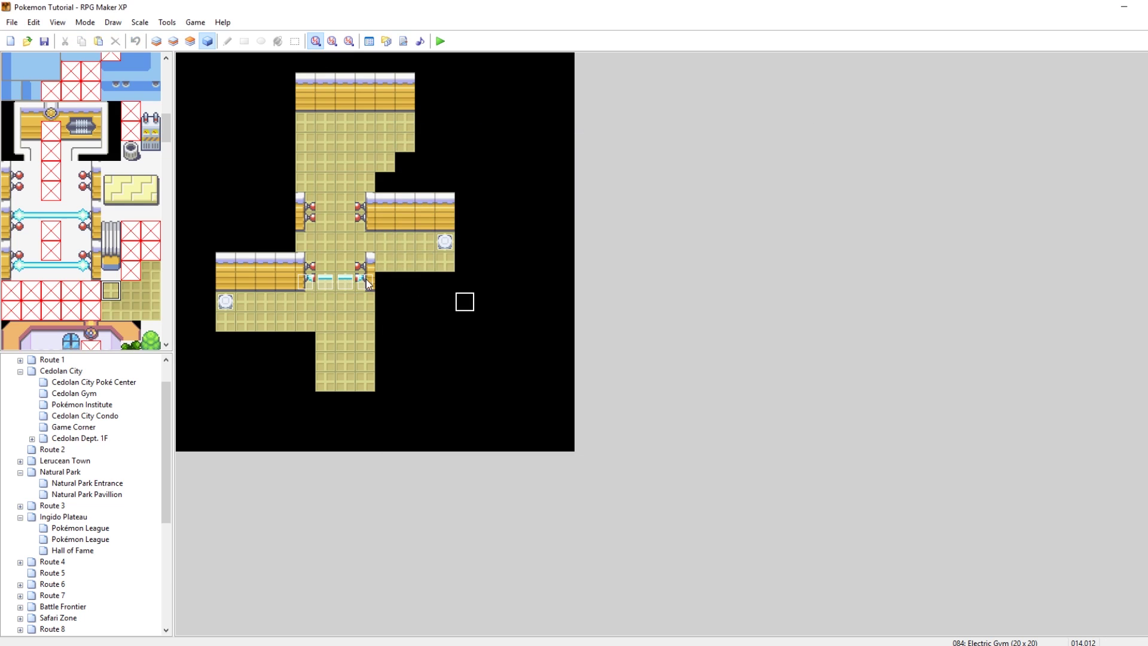
Paste the right-post gate event onto the upper gate's right post and set its page 2 switch condition to 0062: Gate2Unlocked.
{"action": "left_click_drag", "start_coordinate": [364, 236], "coordinate": [365, 222]}
{"action": "right_click", "coordinate": [363, 219]}
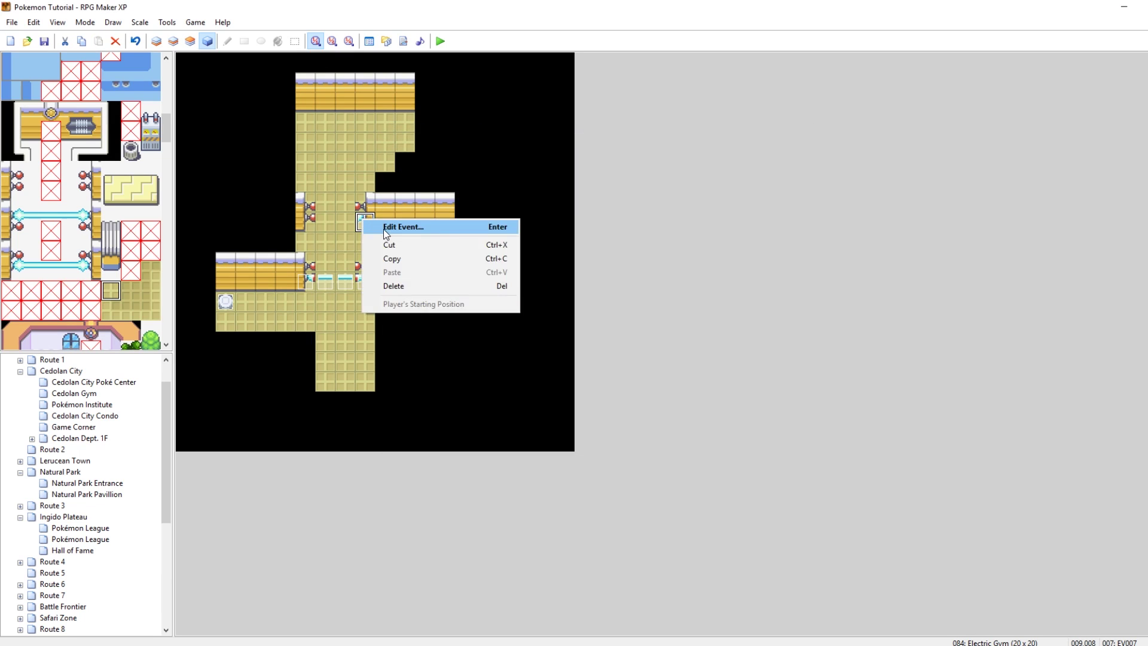
{"action": "left_click", "coordinate": [383, 226]}
{"action": "left_click", "coordinate": [424, 184]}
{"action": "left_click", "coordinate": [456, 214]}
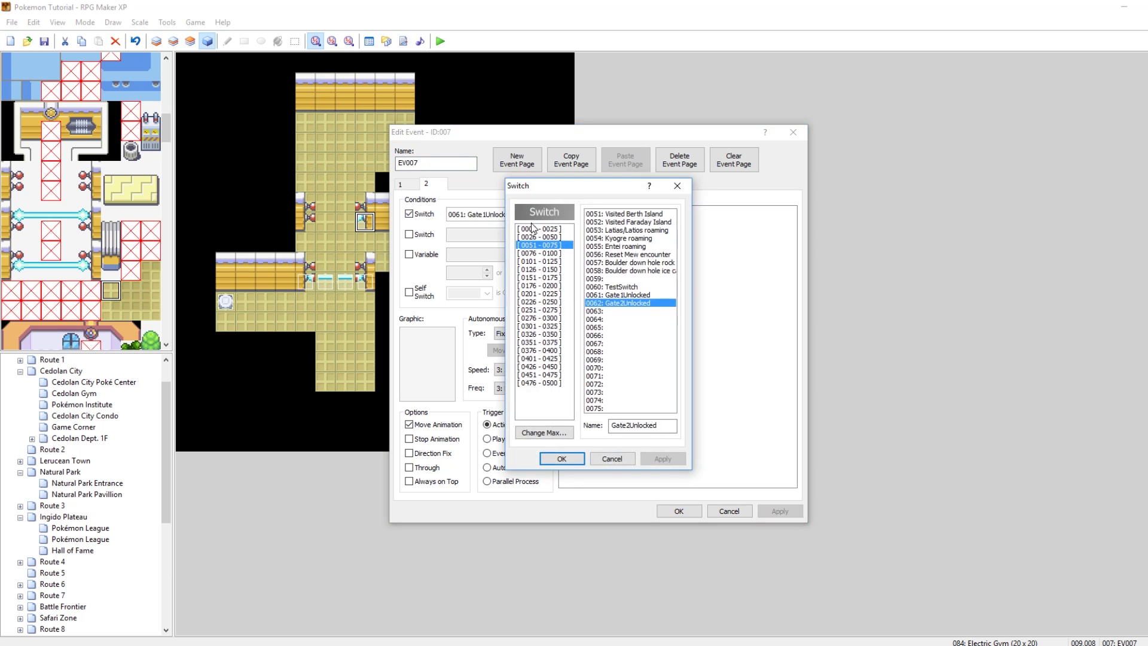
{"action": "left_click", "coordinate": [562, 459]}
{"action": "left_click", "coordinate": [679, 511]}
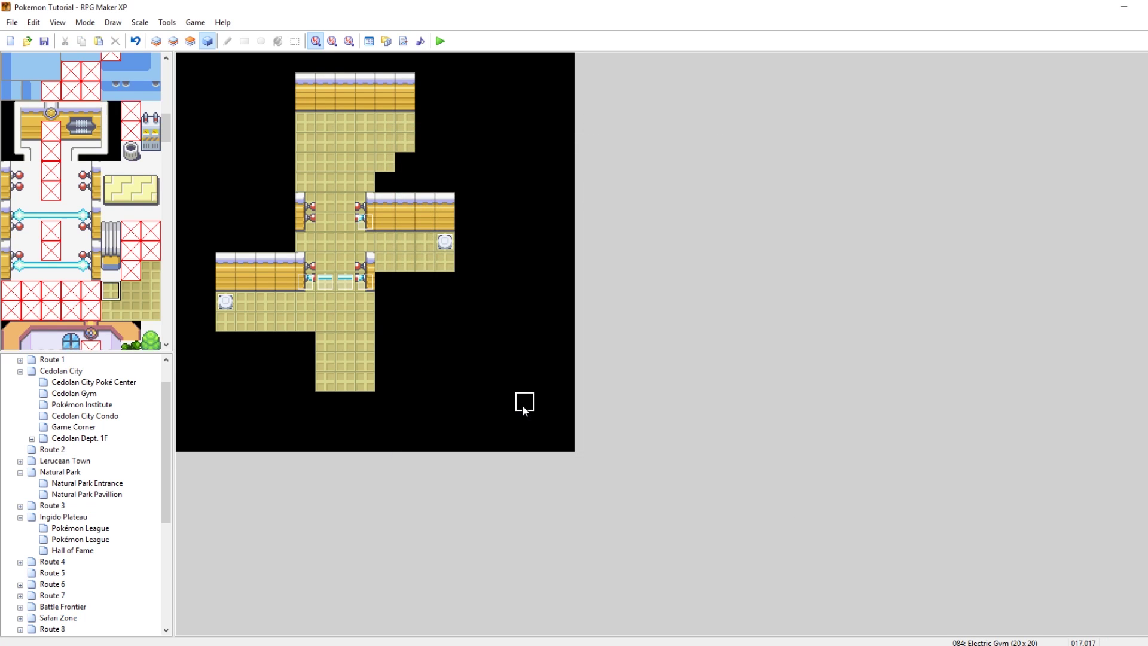
Review the lower gate's beam event, both pages of the right floor-button event, and the upper gate's right-post event.
{"action": "left_click", "coordinate": [227, 302]}
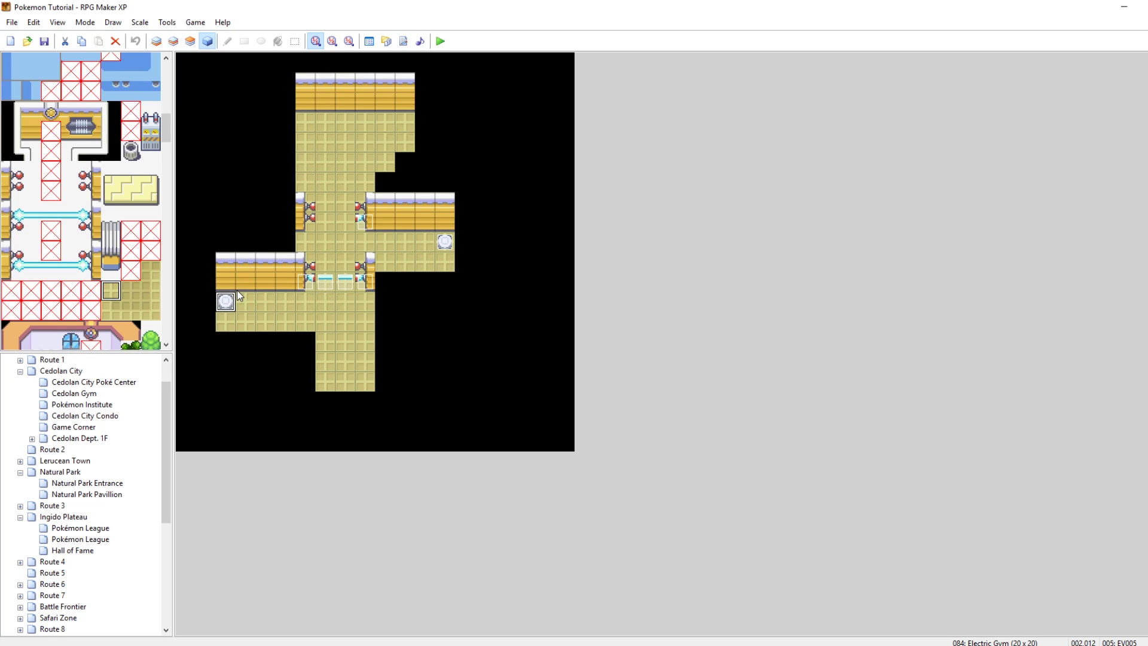
{"action": "double_click", "coordinate": [342, 281]}
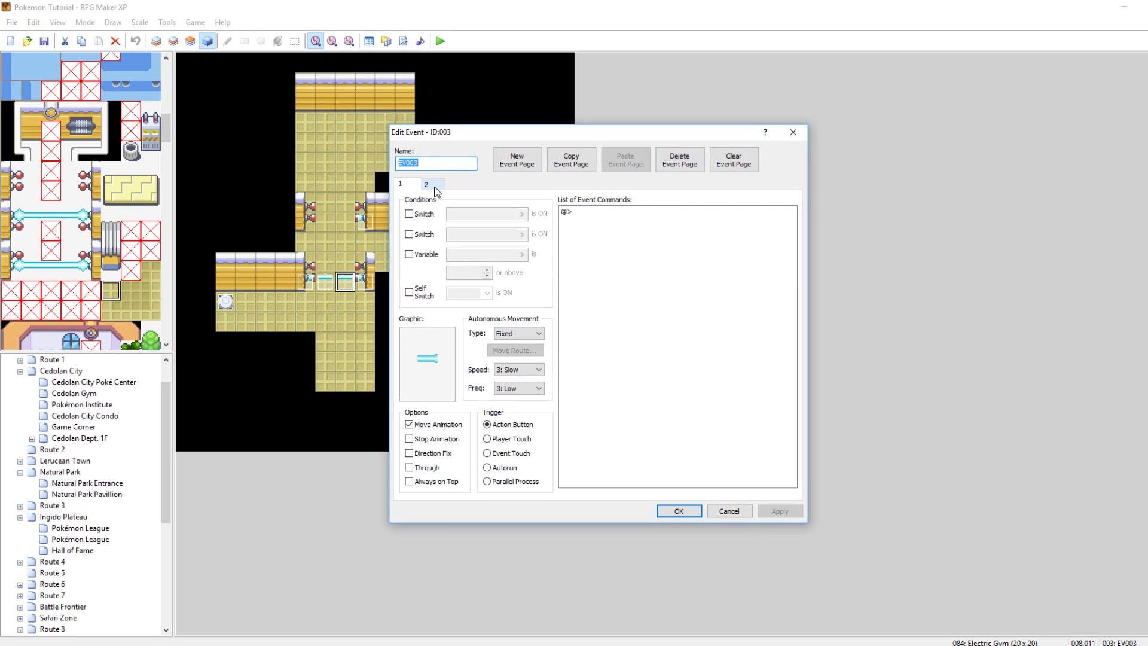
{"action": "left_click", "coordinate": [409, 213]}
{"action": "left_click", "coordinate": [793, 131]}
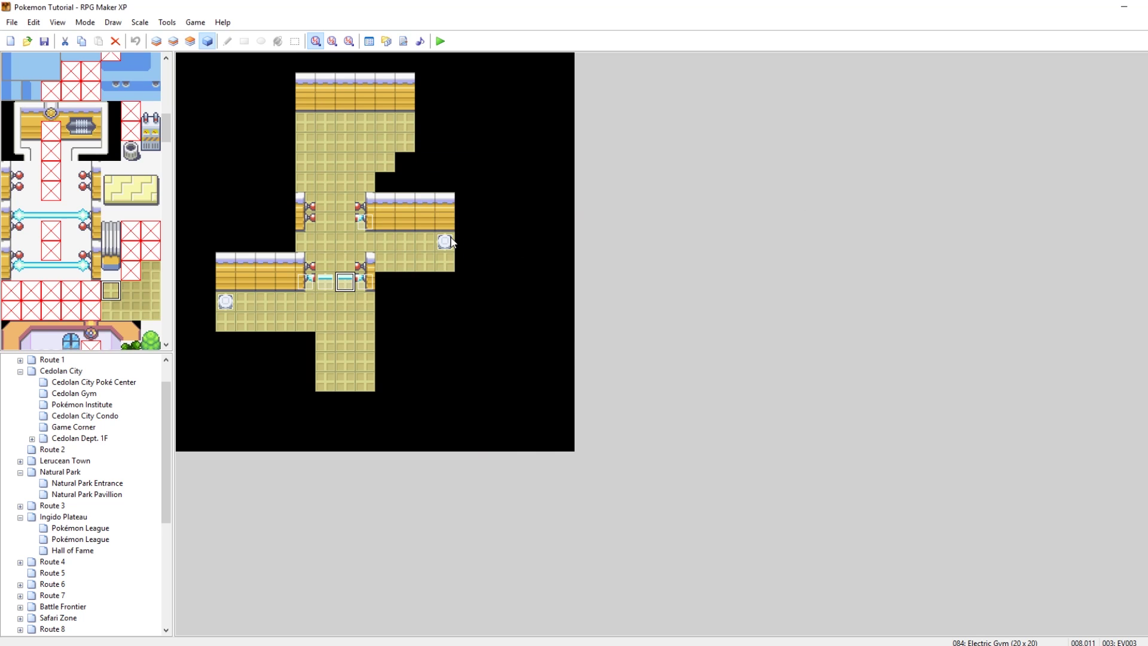
{"action": "double_click", "coordinate": [445, 239]}
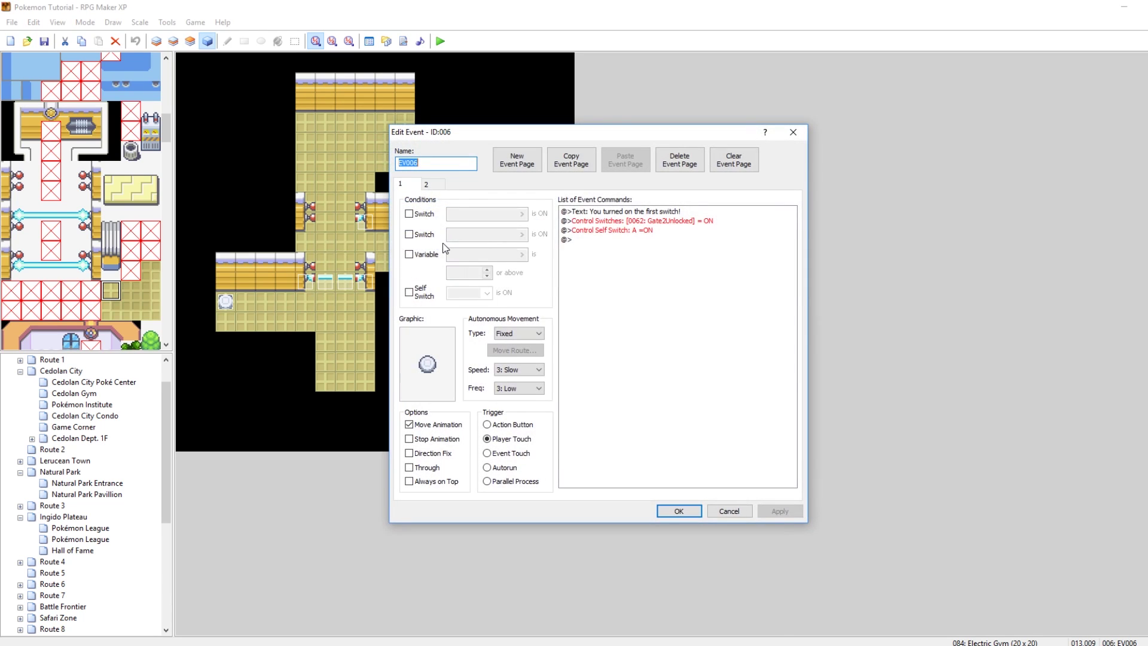
{"action": "left_click", "coordinate": [429, 183]}
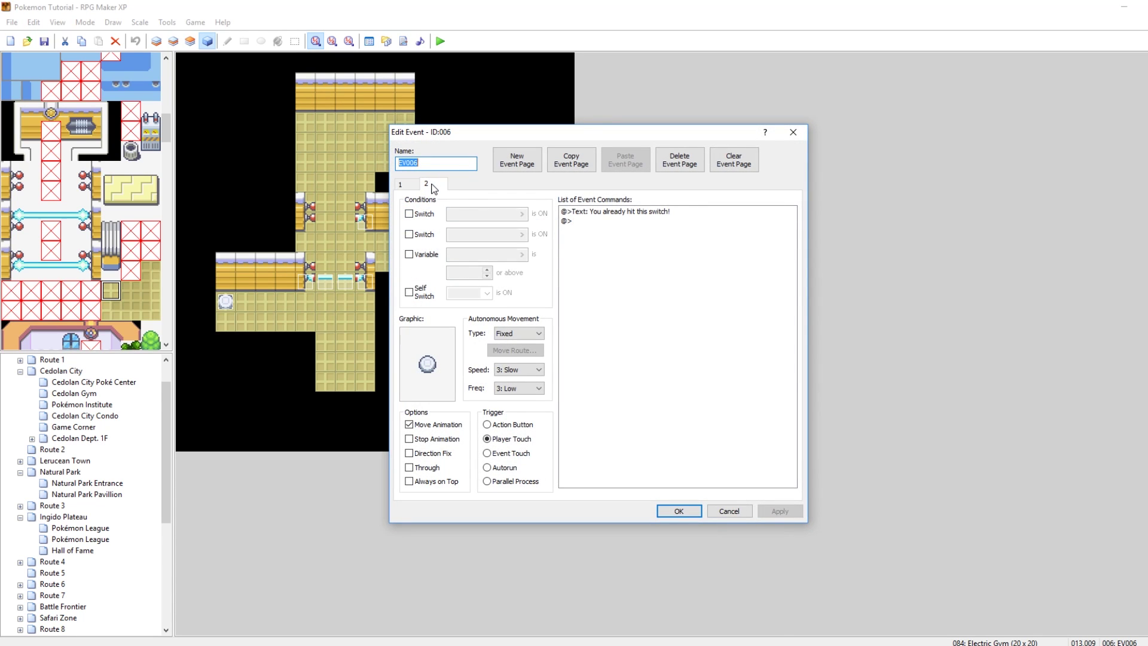
{"action": "left_click", "coordinate": [793, 132]}
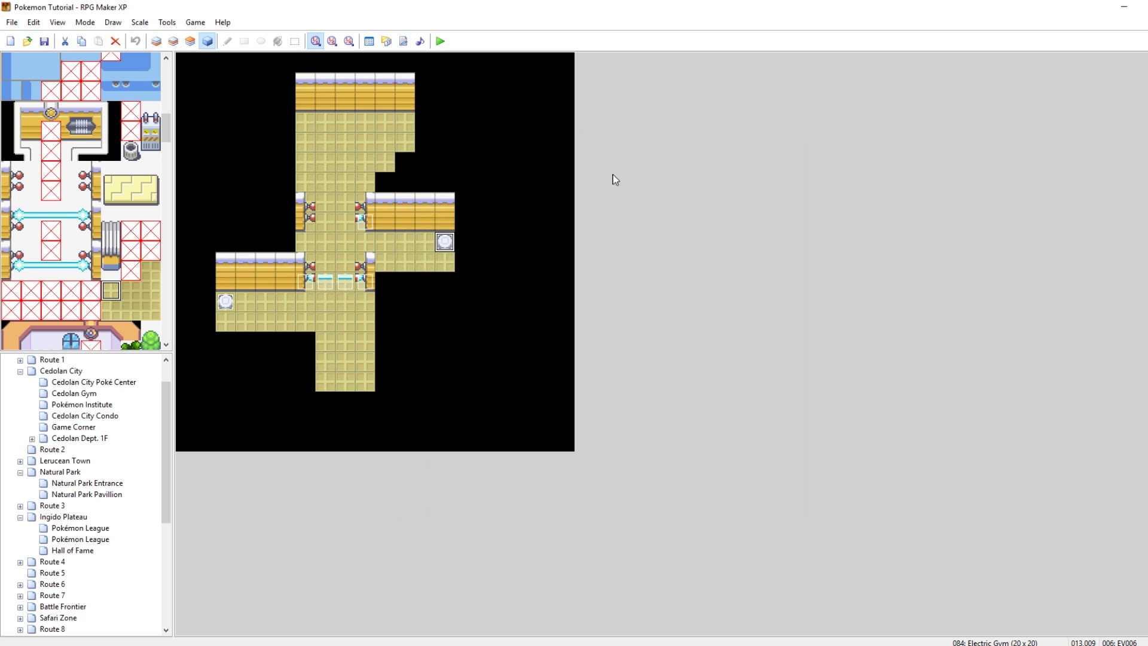
{"action": "double_click", "coordinate": [365, 222]}
{"action": "left_click", "coordinate": [792, 134]}
Paste the upper gate's post event onto the tile just left of the right post and set its graphic to the horizontal beam.
{"action": "left_click", "coordinate": [345, 222]}
{"action": "key", "text": "ctrl+v"}
{"action": "right_click", "coordinate": [345, 222]}
{"action": "left_click", "coordinate": [358, 228]}
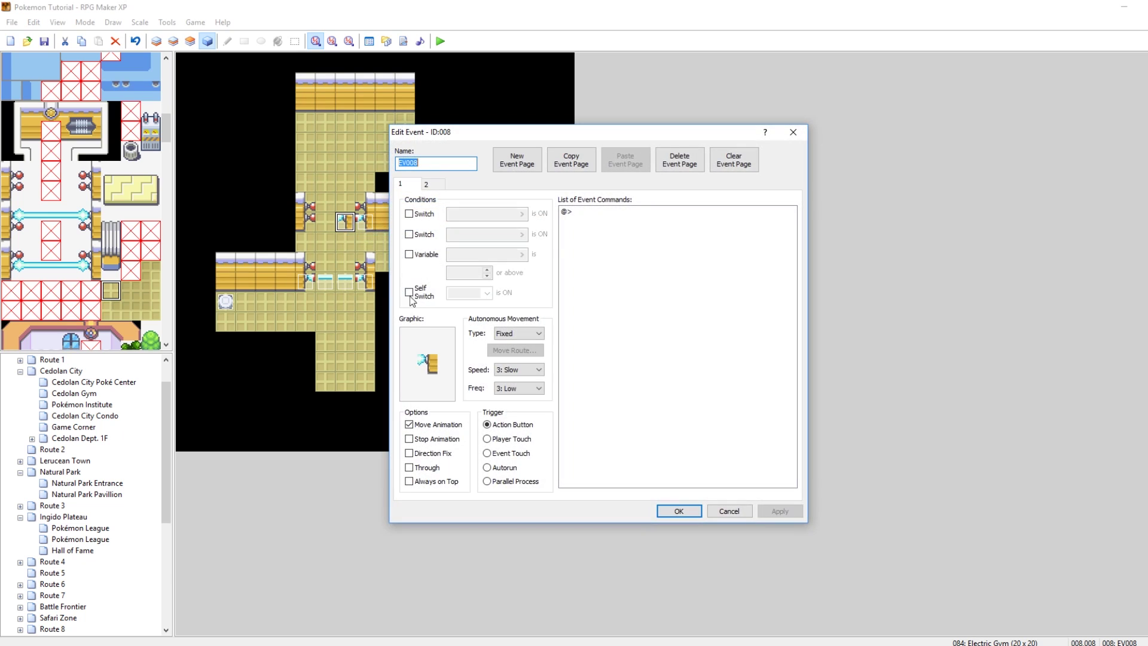
{"action": "double_click", "coordinate": [427, 363]}
{"action": "left_click", "coordinate": [592, 404]}
{"action": "left_click", "coordinate": [689, 471]}
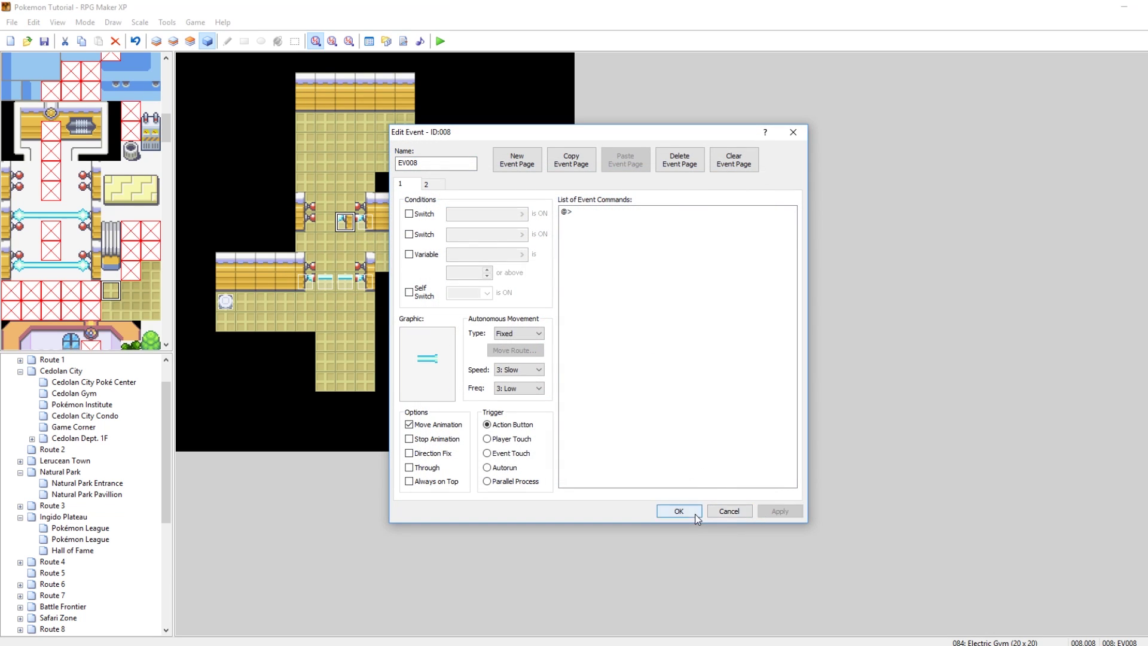
{"action": "left_click", "coordinate": [693, 513]}
Place a copy of the gate event on the upper gate's left middle tile with the horizontal beam graphic.
{"action": "right_click", "coordinate": [324, 221]}
{"action": "left_click", "coordinate": [365, 228]}
{"action": "double_click", "coordinate": [429, 354]}
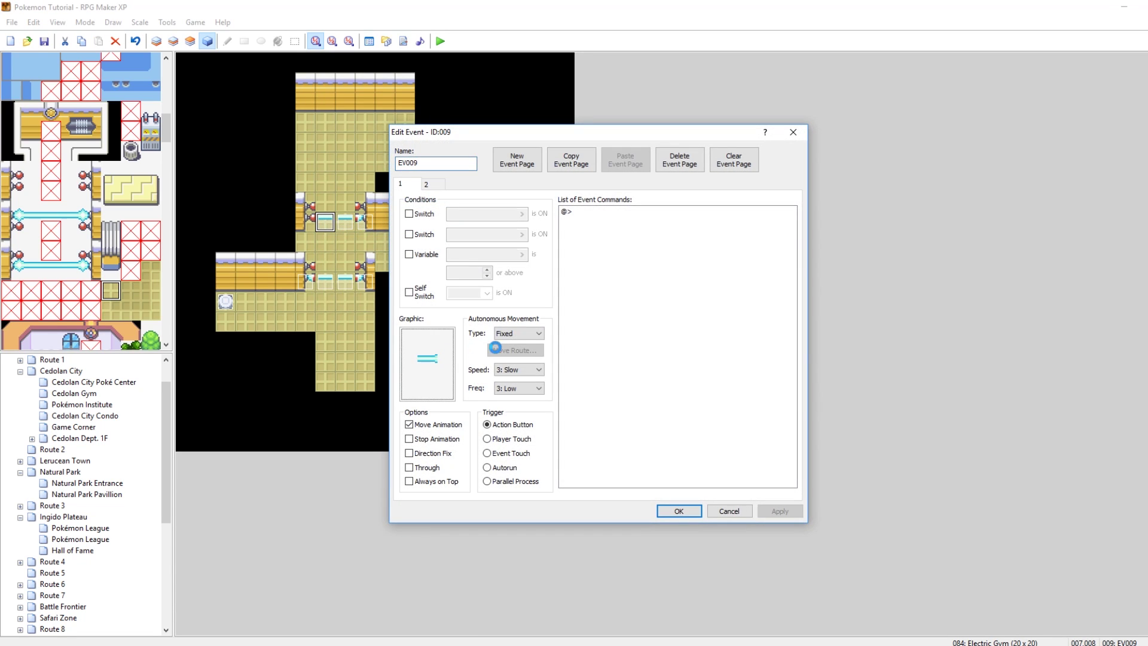
{"action": "left_click", "coordinate": [562, 403]}
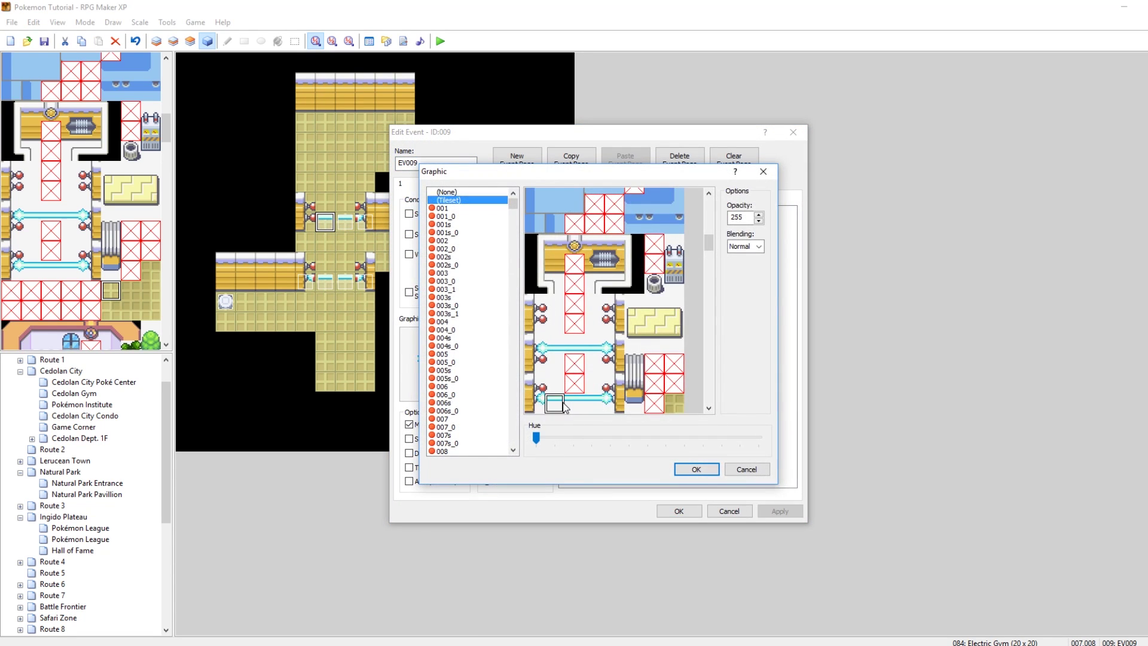
{"action": "left_click", "coordinate": [681, 469]}
{"action": "left_click", "coordinate": [718, 510]}
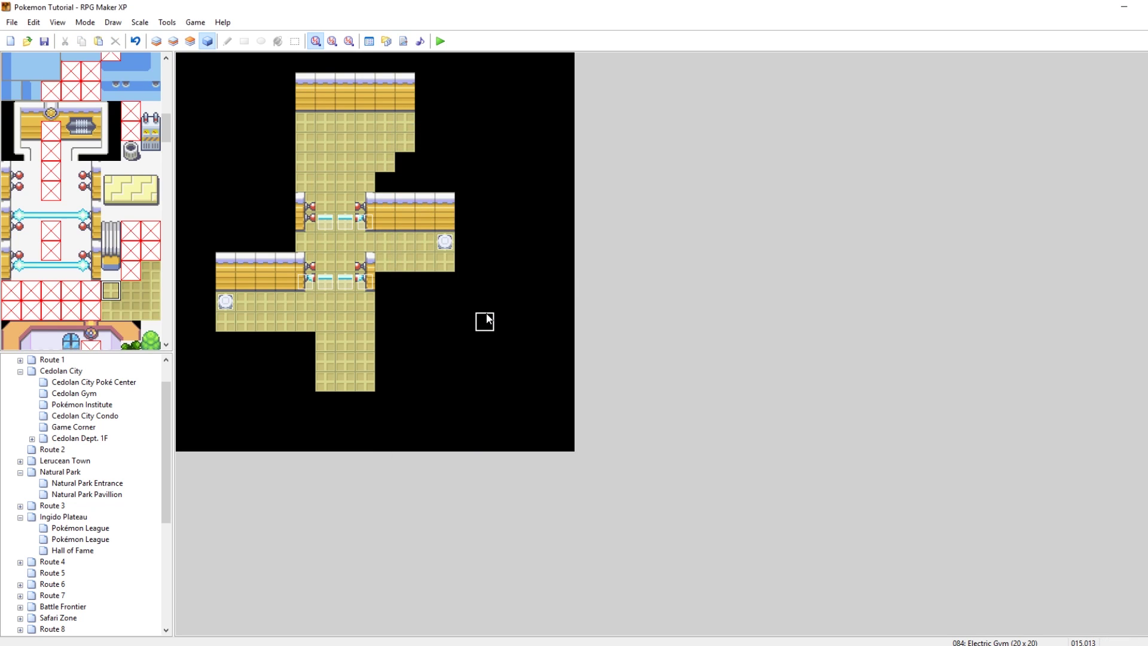
Paste the gate event onto the upper gate's left post and set its graphic to the left post with beam.
{"action": "left_click", "coordinate": [331, 223]}
{"action": "left_click", "coordinate": [305, 222]}
{"action": "key", "text": "ctrl+v"}
{"action": "double_click", "coordinate": [305, 222]}
{"action": "double_click", "coordinate": [425, 357]}
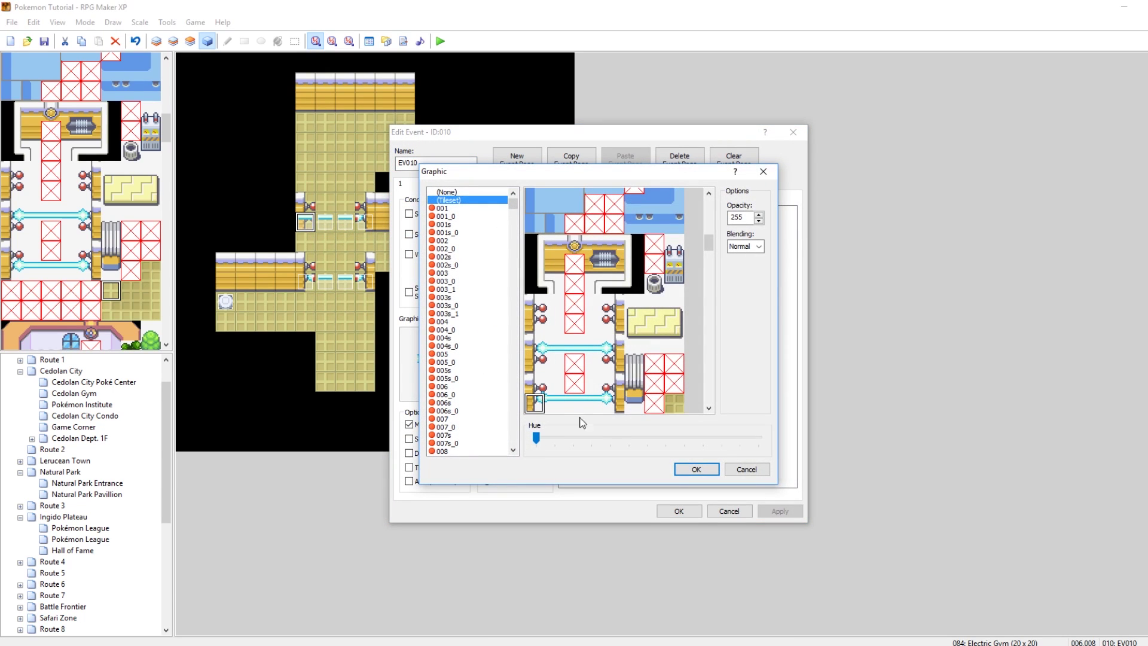
{"action": "left_click", "coordinate": [696, 468]}
{"action": "left_click", "coordinate": [676, 511]}
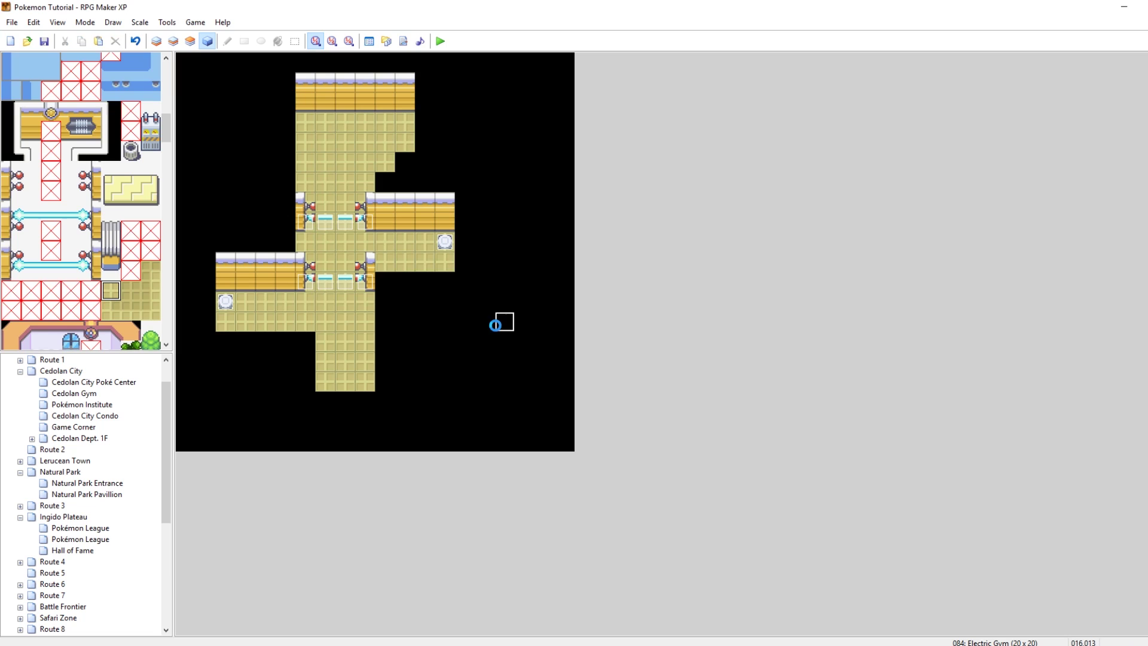
Place the 3x3 pale yellow platform block on layer 2, centred below the top wall, and save the project.
{"action": "left_click", "coordinate": [173, 41]}
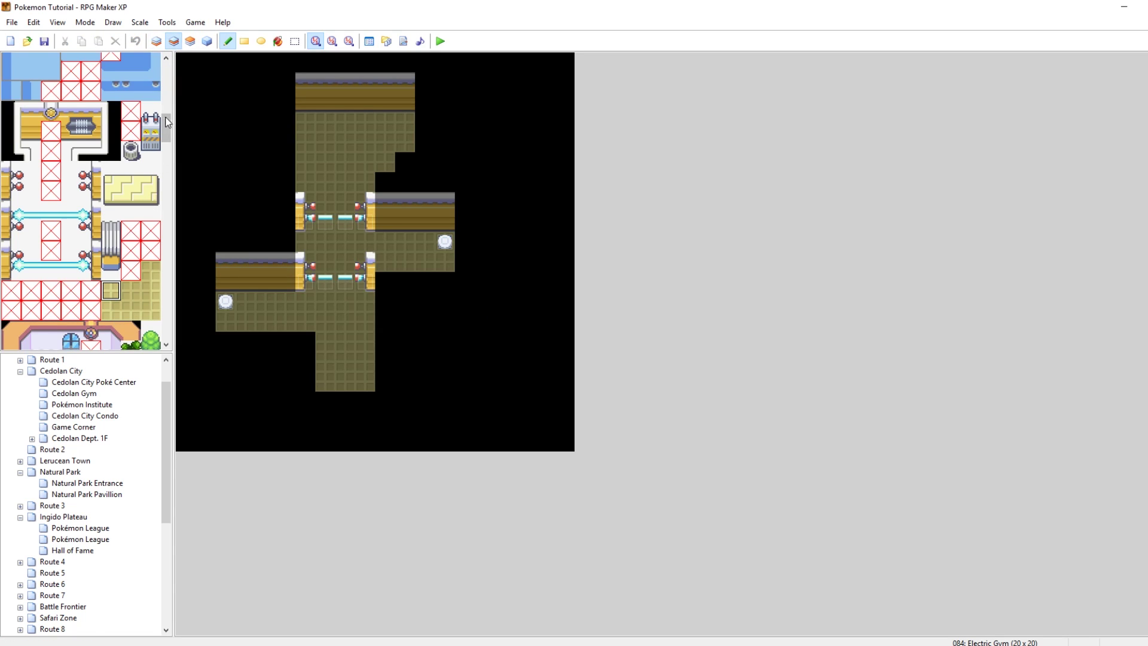
{"action": "left_click_drag", "start_coordinate": [112, 172], "coordinate": [153, 213]}
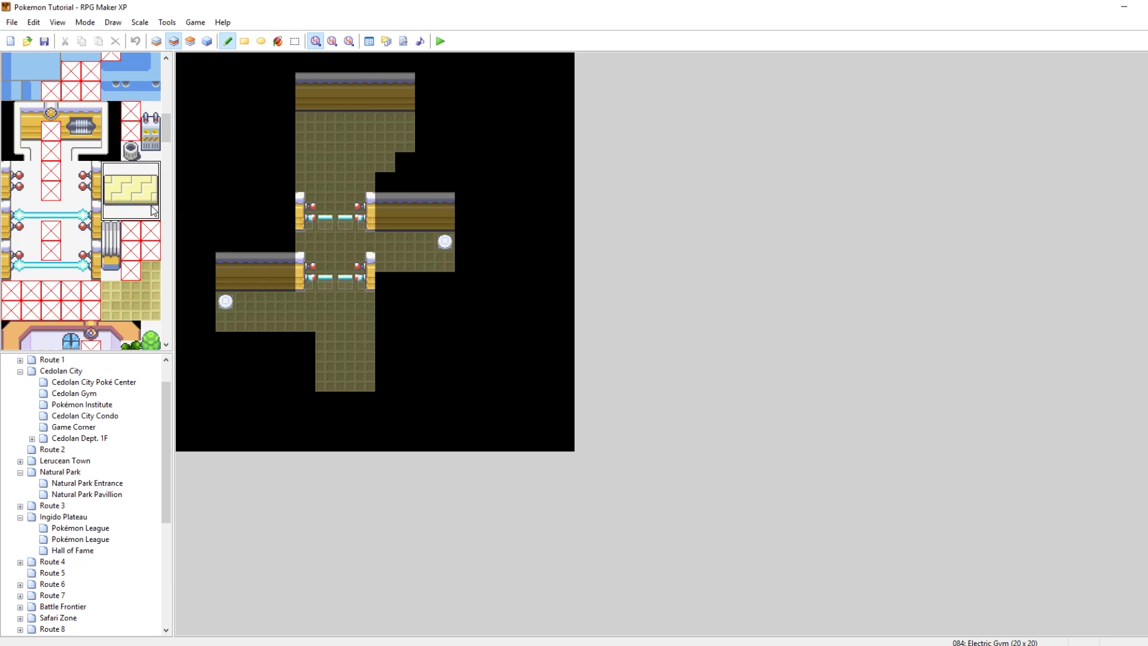
{"action": "left_click", "coordinate": [332, 109]}
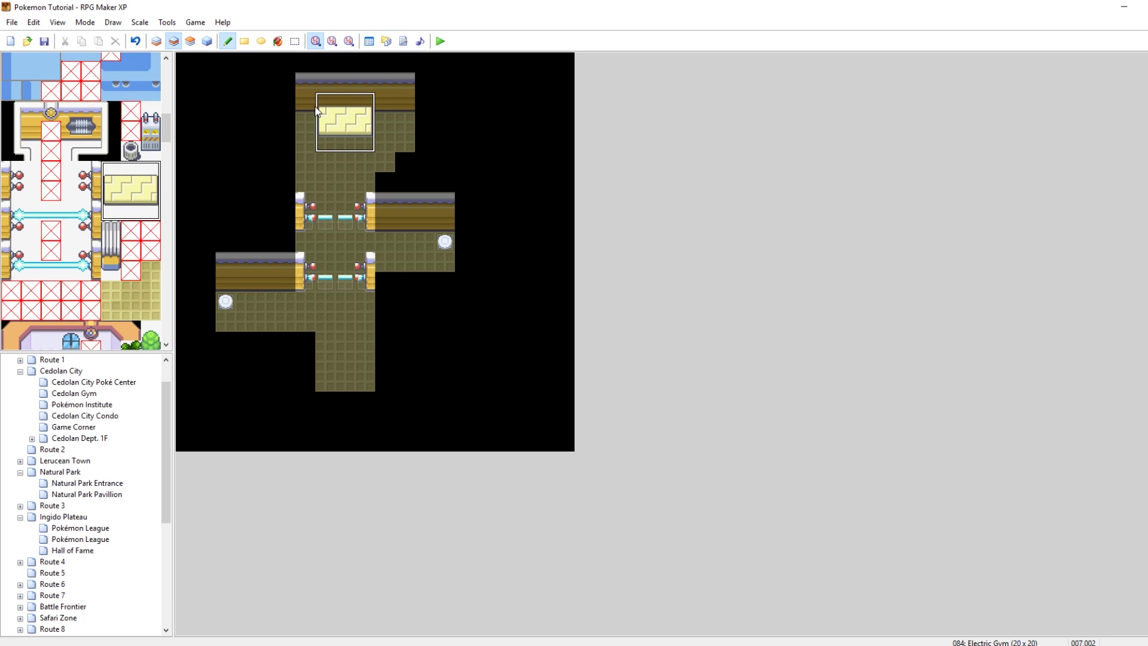
{"action": "left_click", "coordinate": [299, 98]}
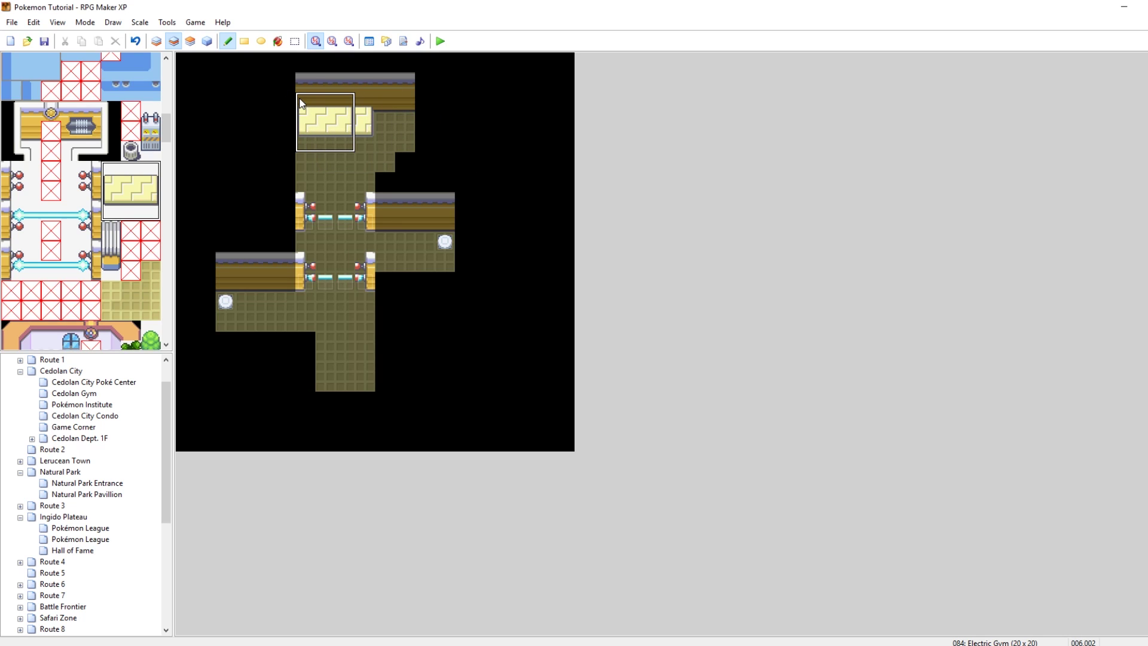
{"action": "right_click", "coordinate": [453, 145]}
{"action": "key", "text": "ctrl+s"}
Fill the missing floor tile at the upper room's lower-right corner on layer 1 with the yellow floor.
{"action": "left_click", "coordinate": [157, 40]}
{"action": "right_click", "coordinate": [385, 162]}
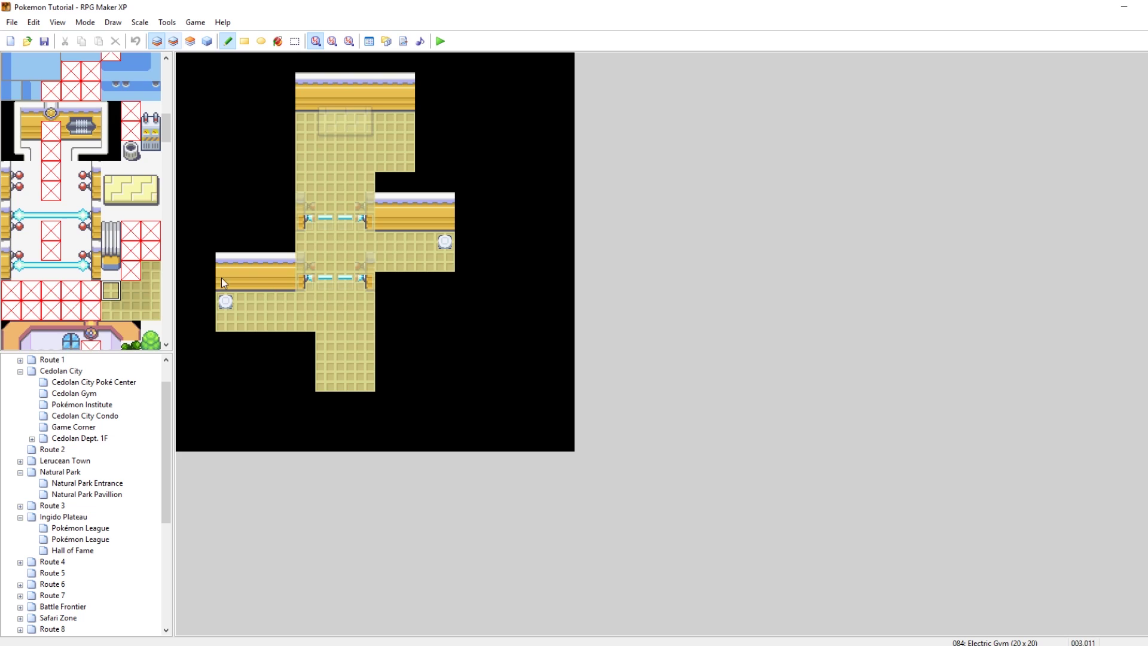
Place the blue entrance mat on layer 2 at the bottom centre of the entrance corridor and save the project.
{"action": "left_click", "coordinate": [173, 40]}
{"action": "left_click_drag", "start_coordinate": [165, 115], "coordinate": [165, 64]}
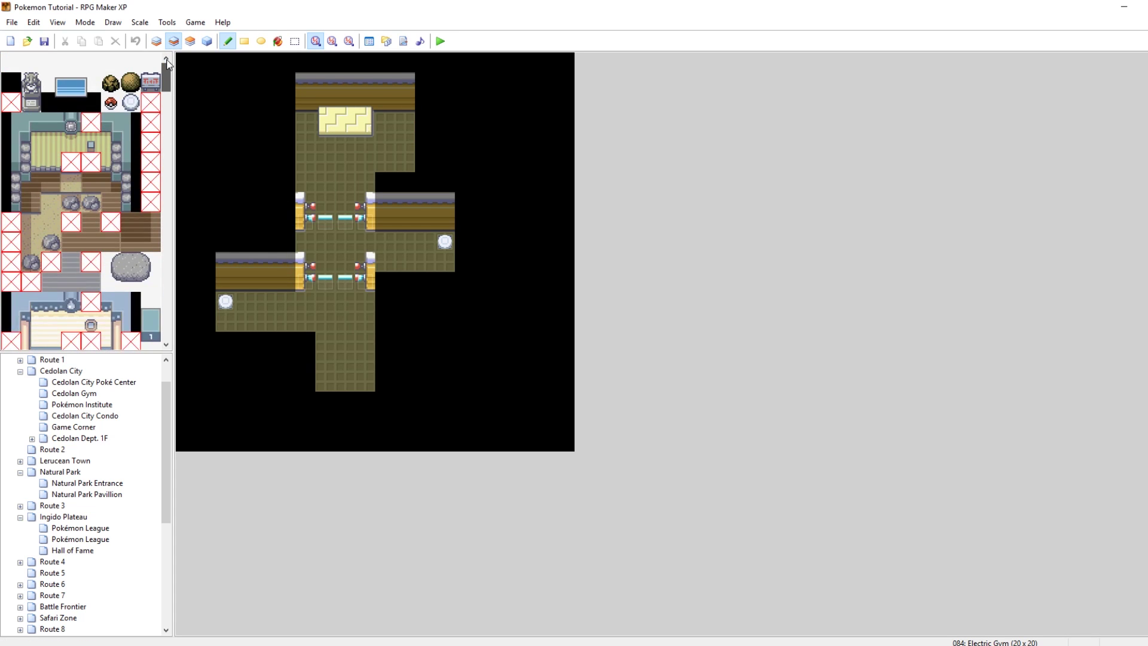
{"action": "left_click_drag", "start_coordinate": [52, 82], "coordinate": [71, 85]}
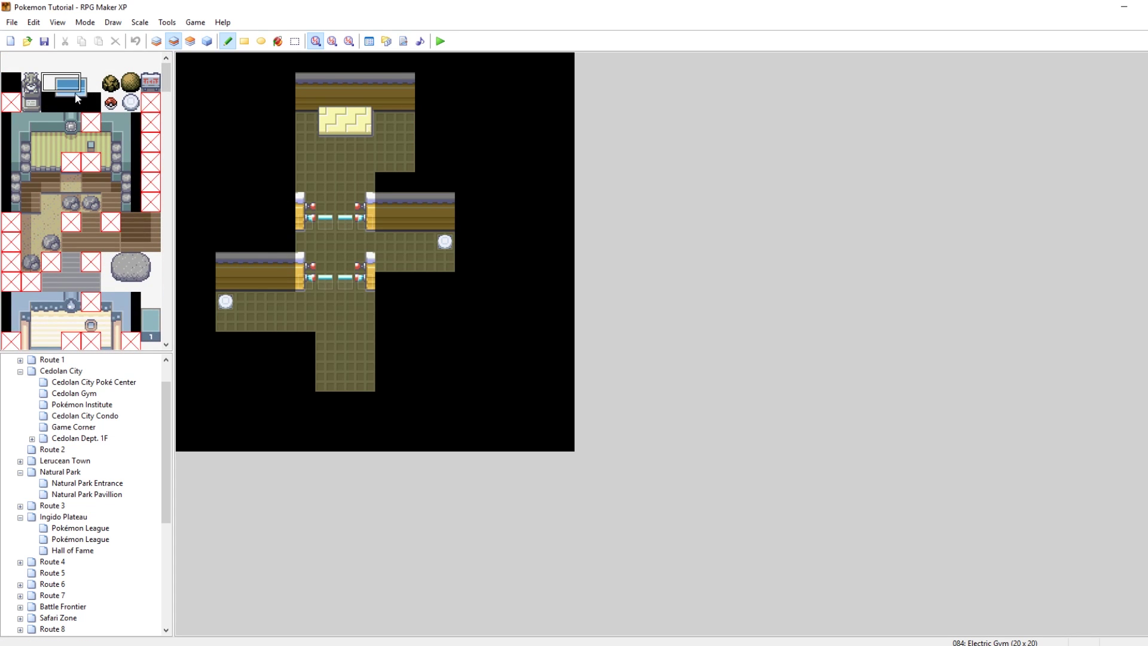
{"action": "left_click", "coordinate": [325, 381]}
{"action": "right_click", "coordinate": [423, 363]}
{"action": "key", "text": "ctrl+s"}
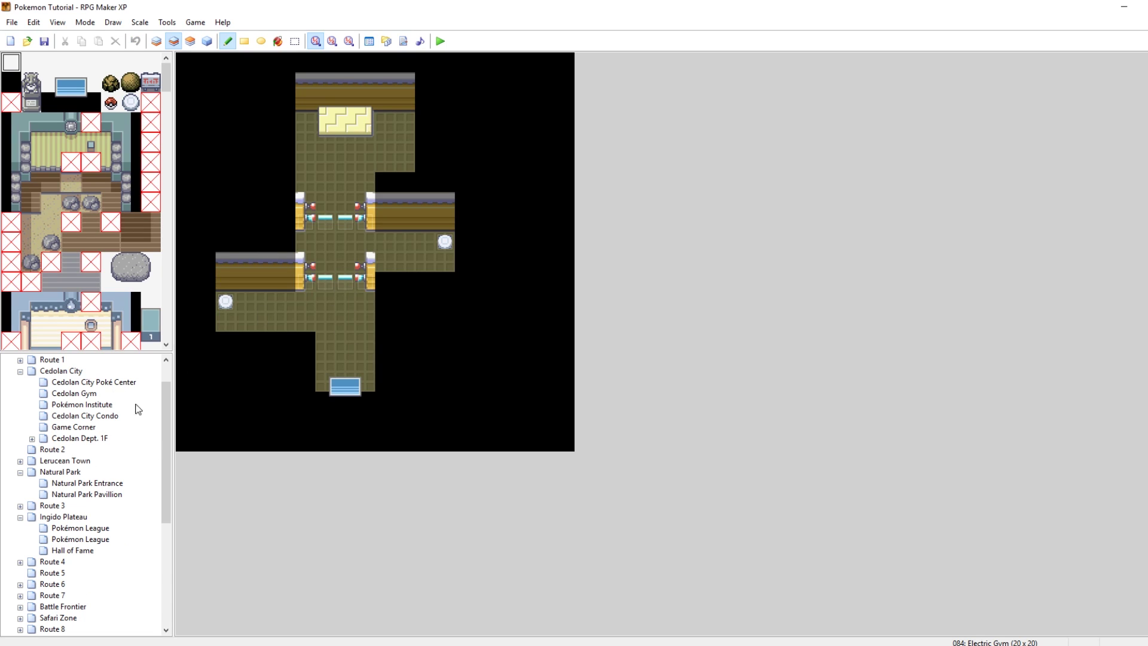
Copy the Surge event from the Two Town map and paste it onto the centre of the Electric Gym's platform.
{"action": "left_click", "coordinate": [208, 41]}
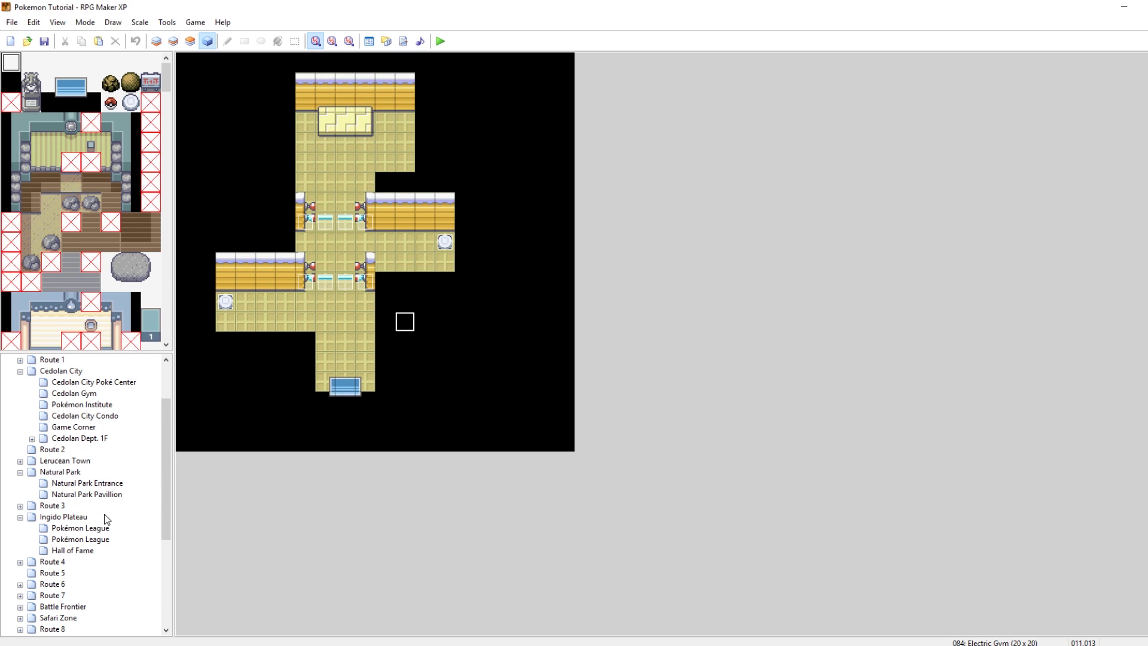
{"action": "scroll", "coordinate": [107, 519], "scroll_direction": "down", "scroll_amount": 6}
{"action": "left_click", "coordinate": [53, 563]}
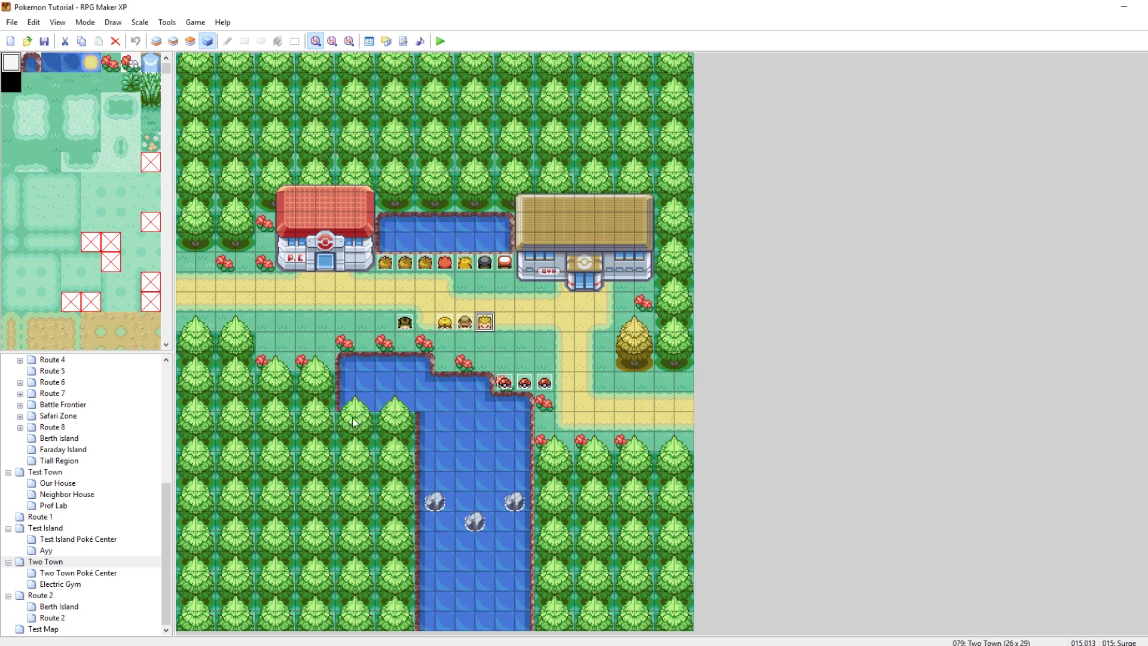
{"action": "left_click", "coordinate": [60, 584]}
{"action": "left_click", "coordinate": [345, 125]}
{"action": "key", "text": "ctrl+v"}
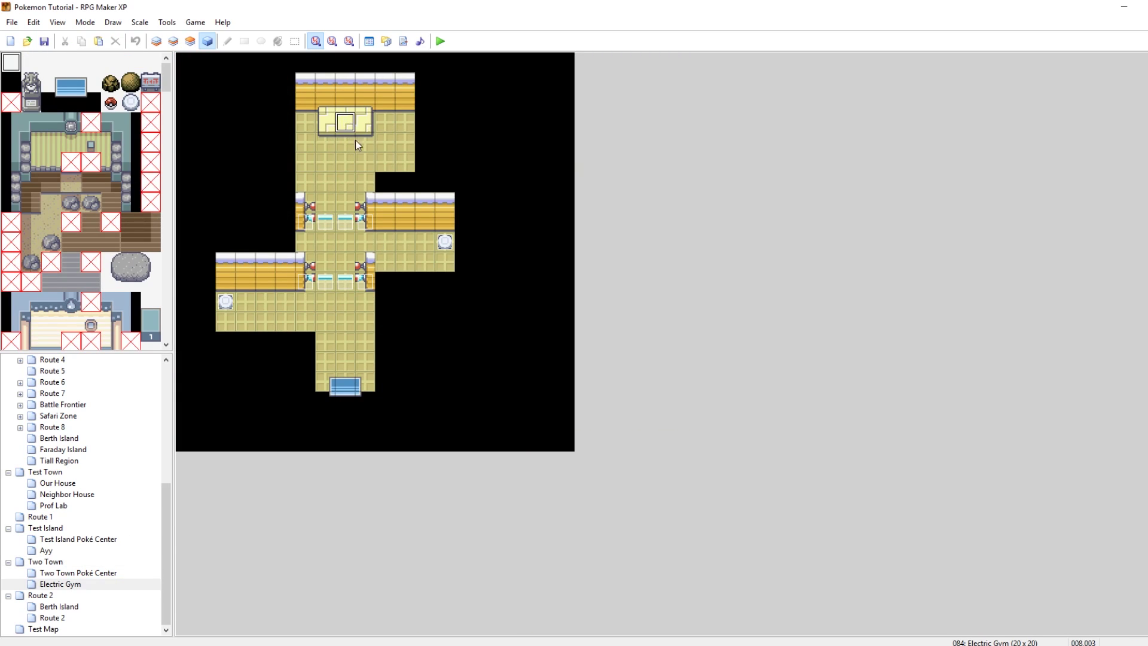
{"action": "left_click", "coordinate": [347, 183]}
Place the round gold emblem tile on layer 2 at the centre of the top wall and save the project.
{"action": "left_click", "coordinate": [169, 42]}
{"action": "left_click", "coordinate": [158, 42]}
{"action": "left_click", "coordinate": [174, 41]}
{"action": "scroll", "coordinate": [154, 127], "scroll_direction": "down", "scroll_amount": 5}
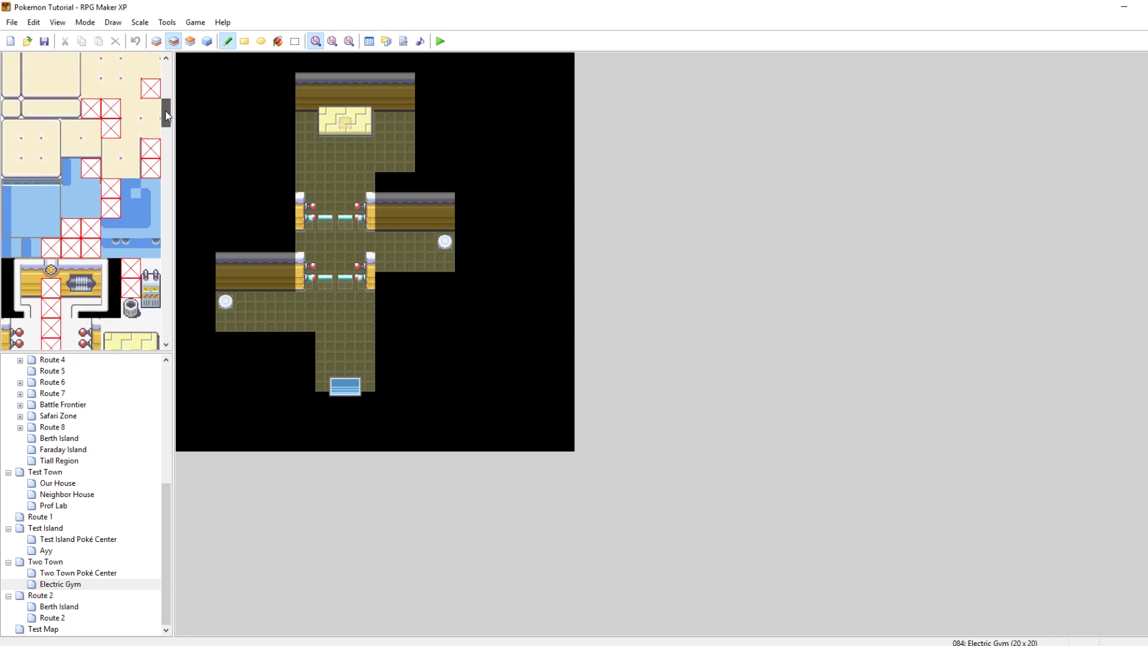
{"action": "left_click", "coordinate": [51, 118]}
{"action": "left_click", "coordinate": [345, 83]}
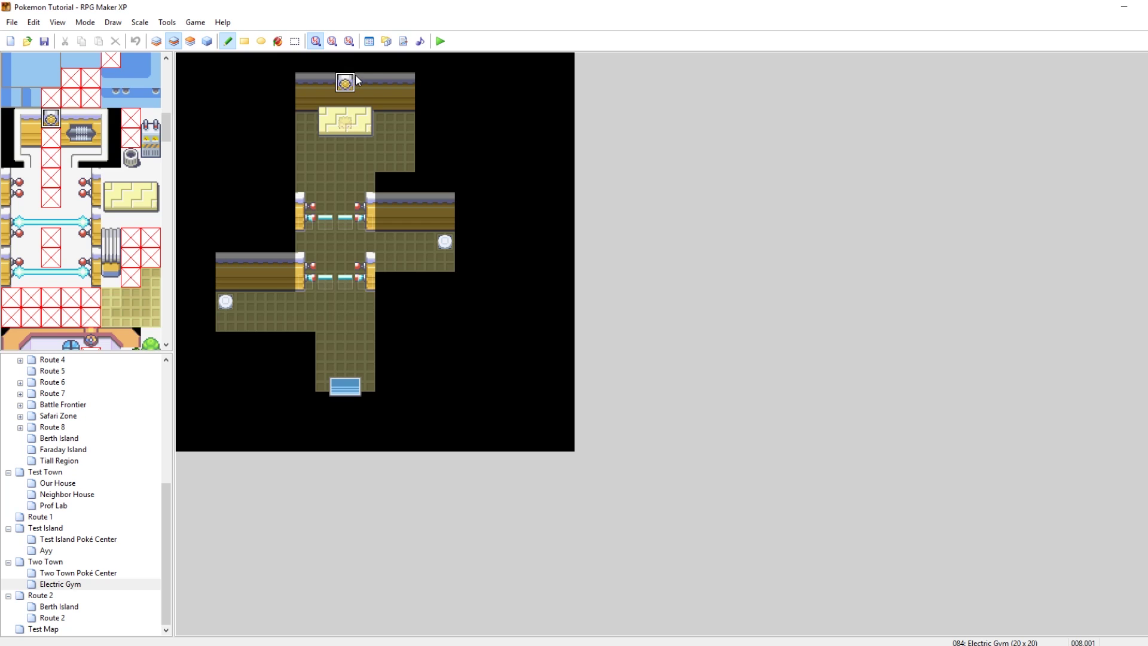
{"action": "right_click", "coordinate": [409, 144]}
{"action": "key", "text": "ctrl+s"}
{"action": "key", "text": "F5"}
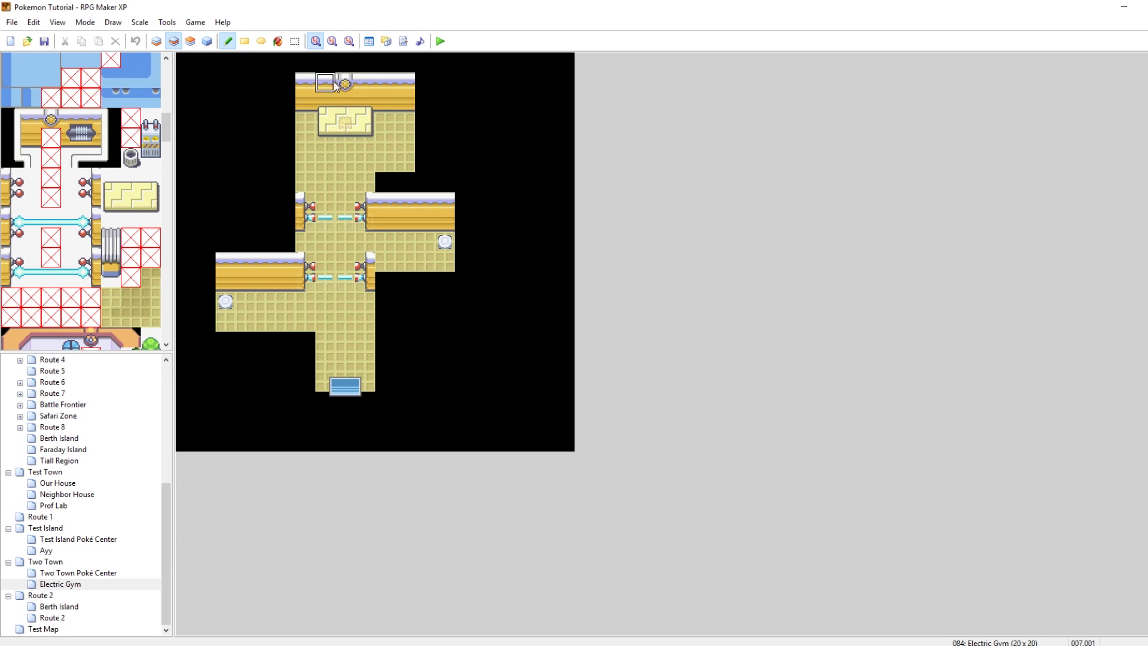
Erase the upper room's rightmost wall and floor column with black tiles on layer 1.
{"action": "key", "text": "F6"}
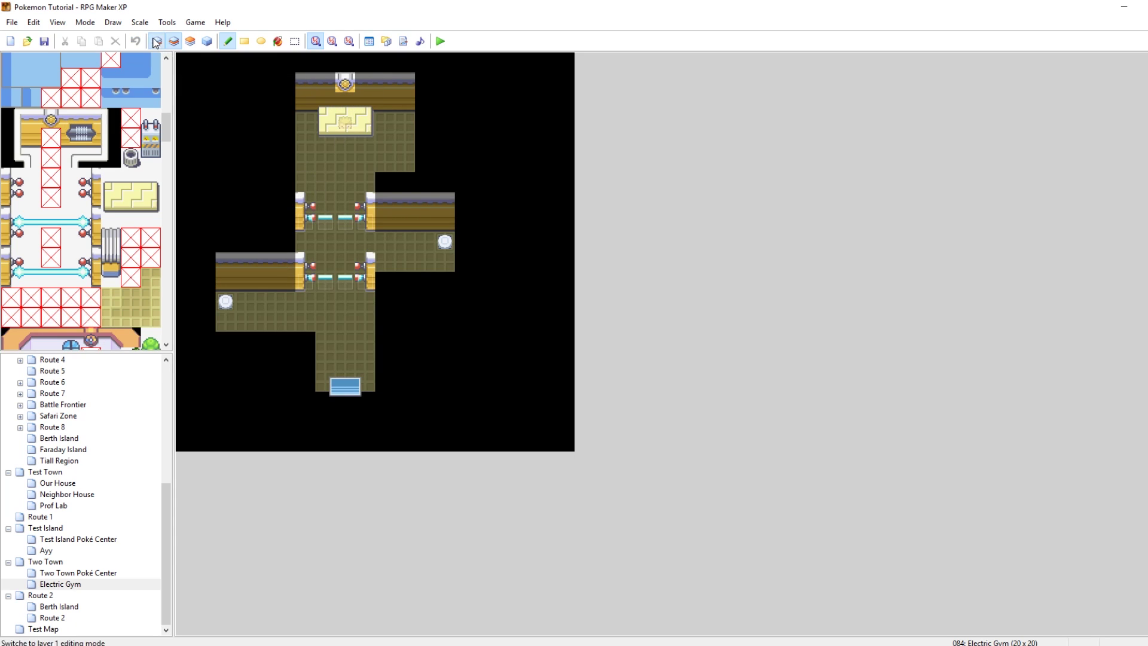
{"action": "left_click", "coordinate": [157, 41]}
{"action": "left_click_drag", "start_coordinate": [425, 163], "coordinate": [405, 82]}
Try to extend the upper room by one wall and floor column on its left side, and undo it.
{"action": "right_click_drag", "start_coordinate": [306, 162], "coordinate": [307, 90]}
{"action": "left_click", "coordinate": [286, 84]}
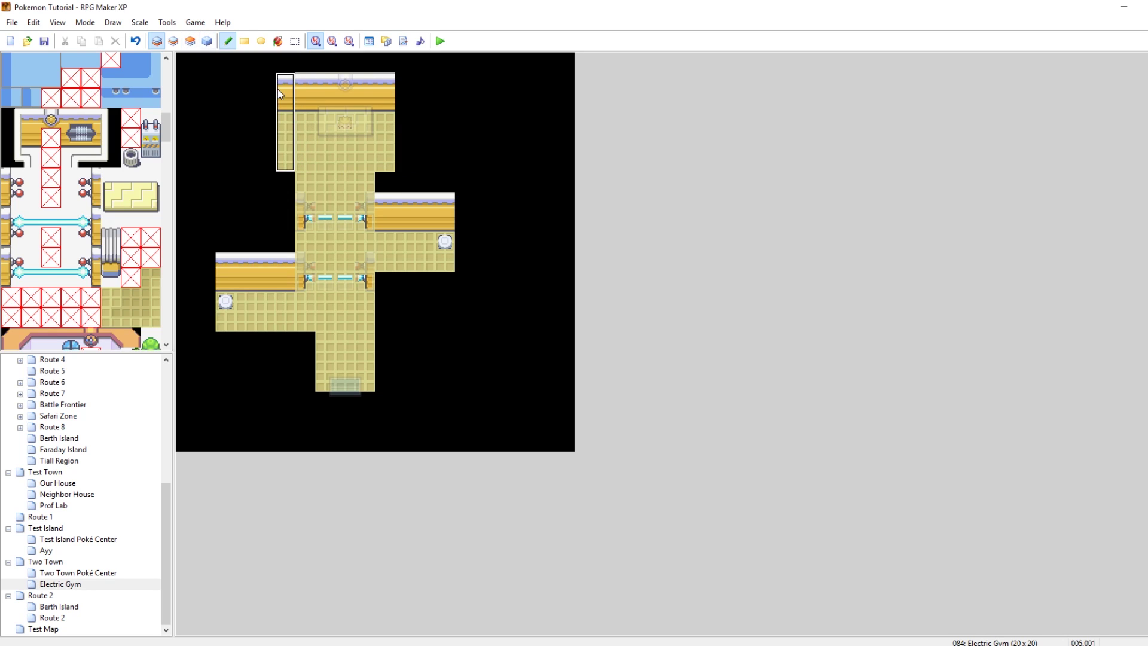
{"action": "right_click", "coordinate": [245, 121]}
{"action": "key", "text": "ctrl+z"}
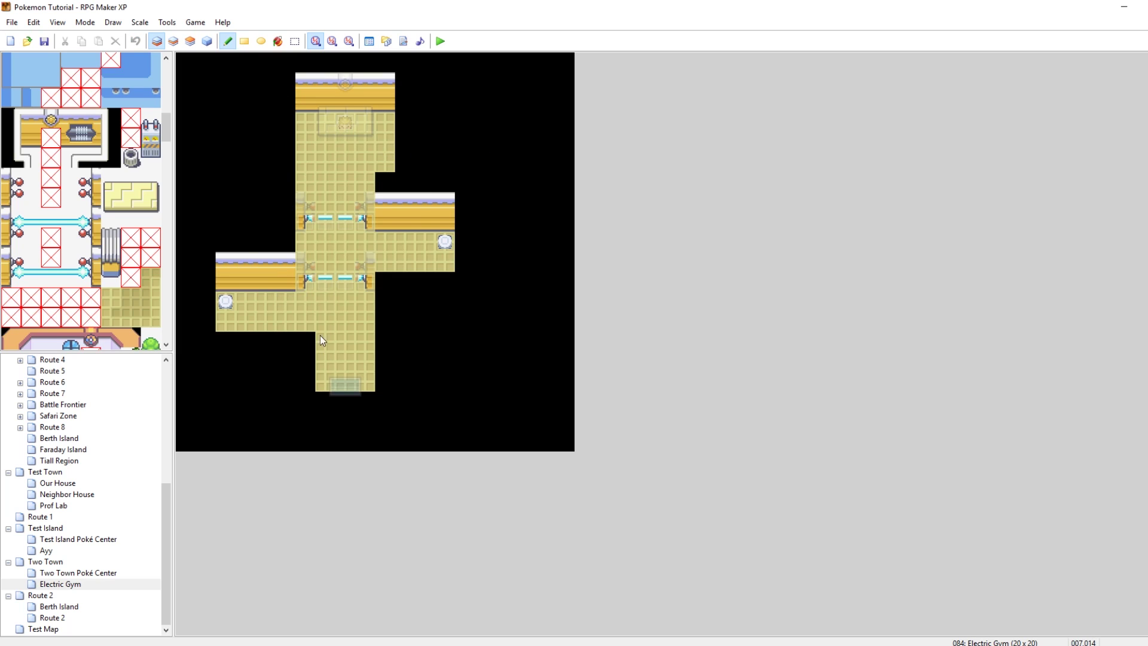
Copy the Poké Center door event in Two Town, paste it onto the gym's entrance and open it for editing.
{"action": "left_click", "coordinate": [207, 41]}
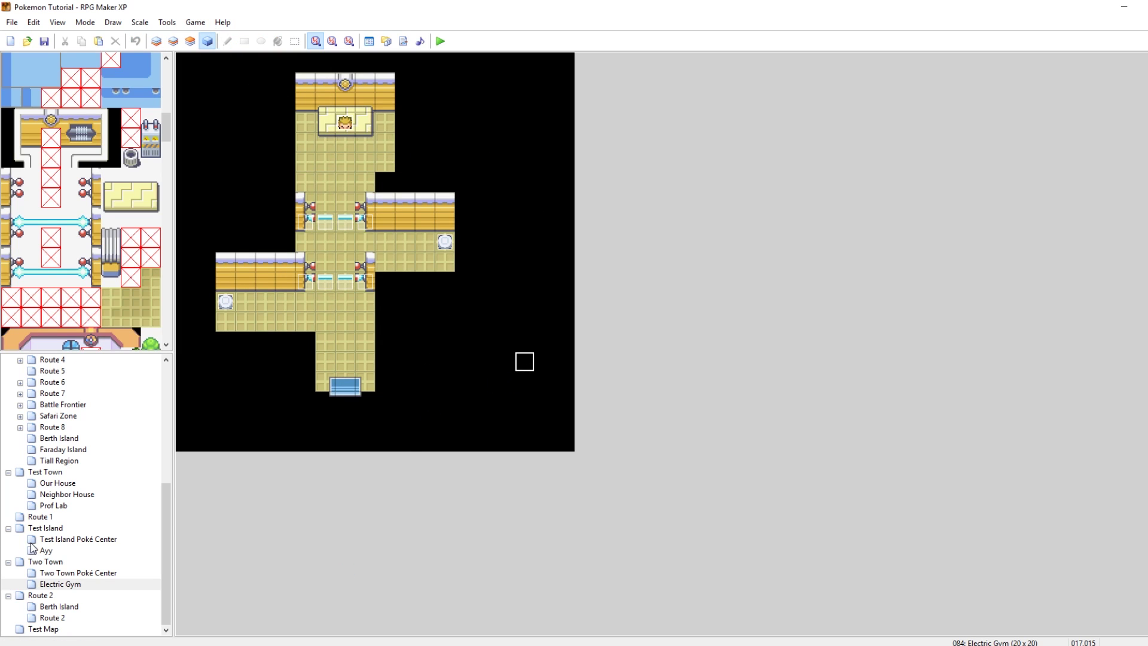
{"action": "left_click", "coordinate": [45, 561]}
{"action": "left_click", "coordinate": [322, 267]}
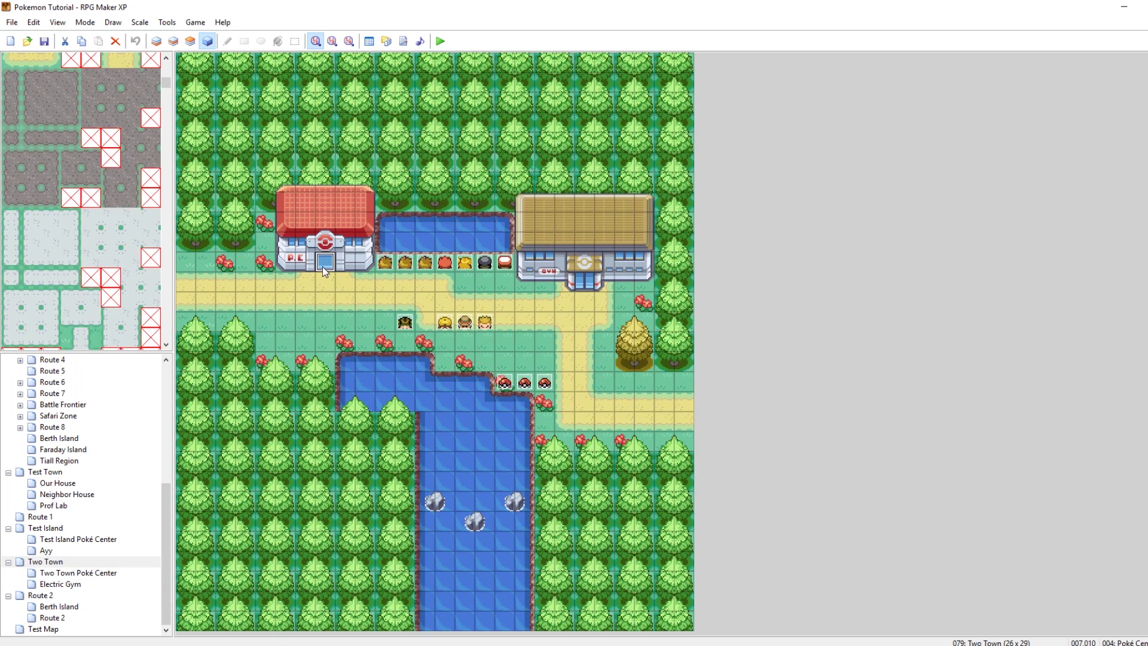
{"action": "left_click", "coordinate": [584, 281]}
{"action": "right_click", "coordinate": [585, 285]}
{"action": "left_click", "coordinate": [585, 298]}
Set the gym door event's page 1 graphic to the second door in the first row of doors6.
{"action": "double_click", "coordinate": [442, 356]}
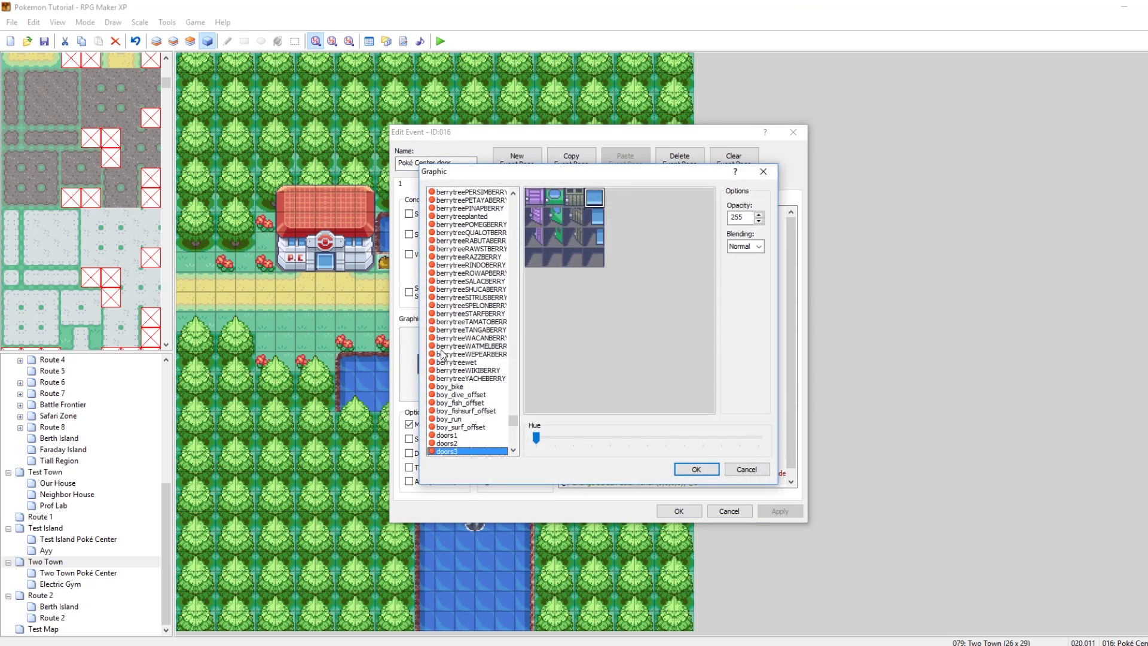
{"action": "key", "text": "Down"}
{"action": "key", "text": "Down"}
{"action": "key", "text": "Down"}
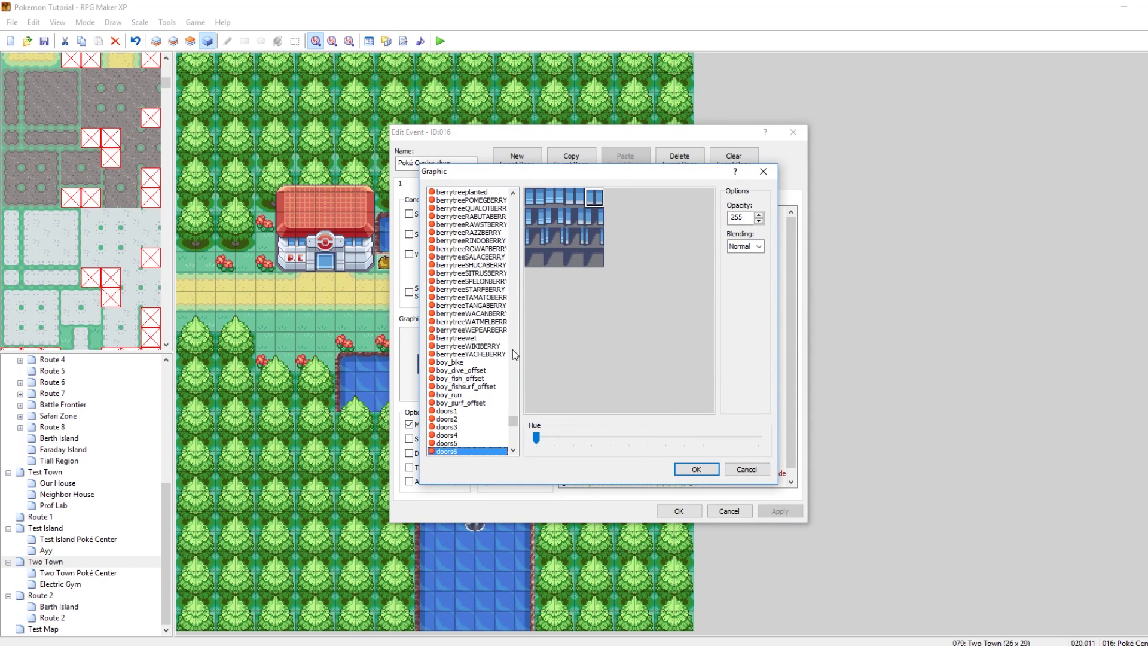
{"action": "left_click", "coordinate": [554, 201]}
{"action": "left_click", "coordinate": [695, 470]}
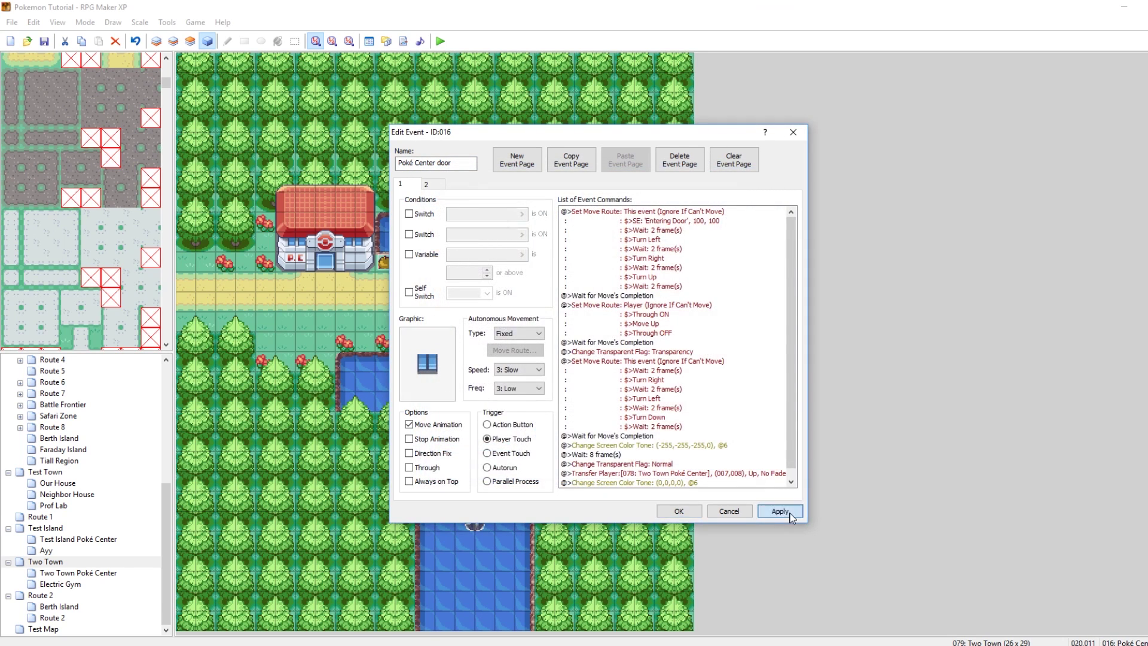
{"action": "left_click", "coordinate": [678, 513]}
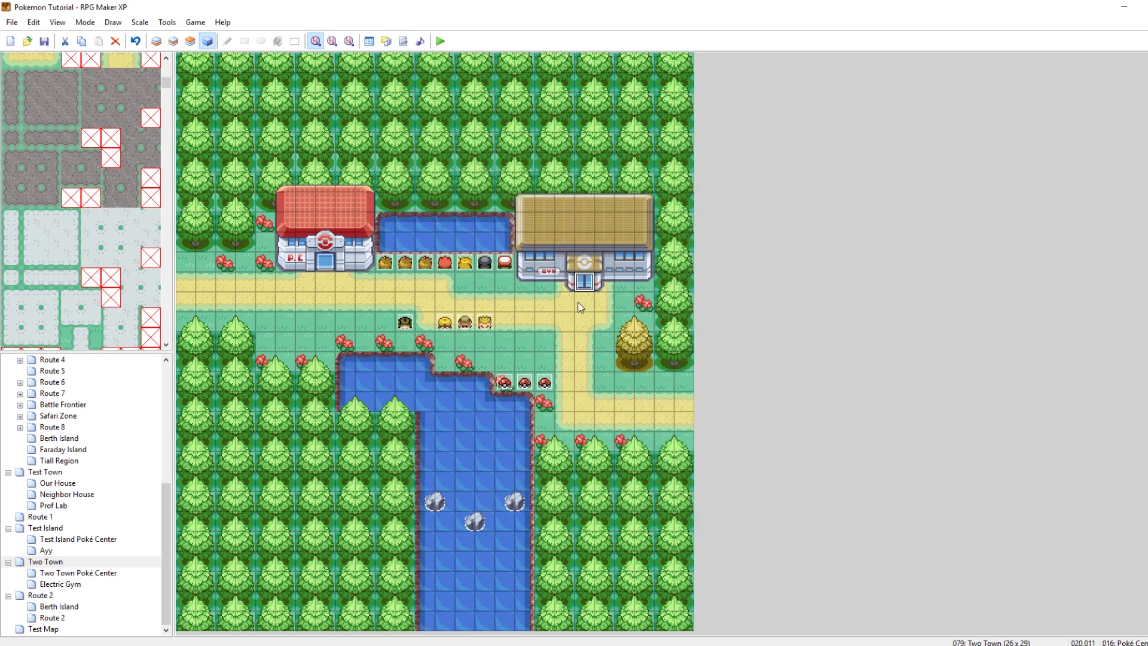
Change the gym door event's page 1 graphic to the first door in the first row of doors6.
{"action": "double_click", "coordinate": [609, 286]}
{"action": "double_click", "coordinate": [450, 351]}
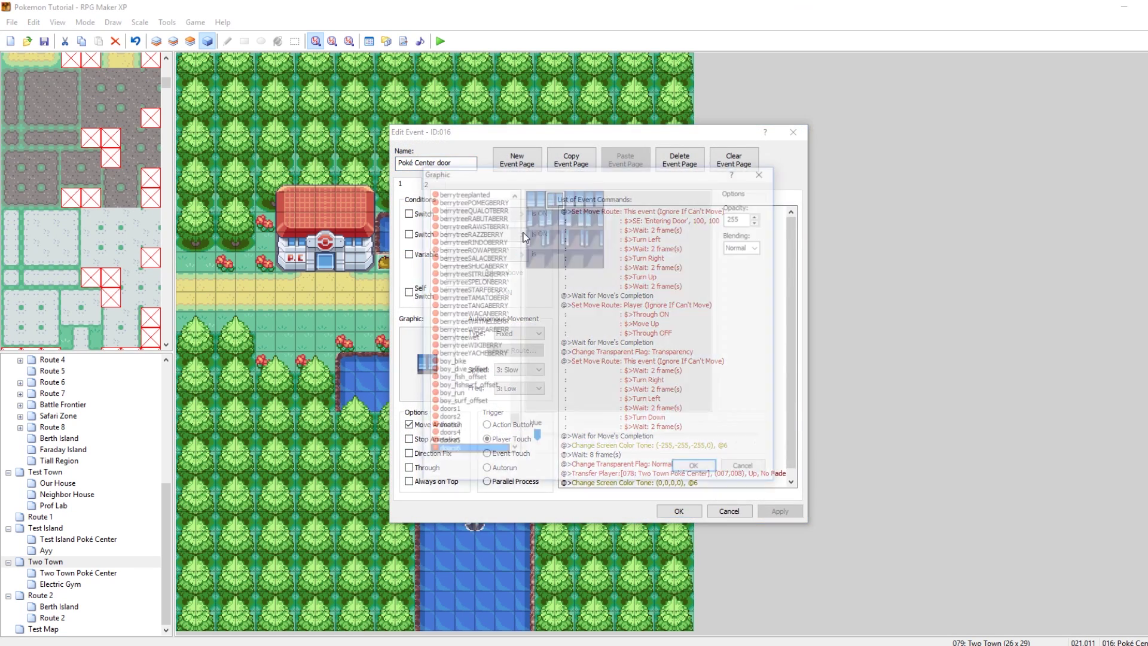
{"action": "left_click", "coordinate": [530, 201]}
{"action": "left_click", "coordinate": [696, 470]}
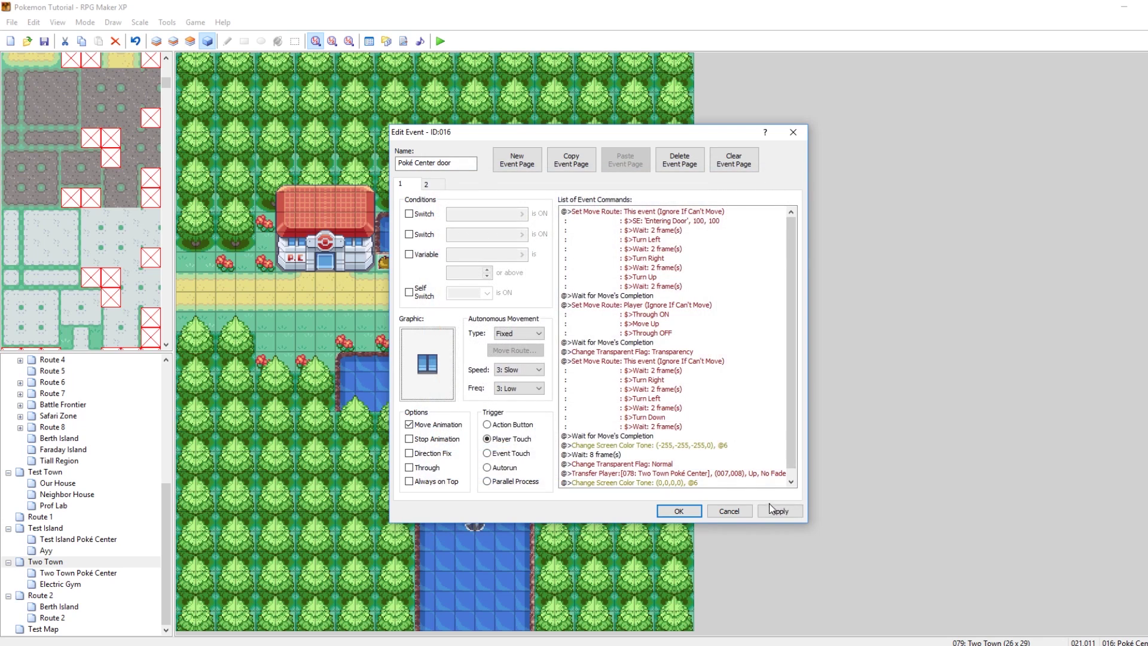
{"action": "left_click", "coordinate": [679, 511]}
Set the gym door event's page 2 graphic to the first door of doors6 as well.
{"action": "double_click", "coordinate": [592, 283]}
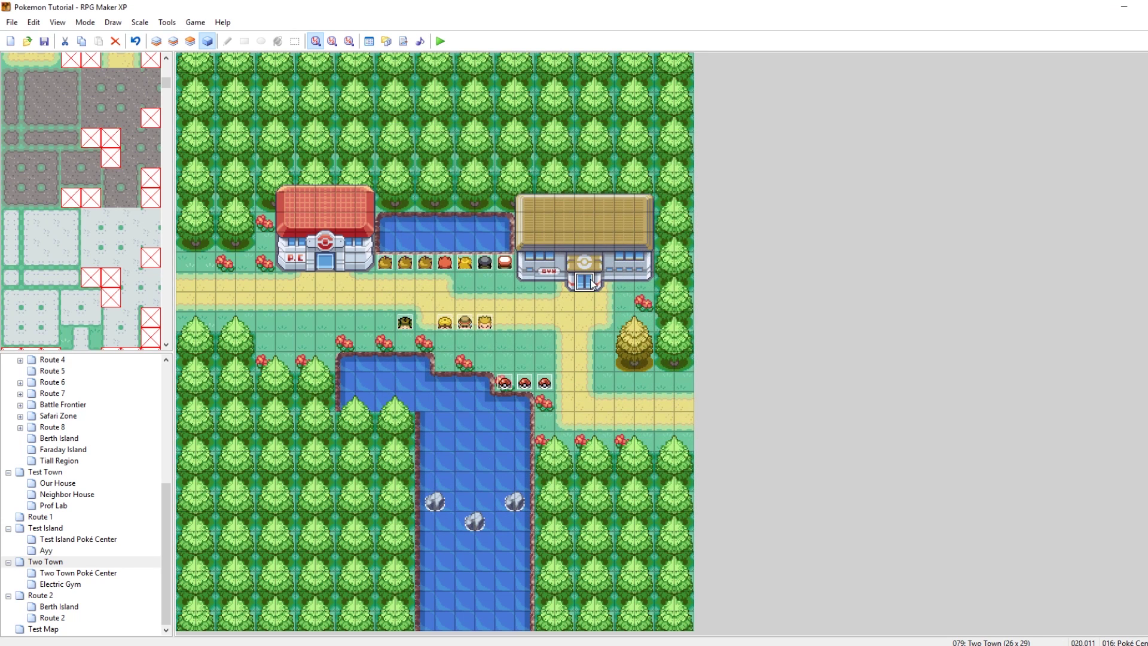
{"action": "double_click", "coordinate": [427, 365]}
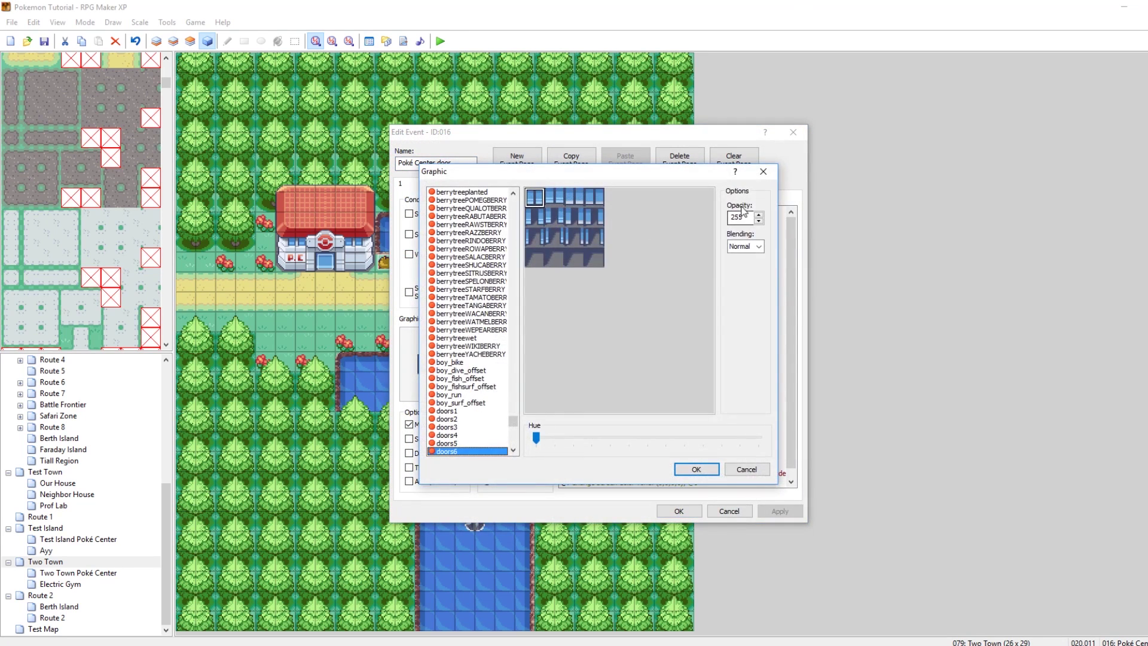
{"action": "left_click", "coordinate": [757, 177]}
{"action": "left_click", "coordinate": [436, 186]}
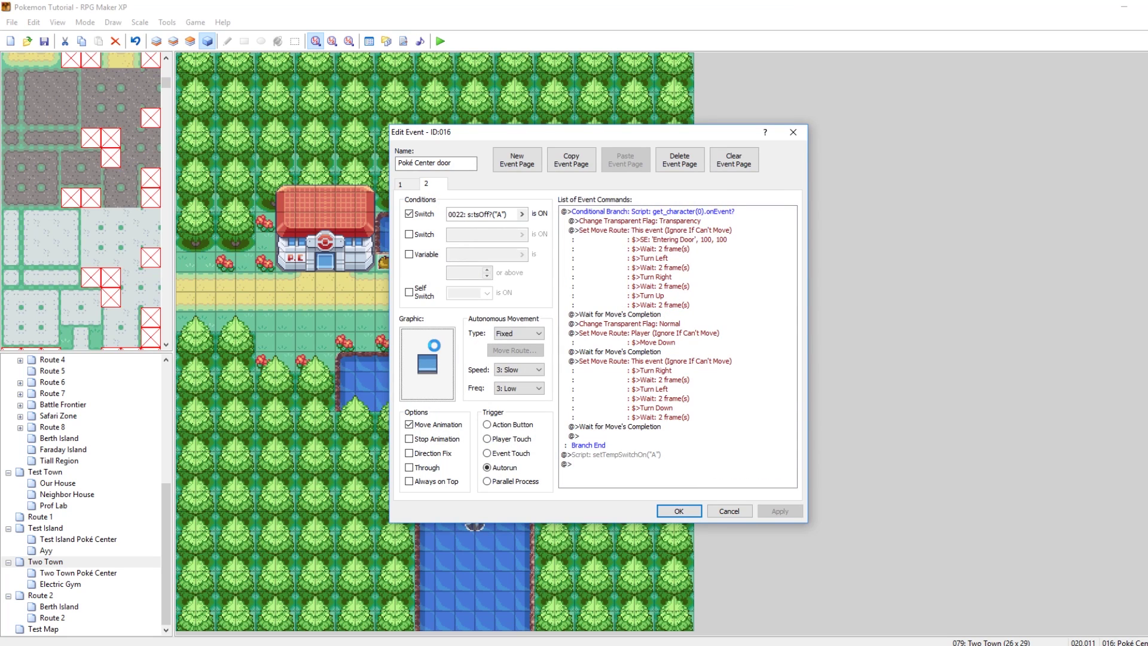
{"action": "key", "text": "Down"}
{"action": "key", "text": "Down"}
{"action": "key", "text": "Down"}
{"action": "left_click", "coordinate": [536, 200]}
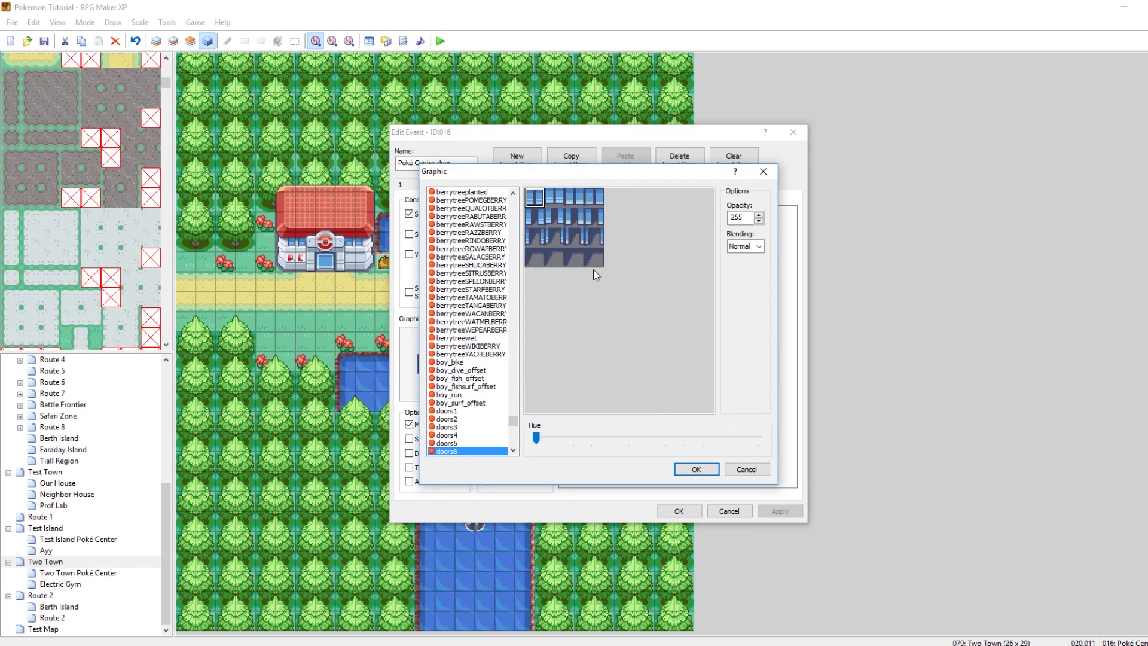
{"action": "left_click", "coordinate": [696, 468]}
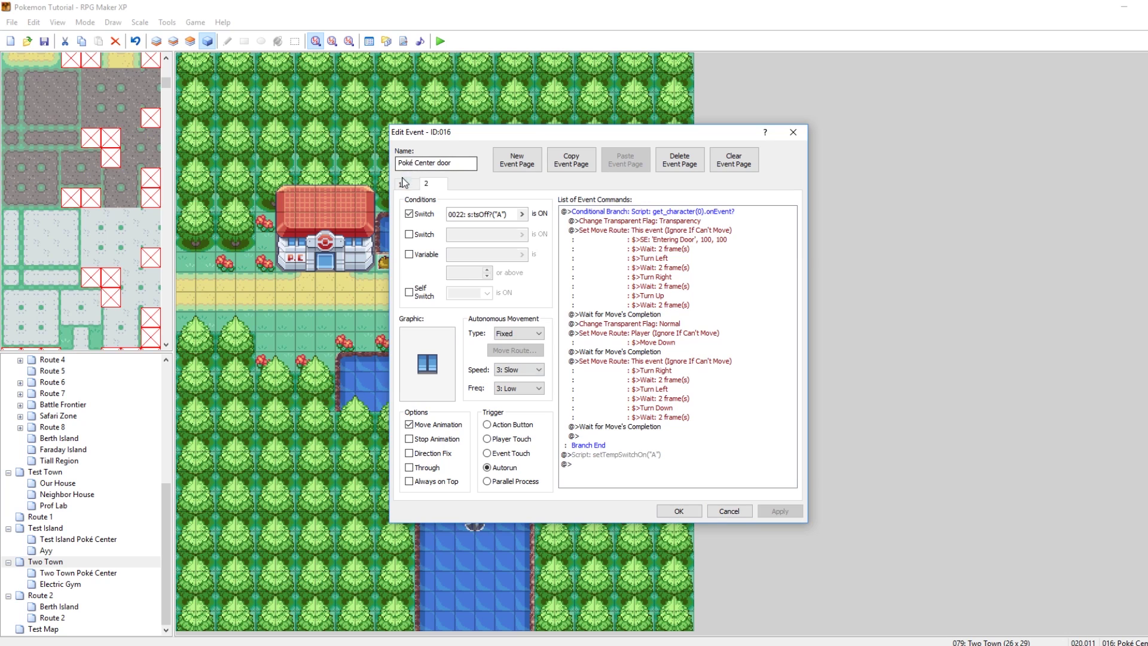
Set the gym door's player transfer on page 1 to the entrance mat at (008,016) in Electric Gym, and save the event.
{"action": "left_click", "coordinate": [701, 475]}
{"action": "right_click", "coordinate": [699, 474]}
{"action": "left_click", "coordinate": [711, 494]}
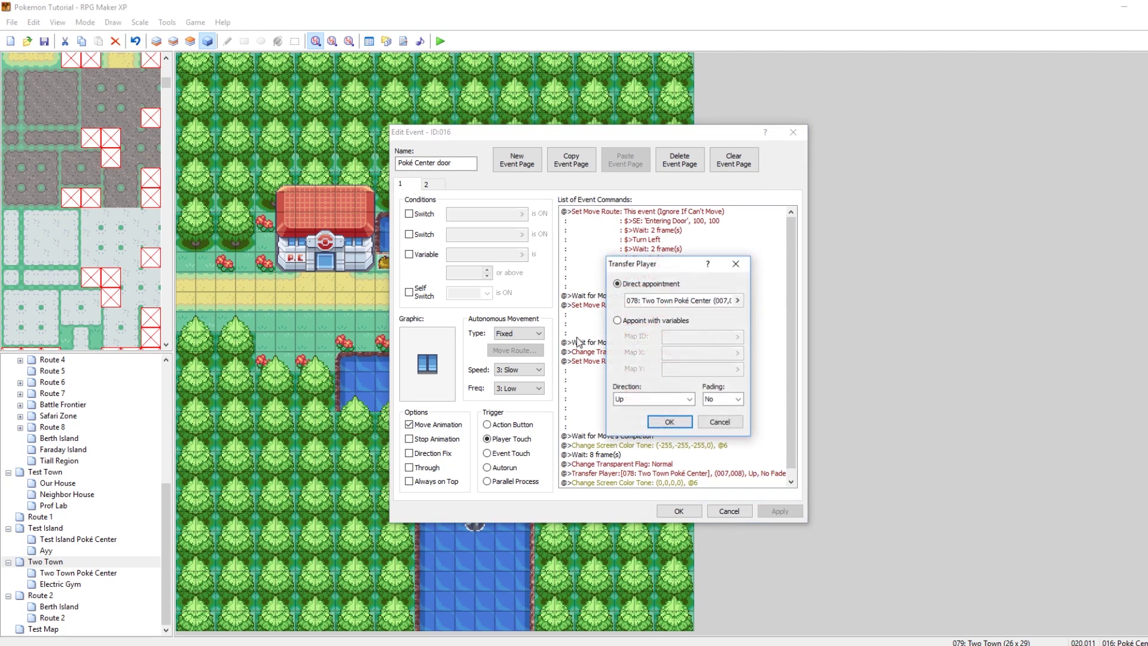
{"action": "left_click", "coordinate": [653, 301]}
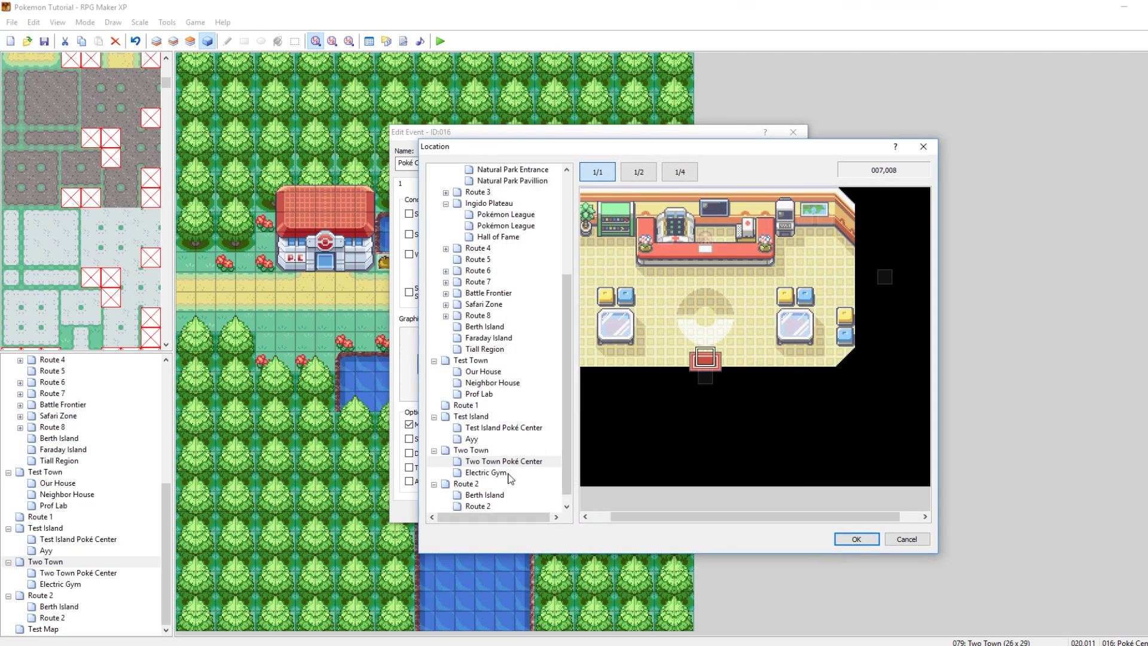
{"action": "left_click", "coordinate": [488, 473]}
{"action": "left_click", "coordinate": [718, 483]}
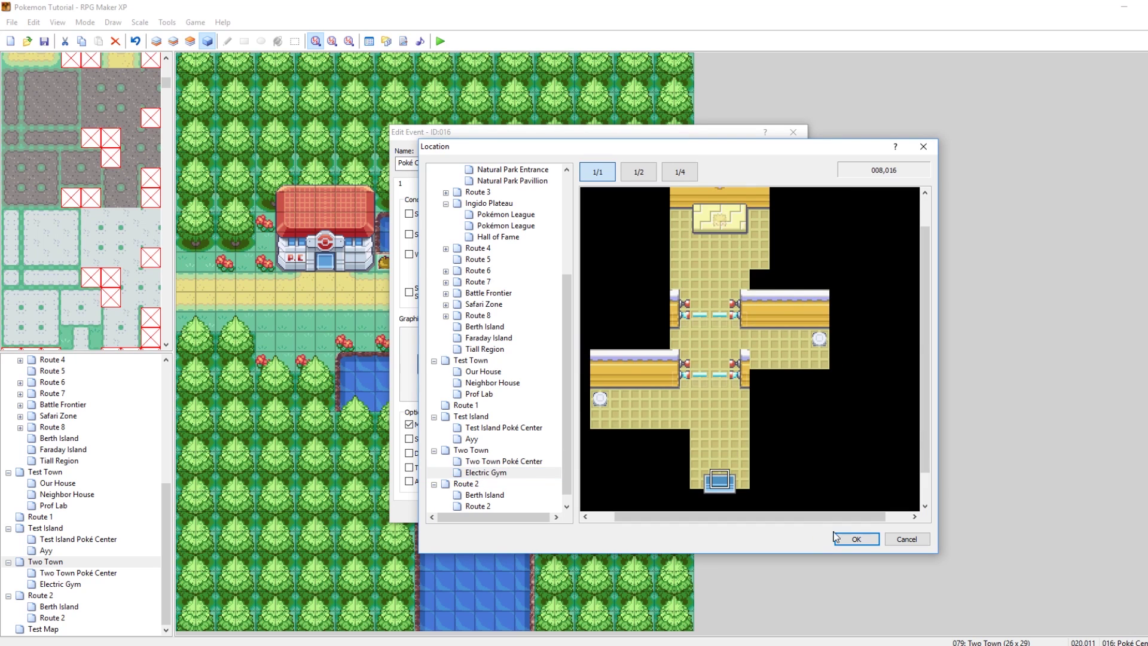
{"action": "left_click", "coordinate": [857, 539]}
{"action": "left_click", "coordinate": [659, 431]}
{"action": "left_click", "coordinate": [782, 510]}
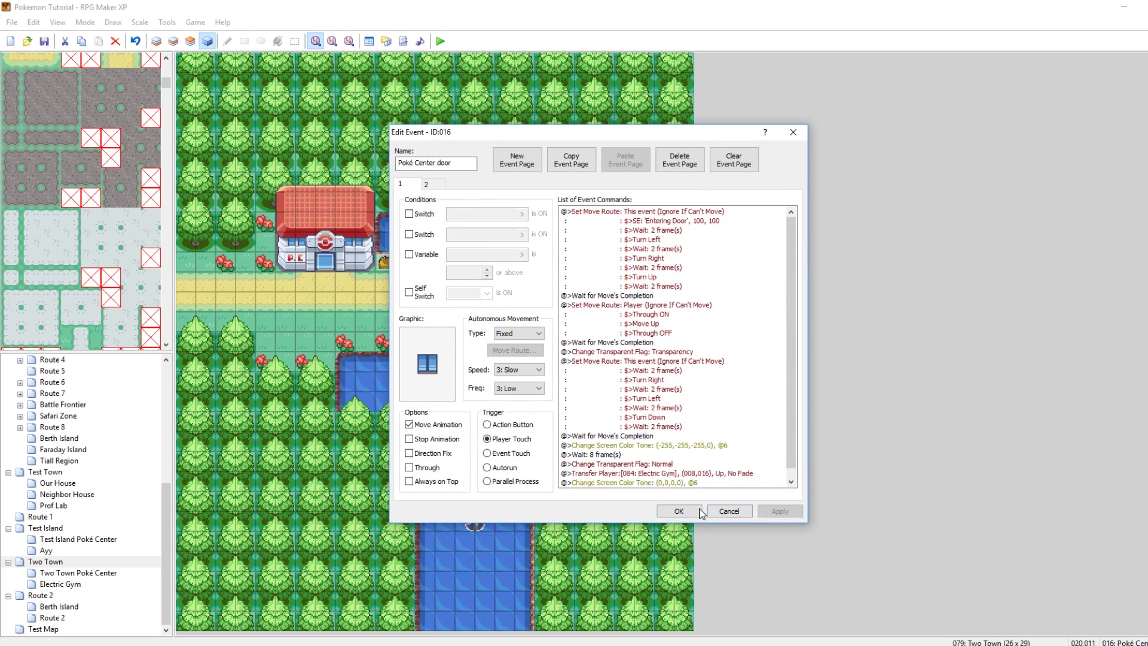
{"action": "left_click", "coordinate": [679, 511]}
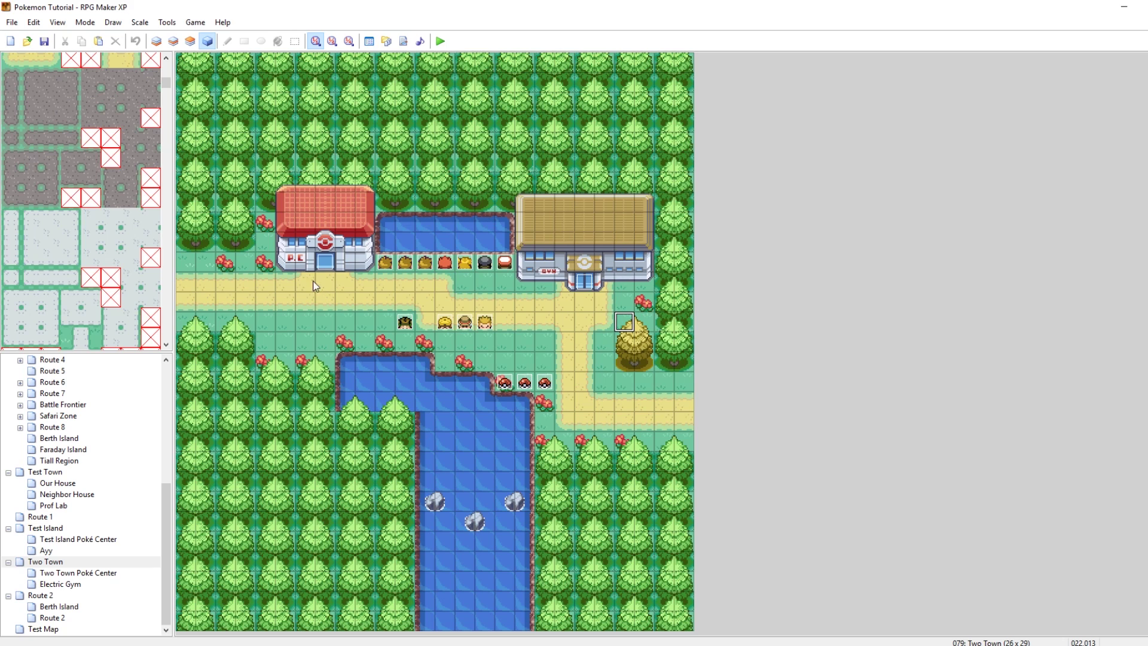
Copy the Exit event from the Two Town Poké Center and paste it just below the Electric Gym's entrance mat.
{"action": "left_click", "coordinate": [69, 572]}
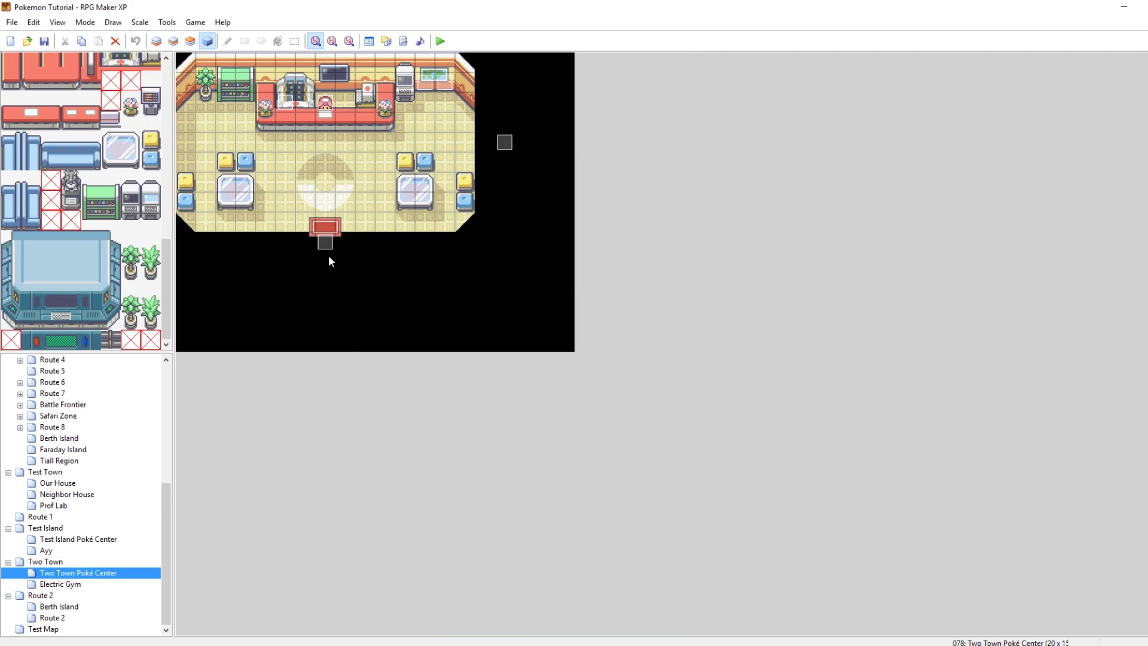
{"action": "left_click", "coordinate": [326, 242]}
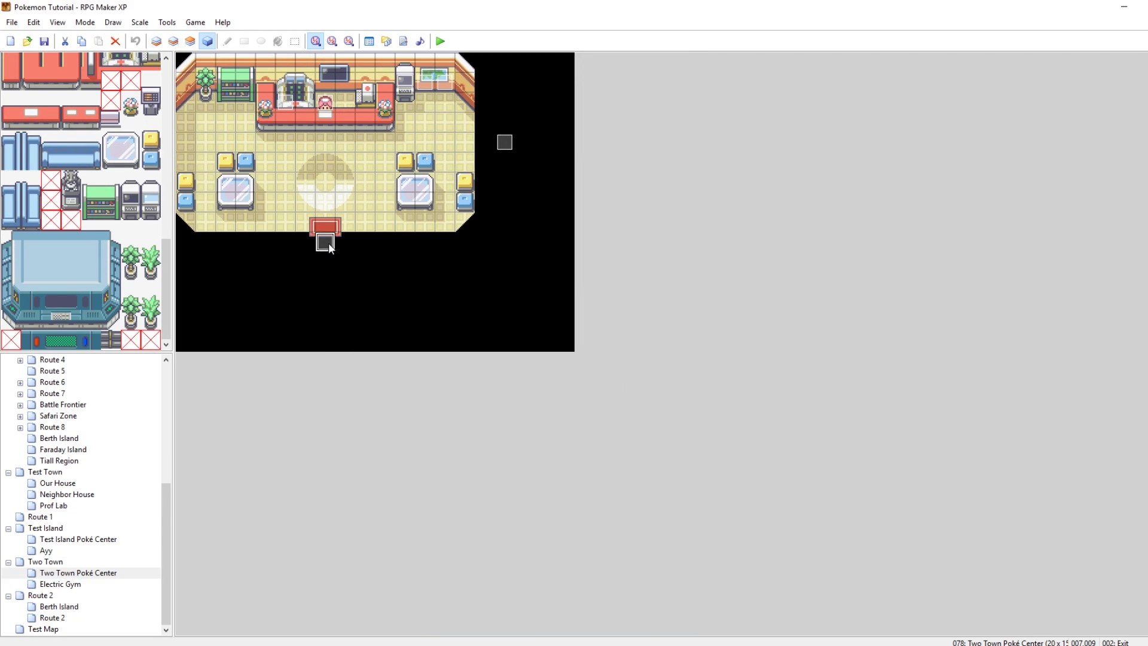
{"action": "left_click", "coordinate": [52, 586]}
{"action": "right_click", "coordinate": [345, 401]}
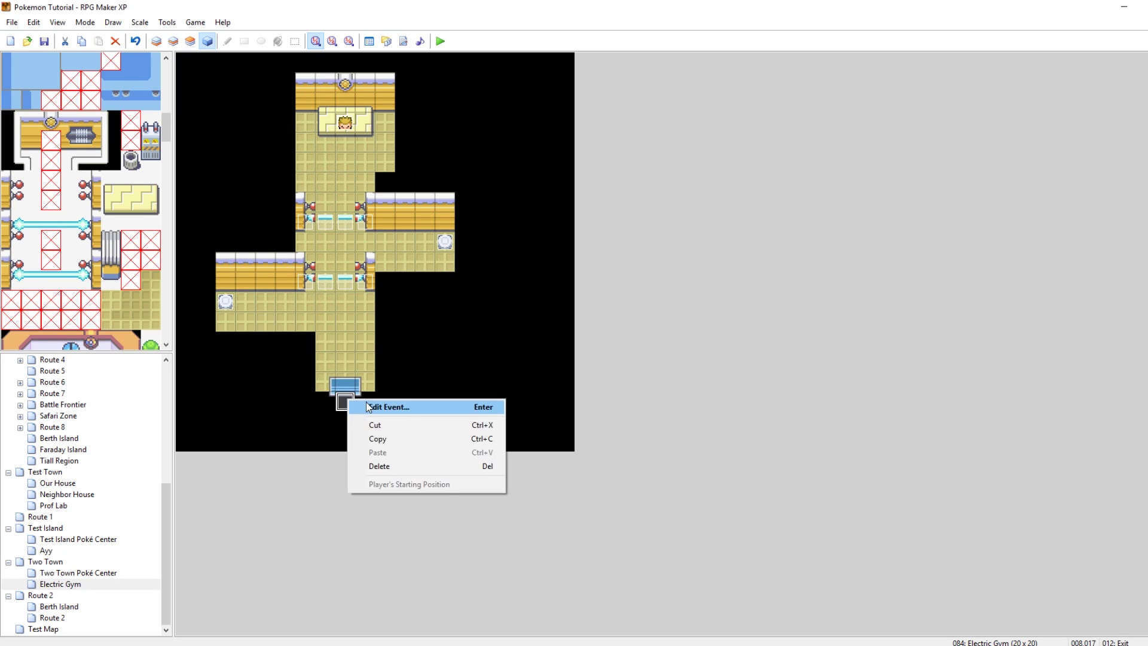
Set the gym Exit event's player transfer destination to the gym door at (020,011) in Two Town.
{"action": "left_click", "coordinate": [388, 406]}
{"action": "right_click", "coordinate": [663, 241]}
{"action": "left_click", "coordinate": [682, 252]}
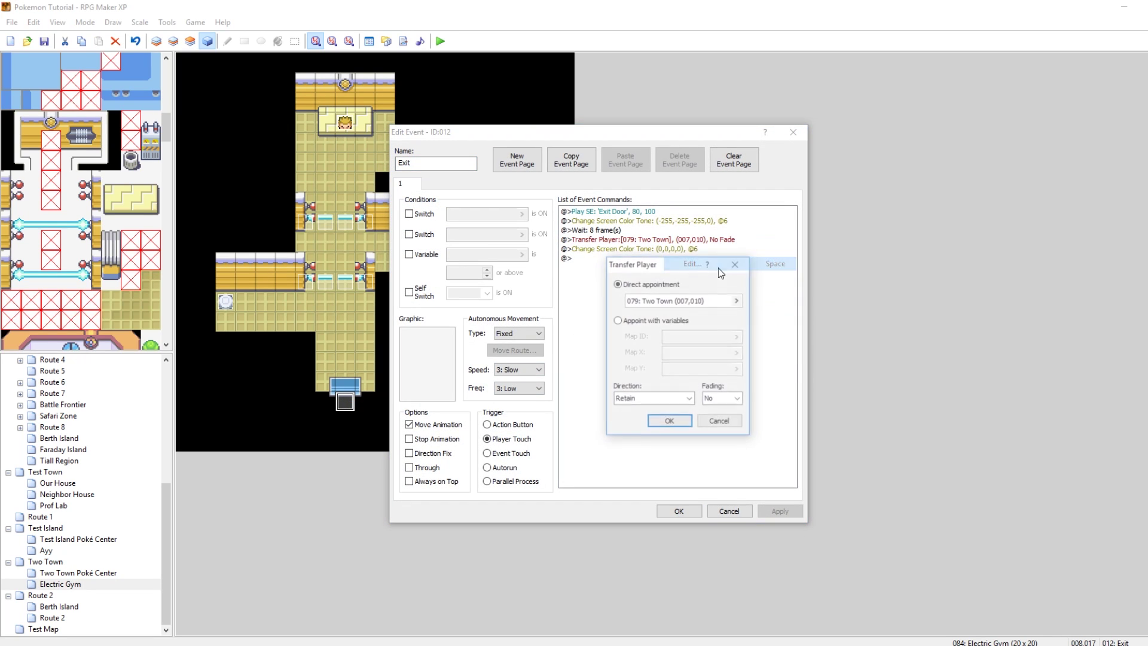
{"action": "left_click", "coordinate": [670, 302]}
{"action": "left_click", "coordinate": [898, 309]}
{"action": "left_click", "coordinate": [854, 540]}
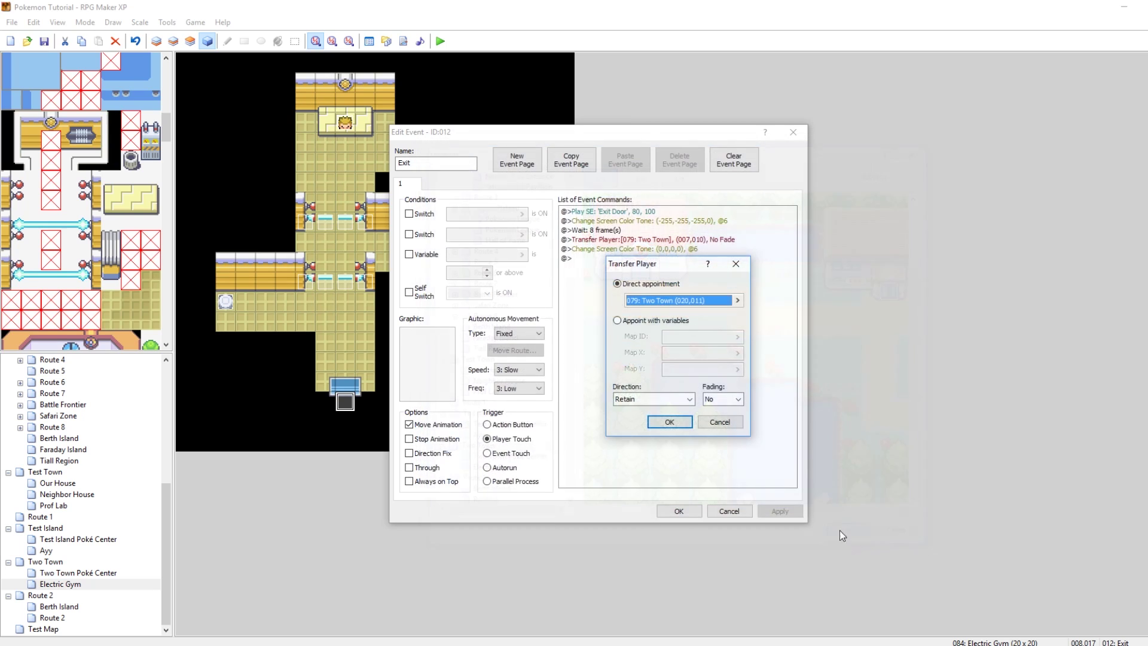
{"action": "left_click", "coordinate": [670, 422]}
Change the gym Exit event's player transfer destination to (020,012) in Two Town, just below the gym door, and save the event.
{"action": "right_click", "coordinate": [652, 239]}
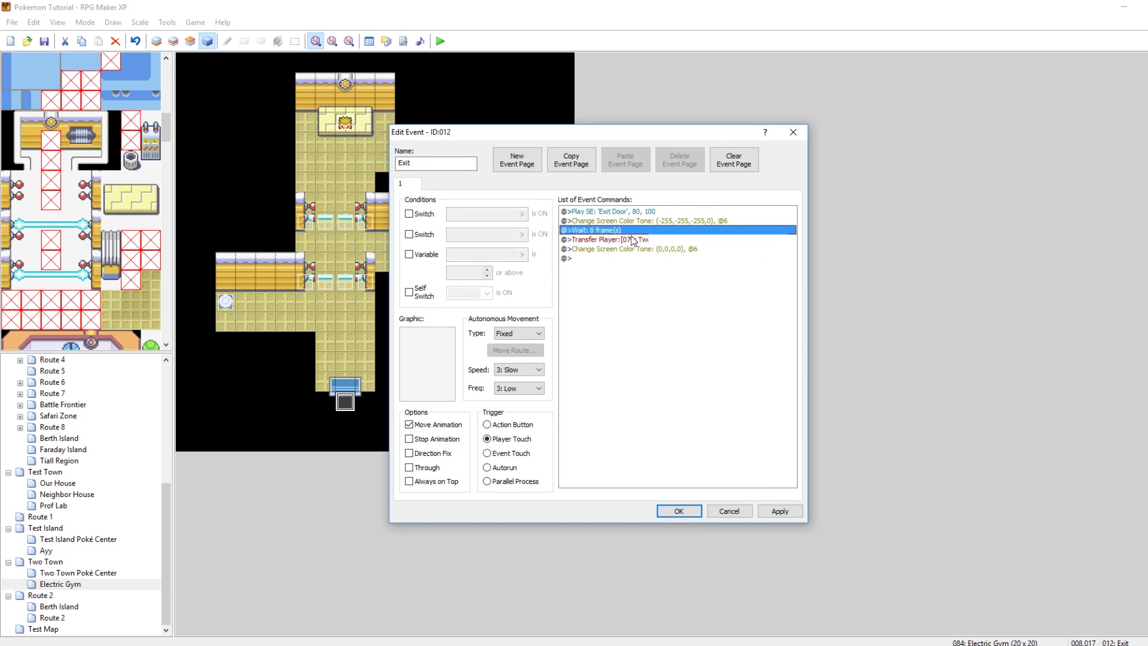
{"action": "left_click", "coordinate": [669, 257]}
{"action": "left_click", "coordinate": [682, 300]}
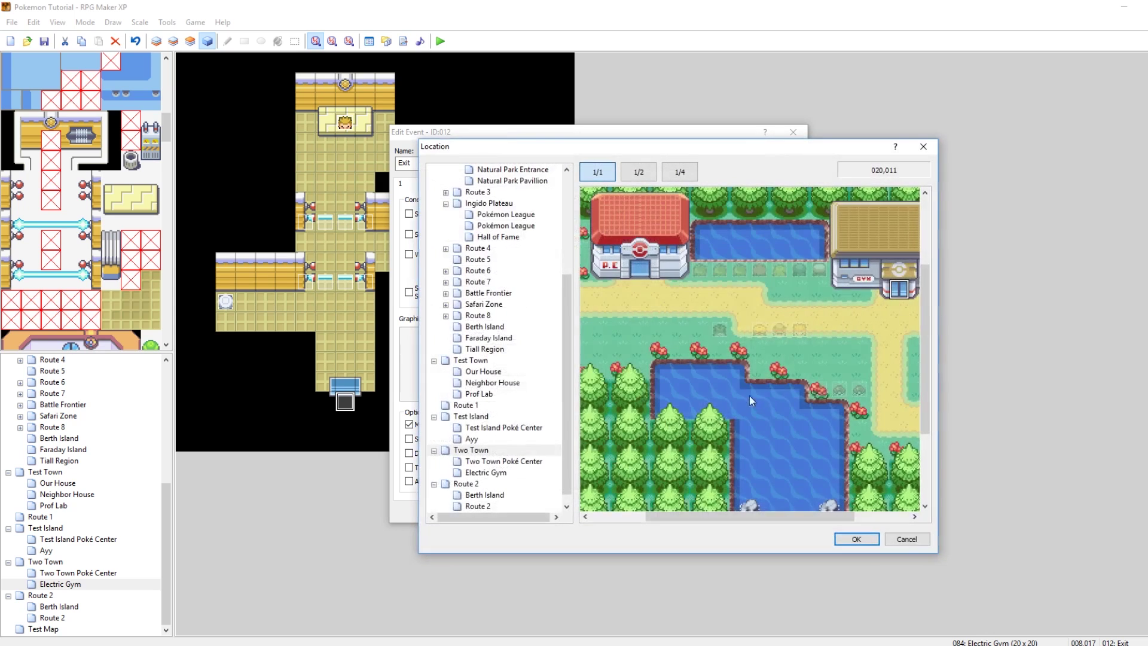
{"action": "left_click", "coordinate": [897, 304]}
{"action": "left_click", "coordinate": [857, 539]}
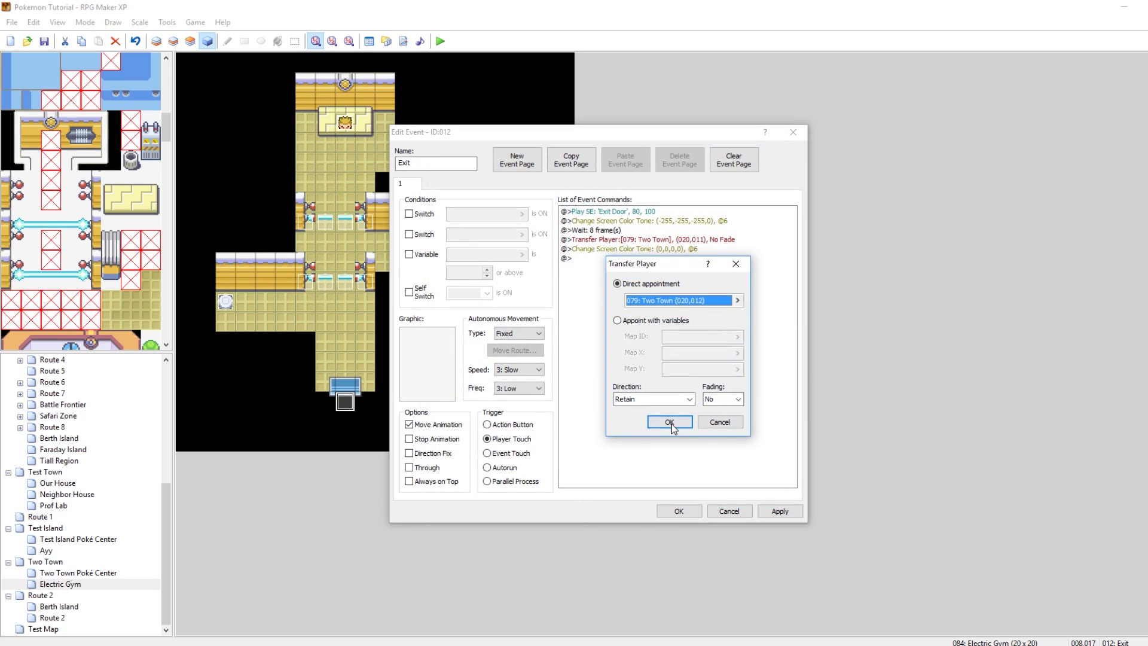
{"action": "left_click", "coordinate": [672, 422]}
{"action": "left_click", "coordinate": [789, 510]}
{"action": "left_click", "coordinate": [679, 511]}
{"action": "left_click", "coordinate": [462, 361]}
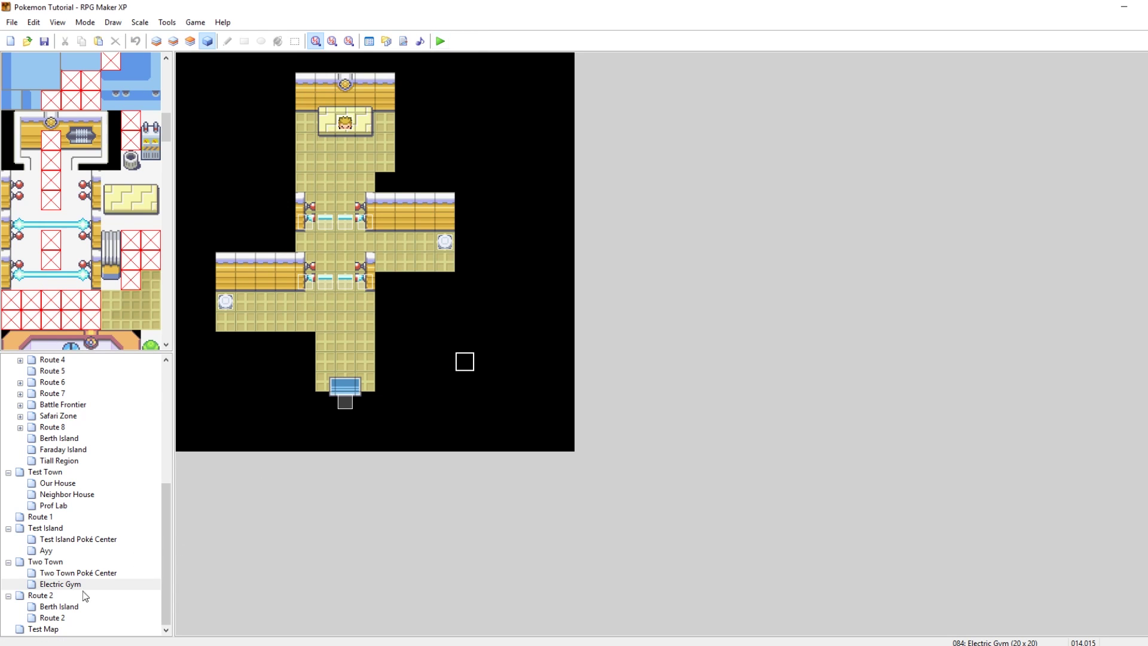
Copy the yellow-capped trainer from Two Town into Electric Gym, two tiles right of the lower switch at (004,012).
{"action": "left_click", "coordinate": [57, 562]}
{"action": "left_click", "coordinate": [450, 326]}
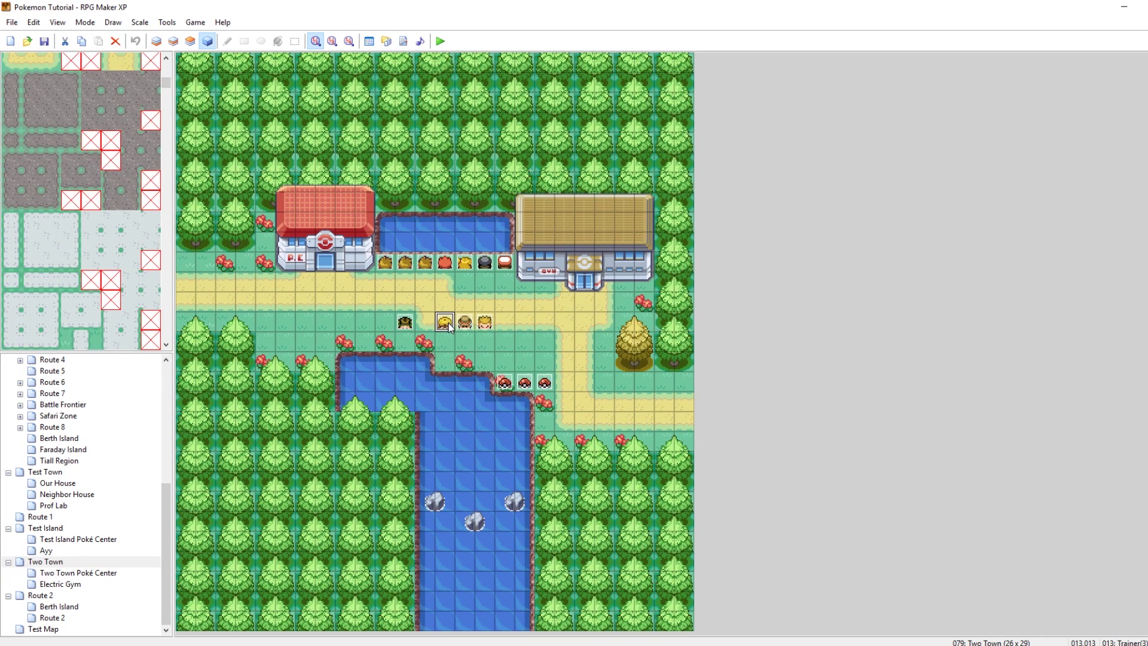
{"action": "left_click", "coordinate": [54, 584]}
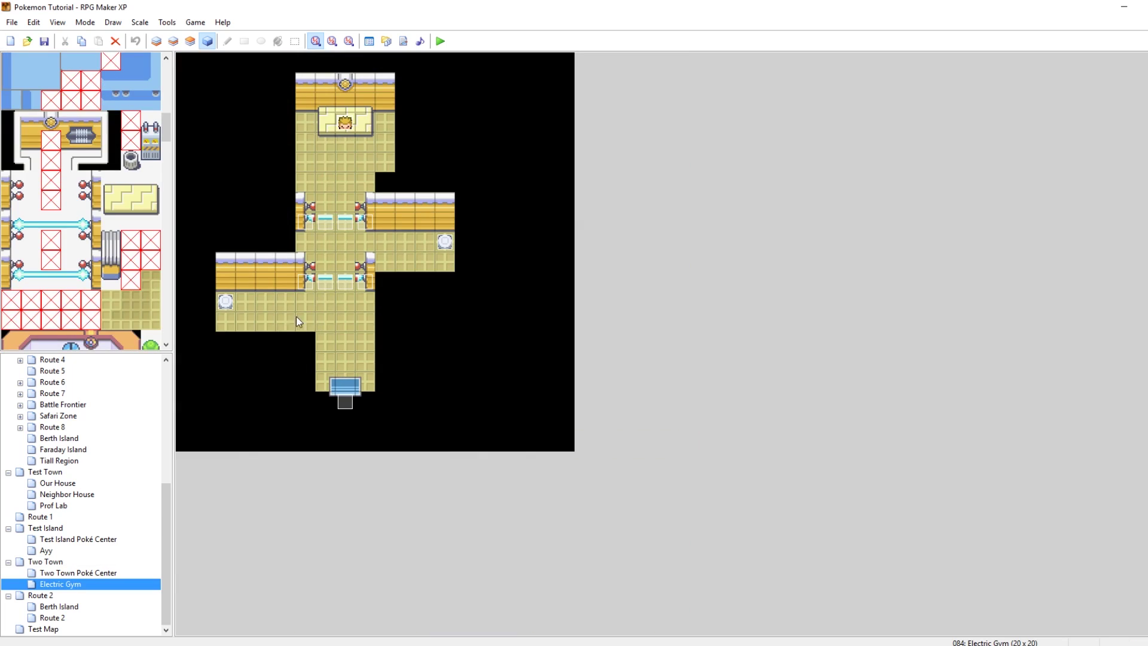
{"action": "left_click", "coordinate": [265, 301]}
Copy the old man trainer from Two Town into Electric Gym, two tiles left of the upper switch.
{"action": "left_click", "coordinate": [58, 562]}
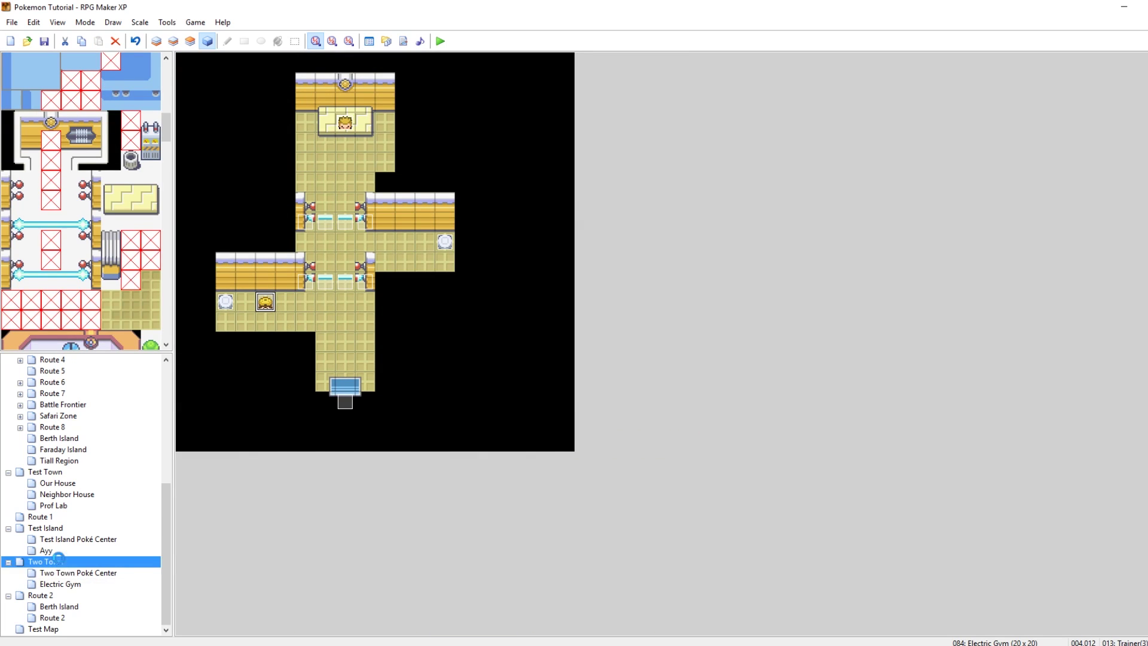
{"action": "left_click", "coordinate": [465, 324]}
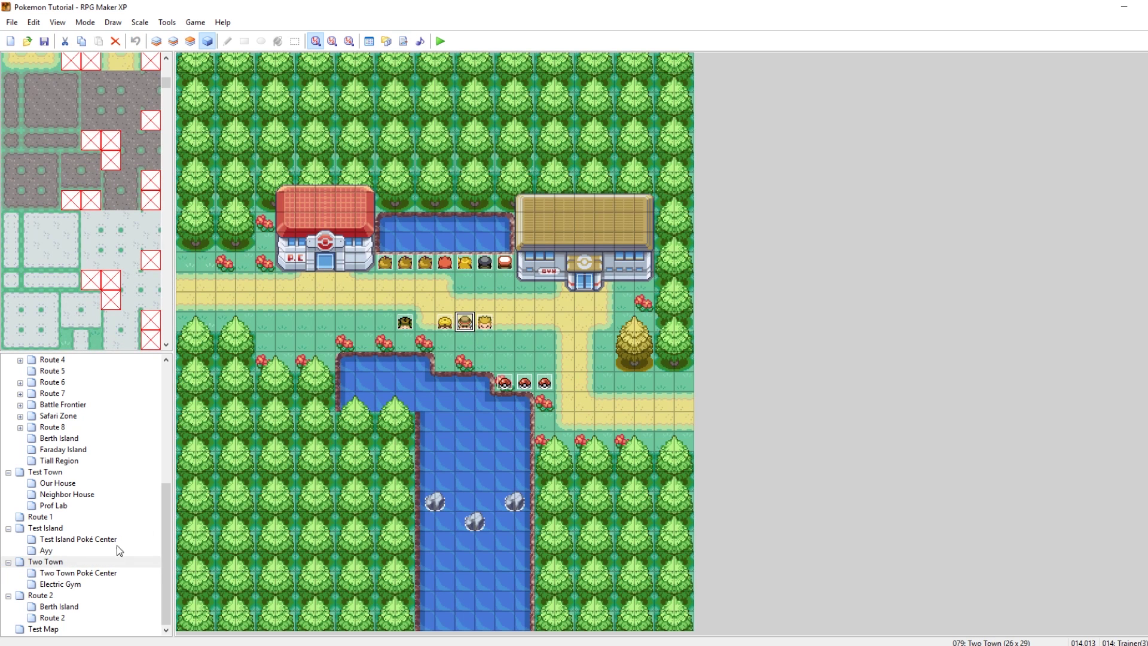
{"action": "left_click", "coordinate": [60, 585]}
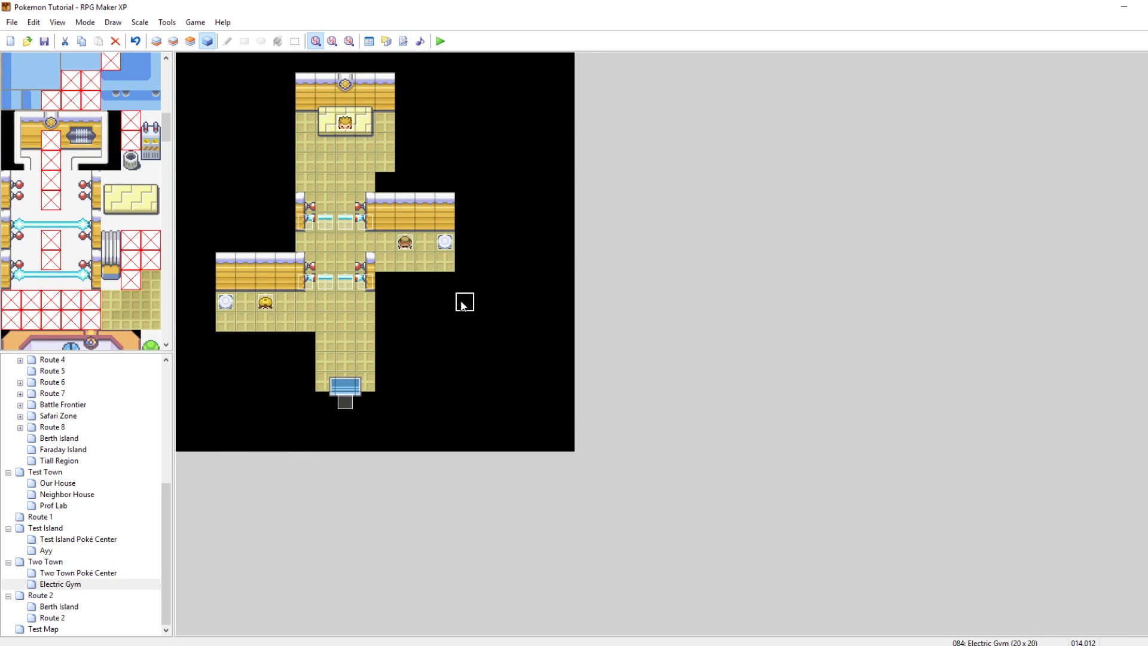
Playtest the game, entering the gym from Two Town and walking up from the entrance mat toward the first gate.
{"action": "left_click", "coordinate": [440, 41]}
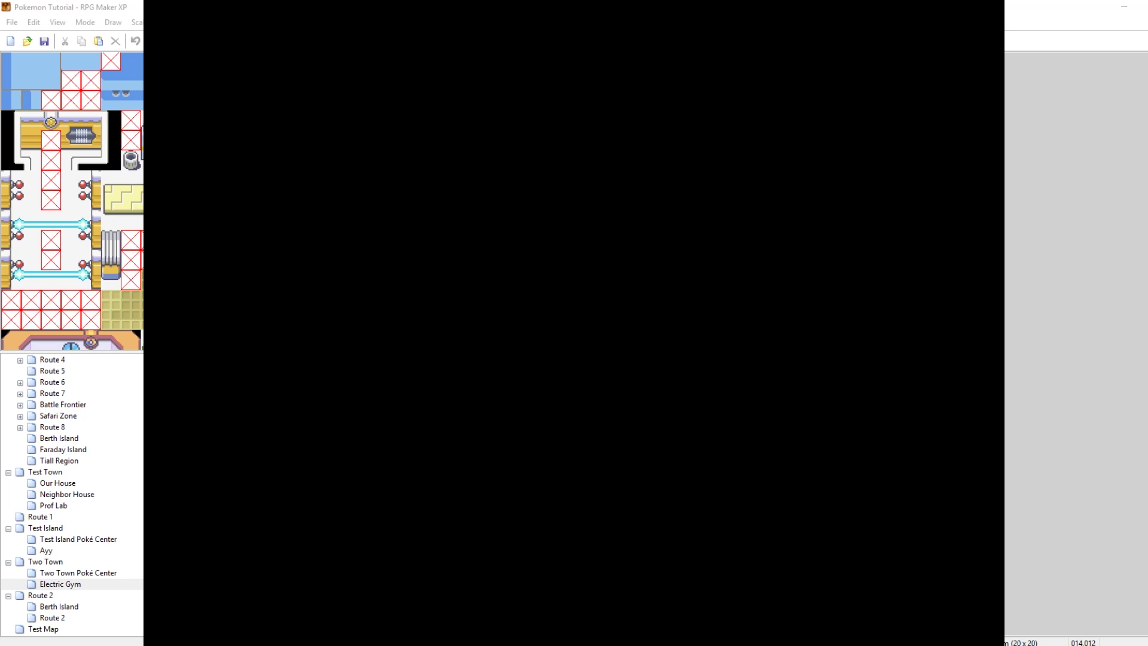
{"action": "key", "text": "Return"}
{"action": "key", "text": "Right"}
{"action": "key", "text": "Up"}
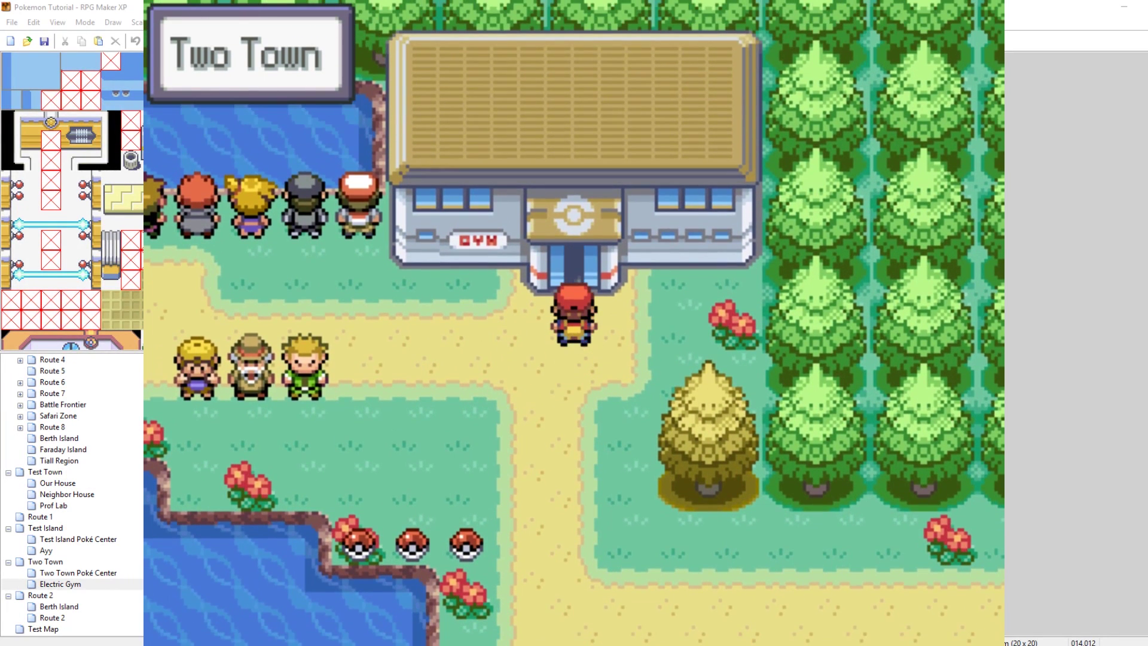
{"action": "key", "text": "Up"}
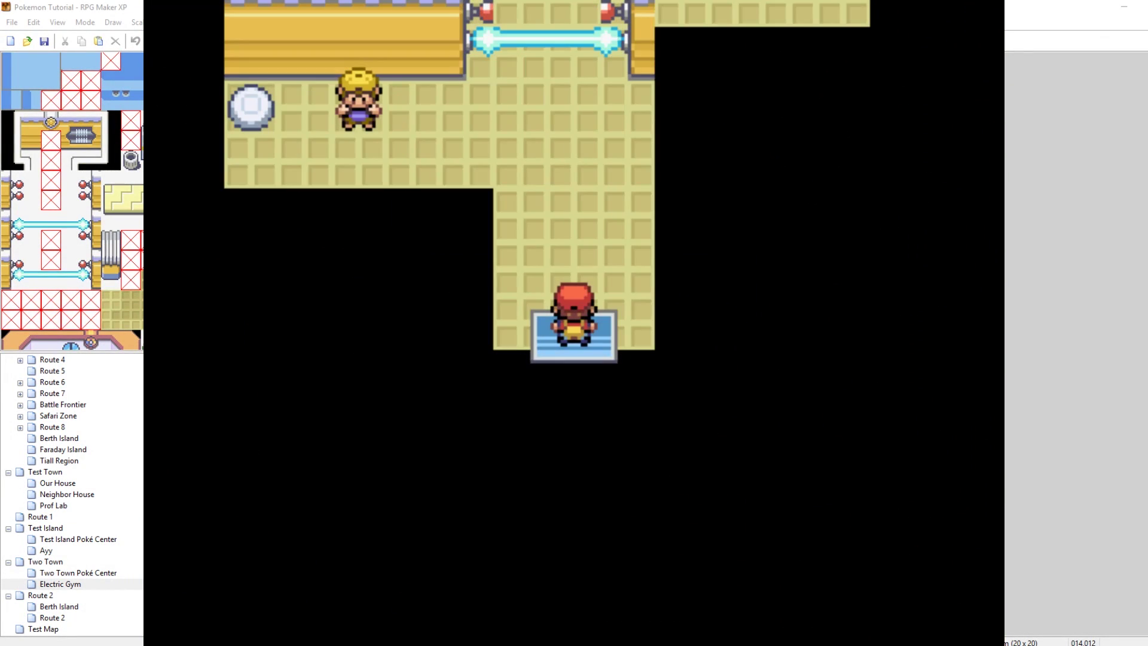
{"action": "key", "text": "Up"}
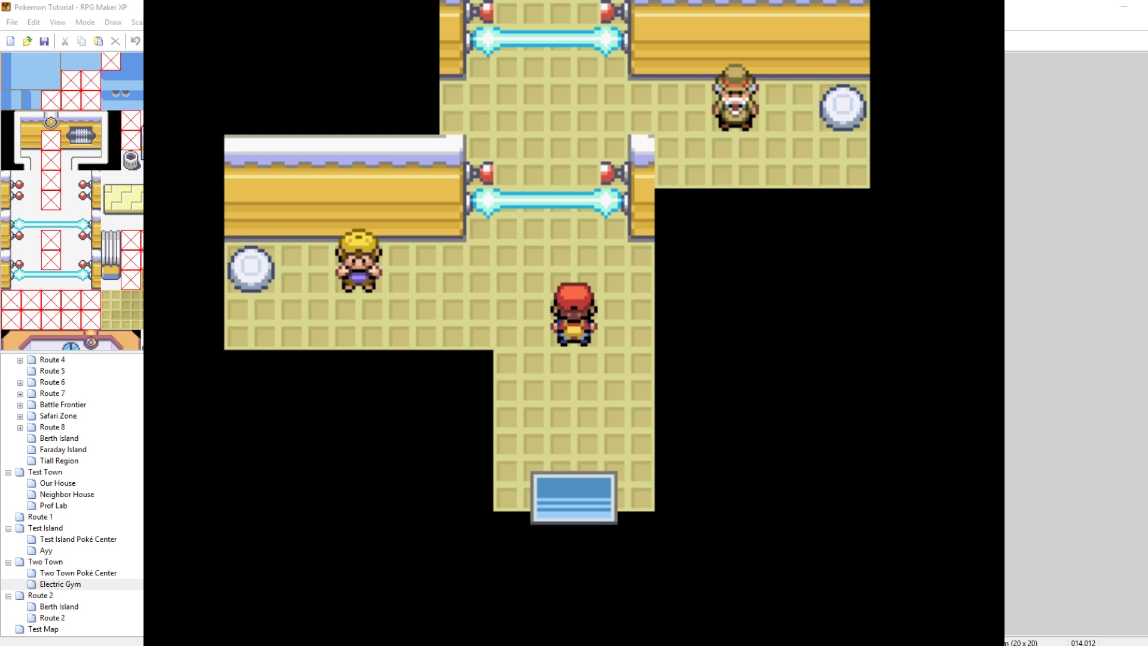
Walk the player up into both electric gates to test whether they block the way to Surge.
{"action": "key", "text": "Right"}
{"action": "key", "text": "Right"}
{"action": "key", "text": "Left"}
{"action": "key", "text": "Up"}
{"action": "key", "text": "Down"}
{"action": "key", "text": "Down"}
{"action": "key", "text": "Up"}
{"action": "key", "text": "Up"}
{"action": "key", "text": "Up"}
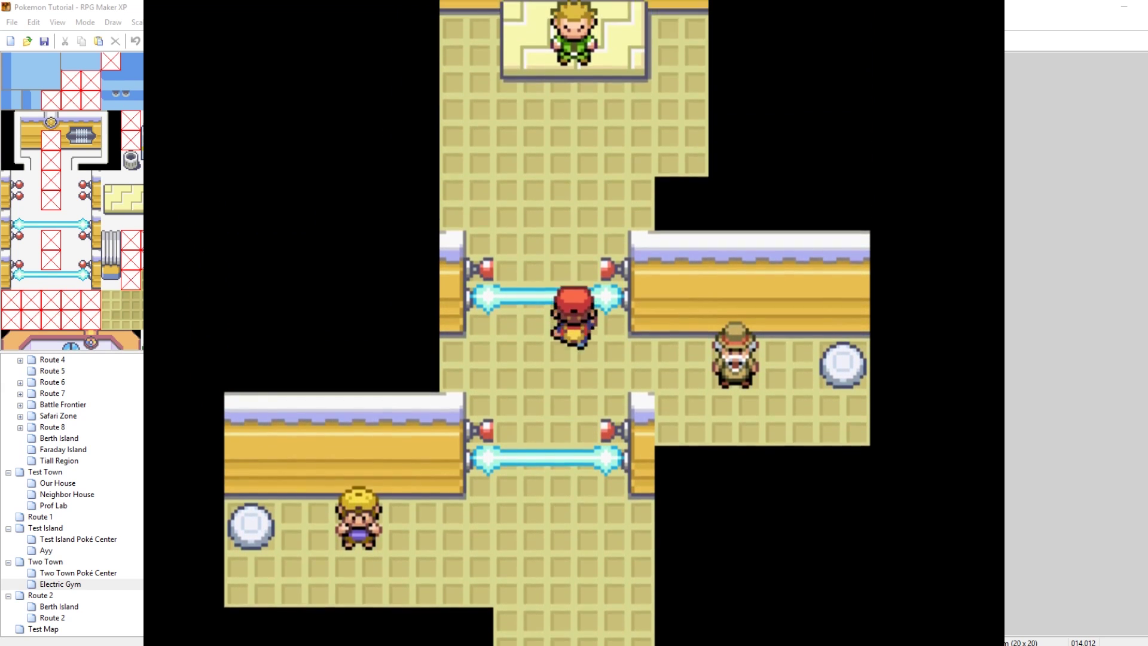
Walk the player back down past both gates and around the gym's lower floor to test tile collisions.
{"action": "key", "text": "Down"}
{"action": "key", "text": "Down"}
{"action": "key", "text": "Down"}
{"action": "key", "text": "Down"}
{"action": "key", "text": "Down"}
{"action": "key", "text": "Down"}
{"action": "key", "text": "Up"}
{"action": "key", "text": "Up"}
{"action": "key", "text": "Left"}
{"action": "key", "text": "Left"}
{"action": "key", "text": "Left"}
{"action": "key", "text": "Right"}
{"action": "key", "text": "Right"}
{"action": "key", "text": "Down"}
{"action": "key", "text": "Down"}
{"action": "key", "text": "Down"}
{"action": "key", "text": "Down"}
{"action": "key", "text": "Down"}
{"action": "key", "text": "Down"}
{"action": "key", "text": "Right"}
{"action": "key", "text": "Right"}
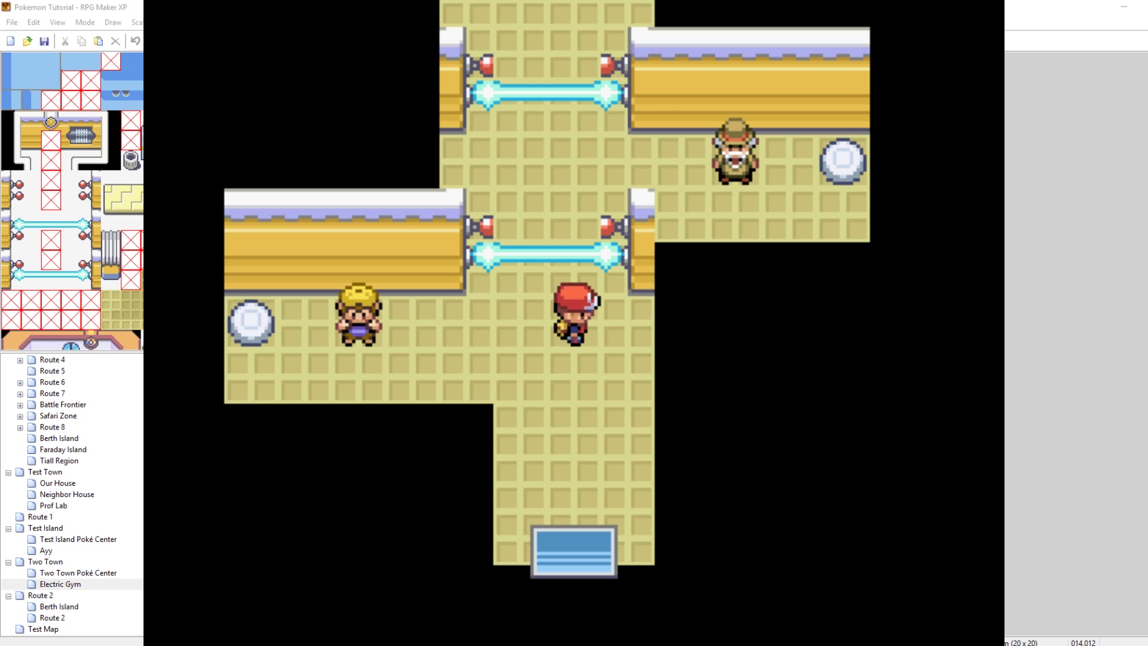
{"action": "key", "text": "Left"}
{"action": "key", "text": "Left"}
{"action": "key", "text": "Down"}
{"action": "key", "text": "Down"}
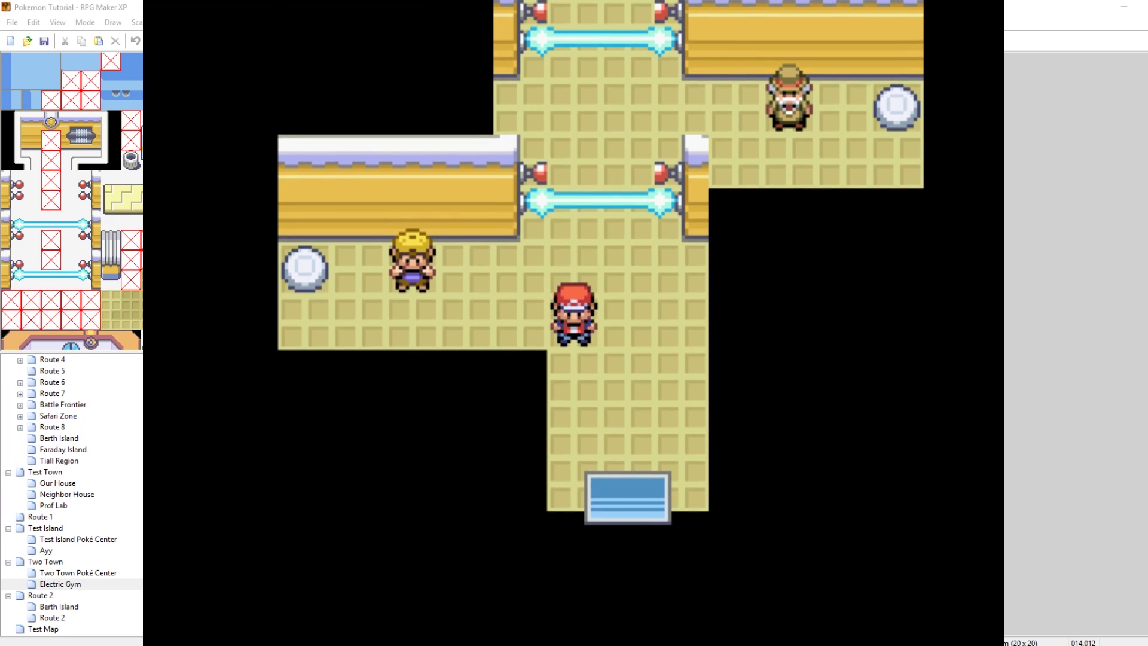
Walk the player past the yellow-capped trainer to the lower switch and try to trigger it.
{"action": "key", "text": "Left"}
{"action": "key", "text": "Left"}
{"action": "key", "text": "Up"}
{"action": "key", "text": "Up"}
{"action": "key", "text": "Left"}
{"action": "key", "text": "Left"}
{"action": "key", "text": "Left"}
{"action": "key", "text": "Left"}
{"action": "key", "text": "Left"}
{"action": "key", "text": "Left"}
{"action": "key", "text": "Down"}
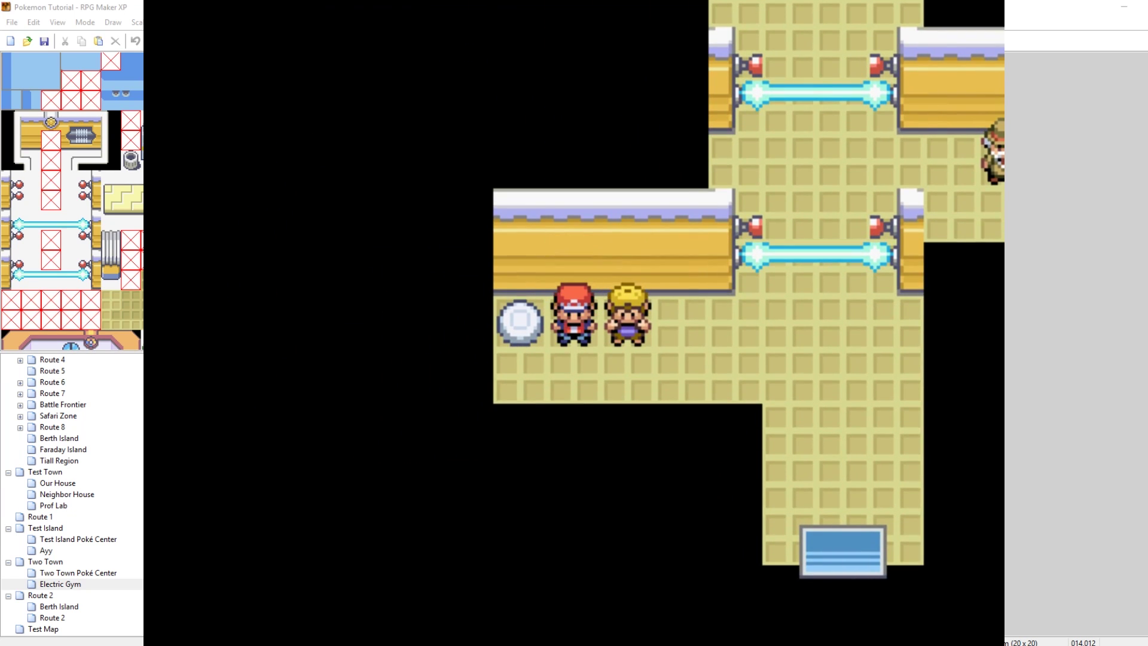
{"action": "key", "text": "Left"}
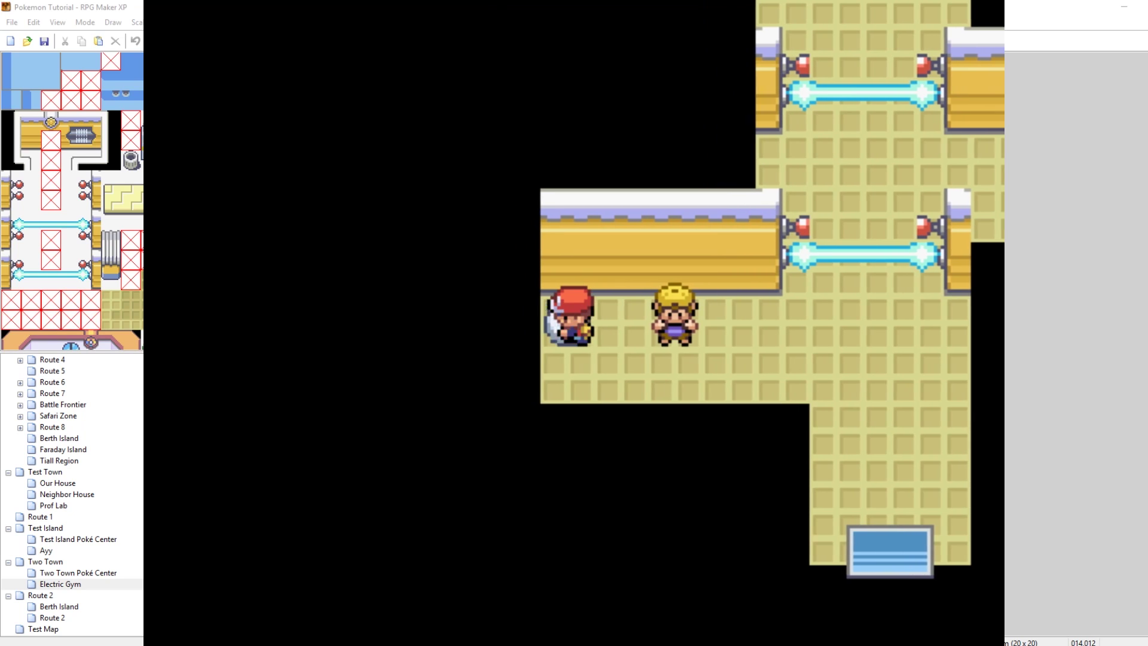
{"action": "key", "text": "Return"}
{"action": "key", "text": "Right"}
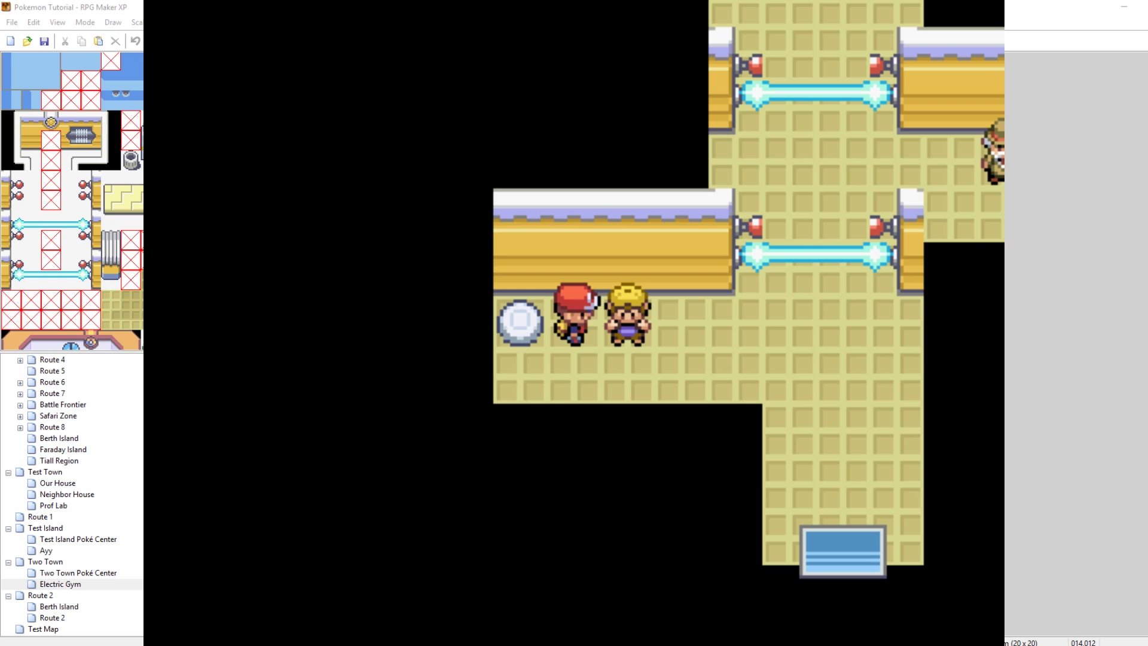
Close the playtest, require Self Switch A to be ON for page 2 of the lower switch event, and save it.
{"action": "left_click", "coordinate": [990, 7]}
{"action": "double_click", "coordinate": [226, 302]}
{"action": "left_click", "coordinate": [426, 184]}
{"action": "left_click", "coordinate": [409, 293]}
{"action": "left_click", "coordinate": [780, 511]}
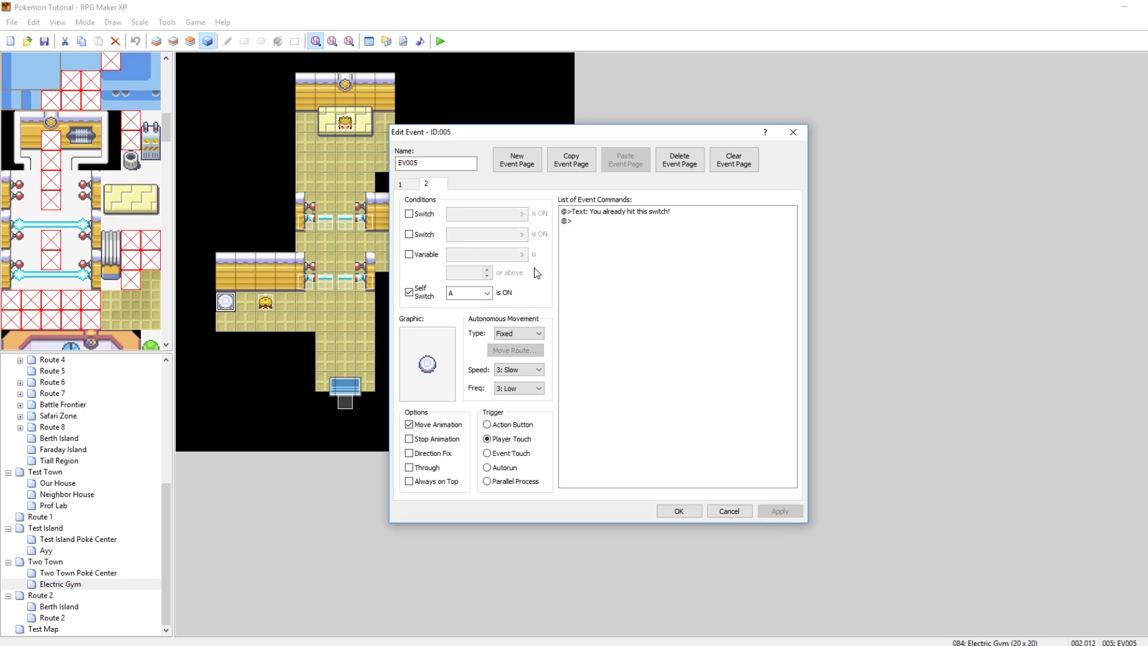
{"action": "left_click", "coordinate": [400, 184]}
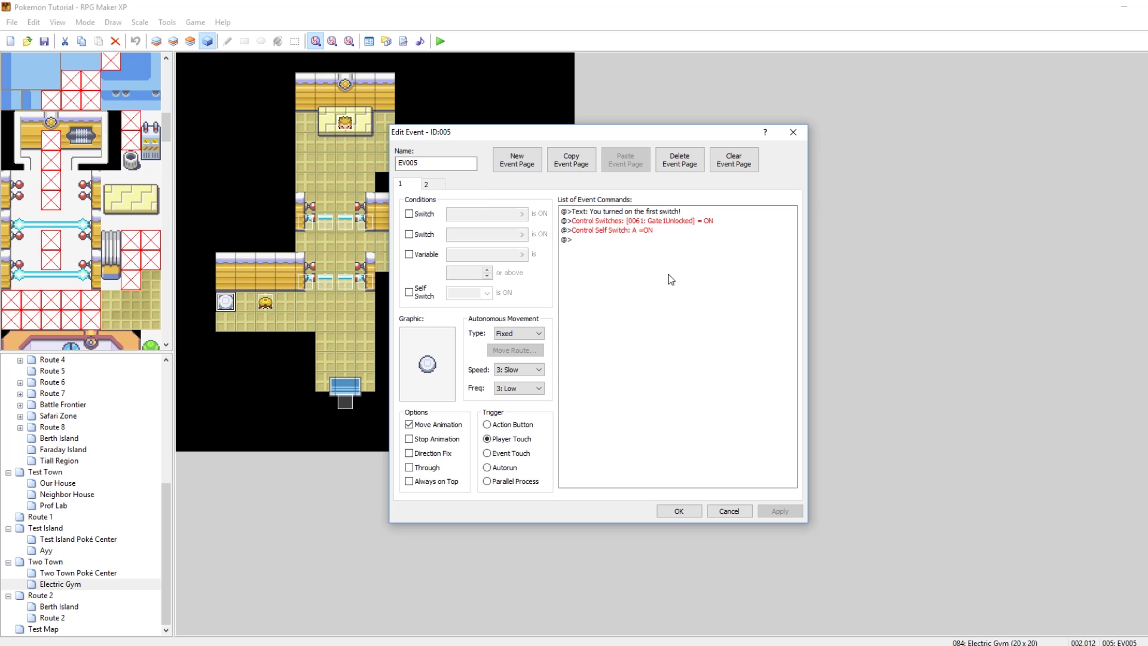
{"action": "left_click", "coordinate": [678, 511]}
Require Self Switch A to be ON for page 2 of the upper switch event, and save it.
{"action": "left_click", "coordinate": [452, 241]}
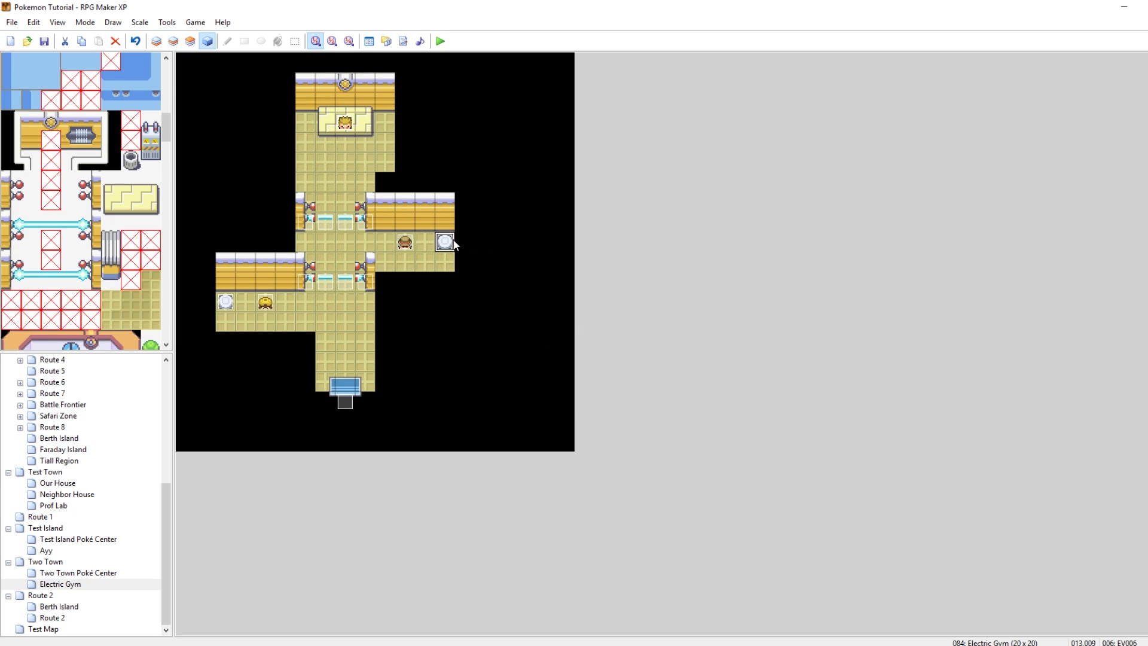
{"action": "double_click", "coordinate": [453, 243]}
{"action": "left_click", "coordinate": [431, 185]}
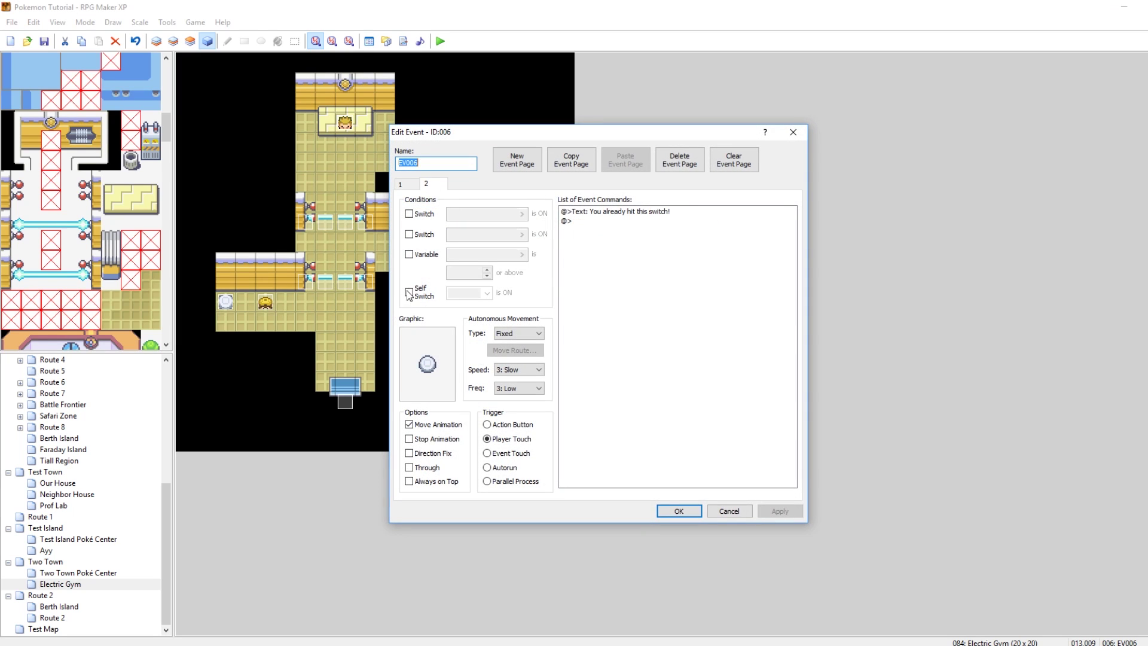
{"action": "left_click", "coordinate": [410, 293]}
{"action": "left_click", "coordinate": [778, 509]}
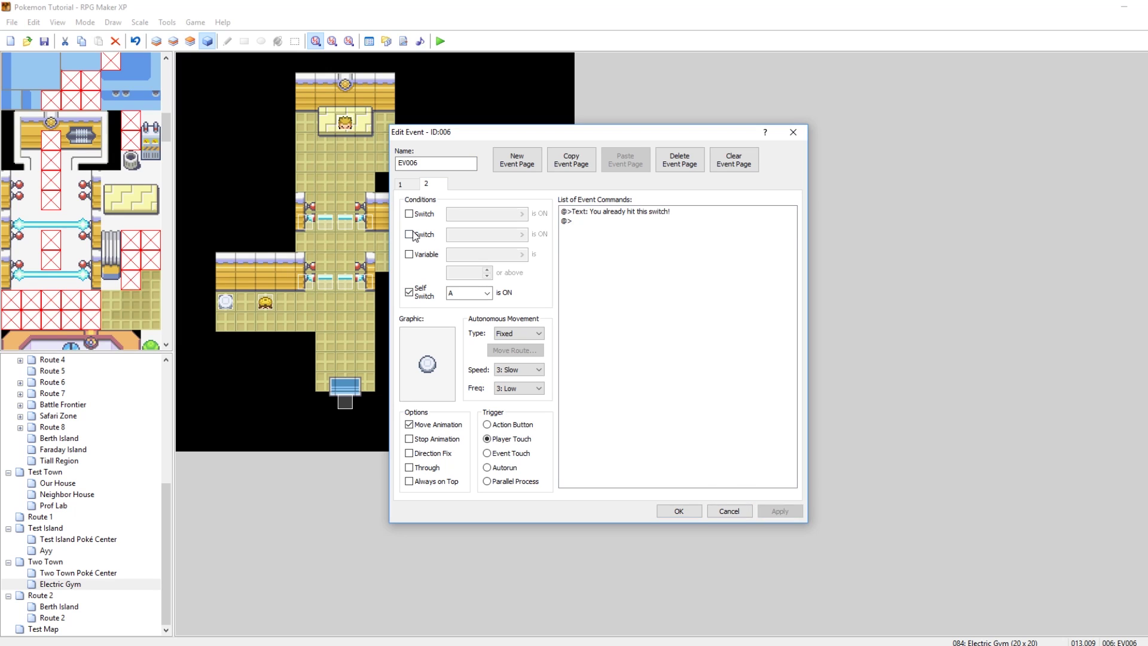
{"action": "left_click", "coordinate": [404, 185]}
{"action": "left_click", "coordinate": [682, 511]}
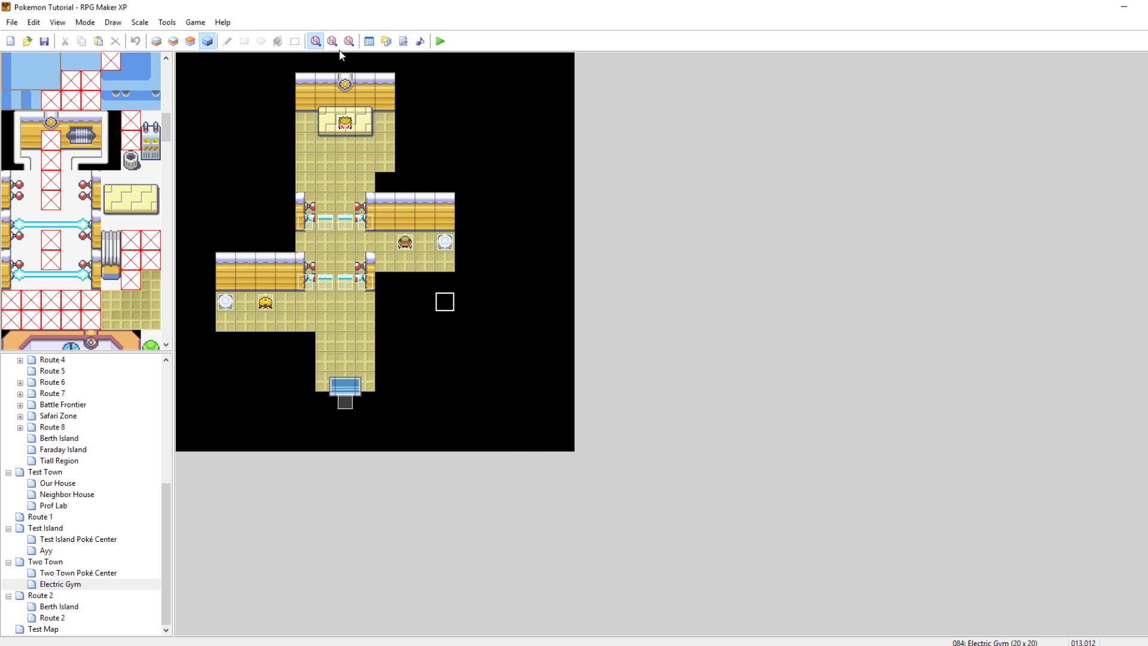
Make the three middle tiles of both horizontal electric beams impassable in the Gyms tileset's passage settings, and save the database.
{"action": "left_click", "coordinate": [369, 40]}
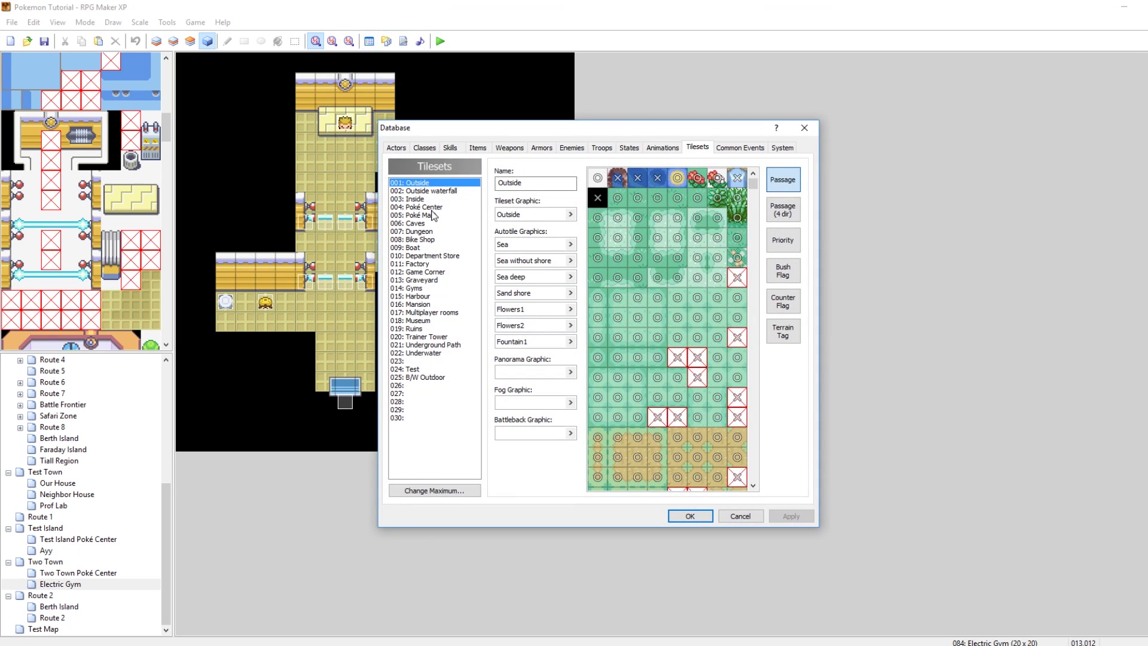
{"action": "left_click", "coordinate": [413, 288]}
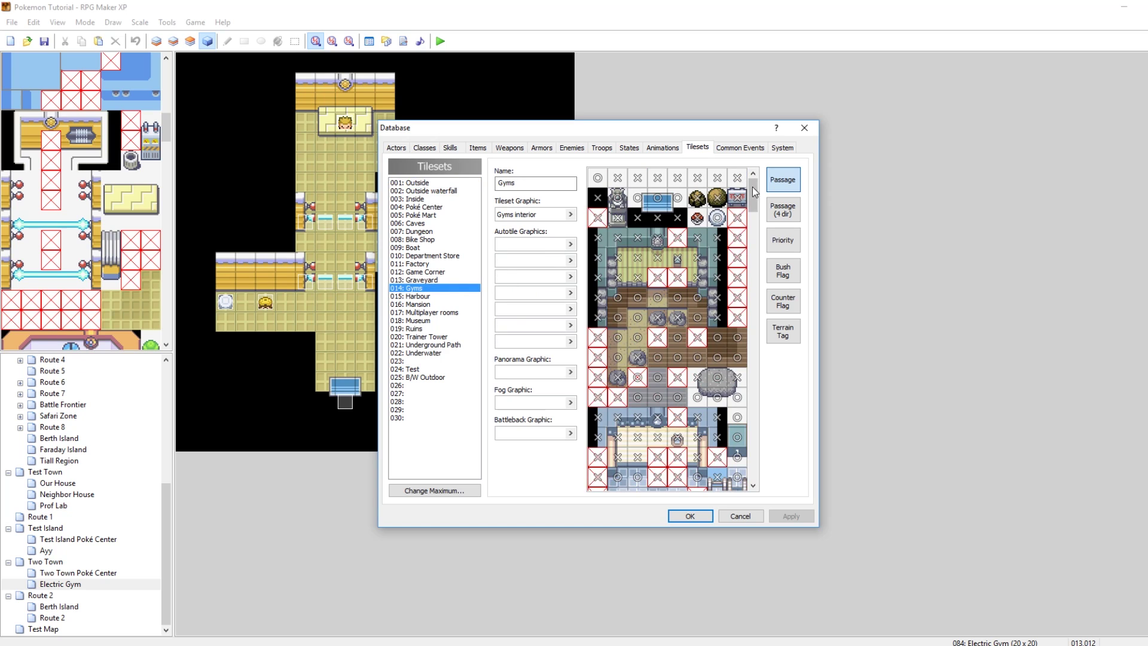
{"action": "left_click_drag", "start_coordinate": [754, 184], "coordinate": [763, 257]}
{"action": "left_click", "coordinate": [657, 301]}
{"action": "left_click", "coordinate": [637, 300]}
{"action": "left_click", "coordinate": [617, 301]}
{"action": "left_click", "coordinate": [618, 241]}
{"action": "left_click", "coordinate": [637, 241]}
{"action": "left_click", "coordinate": [658, 241]}
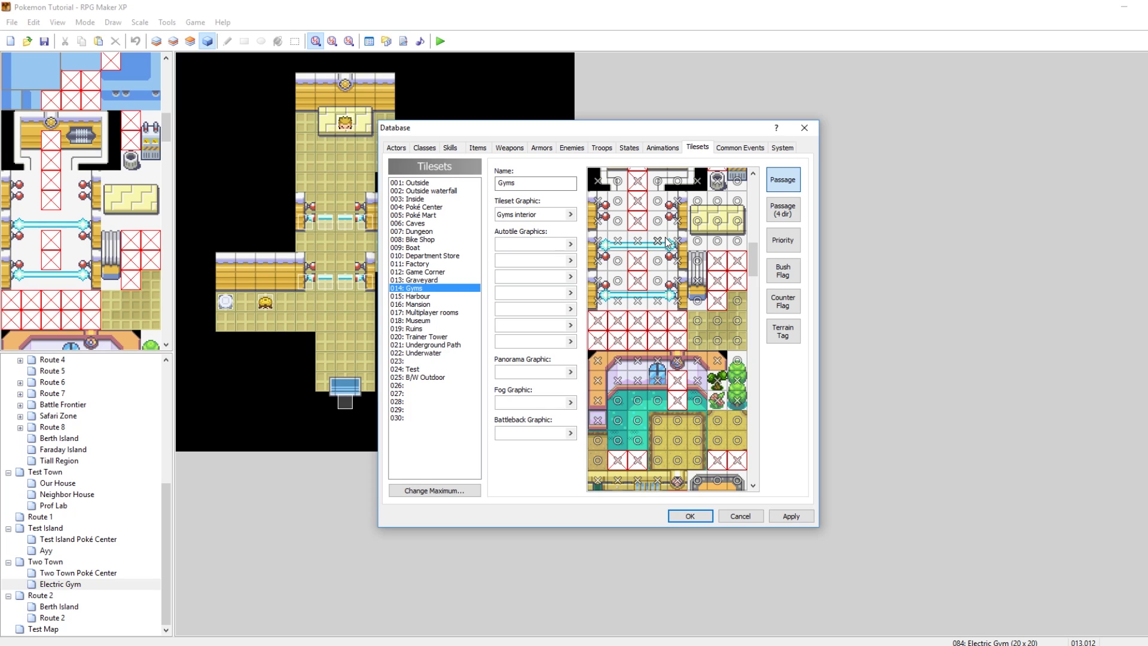
{"action": "left_click", "coordinate": [777, 513]}
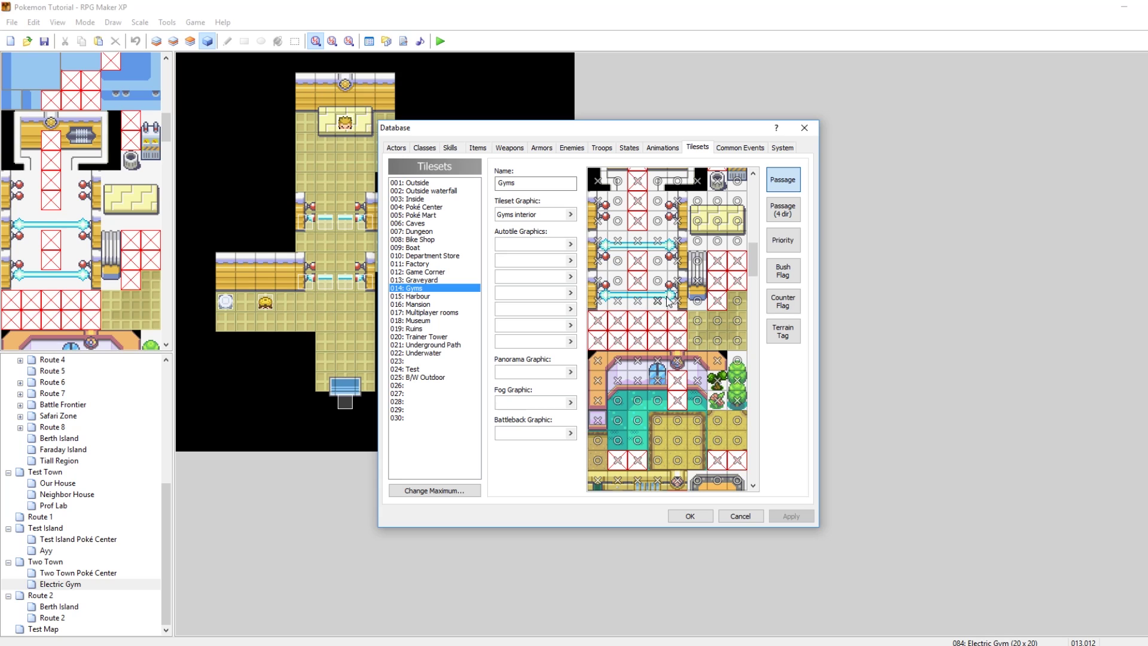
{"action": "left_click", "coordinate": [693, 514]}
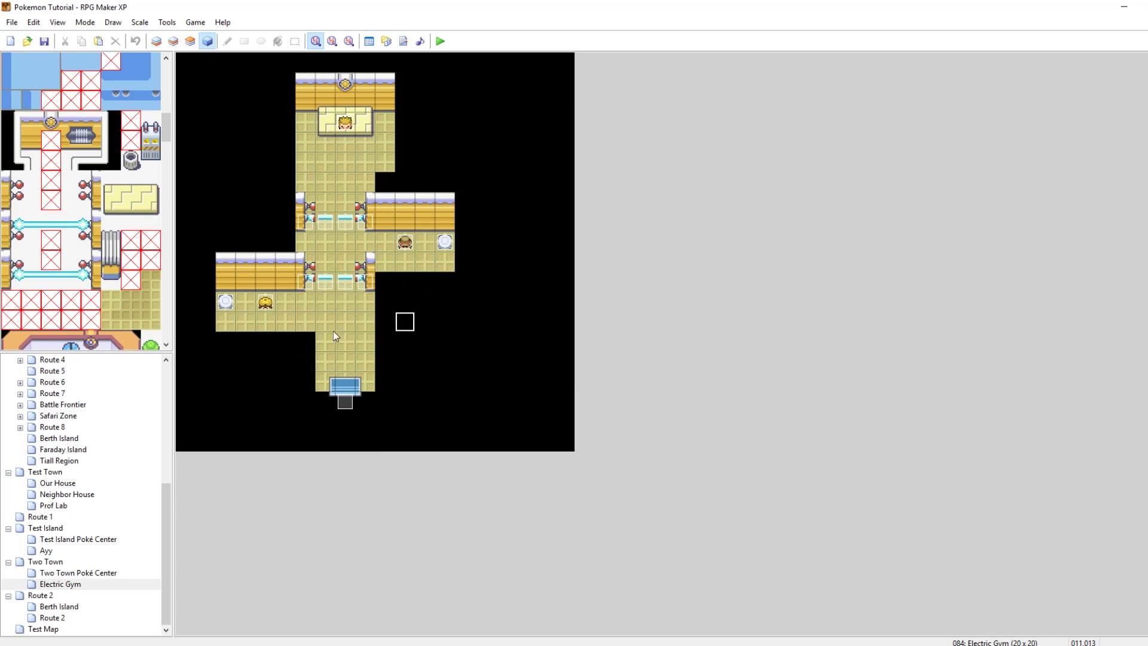
Check the lower gate's right event, close it unchanged, and playtest the game by entering the gym from Two Town.
{"action": "double_click", "coordinate": [347, 282]}
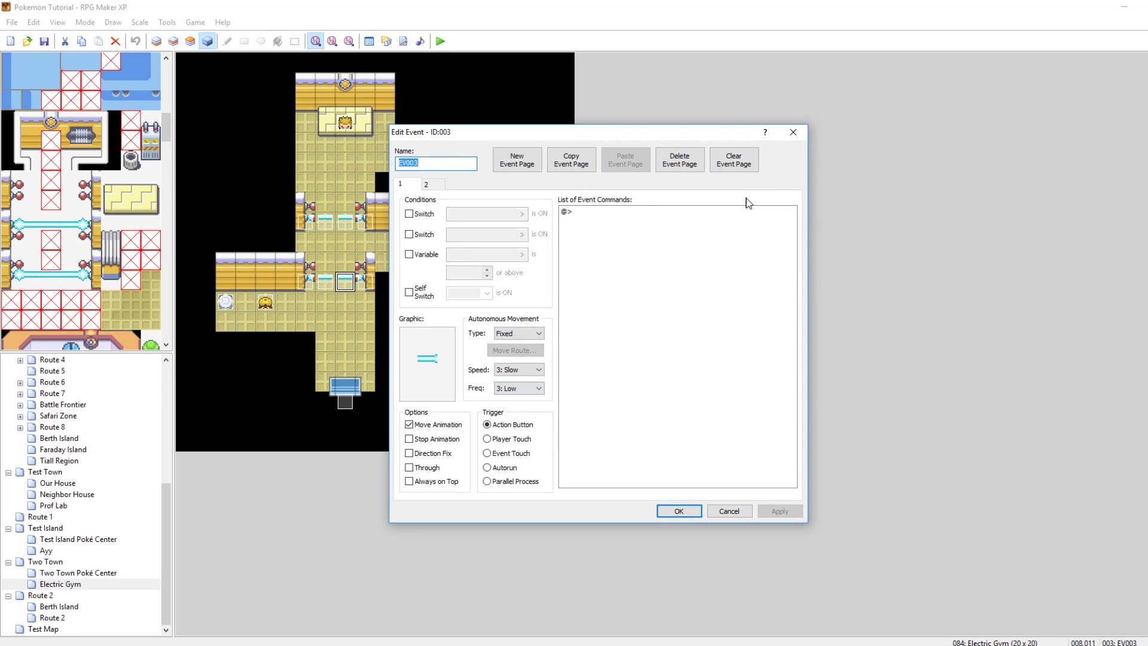
{"action": "left_click", "coordinate": [790, 133]}
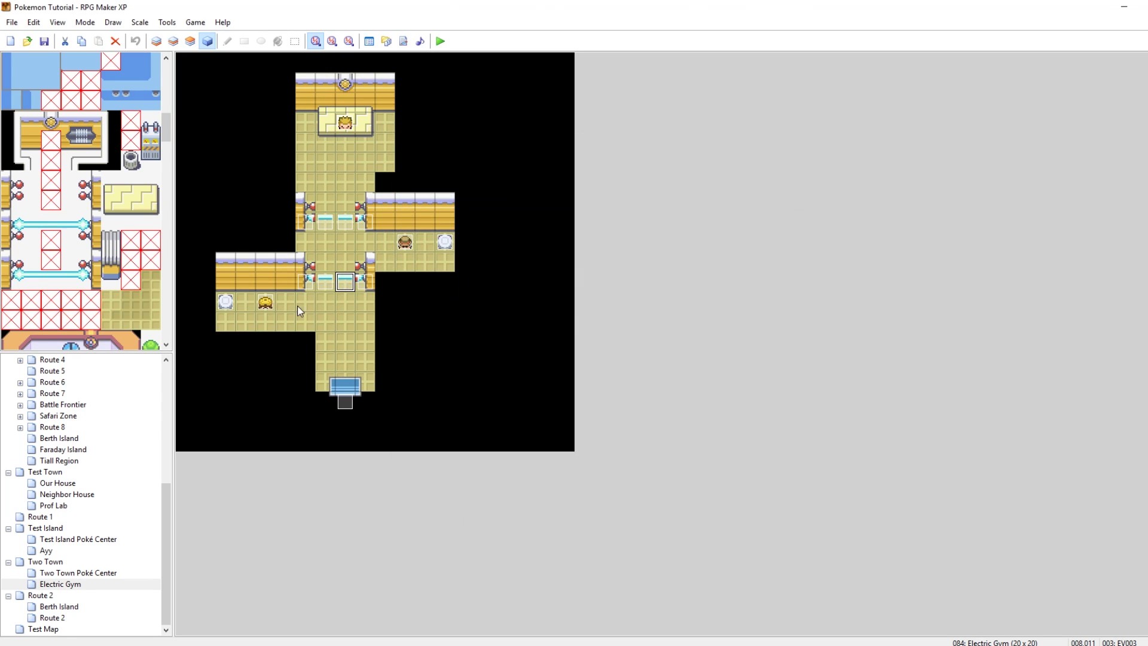
{"action": "left_click", "coordinate": [445, 41]}
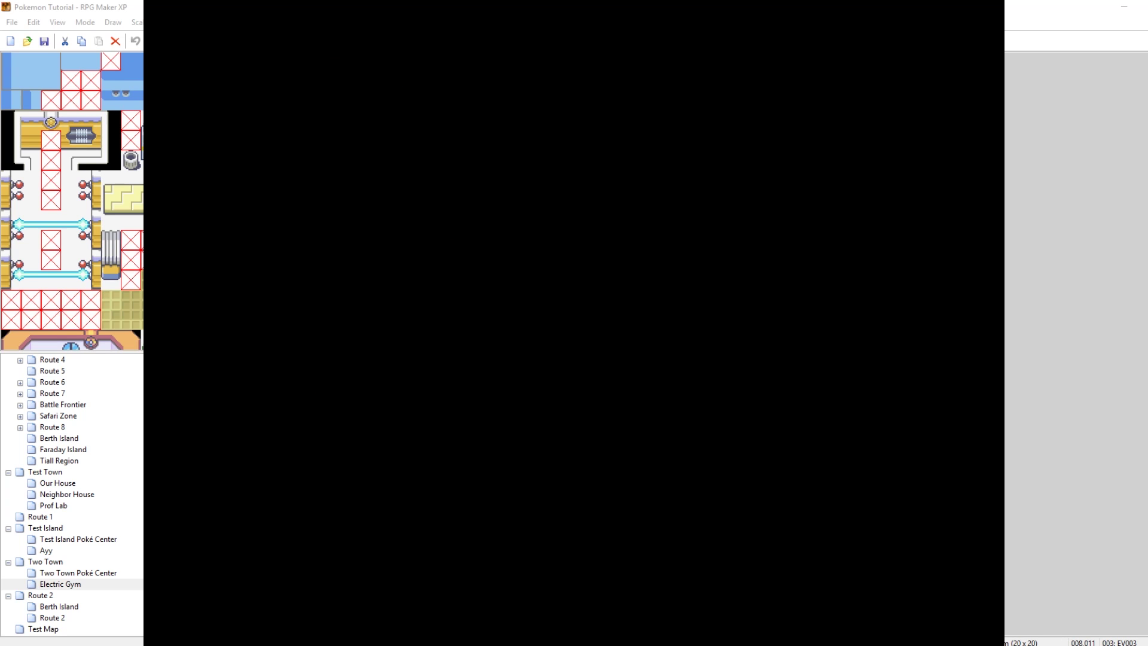
{"action": "key", "text": "Return"}
{"action": "key", "text": "Right"}
{"action": "key", "text": "Up"}
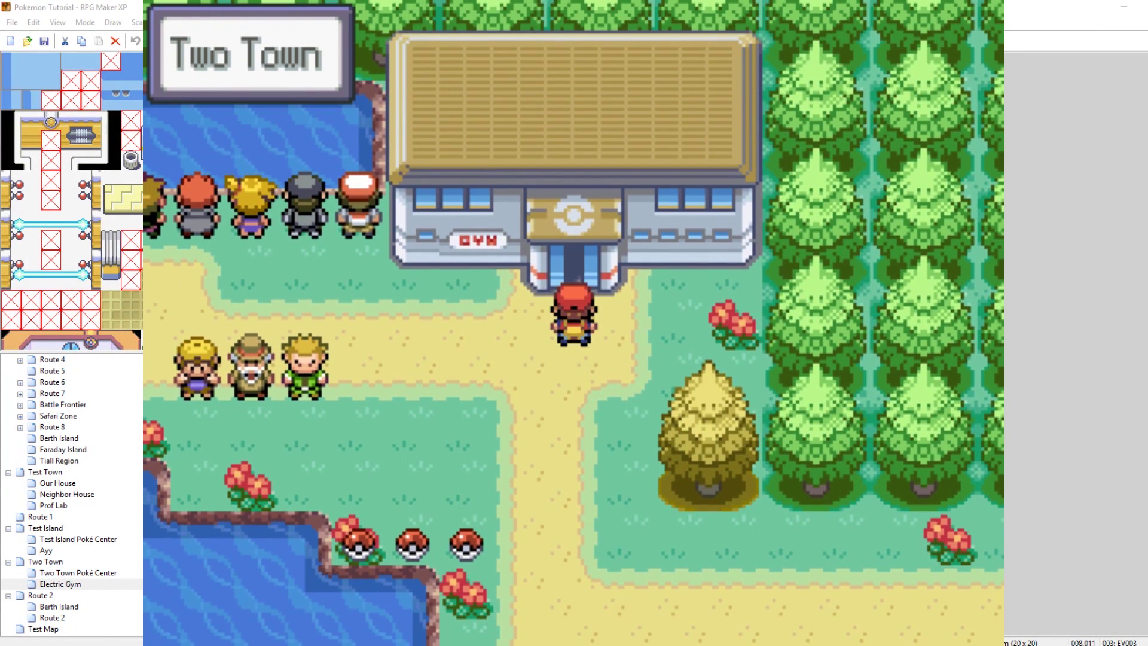
{"action": "key", "text": "Up"}
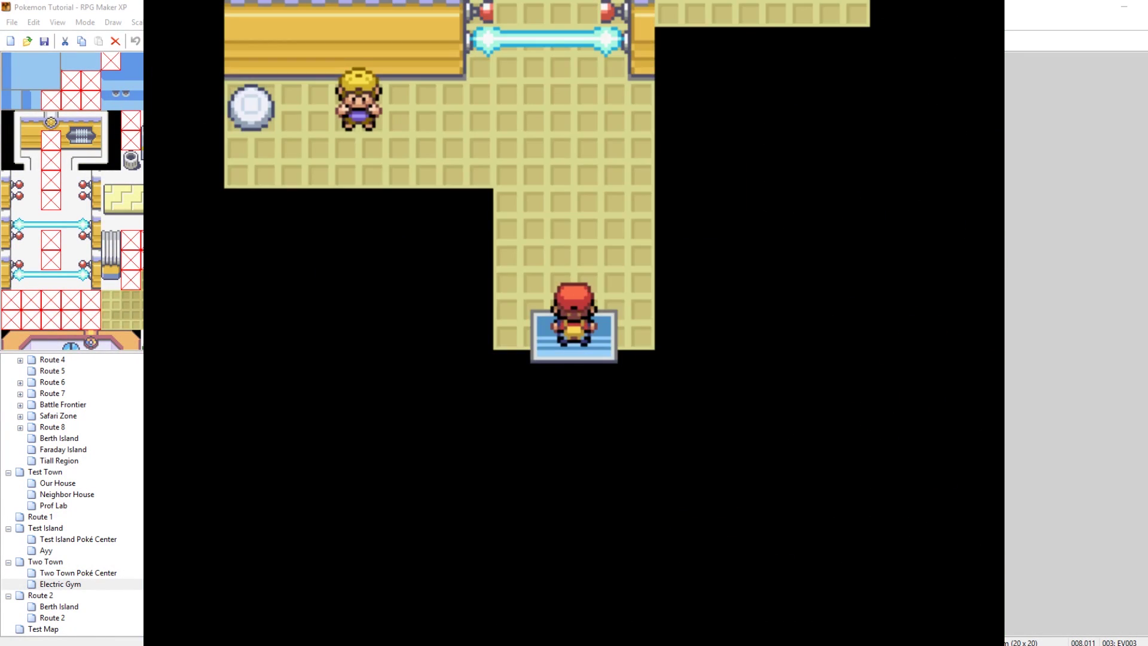
Walk up to the lower electric gate and test whether its beam blocks the way.
{"action": "key", "text": "Up"}
{"action": "key", "text": "Up"}
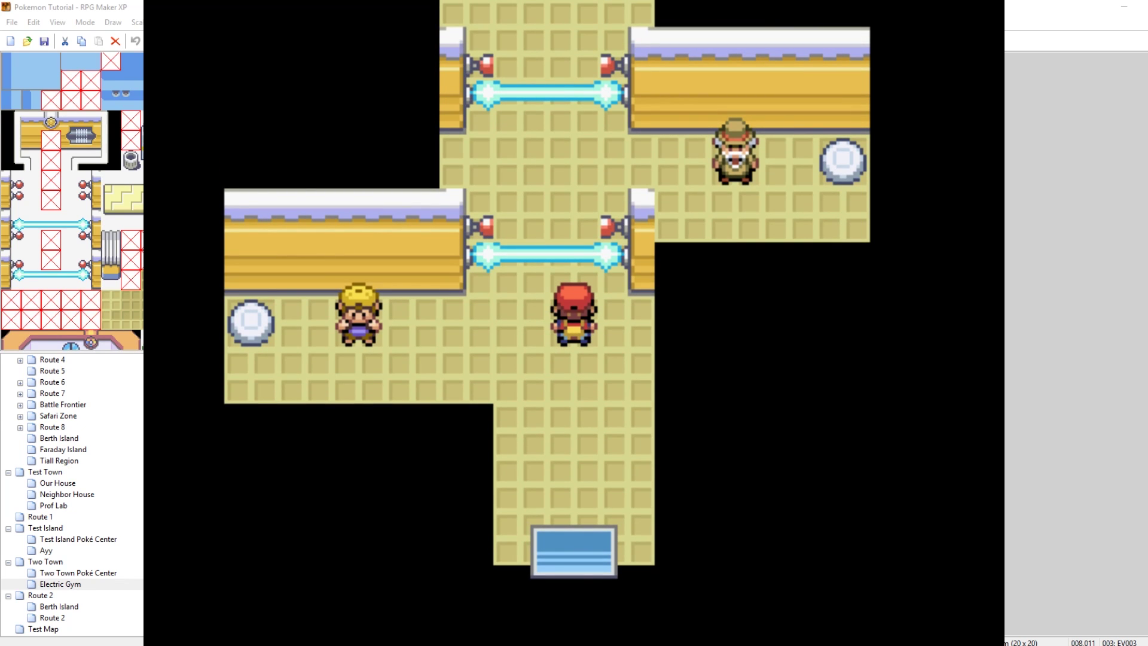
{"action": "key", "text": "Left"}
{"action": "key", "text": "Up"}
{"action": "key", "text": "Right"}
{"action": "key", "text": "Up"}
{"action": "key", "text": "Right"}
{"action": "key", "text": "Left"}
Walk around the lower trainer to the lower switch, trigger it, and dismiss its message.
{"action": "key", "text": "Left"}
{"action": "key", "text": "Left"}
{"action": "key", "text": "Left"}
{"action": "key", "text": "Left"}
{"action": "key", "text": "Left"}
{"action": "key", "text": "Left"}
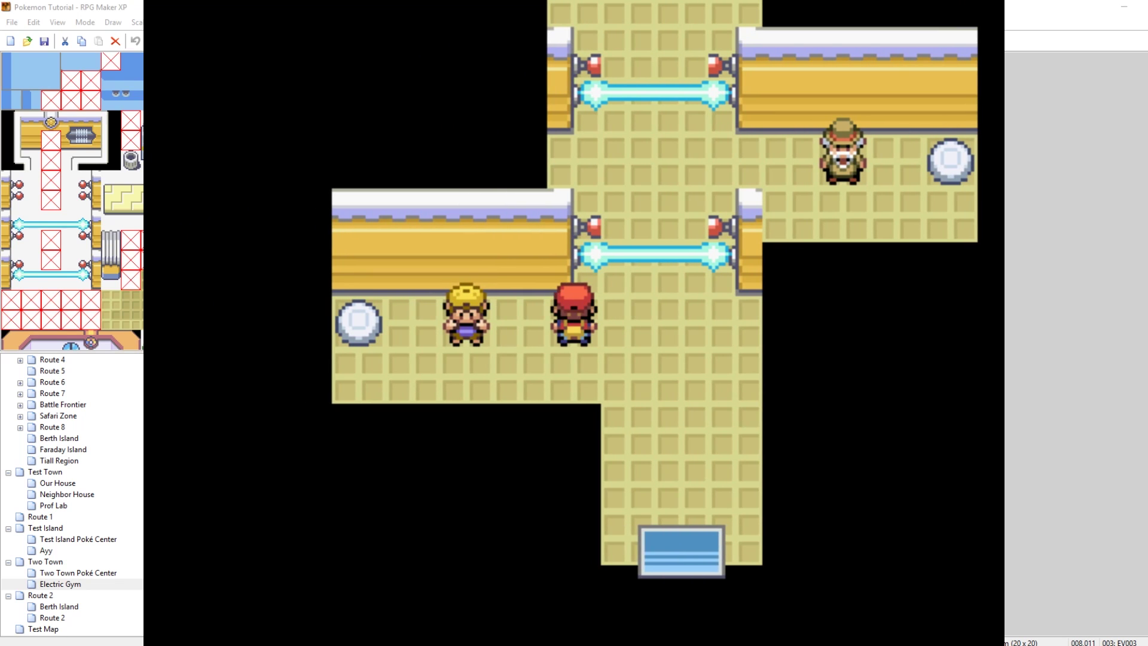
{"action": "key", "text": "Up"}
{"action": "key", "text": "Left"}
{"action": "key", "text": "Left"}
{"action": "key", "text": "Left"}
{"action": "key", "text": "Left"}
{"action": "key", "text": "Down"}
{"action": "key", "text": "Left"}
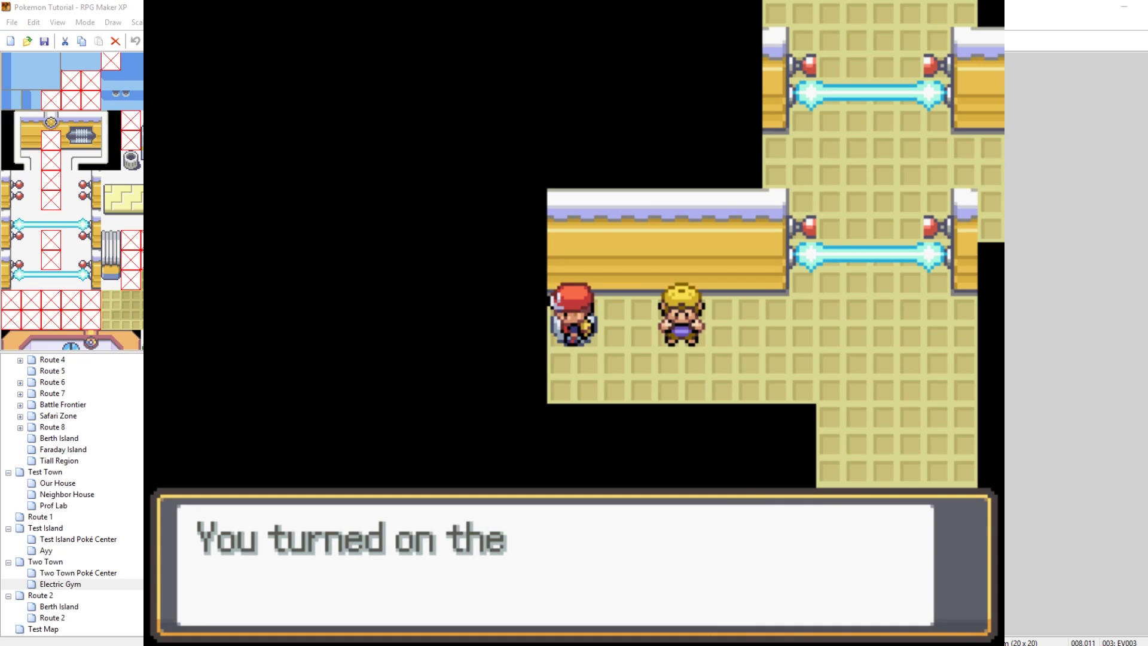
{"action": "key", "text": "Return"}
Walk back past the lower trainer and test passing through the unlocked lower gate.
{"action": "key", "text": "Right"}
{"action": "key", "text": "Right"}
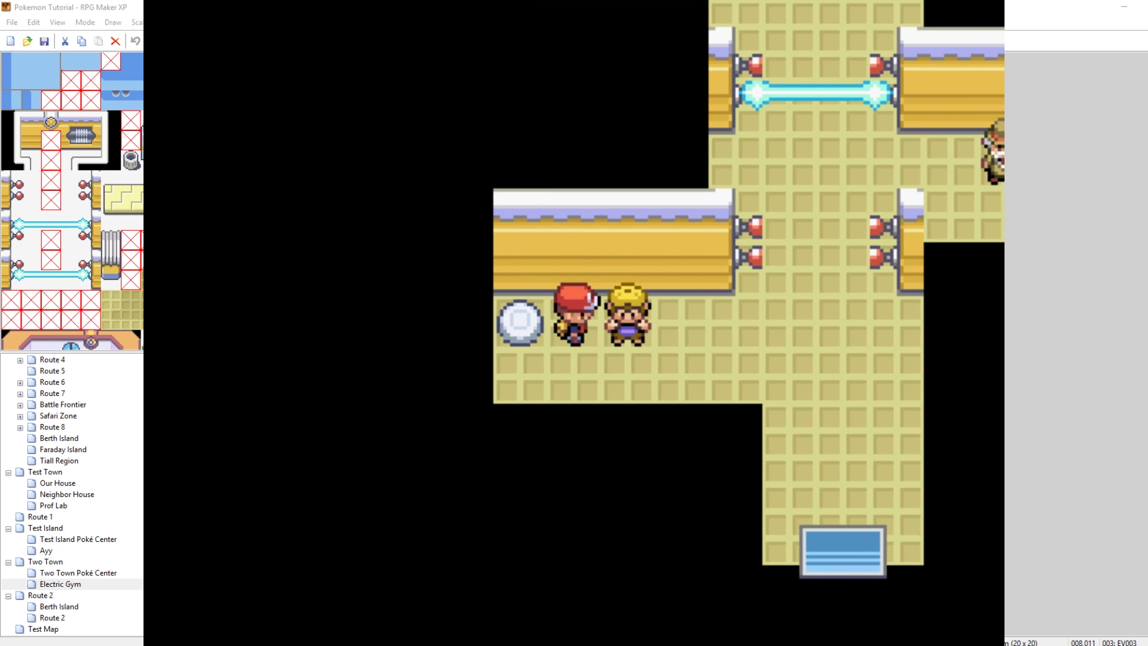
{"action": "key", "text": "Up"}
{"action": "key", "text": "Right"}
{"action": "key", "text": "Right"}
{"action": "key", "text": "Right"}
{"action": "key", "text": "Right"}
{"action": "key", "text": "Down"}
{"action": "key", "text": "Right"}
{"action": "key", "text": "Right"}
{"action": "key", "text": "Right"}
{"action": "key", "text": "Up"}
{"action": "key", "text": "Right"}
{"action": "key", "text": "Up"}
{"action": "key", "text": "Right"}
{"action": "key", "text": "Up"}
Go around the upper trainer to the upper switch, trigger it, and dismiss its message.
{"action": "key", "text": "Right"}
{"action": "key", "text": "Right"}
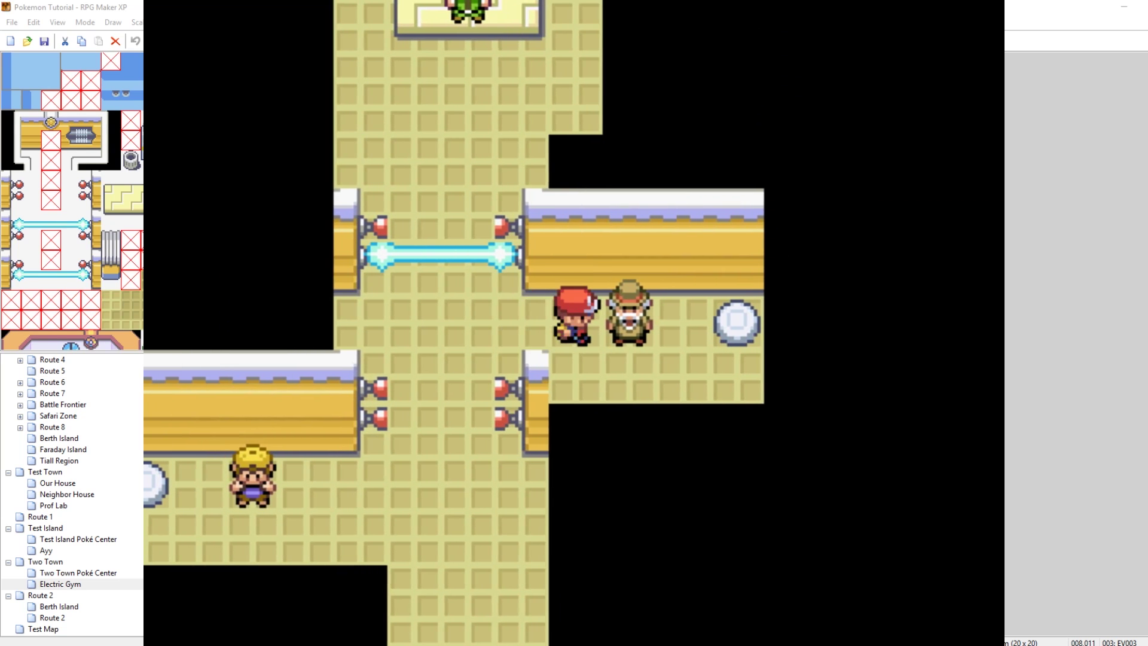
{"action": "key", "text": "Up"}
{"action": "key", "text": "Right"}
{"action": "key", "text": "Right"}
{"action": "key", "text": "Down"}
{"action": "key", "text": "Right"}
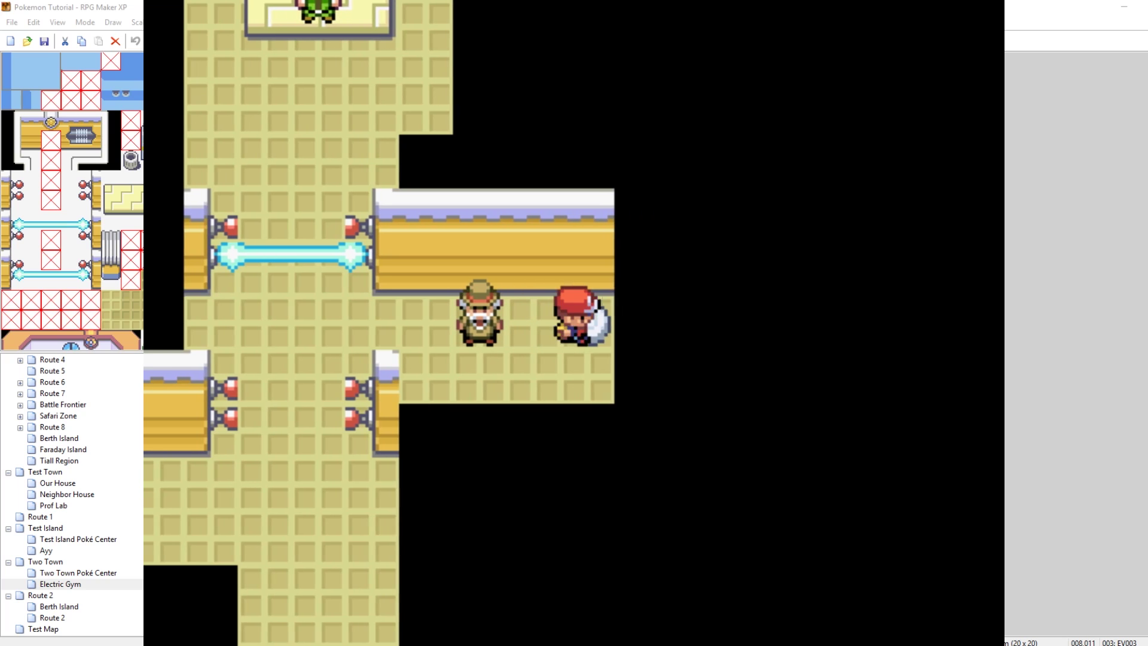
{"action": "key", "text": "Return"}
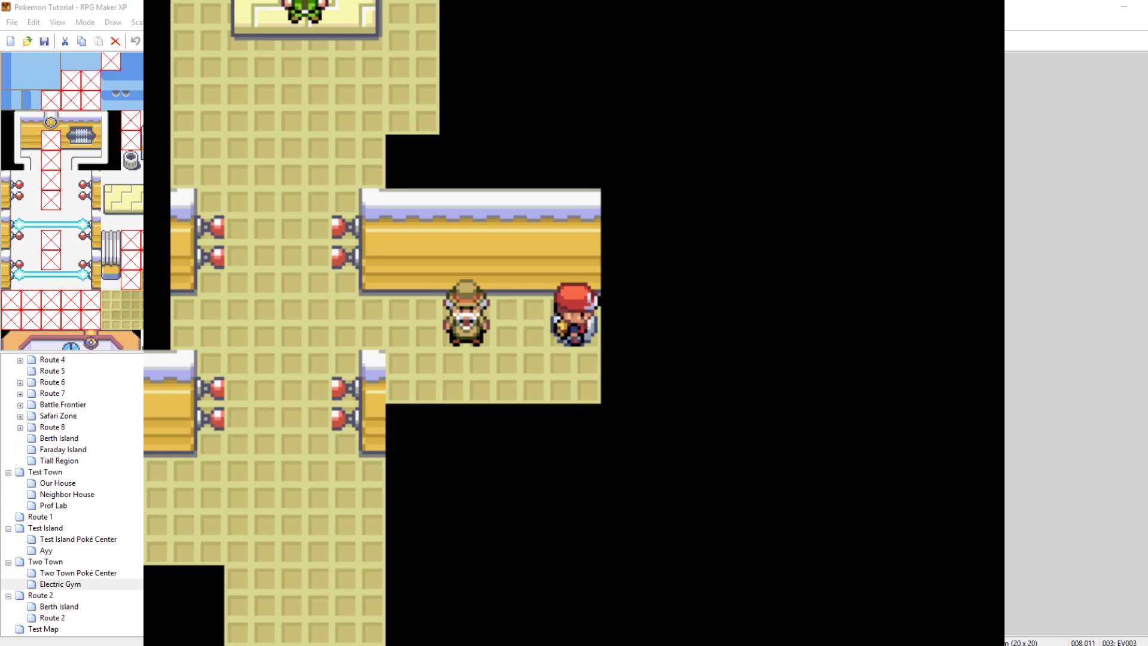
Walk through the unlocked upper gate to leader Surge, head back down, and close the playtest.
{"action": "key", "text": "Left"}
{"action": "key", "text": "Up"}
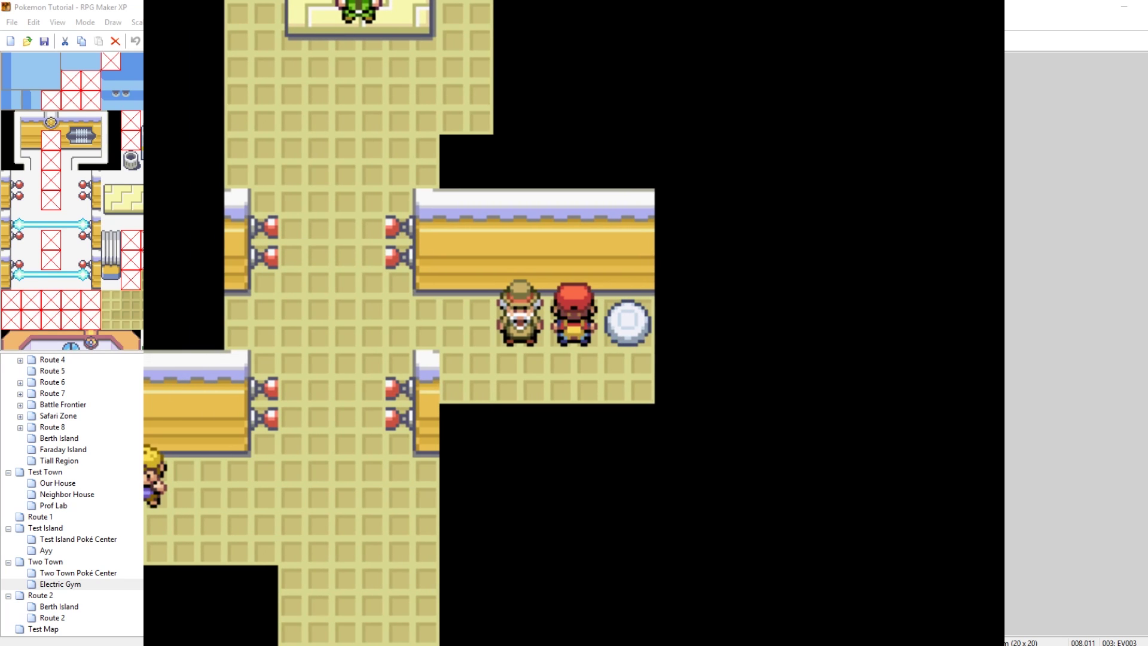
{"action": "key", "text": "Up"}
{"action": "key", "text": "Left"}
{"action": "key", "text": "Left"}
{"action": "key", "text": "Down"}
{"action": "key", "text": "Left"}
{"action": "key", "text": "Left"}
{"action": "key", "text": "Up"}
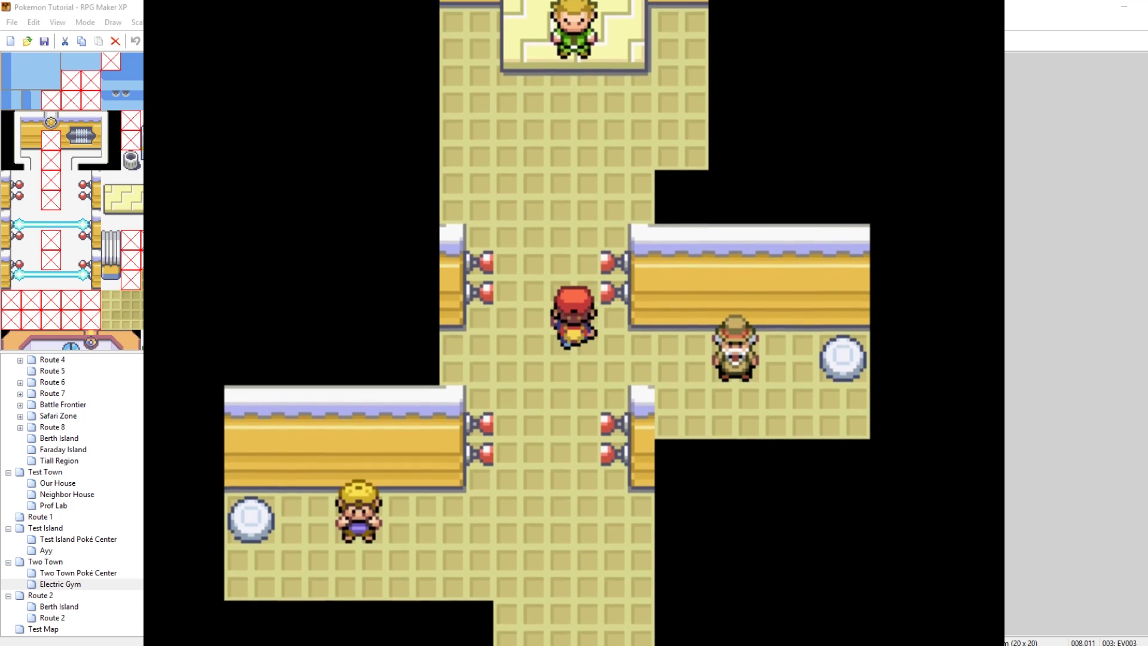
{"action": "key", "text": "Up"}
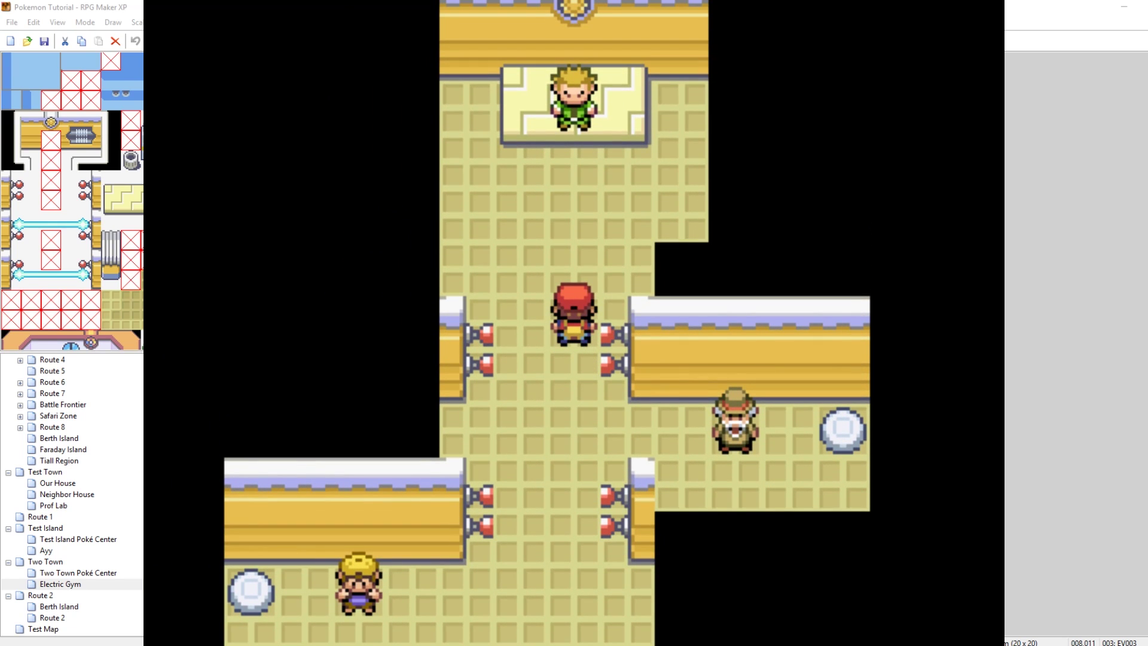
{"action": "key", "text": "Up"}
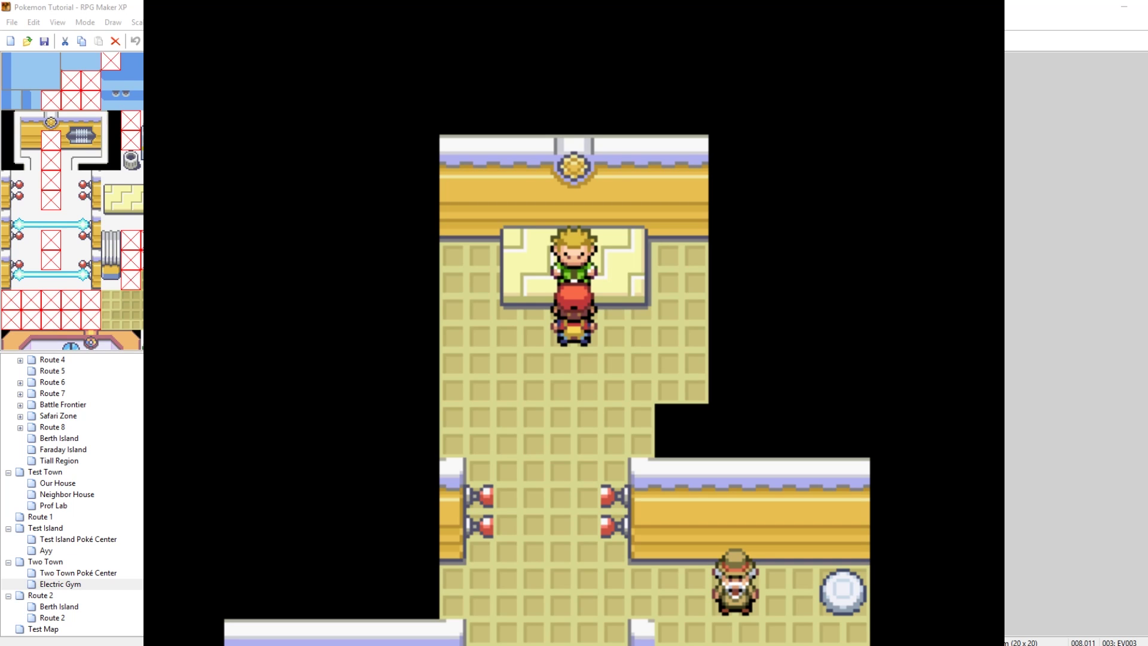
{"action": "key", "text": "Down"}
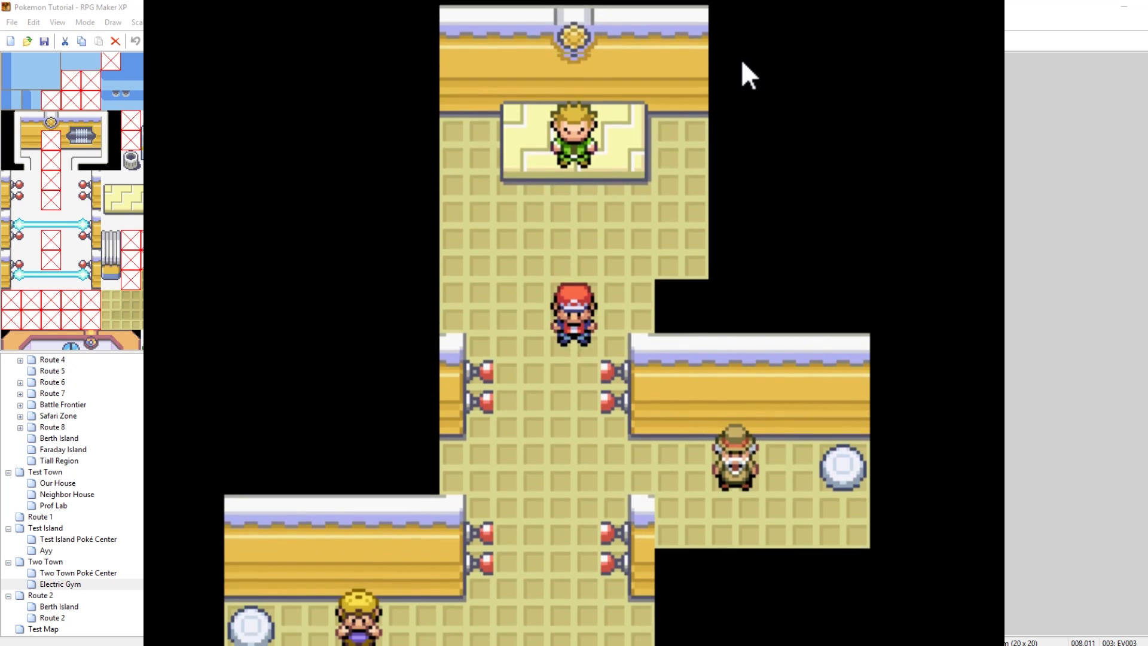
{"action": "key", "text": "Down"}
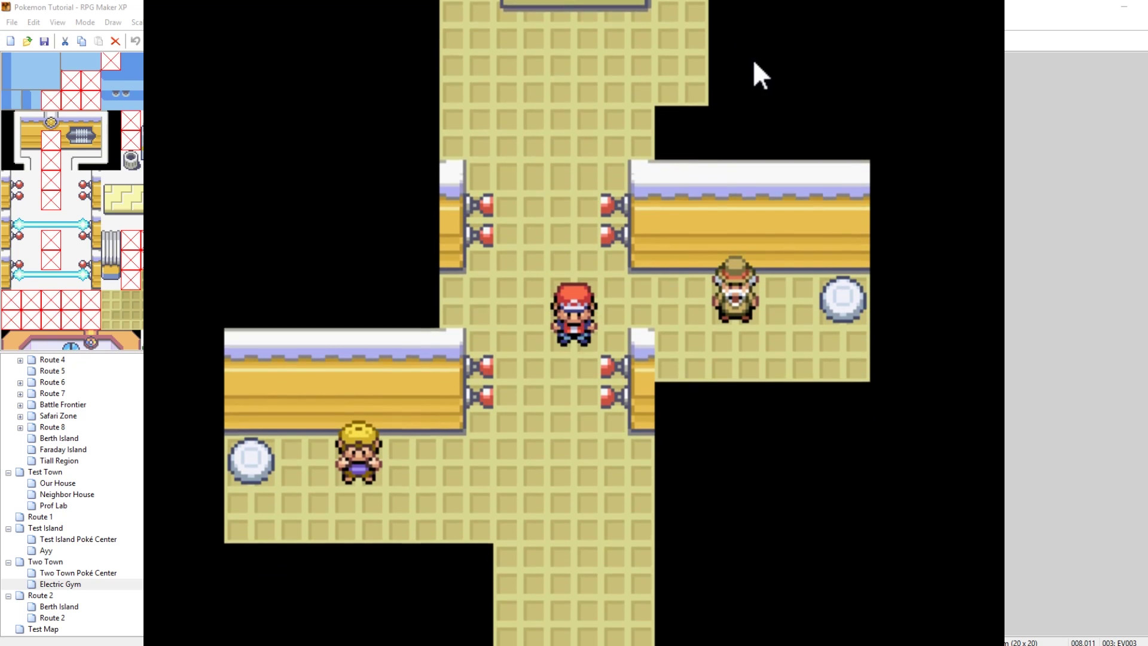
{"action": "left_click", "coordinate": [970, 2]}
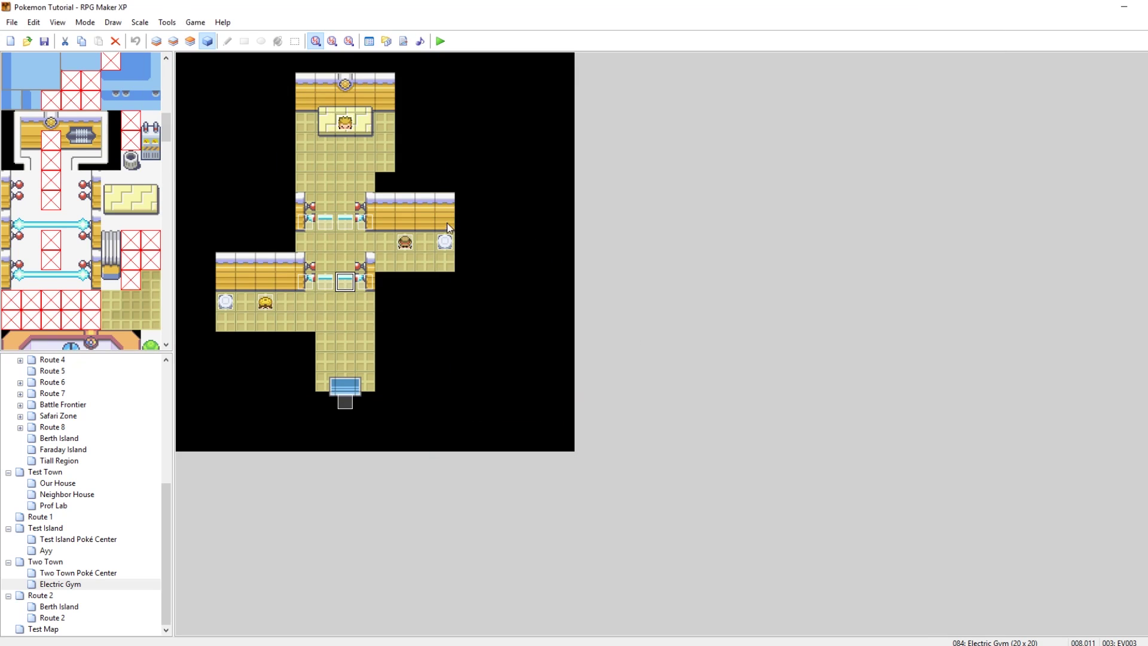
Change the upper switch event's message to "You turned on the second switch!" and save the event.
{"action": "double_click", "coordinate": [445, 241]}
{"action": "right_click", "coordinate": [673, 214]}
{"action": "left_click", "coordinate": [690, 233]}
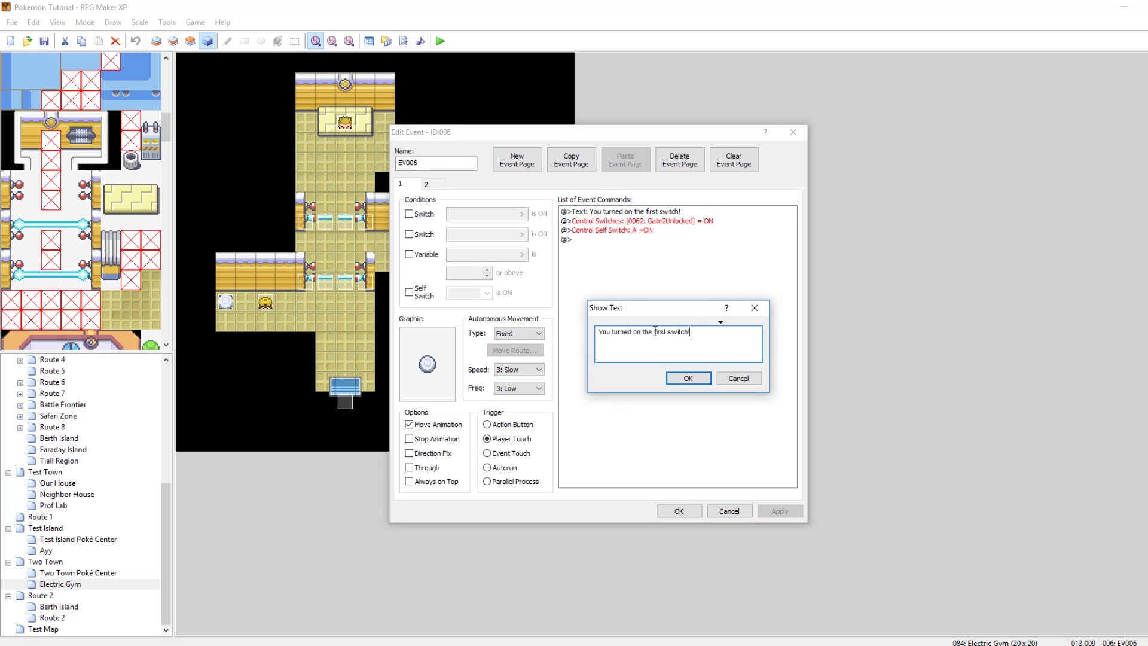
{"action": "type", "text": "second"}
{"action": "left_click", "coordinate": [687, 378]}
{"action": "left_click", "coordinate": [780, 511]}
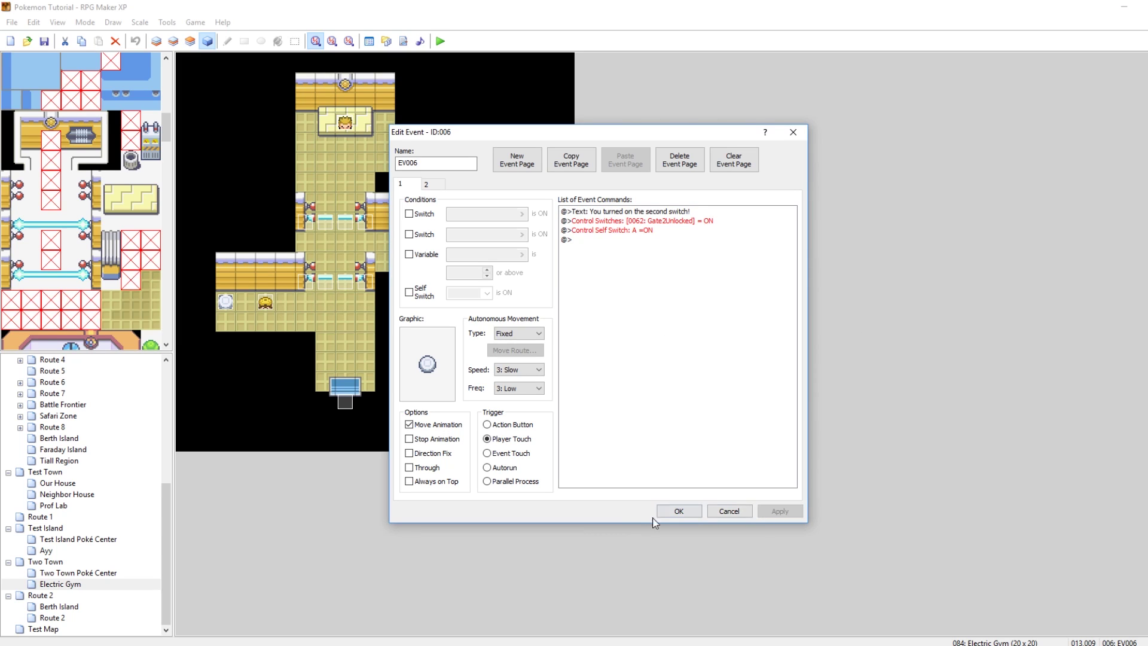
{"action": "left_click", "coordinate": [682, 511]}
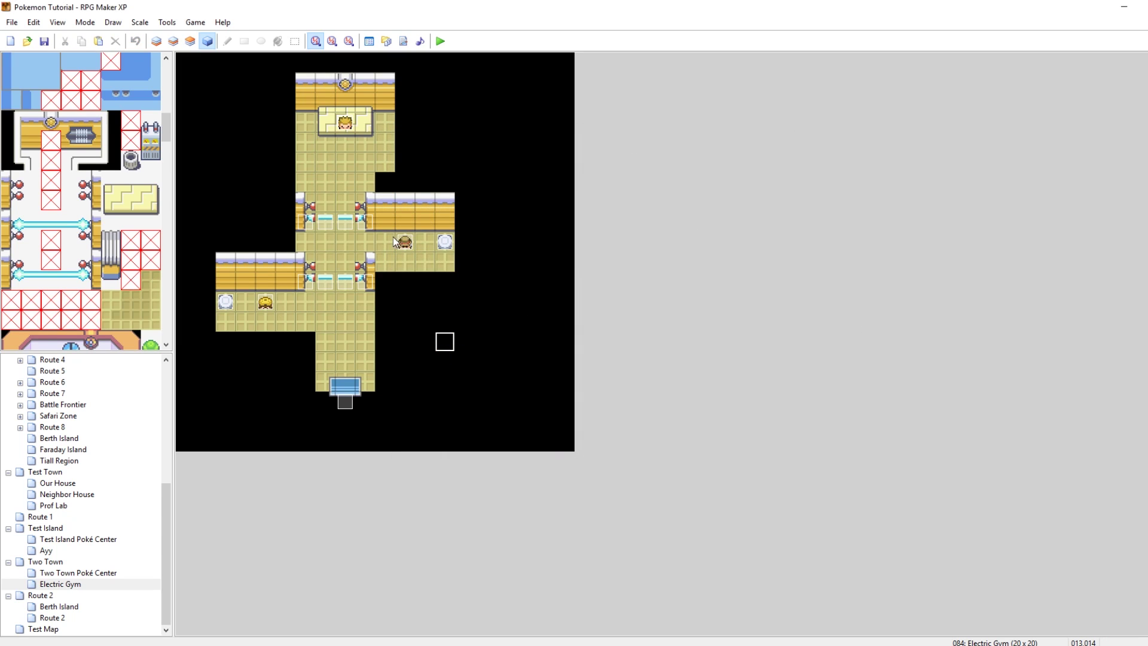
Set page 2's graphic of the upper gate's right event to the beamless tile with the right red light, and save it.
{"action": "double_click", "coordinate": [349, 218]}
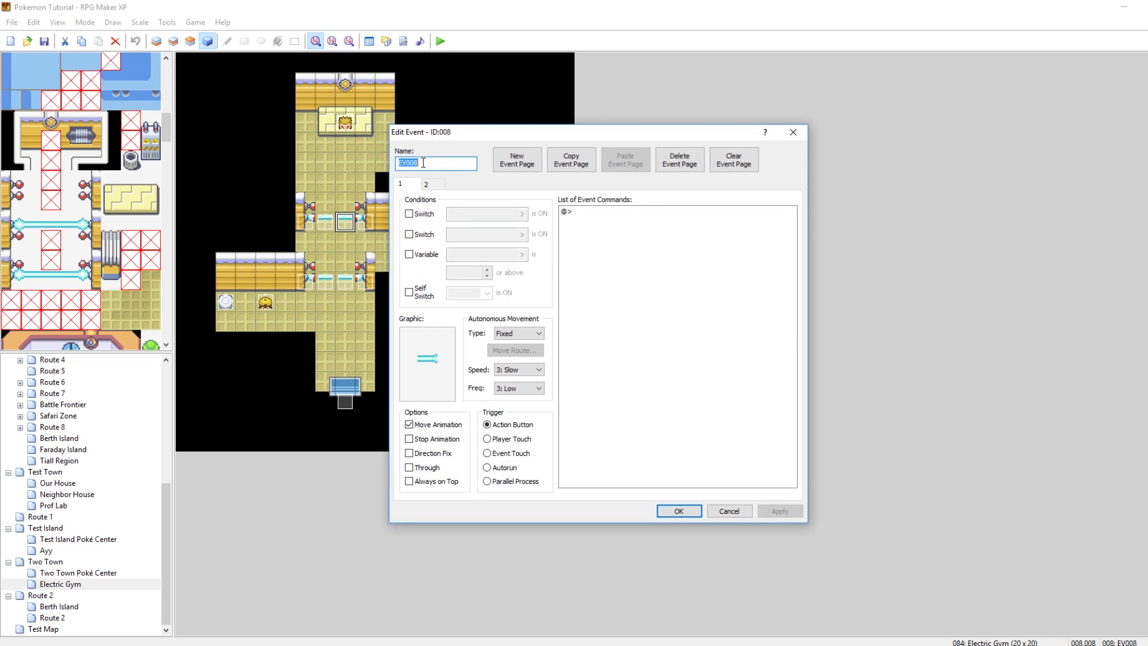
{"action": "left_click", "coordinate": [427, 183]}
{"action": "double_click", "coordinate": [437, 378]}
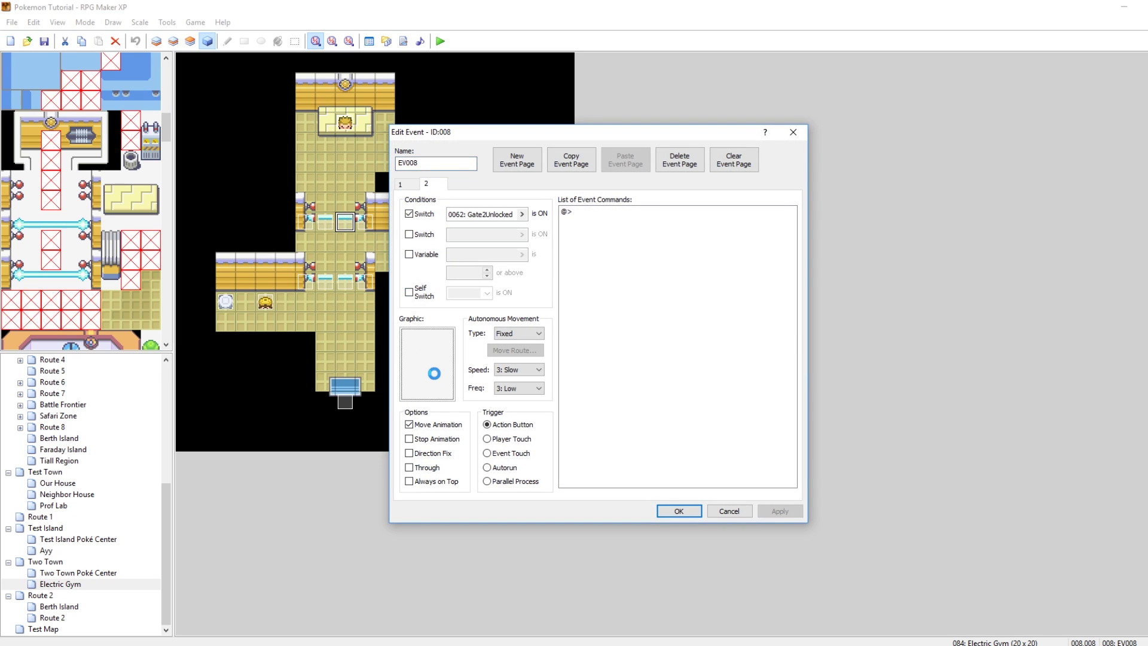
{"action": "left_click", "coordinate": [448, 201]}
{"action": "left_click_drag", "start_coordinate": [709, 202], "coordinate": [708, 249]}
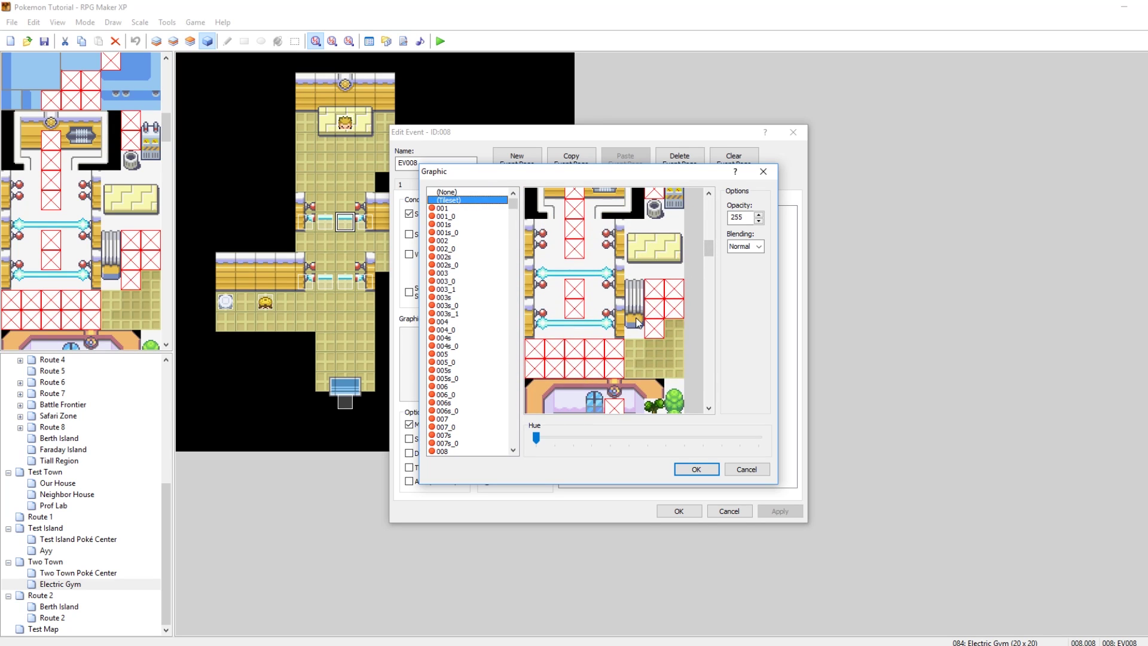
{"action": "left_click", "coordinate": [597, 247]}
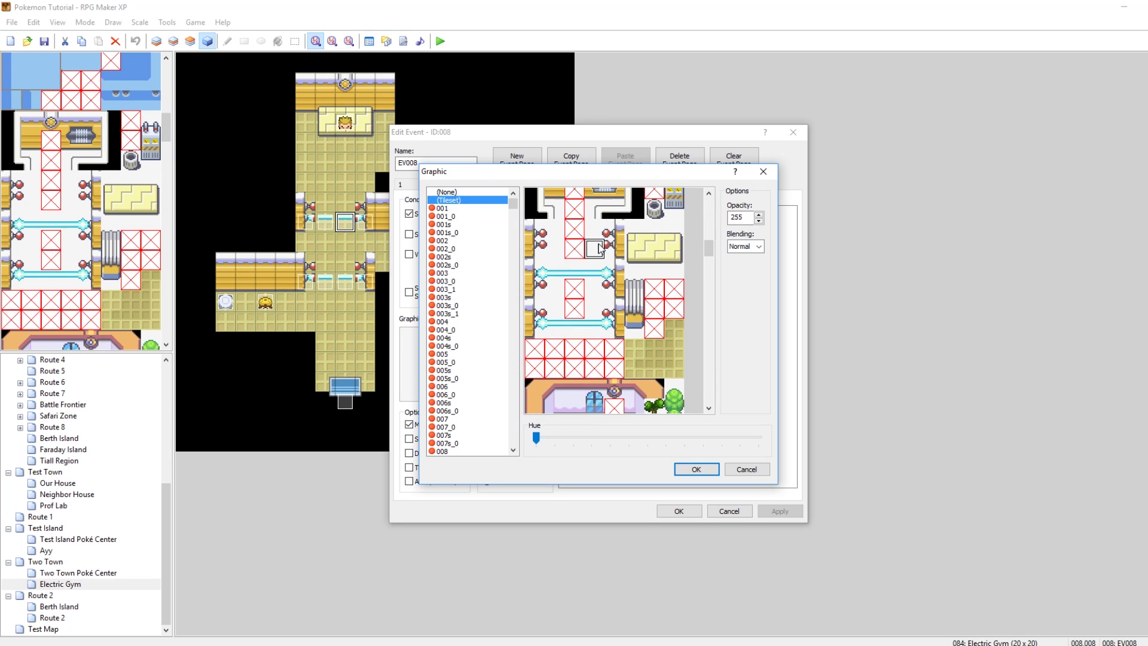
{"action": "left_click", "coordinate": [697, 469]}
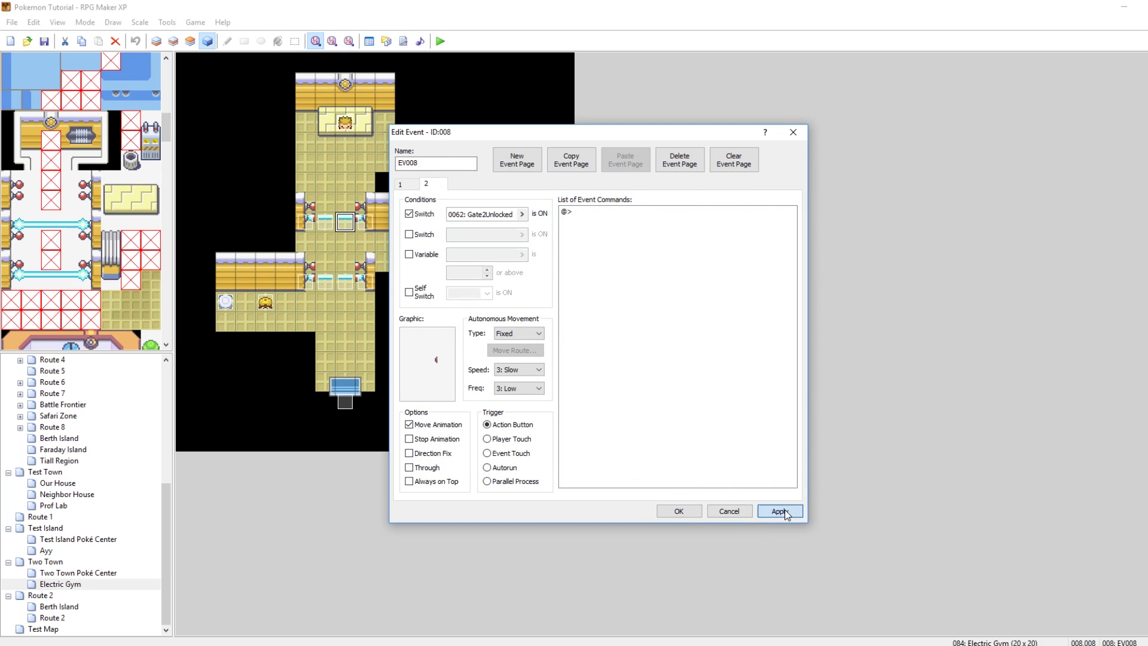
{"action": "left_click", "coordinate": [680, 511]}
Try setting page 1's graphic of the upper gate's left event to the beamless tile with the left red light.
{"action": "double_click", "coordinate": [325, 222]}
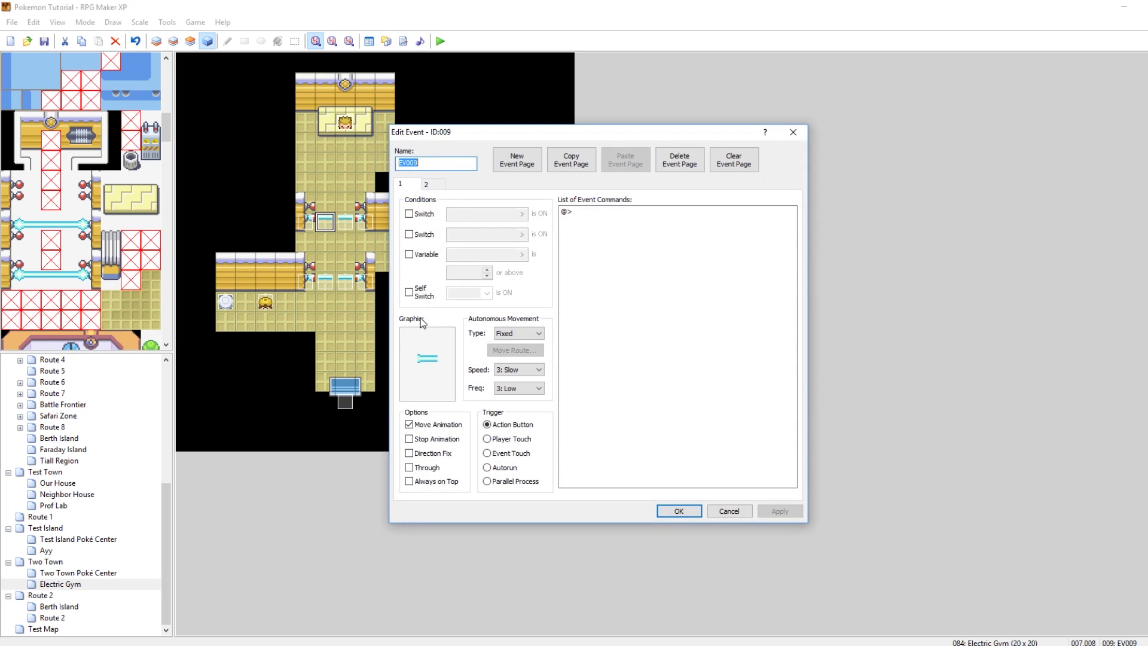
{"action": "double_click", "coordinate": [432, 370]}
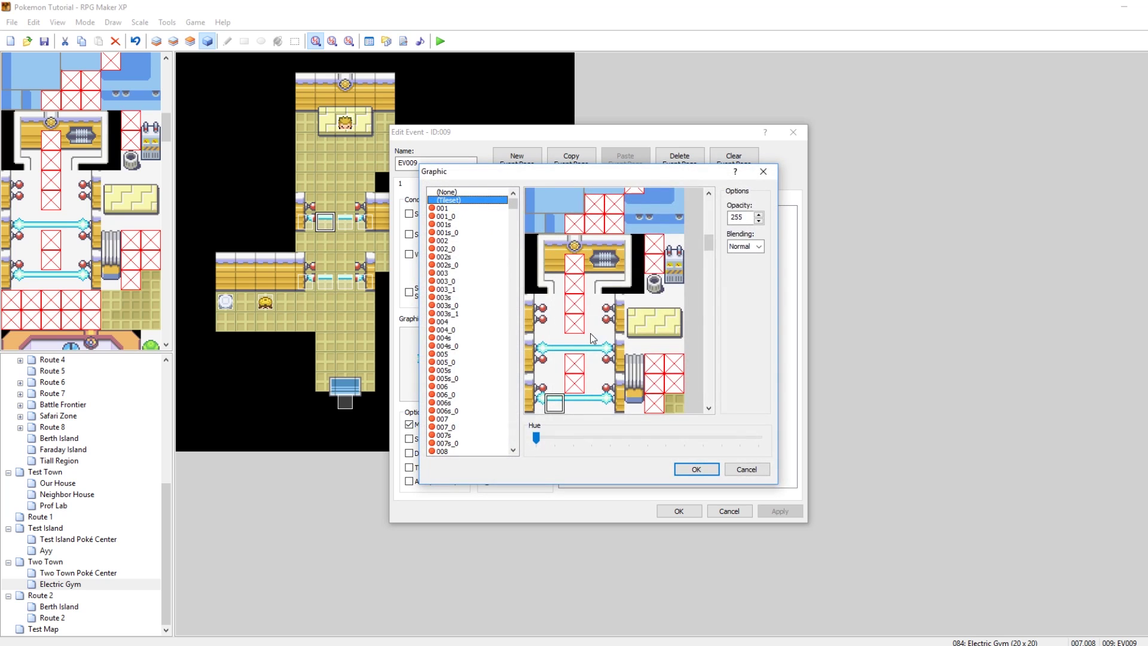
{"action": "left_click", "coordinate": [551, 327]}
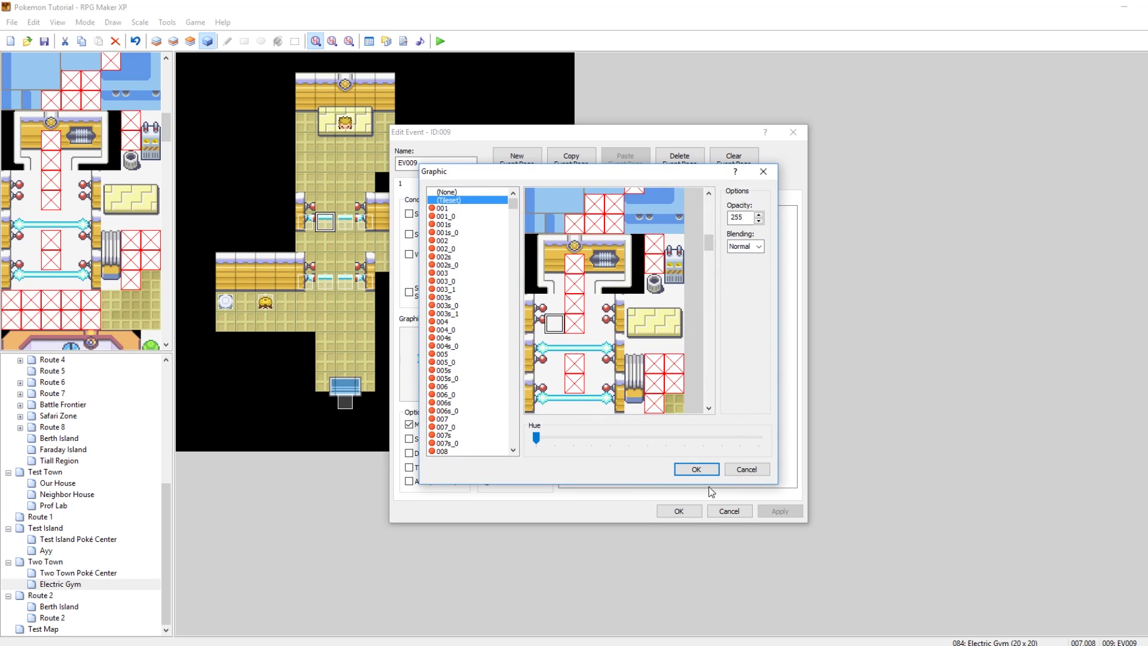
{"action": "left_click", "coordinate": [700, 470]}
{"action": "left_click", "coordinate": [679, 511]}
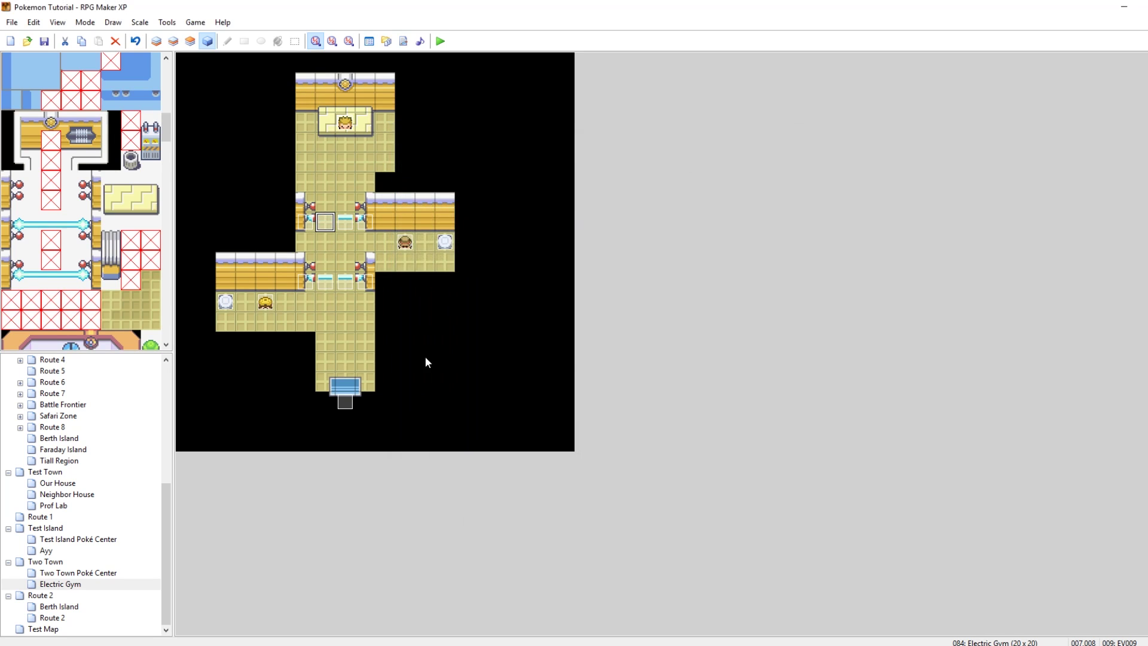
Set page 1's graphic of the upper gate's left event back to the left tile of the lower electric beam.
{"action": "double_click", "coordinate": [326, 222]}
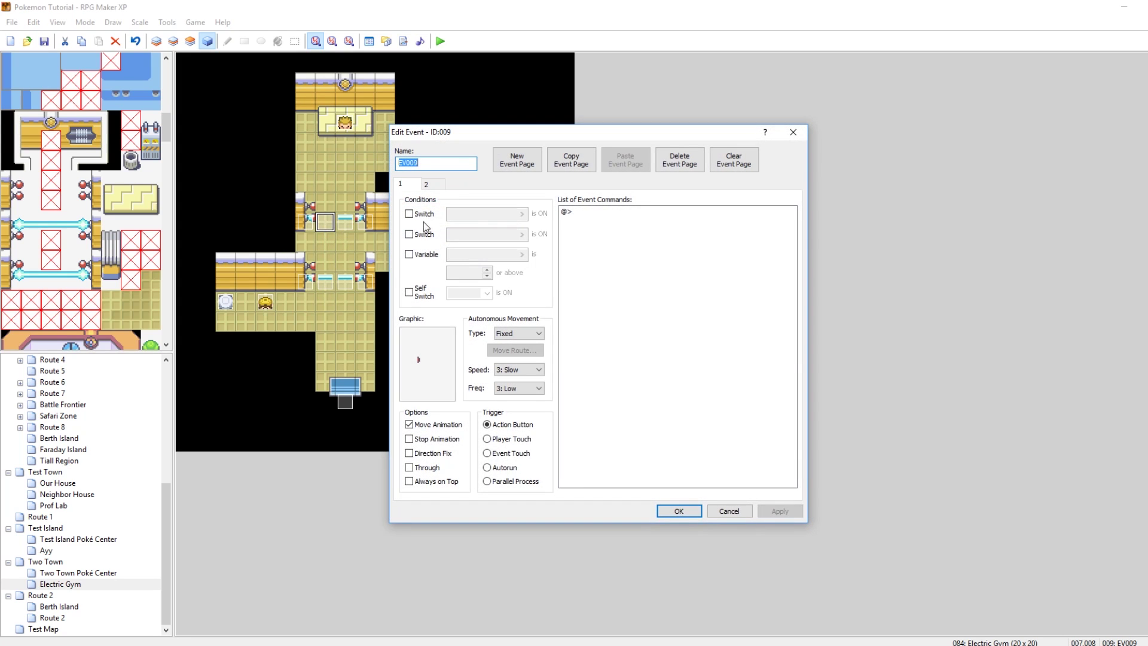
{"action": "double_click", "coordinate": [448, 354]}
{"action": "scroll", "coordinate": [634, 347], "scroll_direction": "up", "scroll_amount": 4}
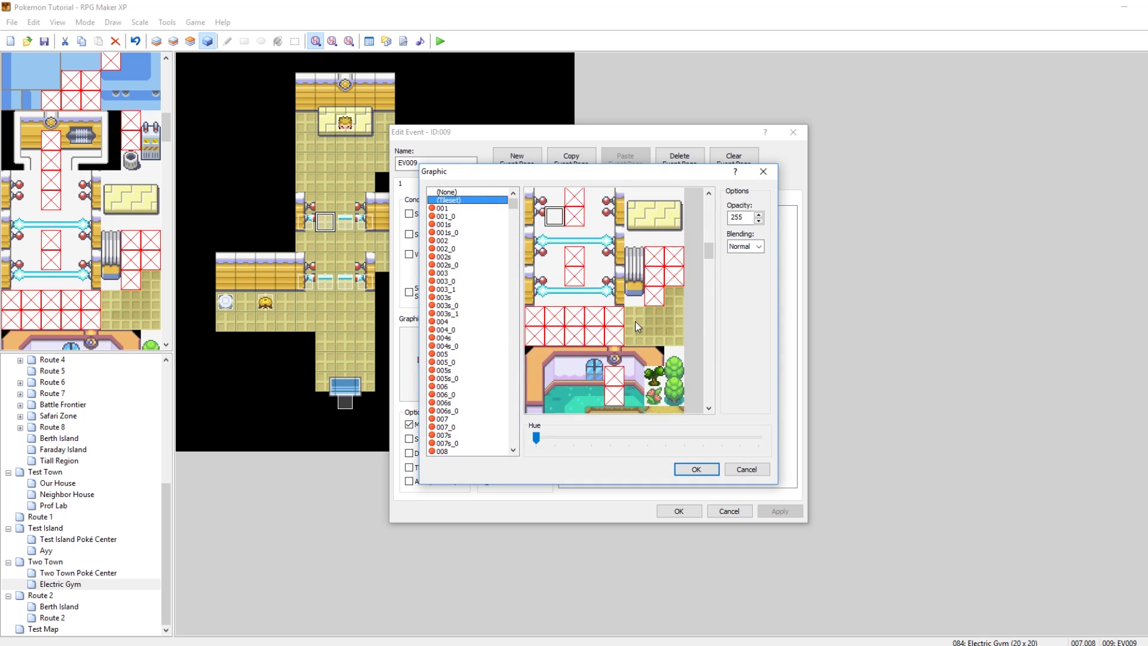
{"action": "scroll", "coordinate": [546, 313], "scroll_direction": "down", "scroll_amount": 3}
{"action": "left_click", "coordinate": [554, 343]}
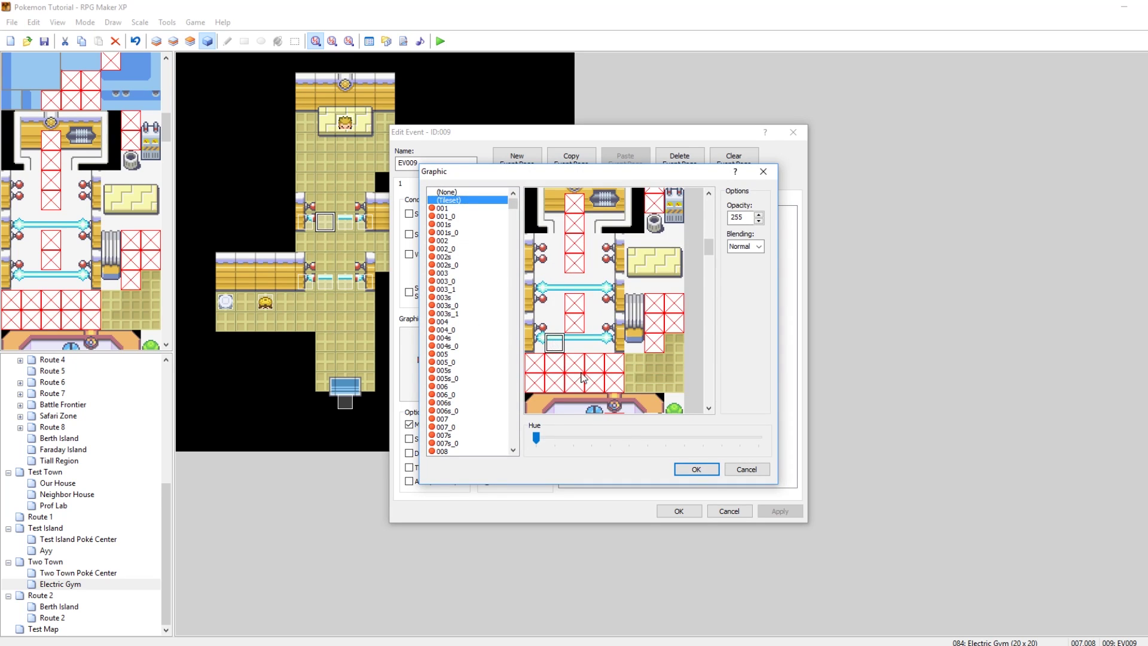
{"action": "left_click", "coordinate": [697, 470]}
{"action": "left_click", "coordinate": [782, 511]}
Set page 2's graphic of the upper gate's left event to the beamless tile with the left red light, and save it.
{"action": "left_click", "coordinate": [428, 188]}
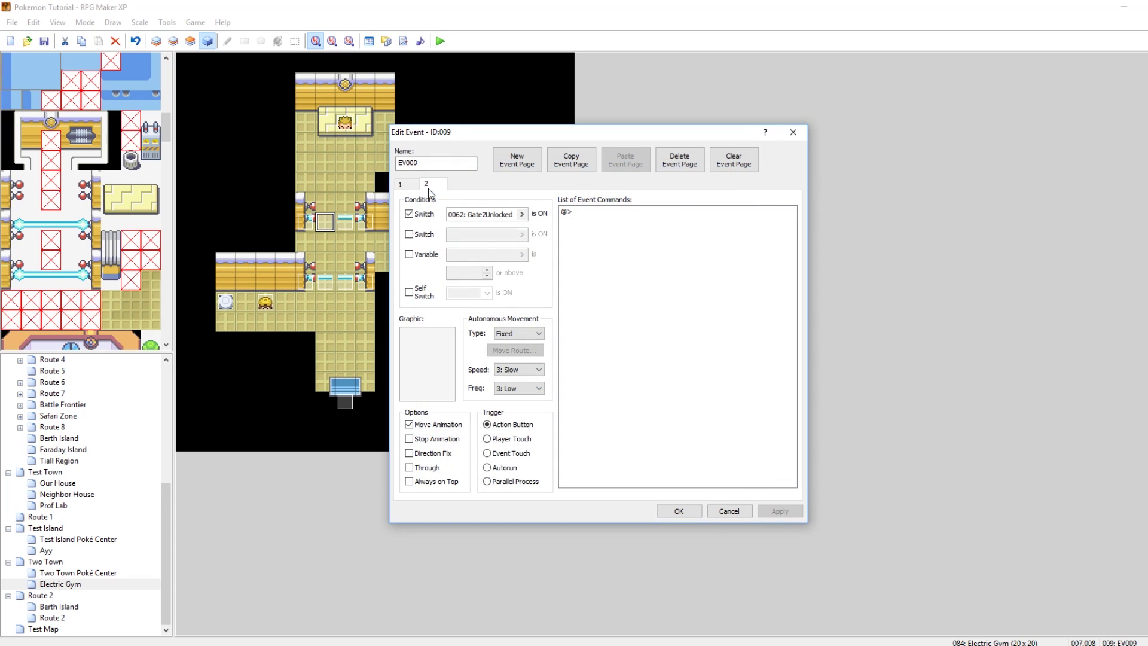
{"action": "double_click", "coordinate": [424, 361]}
{"action": "left_click", "coordinate": [454, 201]}
{"action": "scroll", "coordinate": [634, 303], "scroll_direction": "down", "scroll_amount": 10}
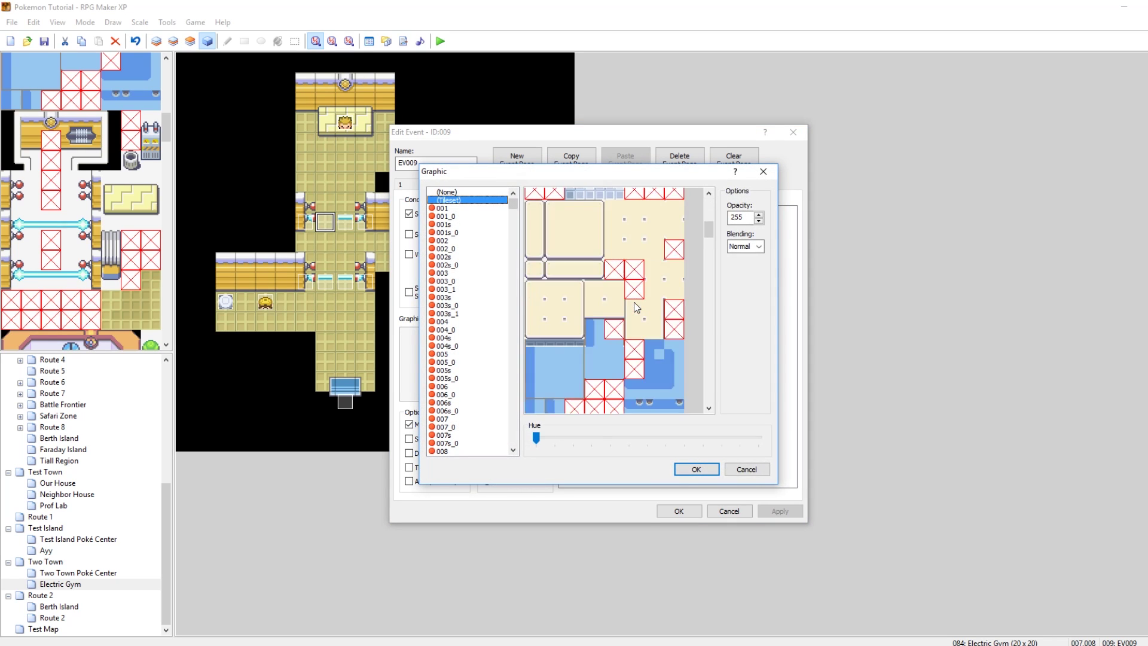
{"action": "left_click", "coordinate": [563, 277]}
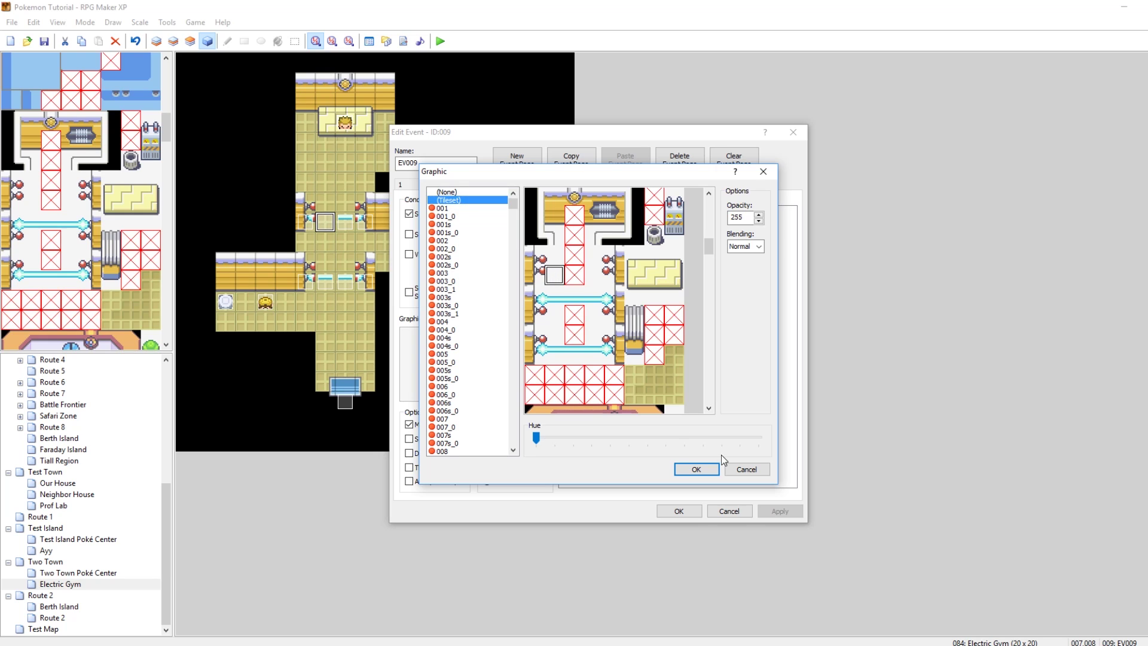
{"action": "left_click", "coordinate": [697, 469]}
{"action": "left_click", "coordinate": [678, 511]}
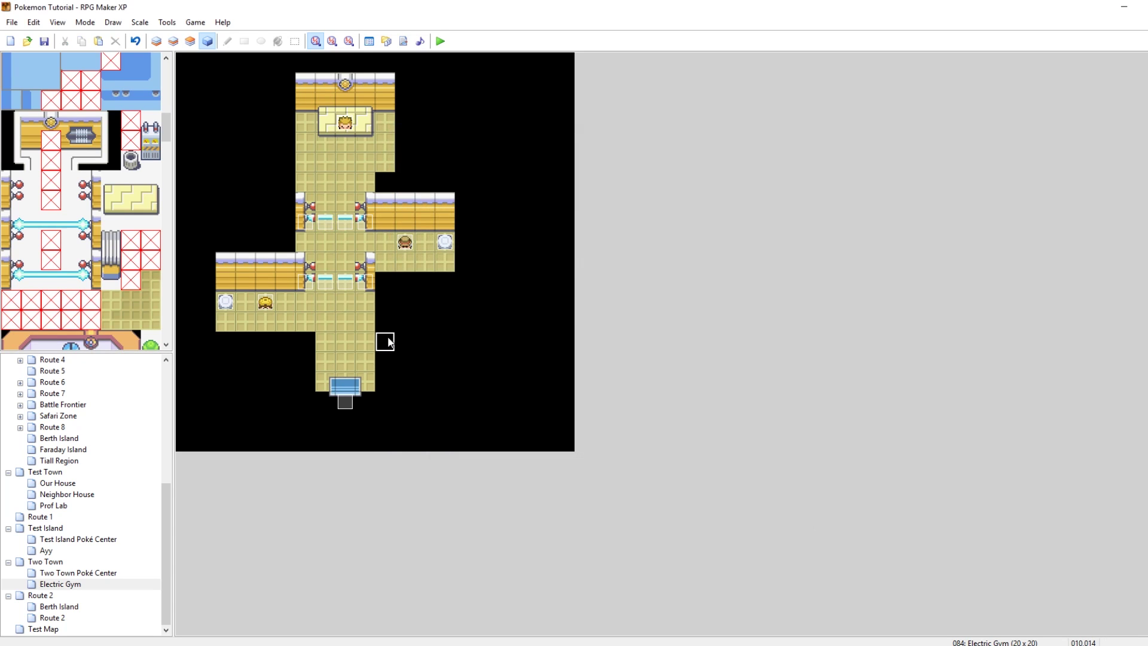
Set page 2's graphic of the lower gate's left event to the beamless tile with the left red light, and close the event.
{"action": "double_click", "coordinate": [325, 281]}
{"action": "left_click", "coordinate": [427, 184]}
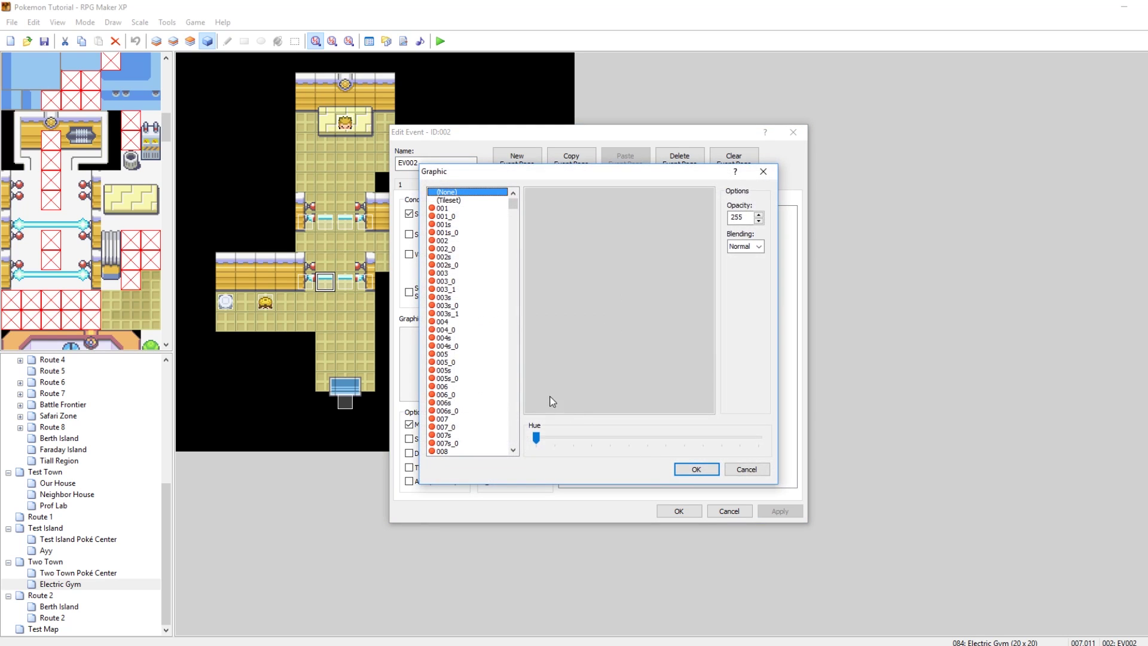
{"action": "left_click", "coordinate": [459, 201]}
{"action": "scroll", "coordinate": [588, 357], "scroll_direction": "down", "scroll_amount": 4}
{"action": "scroll", "coordinate": [588, 357], "scroll_direction": "down", "scroll_amount": 6}
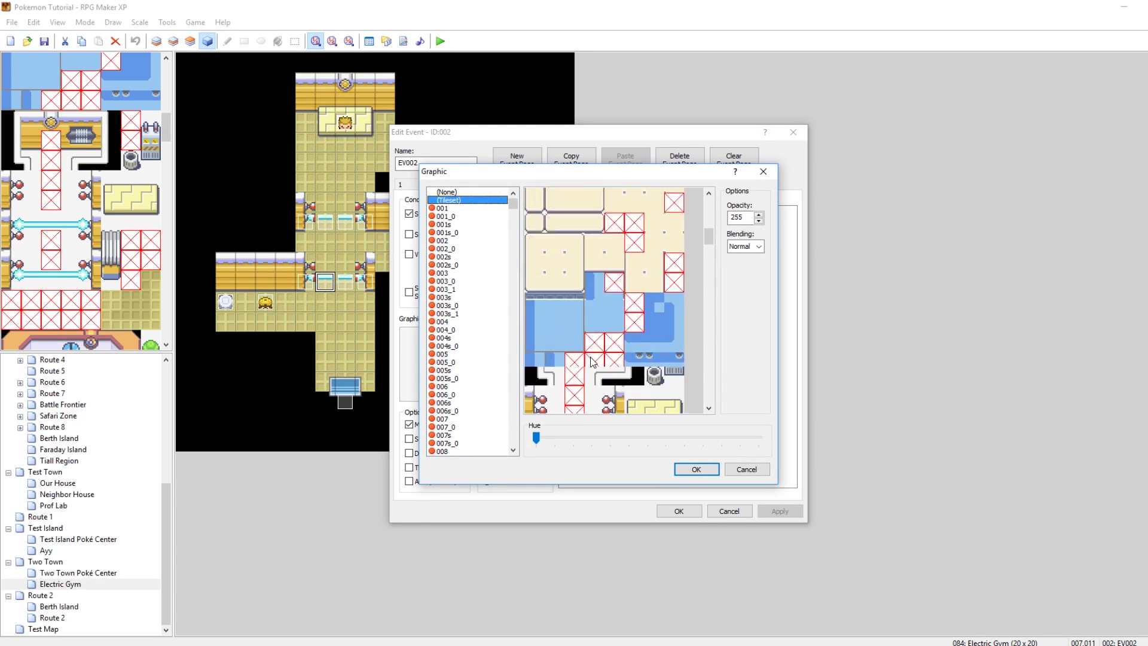
{"action": "left_click", "coordinate": [555, 275]}
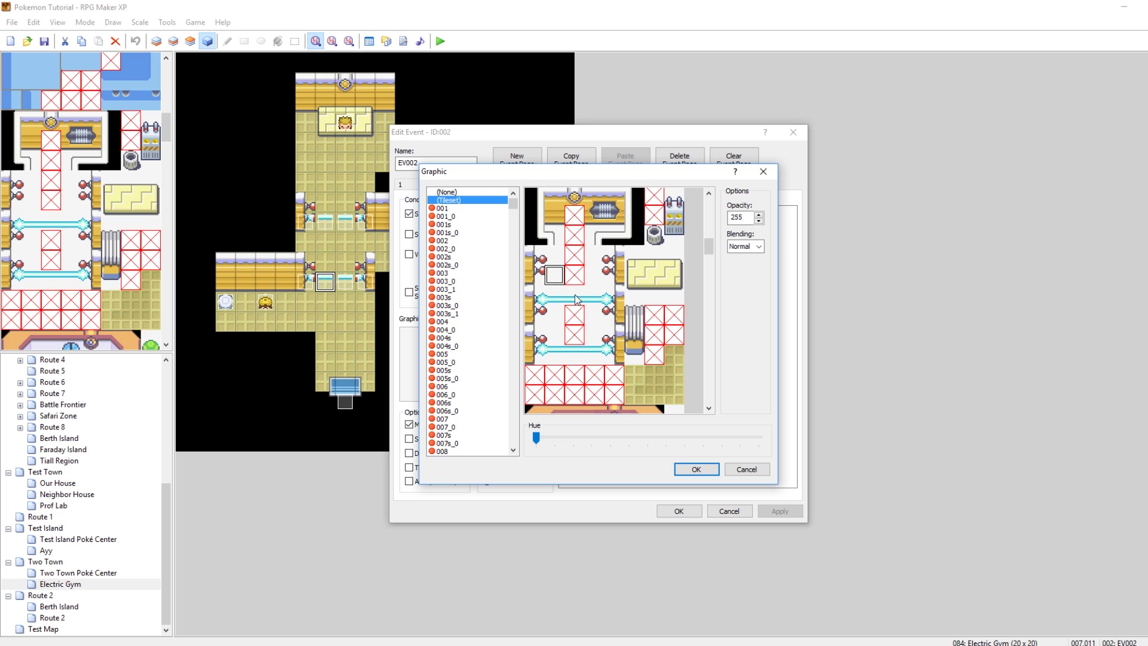
{"action": "left_click", "coordinate": [699, 470]}
{"action": "left_click", "coordinate": [739, 509]}
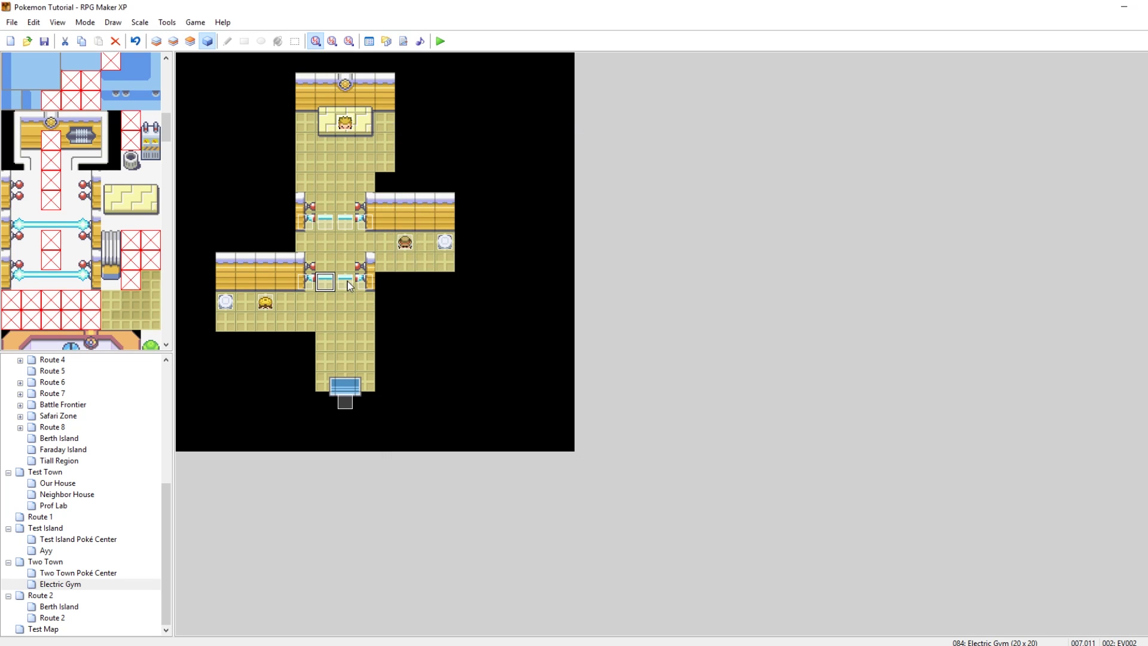
Set page 2's graphic of the lower gate's right event to the beamless tile with the right red light, and save it.
{"action": "double_click", "coordinate": [345, 282]}
{"action": "left_click", "coordinate": [440, 187]}
{"action": "double_click", "coordinate": [436, 359]}
{"action": "left_click", "coordinate": [445, 208]}
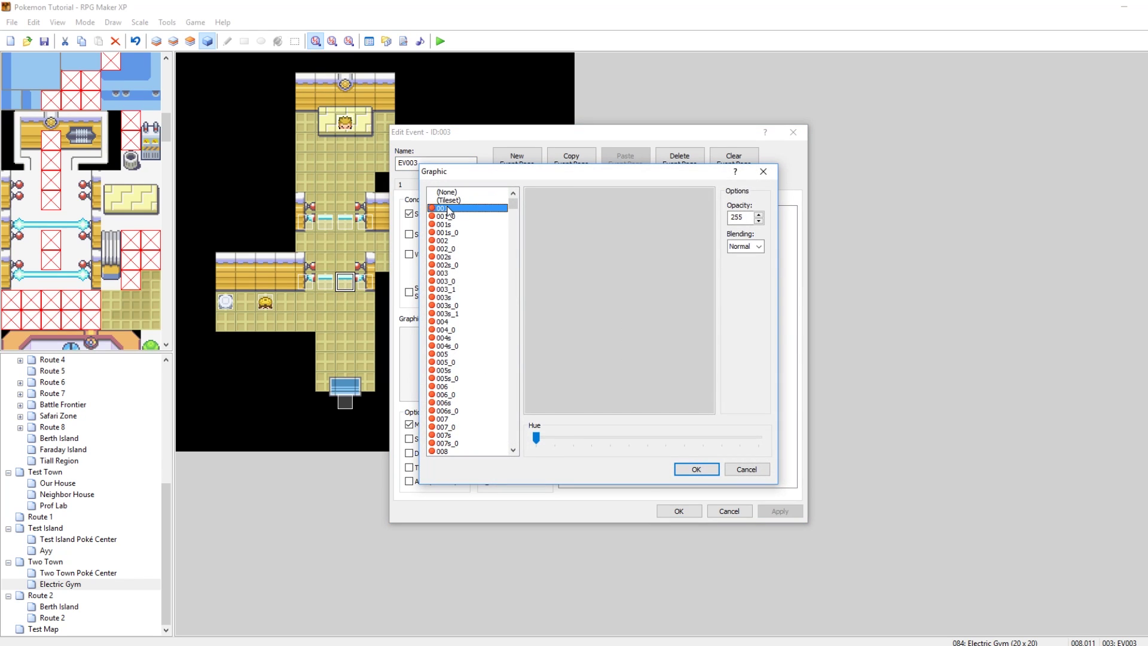
{"action": "left_click", "coordinate": [449, 200]}
{"action": "scroll", "coordinate": [656, 292], "scroll_direction": "down", "scroll_amount": 3}
{"action": "scroll", "coordinate": [656, 292], "scroll_direction": "down", "scroll_amount": 3}
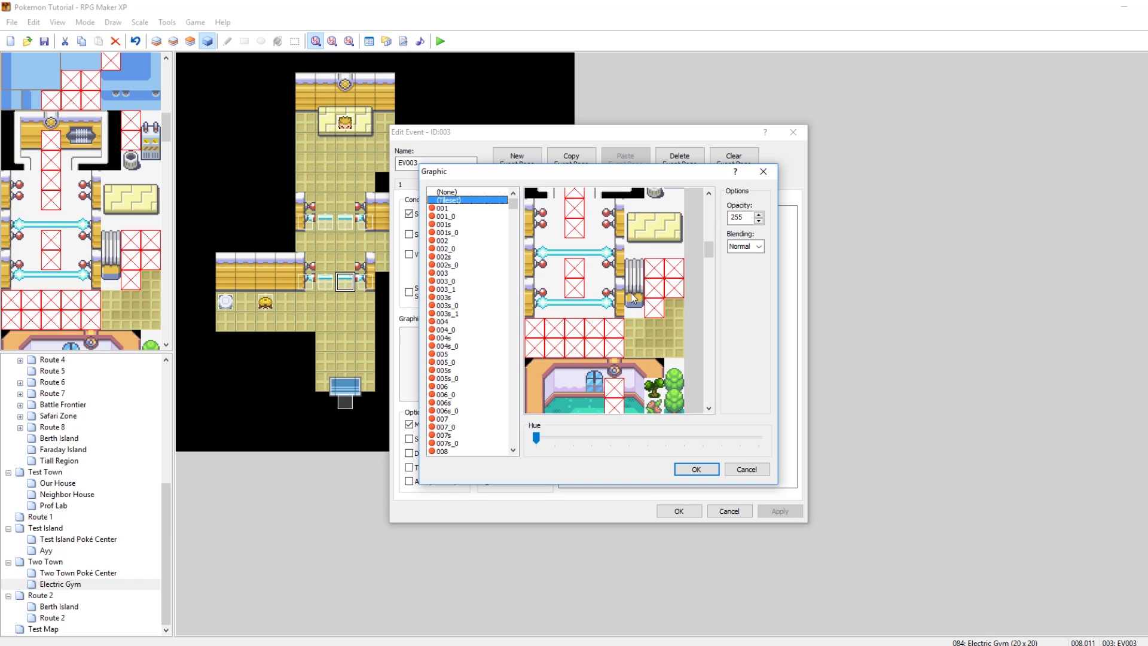
{"action": "left_click", "coordinate": [604, 234]}
{"action": "left_click", "coordinate": [696, 469]}
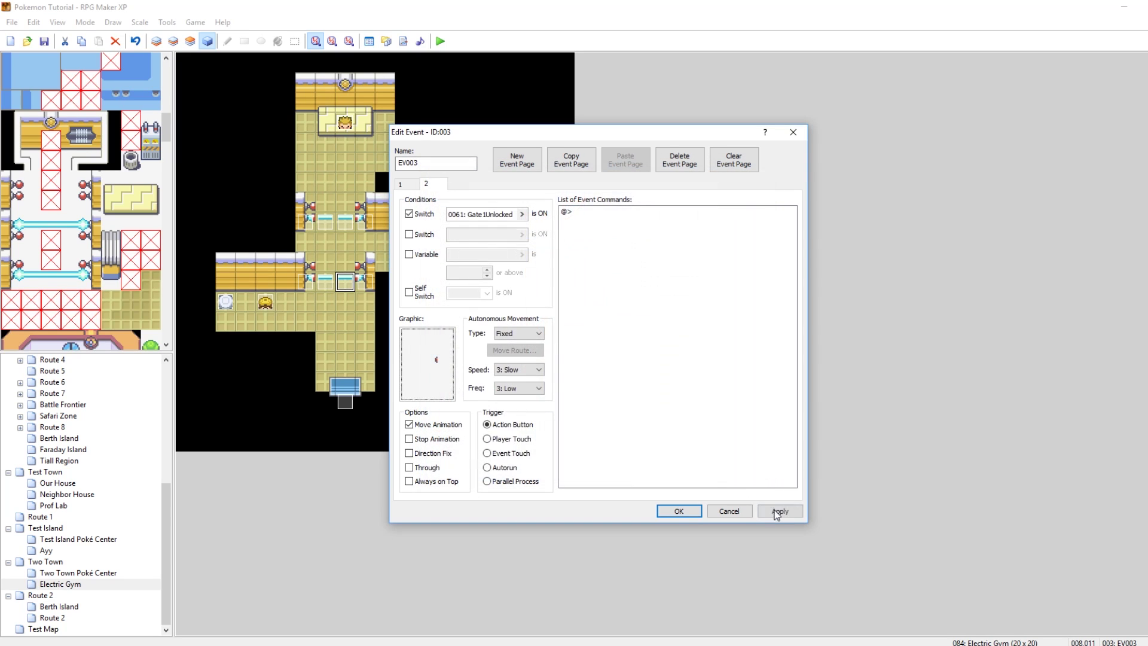
{"action": "left_click", "coordinate": [687, 510]}
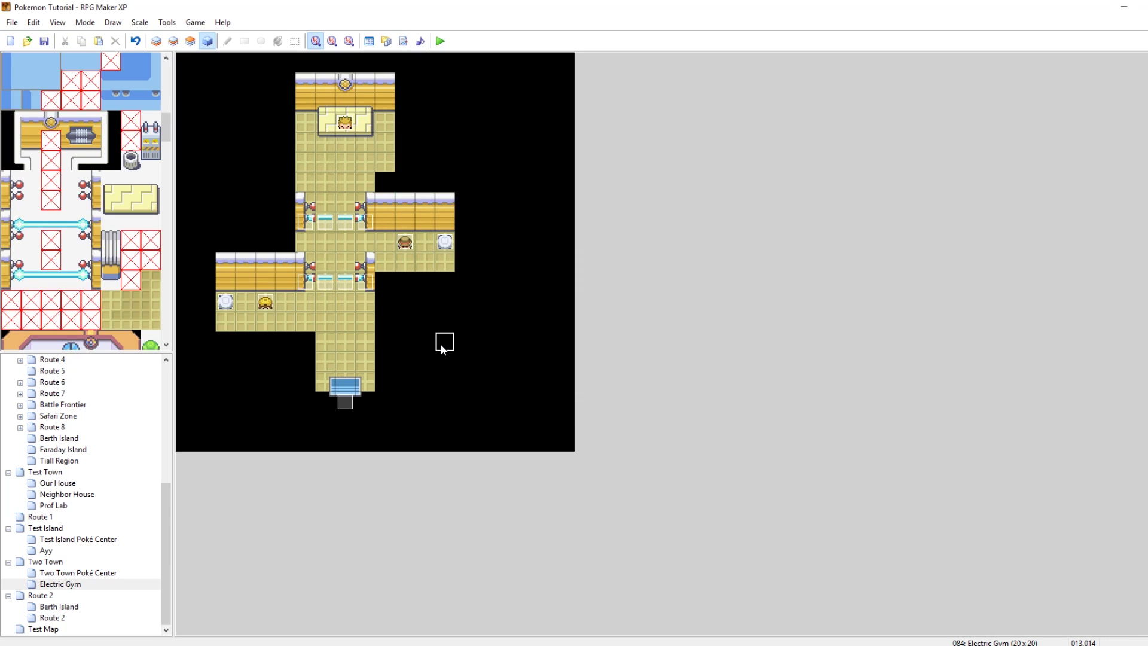
On layer 2, draw the white wall border along the right side of the leader's room, including its upper and lower corners.
{"action": "left_click", "coordinate": [174, 41]}
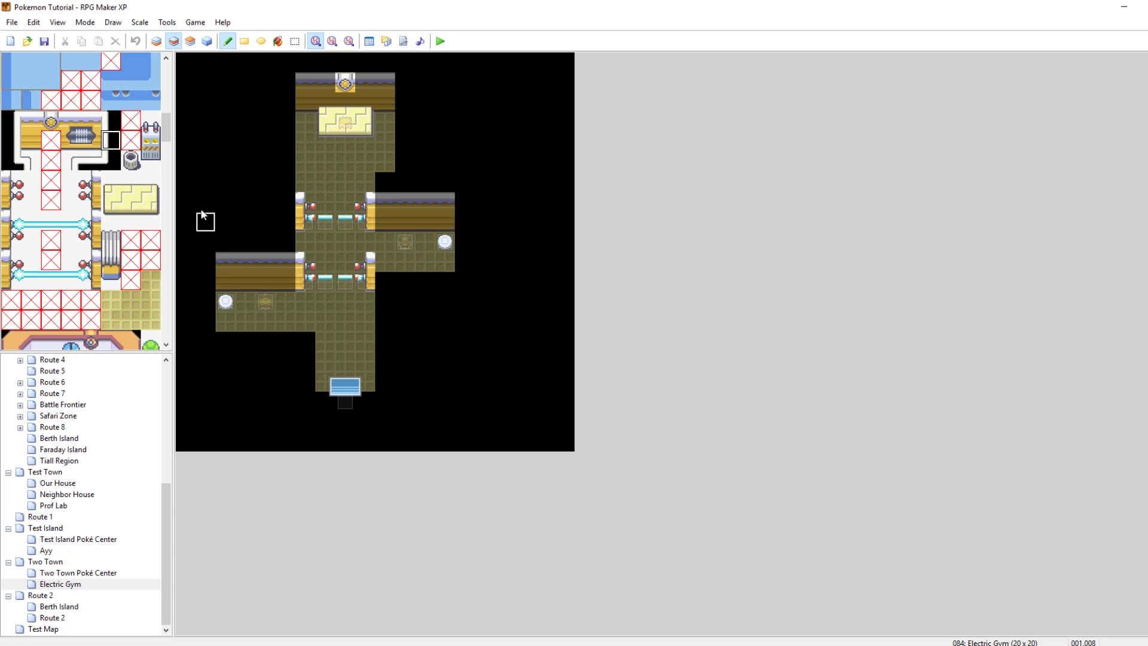
{"action": "left_click_drag", "start_coordinate": [71, 161], "coordinate": [90, 162]}
{"action": "left_click", "coordinate": [373, 175]}
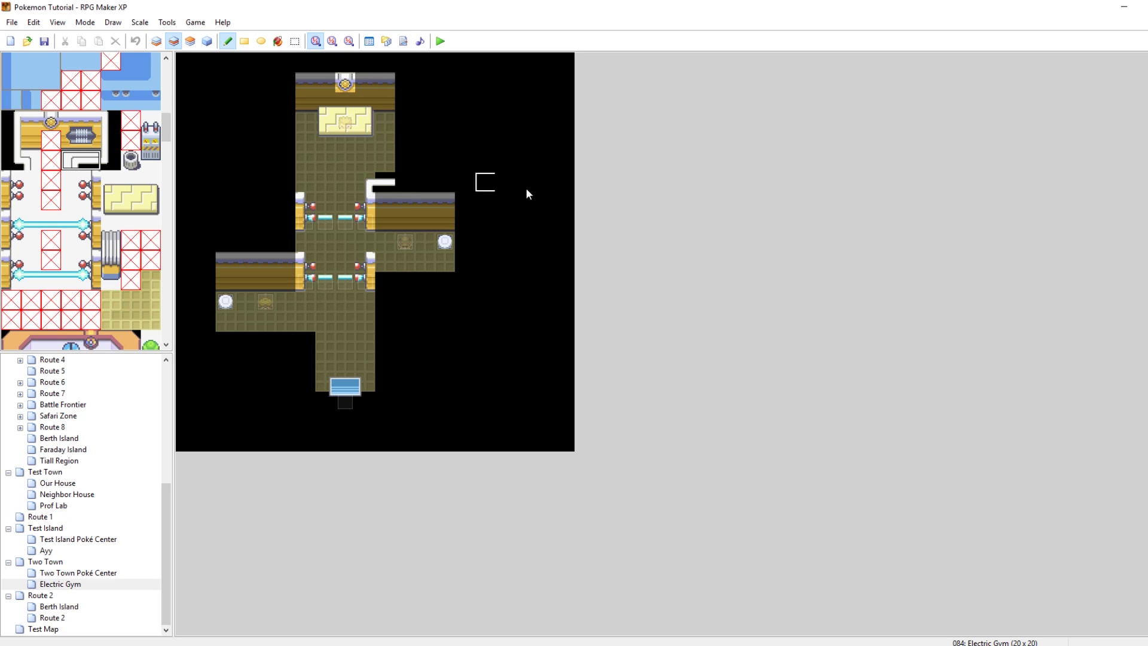
{"action": "left_click", "coordinate": [156, 42]}
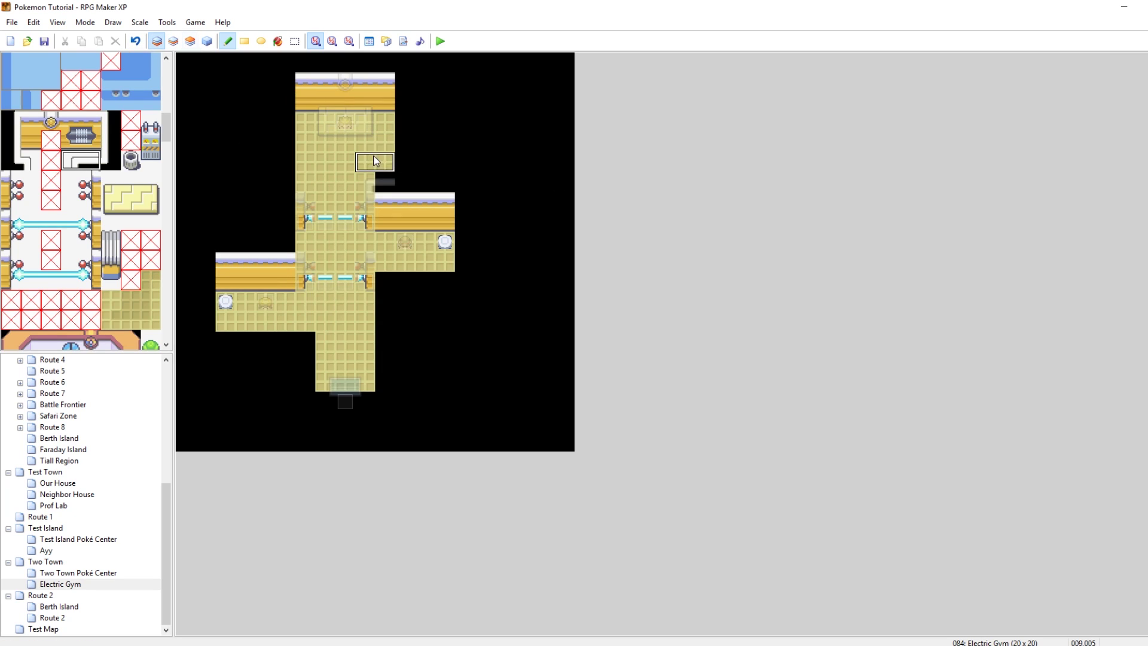
{"action": "left_click", "coordinate": [174, 41]}
{"action": "left_click_drag", "start_coordinate": [109, 160], "coordinate": [109, 139]}
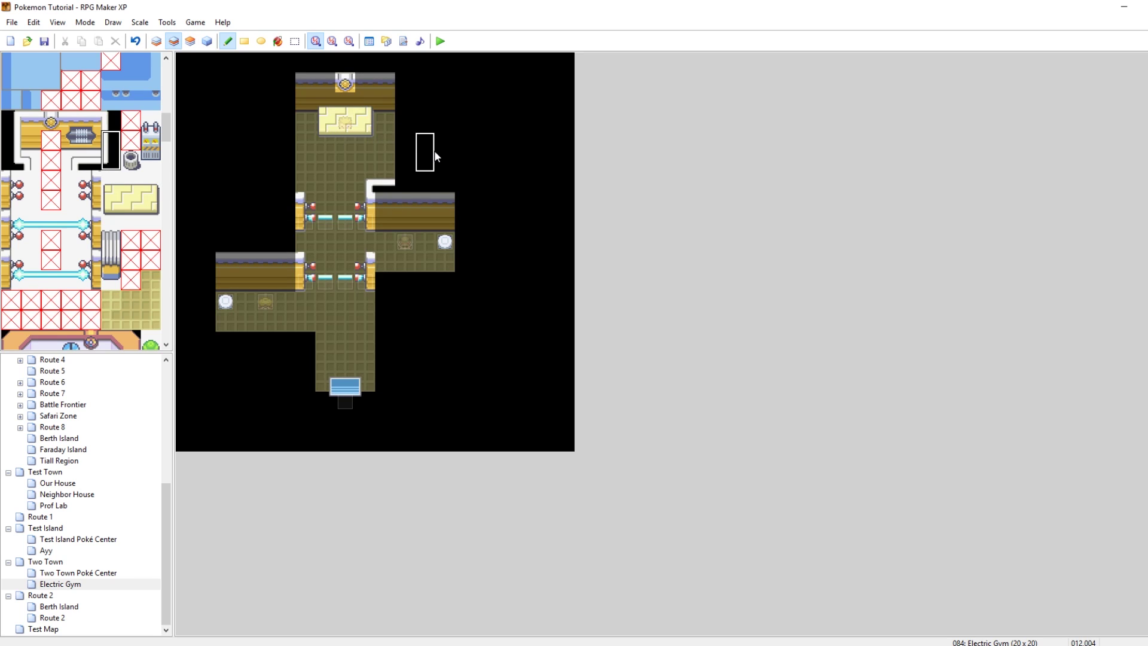
{"action": "left_click", "coordinate": [412, 163]}
{"action": "left_click_drag", "start_coordinate": [412, 163], "coordinate": [409, 101]}
{"action": "left_click", "coordinate": [111, 120]}
{"action": "left_click", "coordinate": [405, 82]}
Draw the white wall border along the left side of the leader's room, from the upper corner to the inward corner above the gate.
{"action": "left_click_drag", "start_coordinate": [11, 120], "coordinate": [11, 140]}
{"action": "left_click", "coordinate": [279, 88]}
{"action": "left_click_drag", "start_coordinate": [279, 88], "coordinate": [279, 111]}
{"action": "left_click", "coordinate": [4, 128]}
{"action": "left_click", "coordinate": [11, 139]}
{"action": "left_click_drag", "start_coordinate": [285, 100], "coordinate": [285, 175]}
{"action": "left_click", "coordinate": [11, 161]}
{"action": "left_click", "coordinate": [285, 201]}
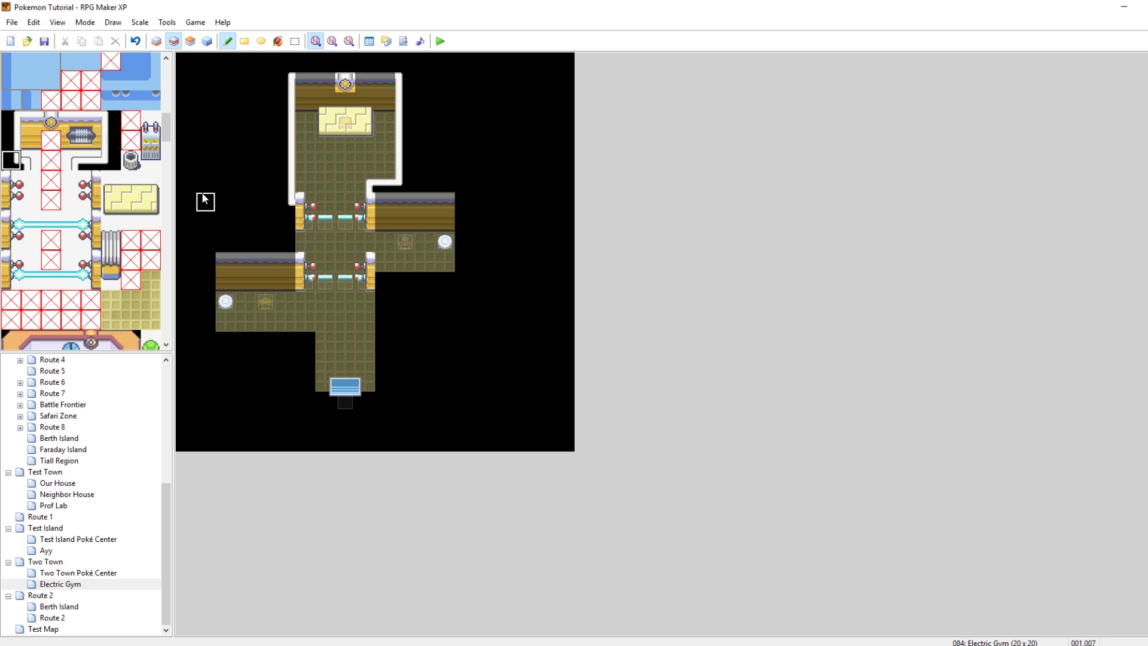
{"action": "left_click", "coordinate": [26, 162]}
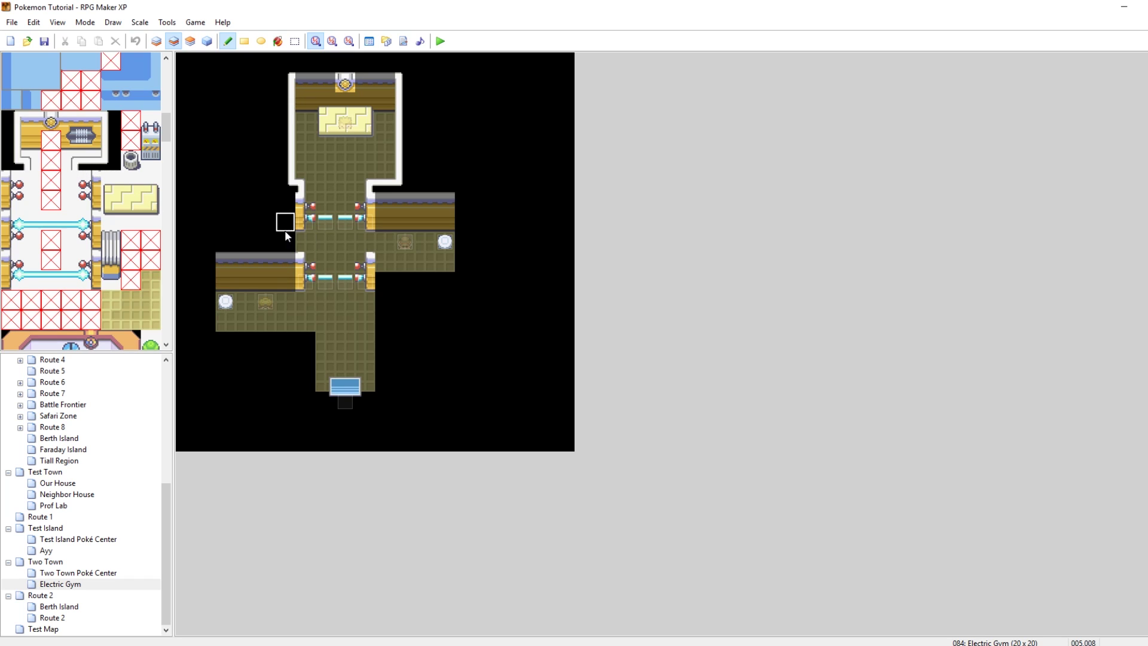
Continue the white wall border down the left side of the upper gate to the corner above the left room.
{"action": "left_click", "coordinate": [11, 140]}
{"action": "left_click", "coordinate": [280, 214]}
{"action": "left_click", "coordinate": [11, 120]}
{"action": "left_click", "coordinate": [278, 205]}
{"action": "left_click", "coordinate": [18, 160]}
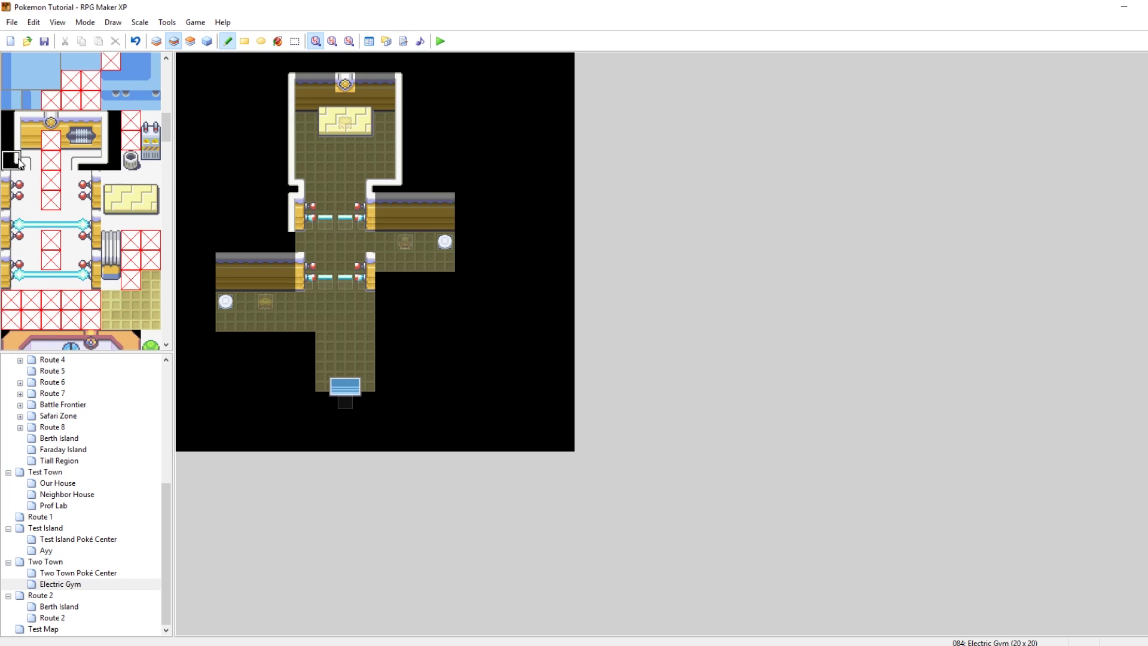
{"action": "left_click_drag", "start_coordinate": [12, 161], "coordinate": [32, 162]}
{"action": "right_click", "coordinate": [468, 360]}
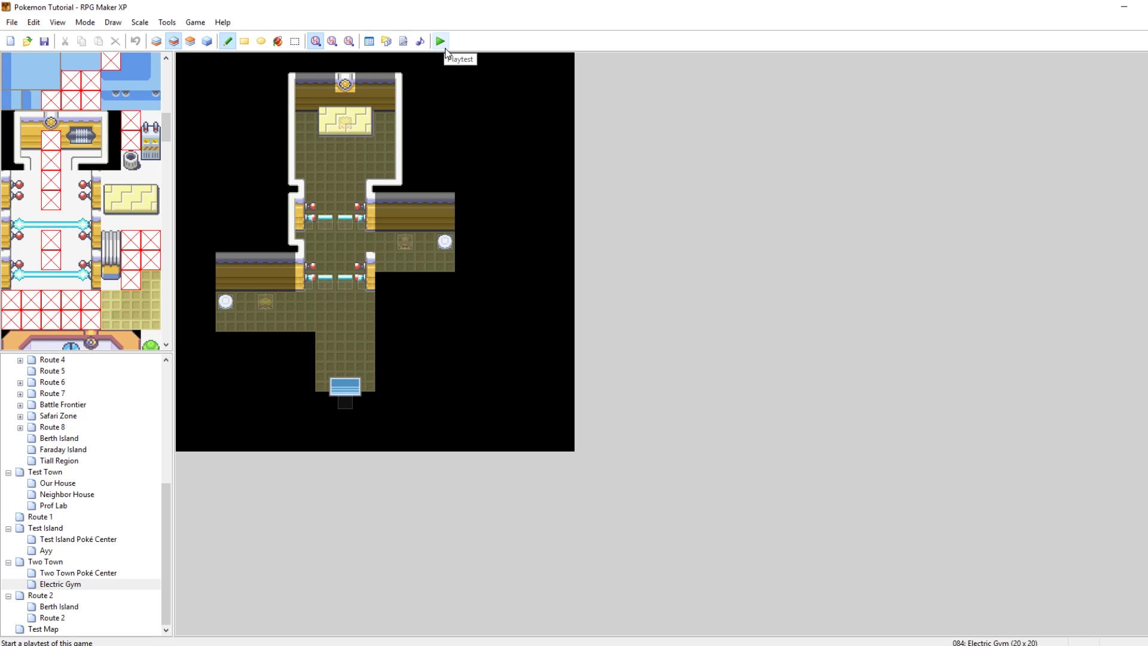
Review the badge, TM and switch commands on the first page of leader Surge's event, leaving the event unchanged.
{"action": "left_click", "coordinate": [207, 41]}
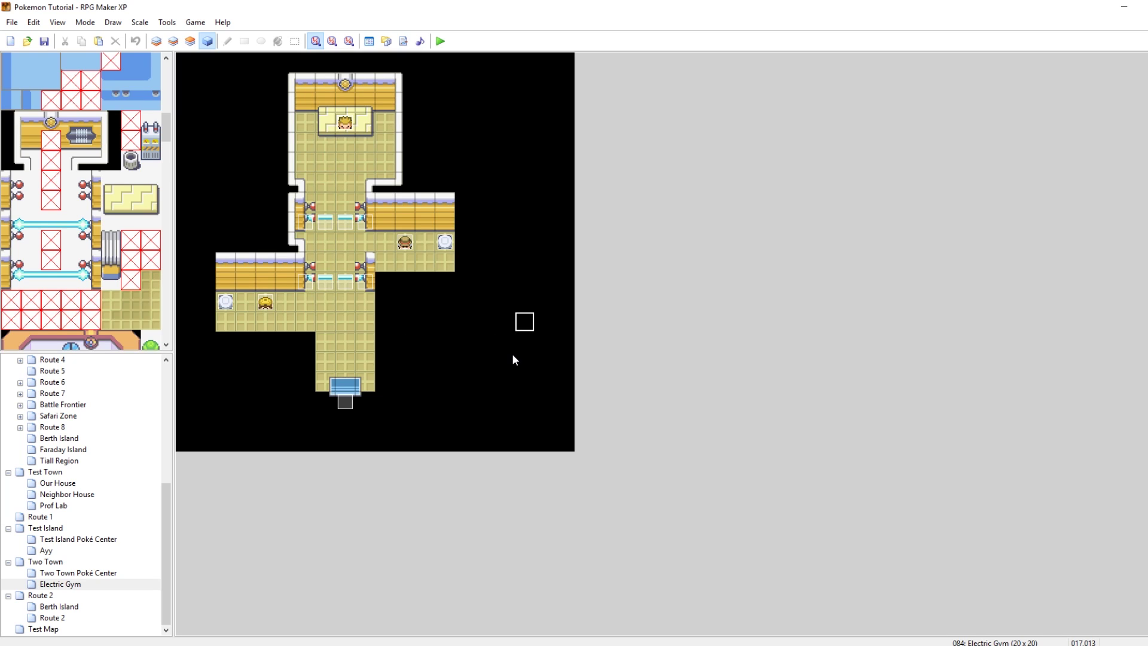
{"action": "double_click", "coordinate": [345, 123]}
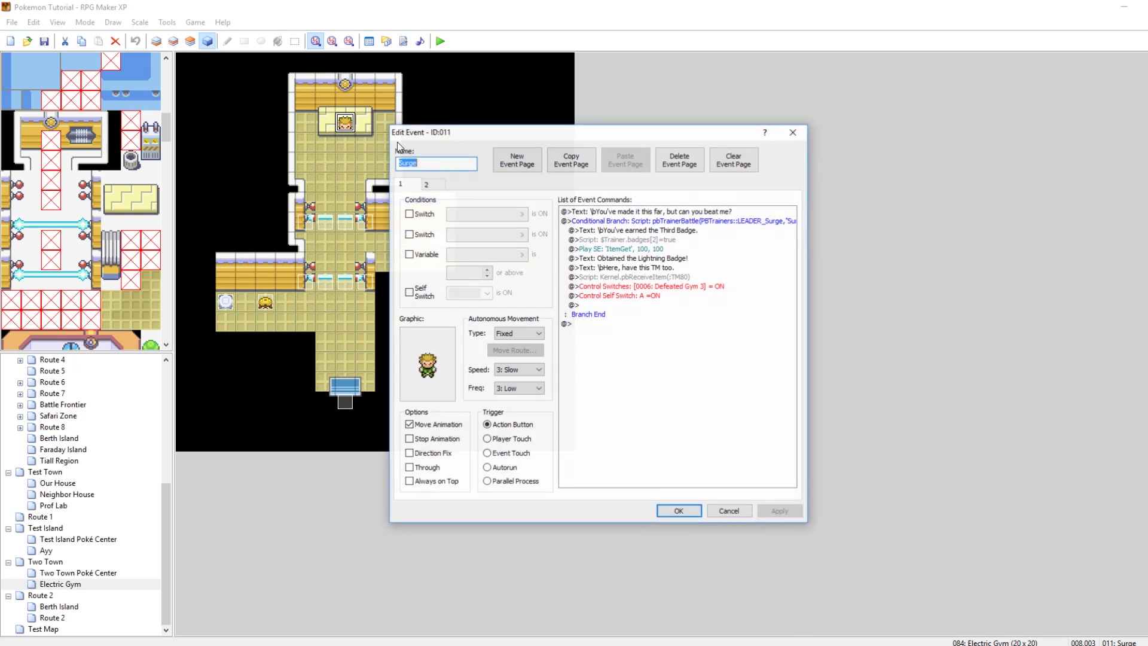
{"action": "left_click", "coordinate": [655, 240]}
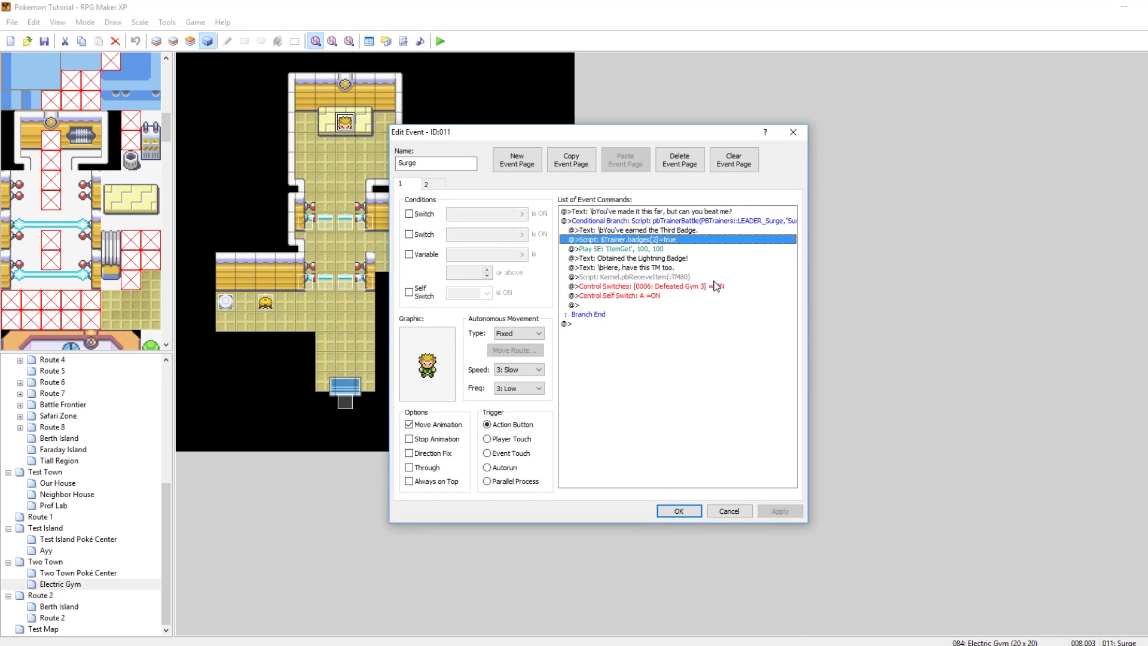
{"action": "left_click", "coordinate": [792, 133]}
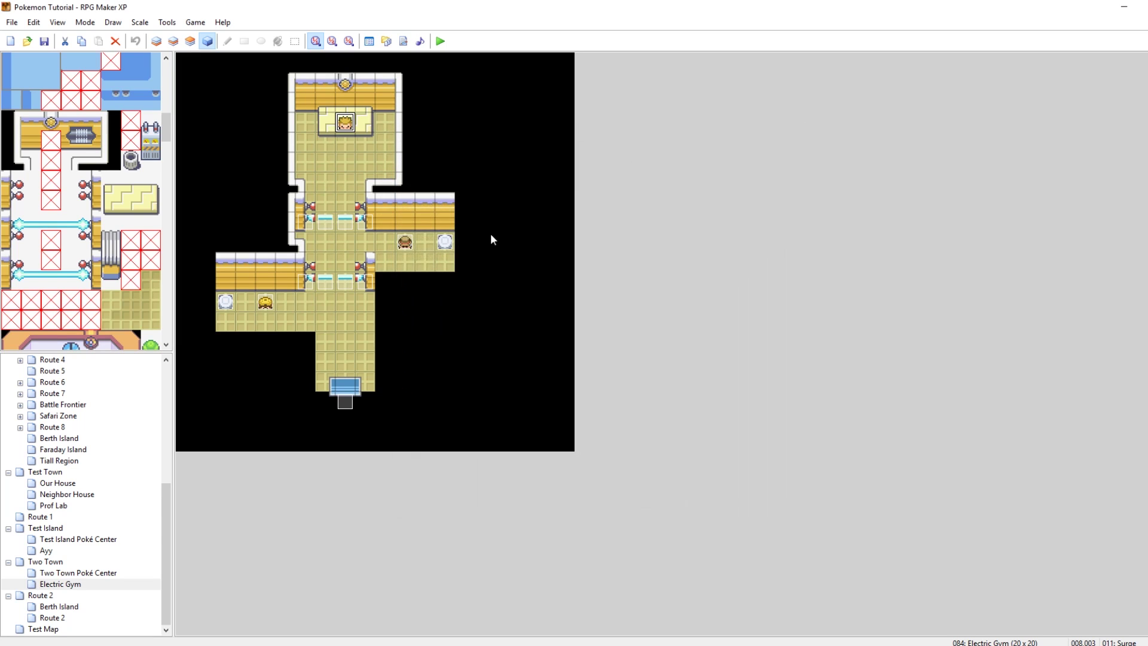
{"action": "left_click_drag", "start_coordinate": [170, 123], "coordinate": [168, 157]}
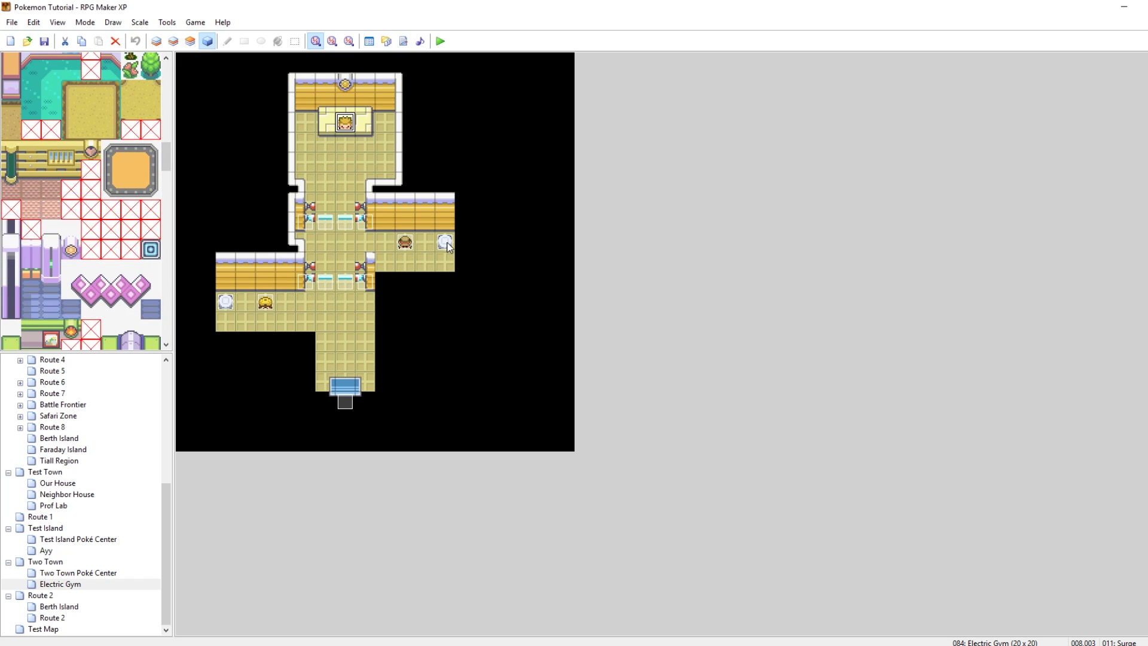
{"action": "scroll", "coordinate": [115, 220], "scroll_direction": "down", "scroll_amount": 1}
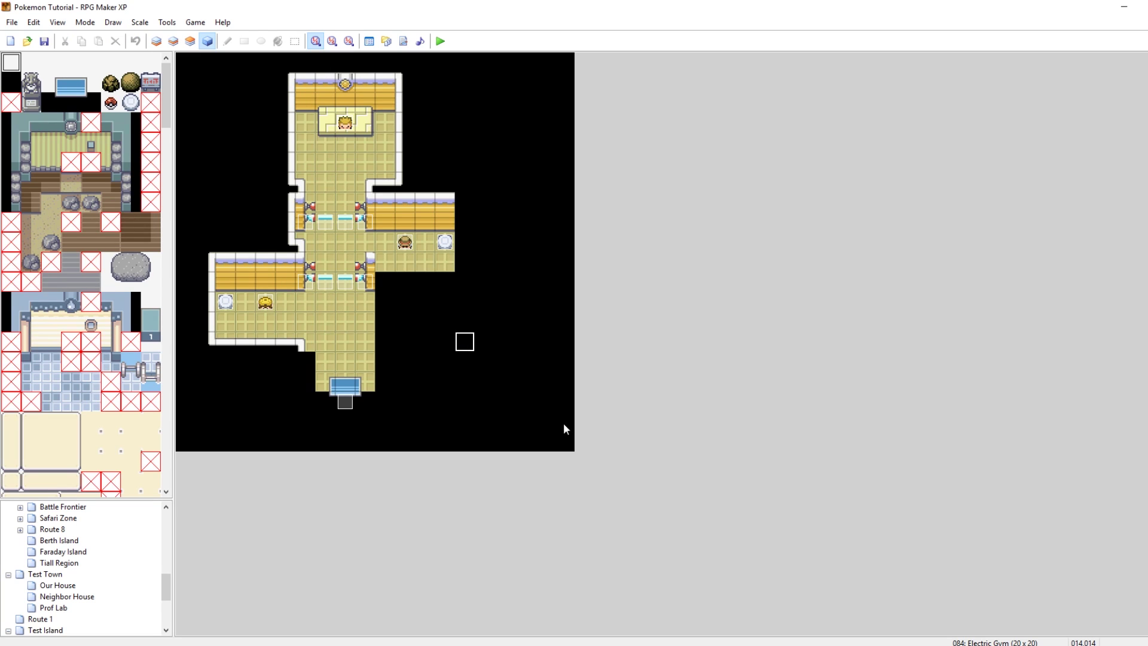
{"action": "double_click", "coordinate": [352, 126]}
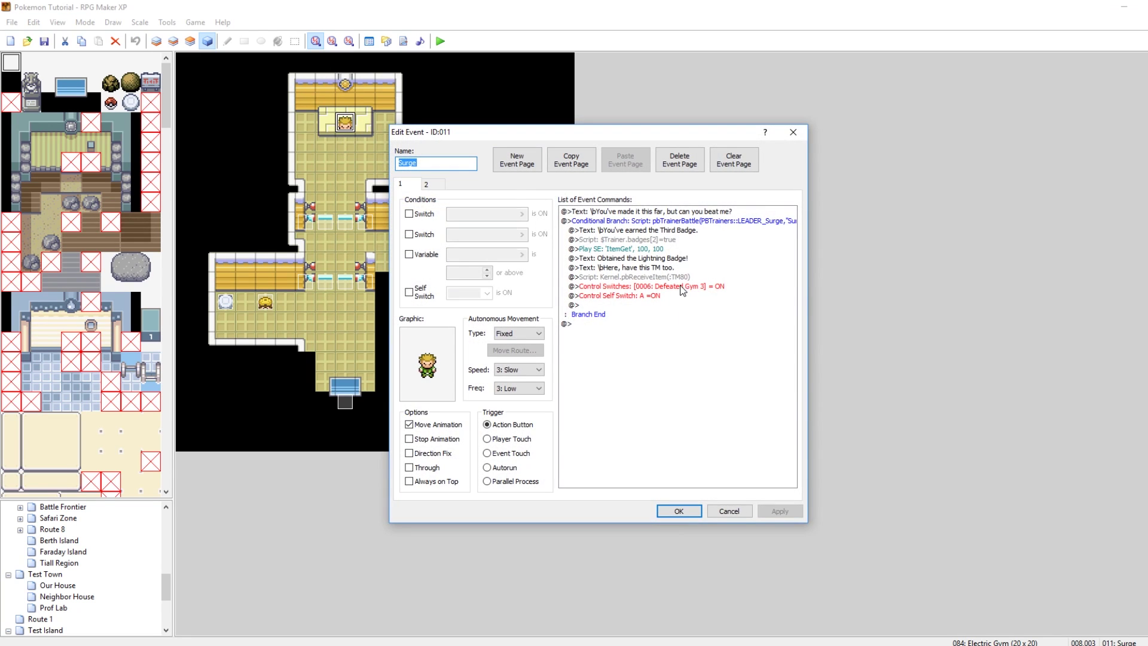
{"action": "left_click", "coordinate": [793, 132]}
Open page 2 of the gentleman trainer's event in the right room.
{"action": "double_click", "coordinate": [405, 245]}
{"action": "left_click", "coordinate": [434, 186]}
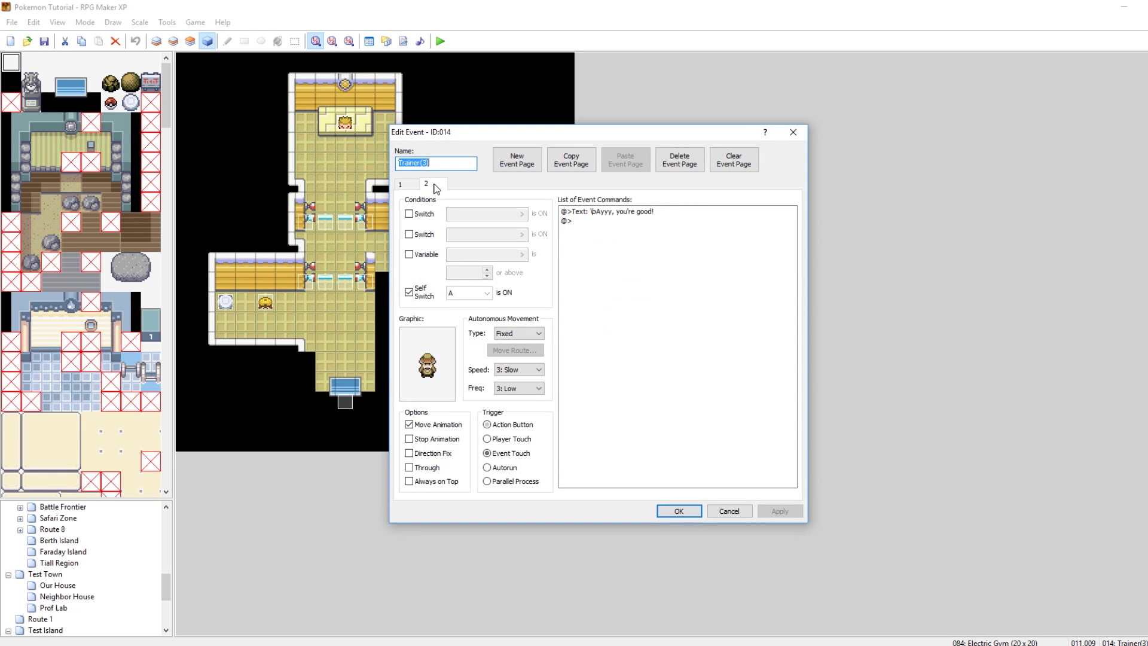
{"action": "left_click", "coordinate": [517, 161]}
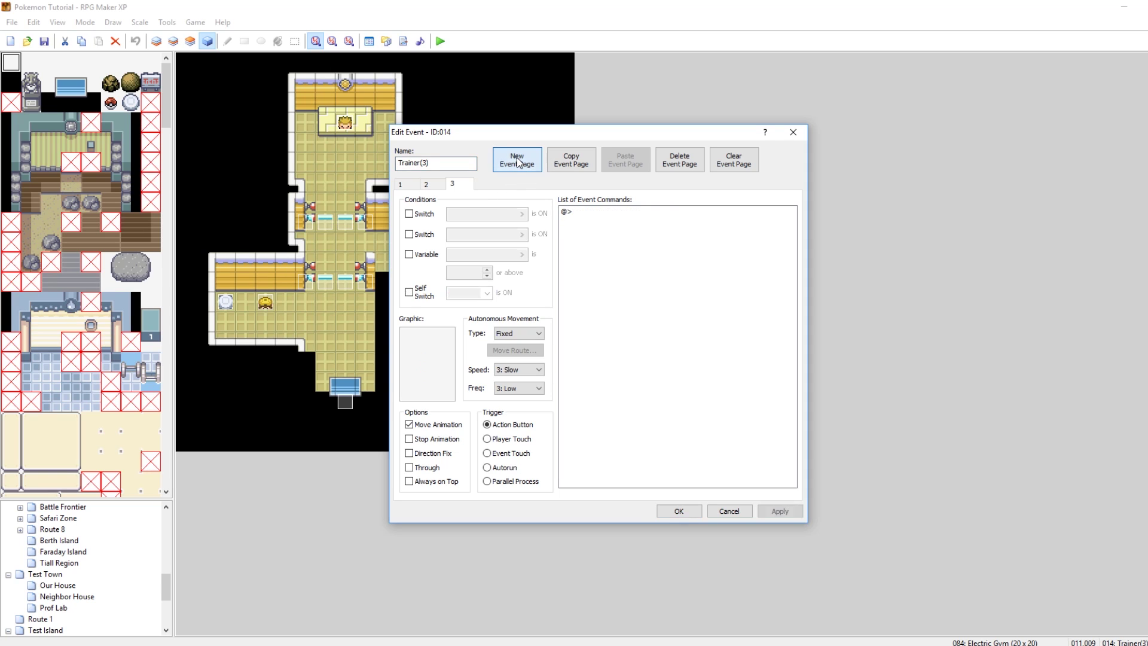
{"action": "left_click", "coordinate": [409, 213]}
{"action": "left_click", "coordinate": [485, 214]}
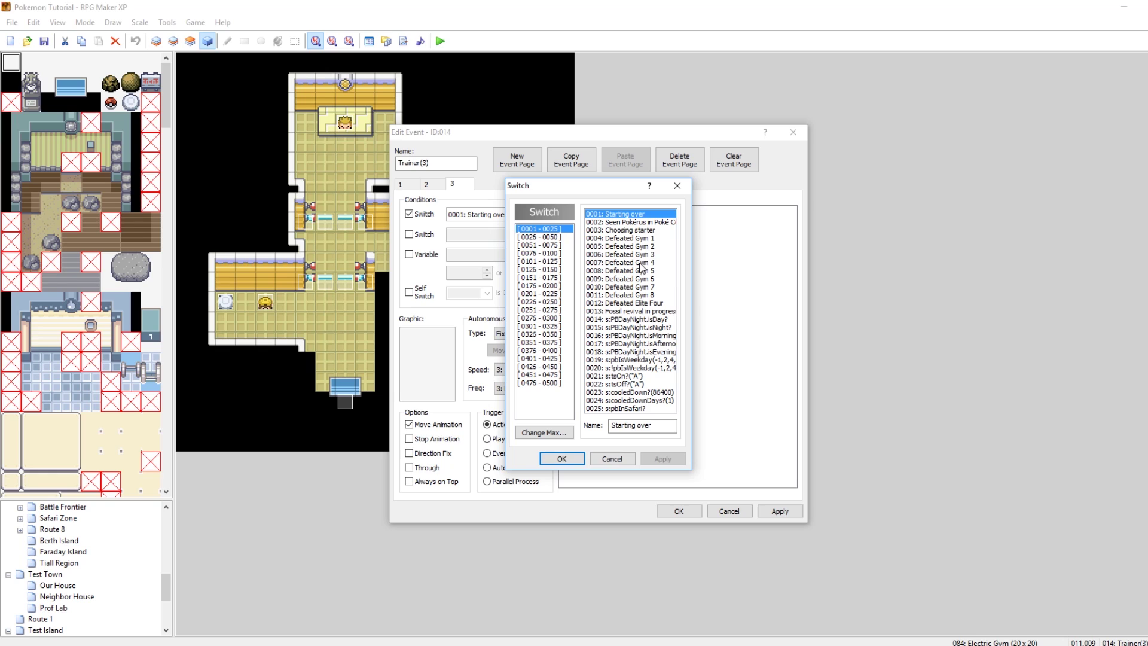
{"action": "left_click", "coordinate": [634, 254]}
{"action": "left_click", "coordinate": [562, 459]}
{"action": "left_click", "coordinate": [787, 511]}
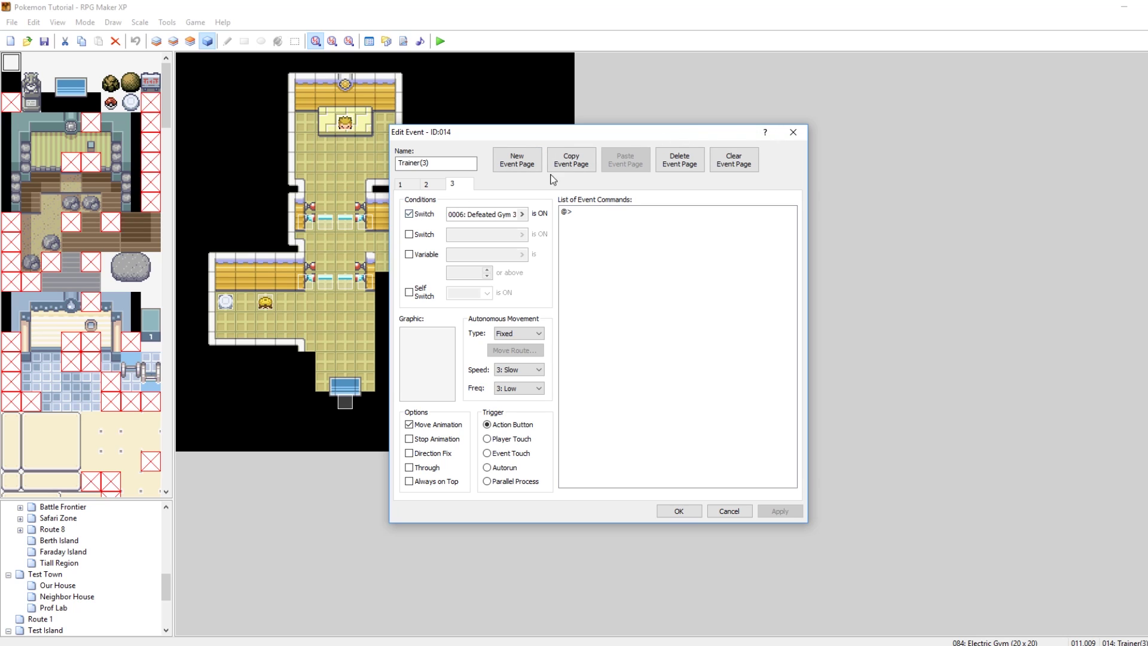
{"action": "left_click", "coordinate": [679, 160]}
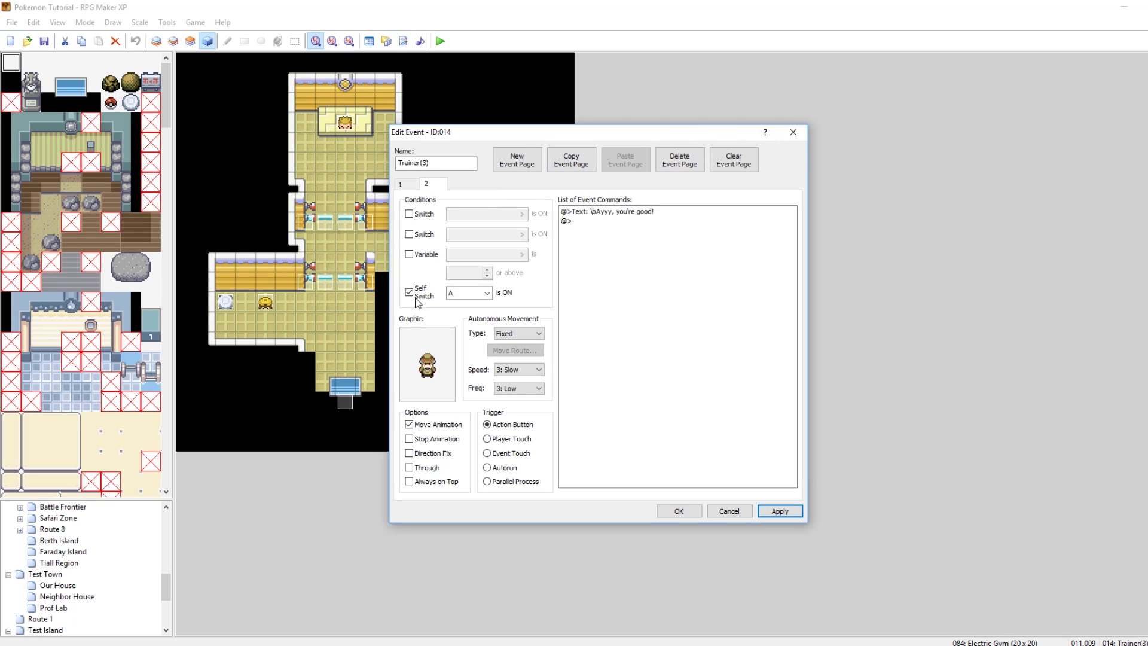
Duplicate the gentleman trainer's page 2 as page 3, replacing its self switch condition with switch 0006: Defeated Gym 3.
{"action": "left_click", "coordinate": [569, 166]}
{"action": "left_click", "coordinate": [632, 162]}
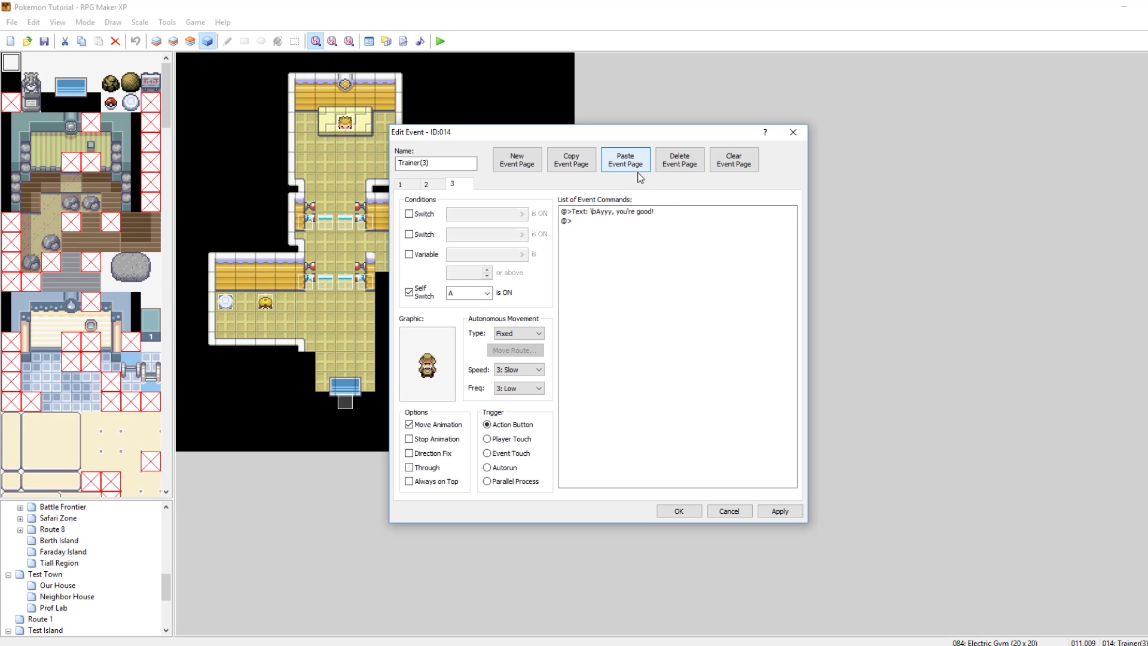
{"action": "left_click", "coordinate": [409, 293]}
{"action": "left_click", "coordinate": [410, 293]}
{"action": "left_click", "coordinate": [409, 213]}
{"action": "left_click", "coordinate": [465, 215]}
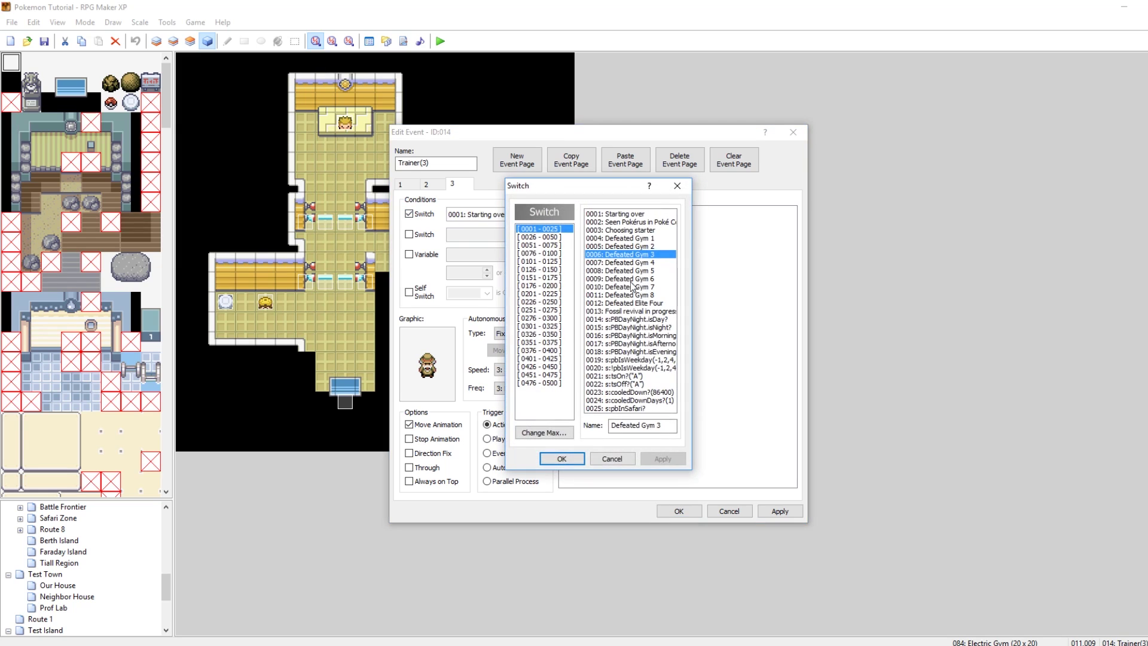
{"action": "left_click", "coordinate": [561, 459]}
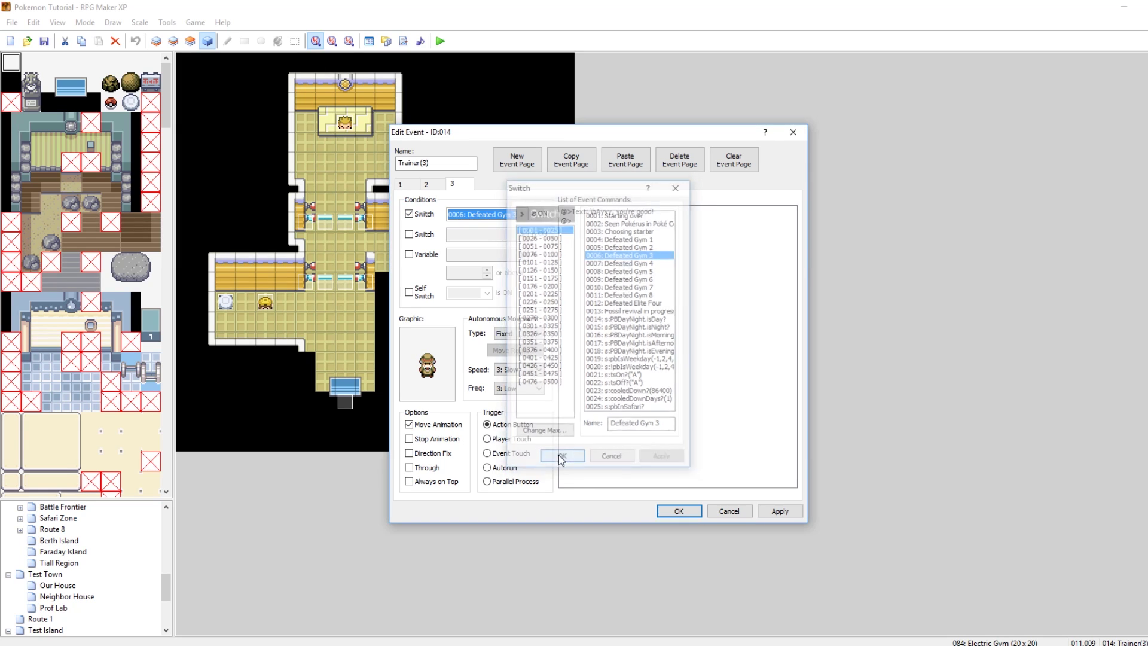
Compare the commands and conditions on the three pages of the gentleman trainer's event.
{"action": "left_click", "coordinate": [407, 187]}
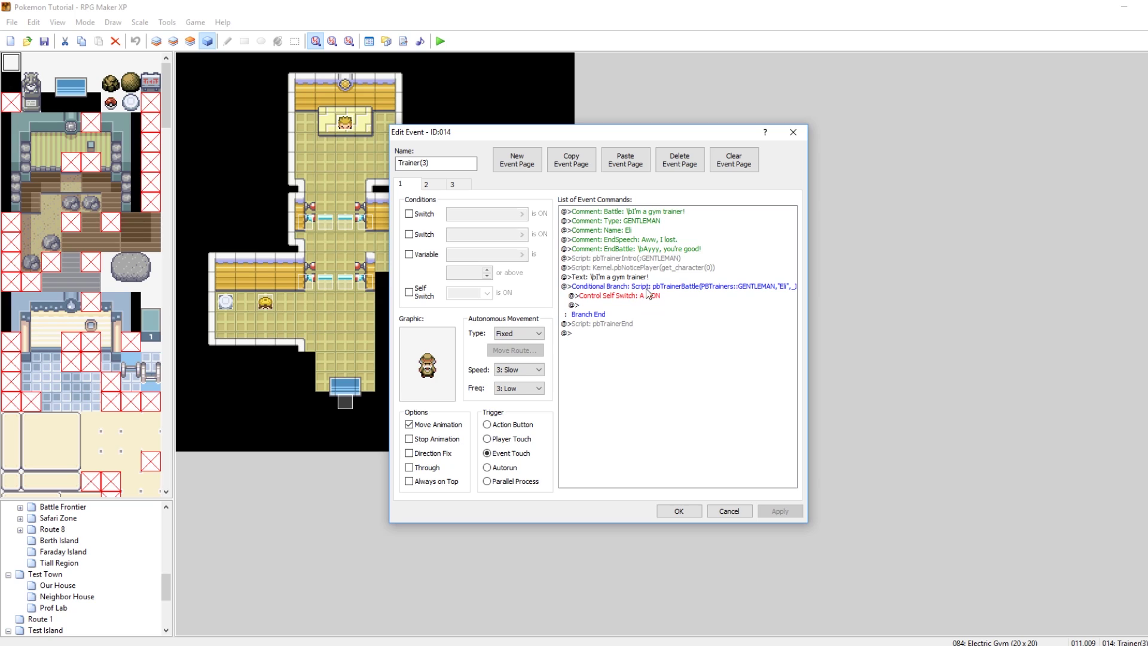
{"action": "left_click", "coordinate": [430, 186]}
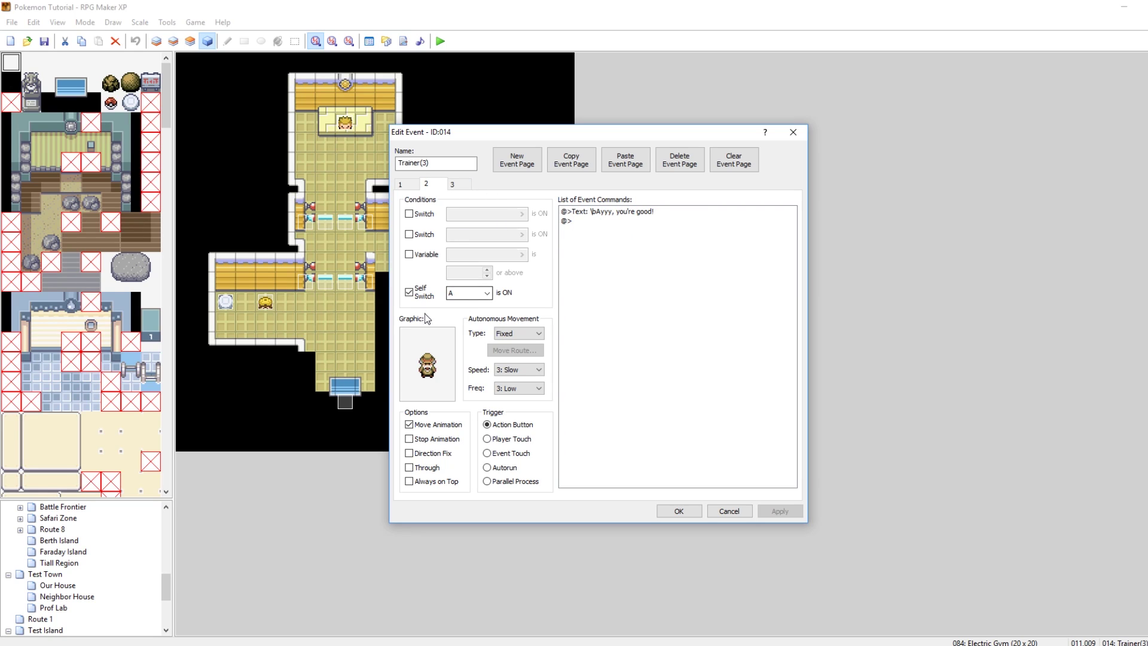
{"action": "left_click", "coordinate": [454, 186]}
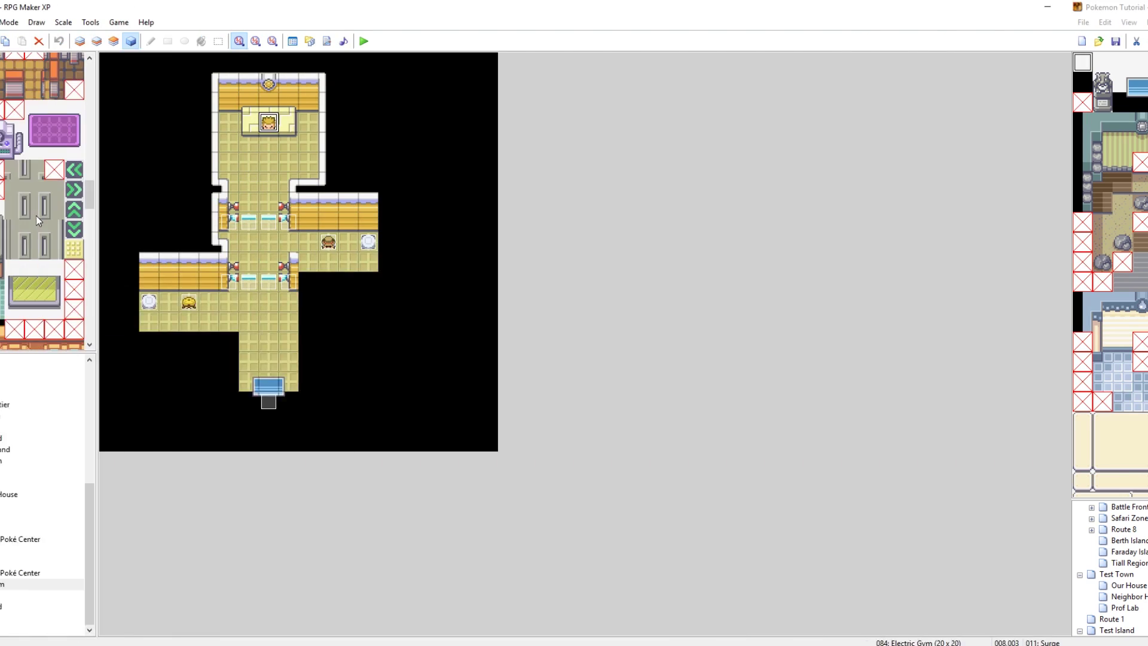
{"action": "scroll", "coordinate": [112, 215], "scroll_direction": "down", "scroll_amount": 5}
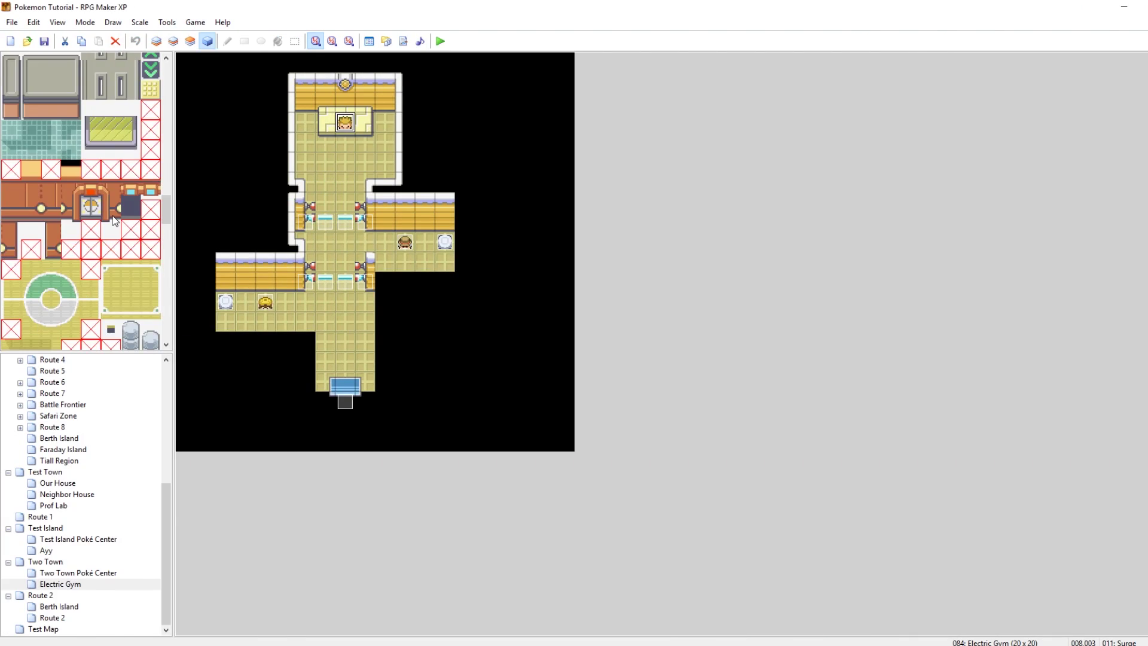
Copy the existing white vertical wall border on layer 2 and draw it along the outer west edge of the lower-left room.
{"action": "scroll", "coordinate": [112, 215], "scroll_direction": "down", "scroll_amount": 10}
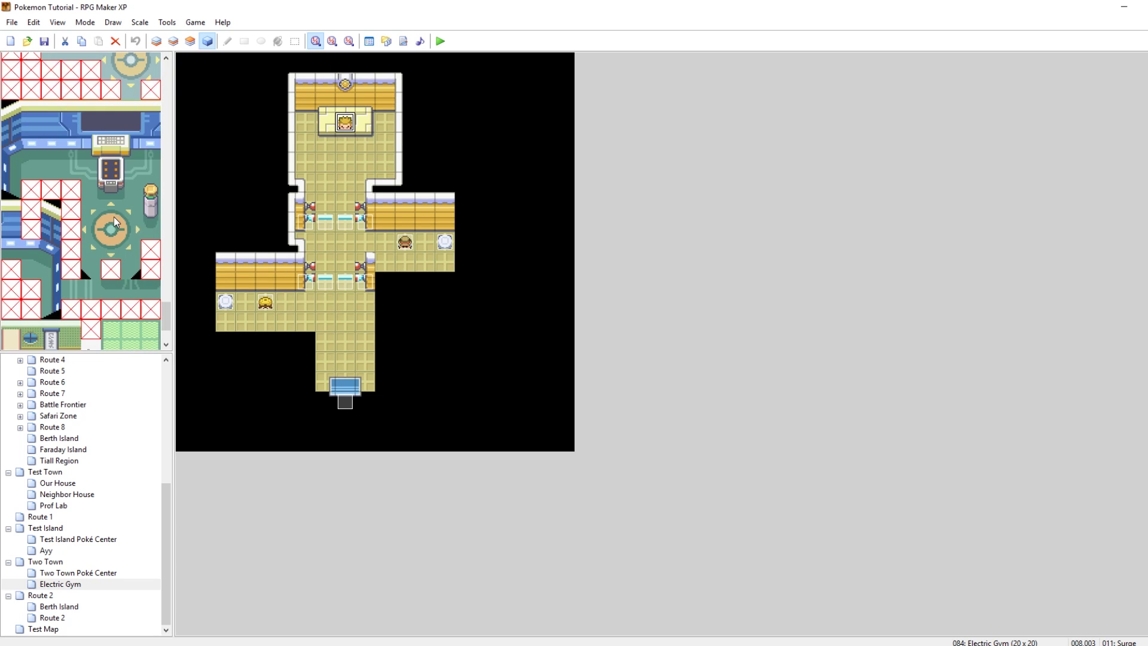
{"action": "left_click_drag", "start_coordinate": [170, 313], "coordinate": [177, 77]}
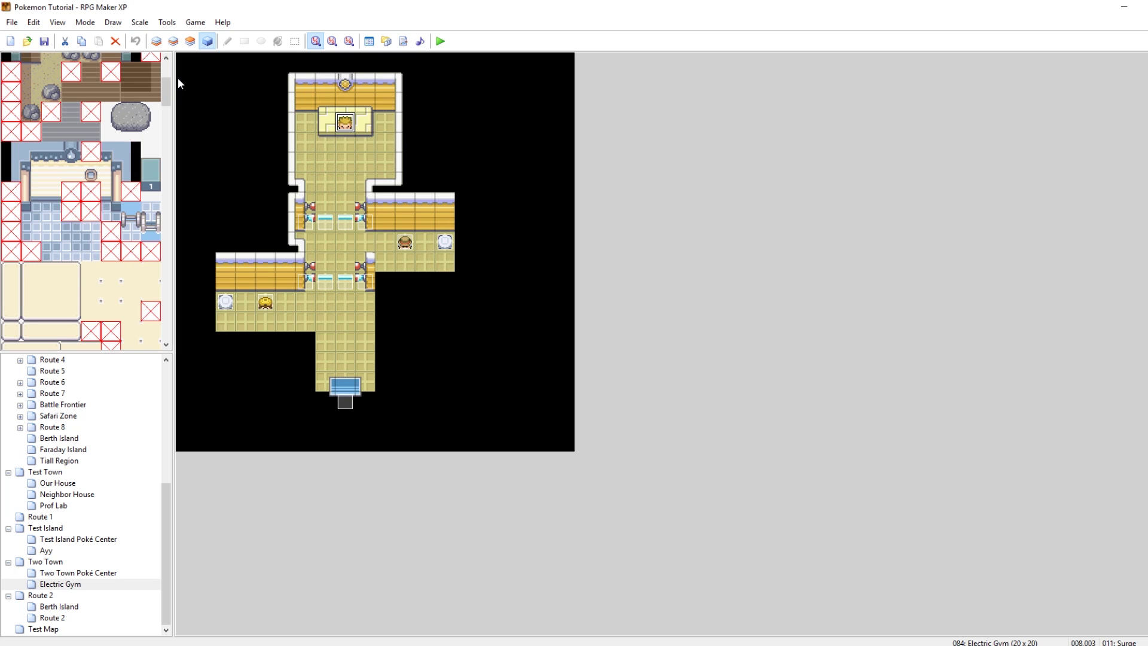
{"action": "left_click", "coordinate": [173, 41]}
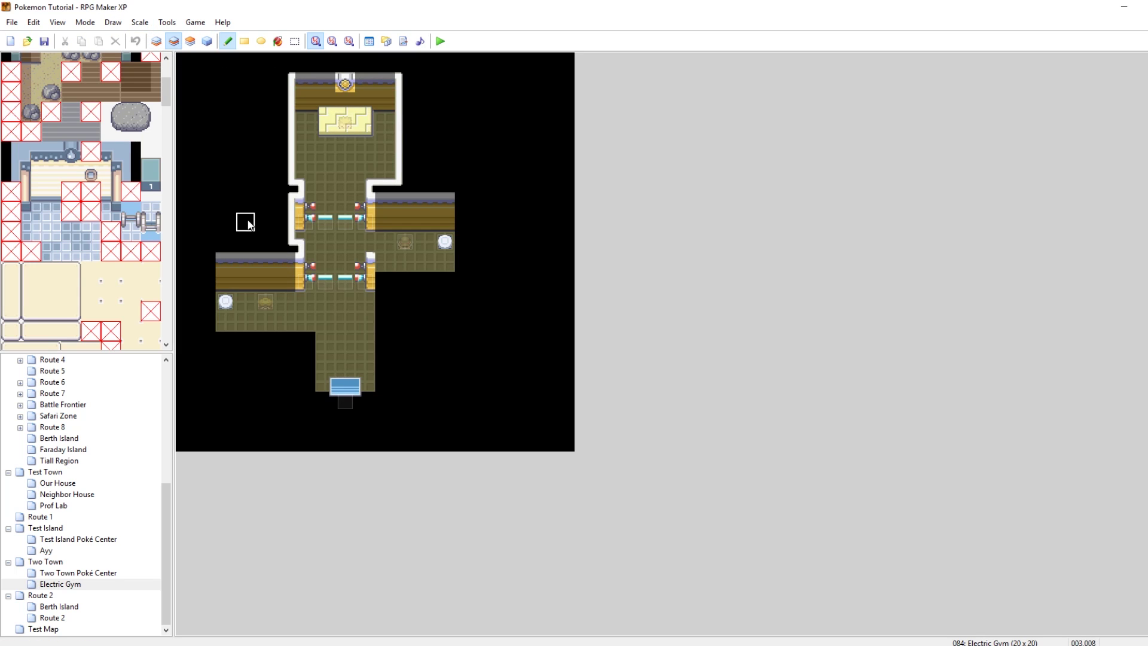
{"action": "right_click_drag", "start_coordinate": [285, 222], "coordinate": [285, 203]}
{"action": "left_click", "coordinate": [201, 285]}
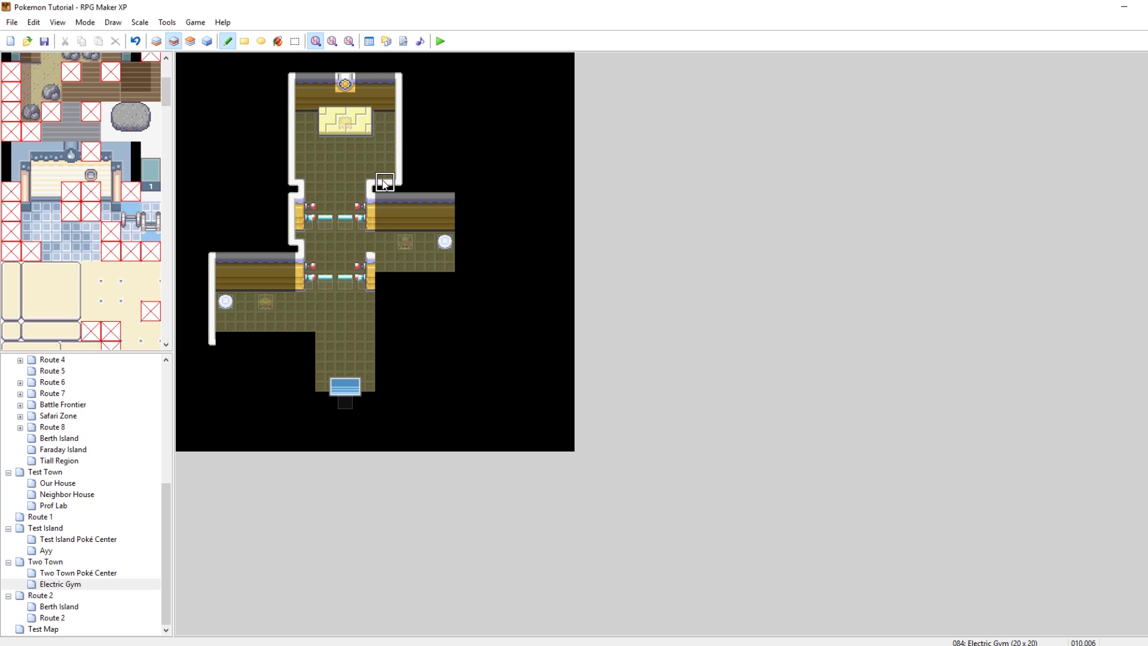
Border the lower-left room's south edge in white on layer 2, turning down at the entrance corridor, and extend the layer 1 floor one row beneath it.
{"action": "left_click", "coordinate": [227, 341]}
{"action": "left_click_drag", "start_coordinate": [242, 341], "coordinate": [296, 339]}
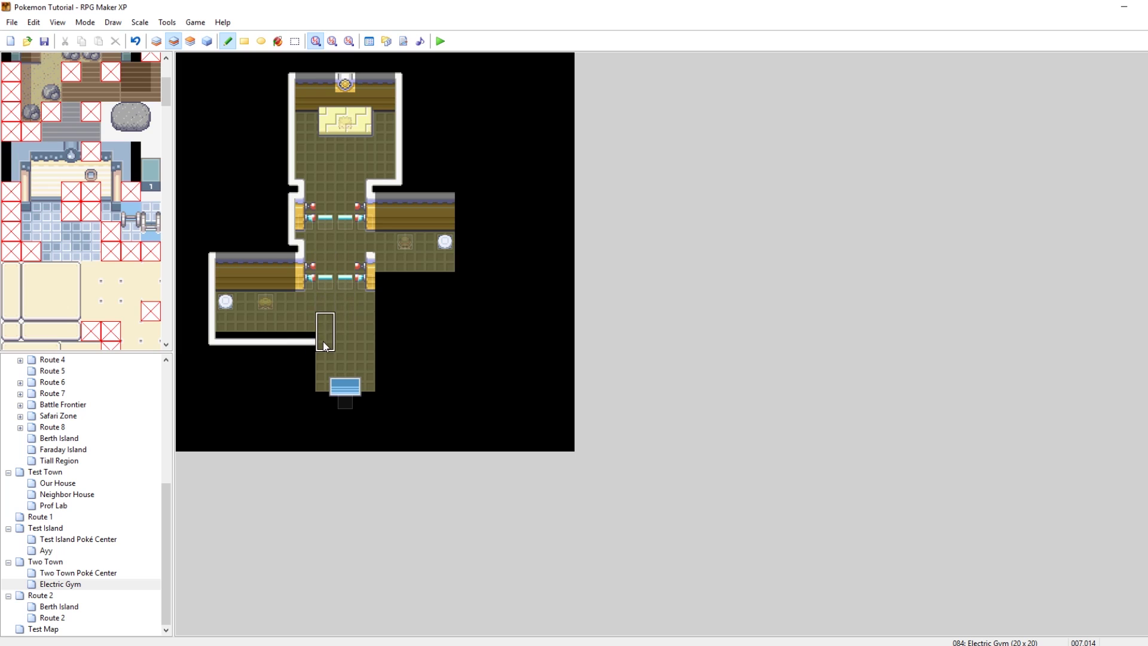
{"action": "right_click", "coordinate": [299, 243]}
{"action": "left_click", "coordinate": [304, 342]}
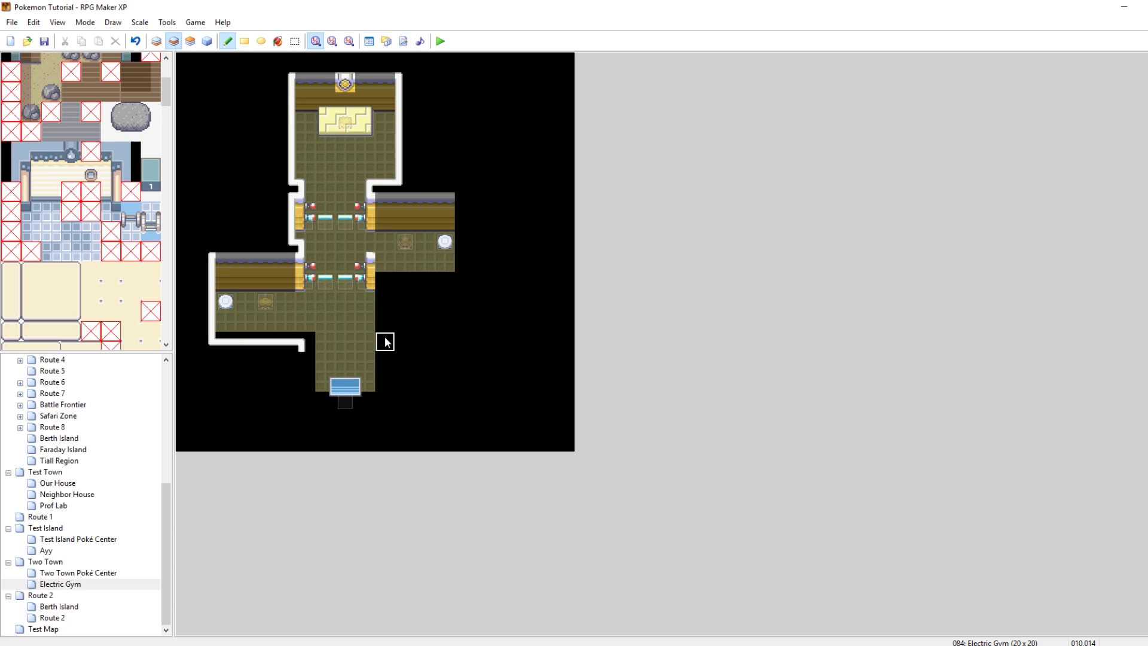
{"action": "left_click", "coordinate": [156, 41]}
{"action": "left_click_drag", "start_coordinate": [331, 335], "coordinate": [231, 334]}
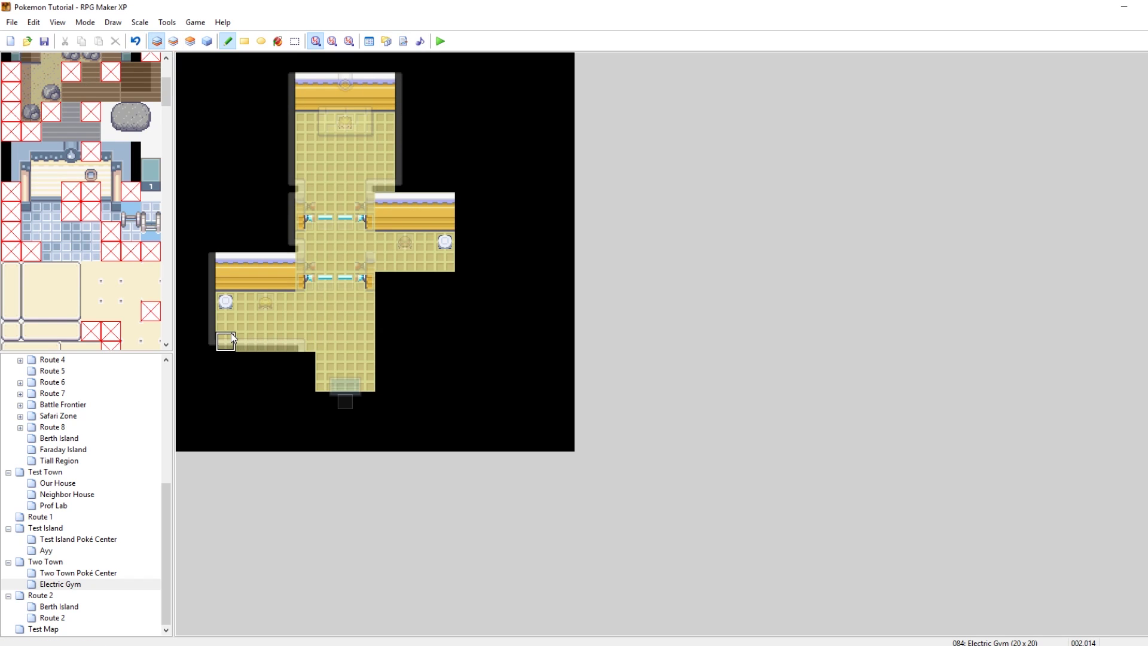